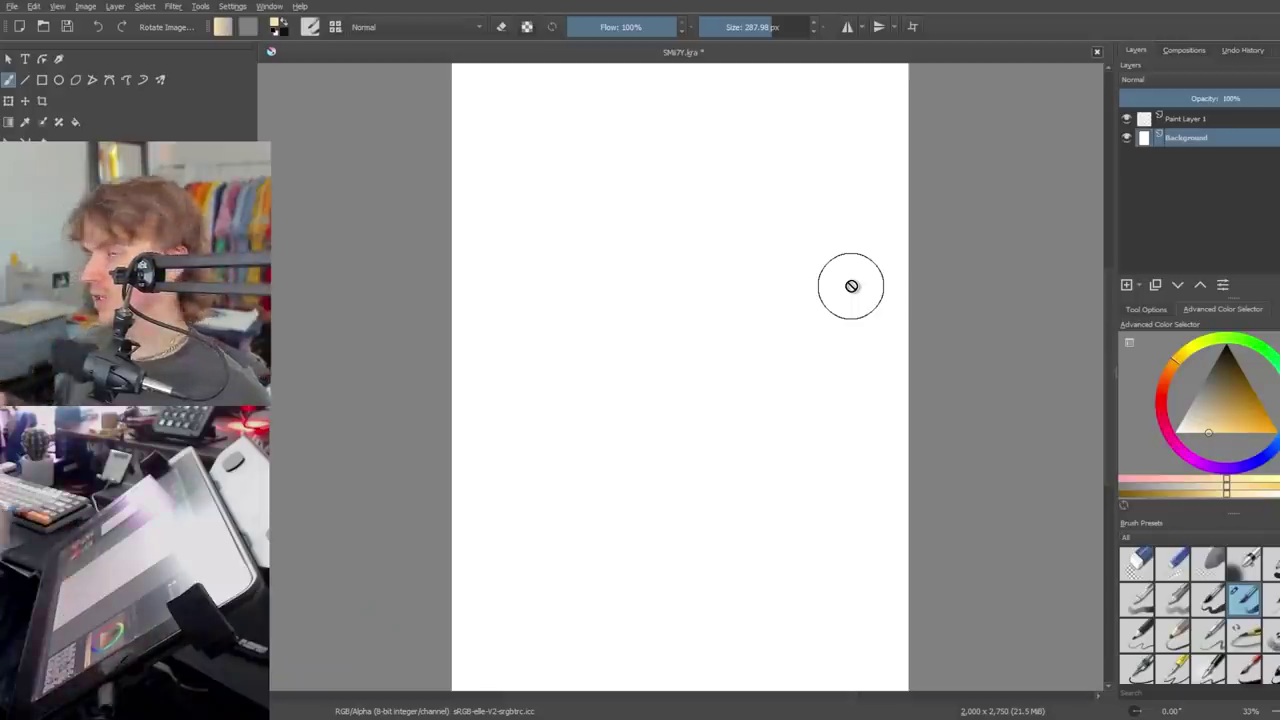
# Fill Paint Layer 1 with the current pale cream-yellow colour.
pyautogui.press('f')
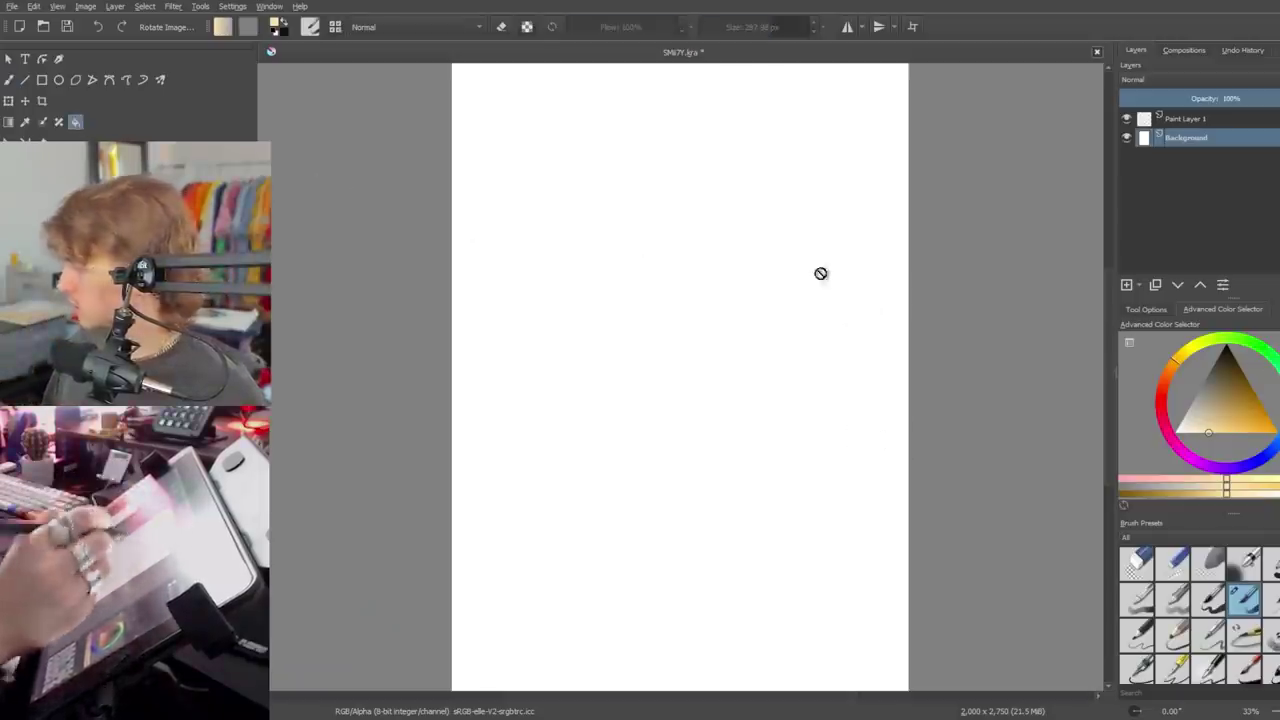
pyautogui.click(1216, 122)
pyautogui.click(700, 160)
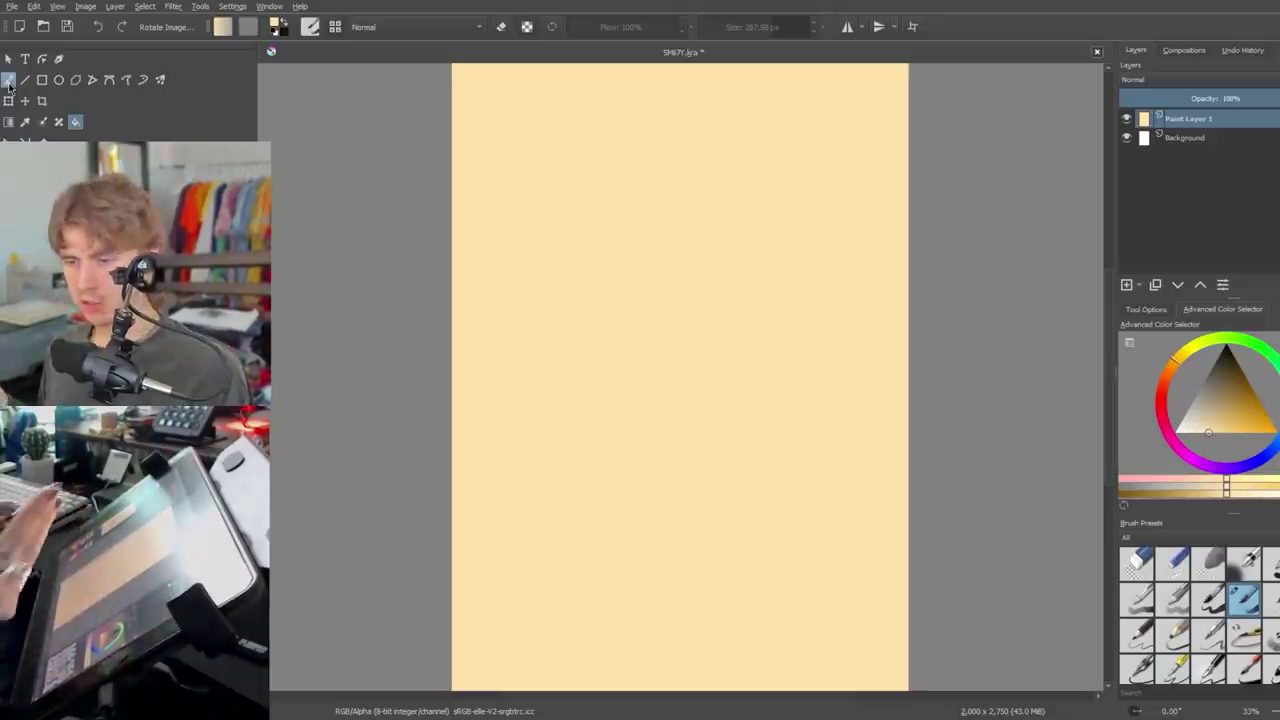
pyautogui.press('-')
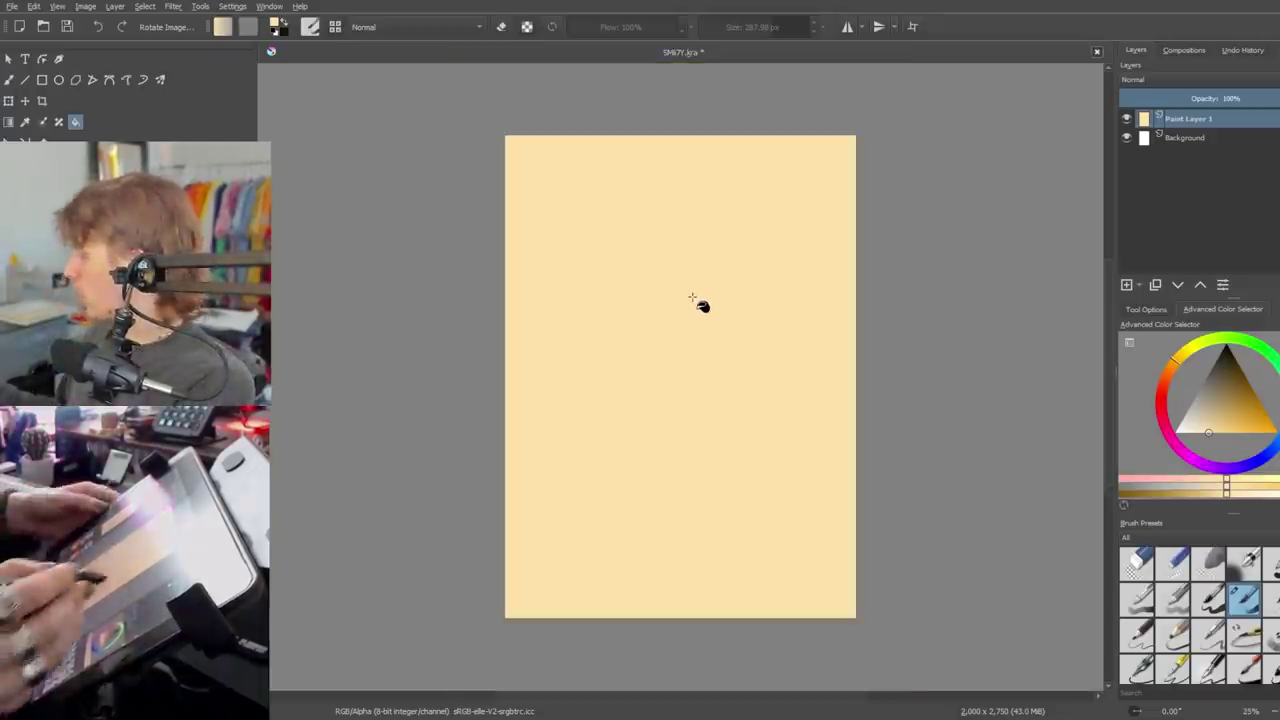
# Paint a large solid white rounded square in the middle of the cream canvas with a painting brush of about 113 px.
pyautogui.press('b')
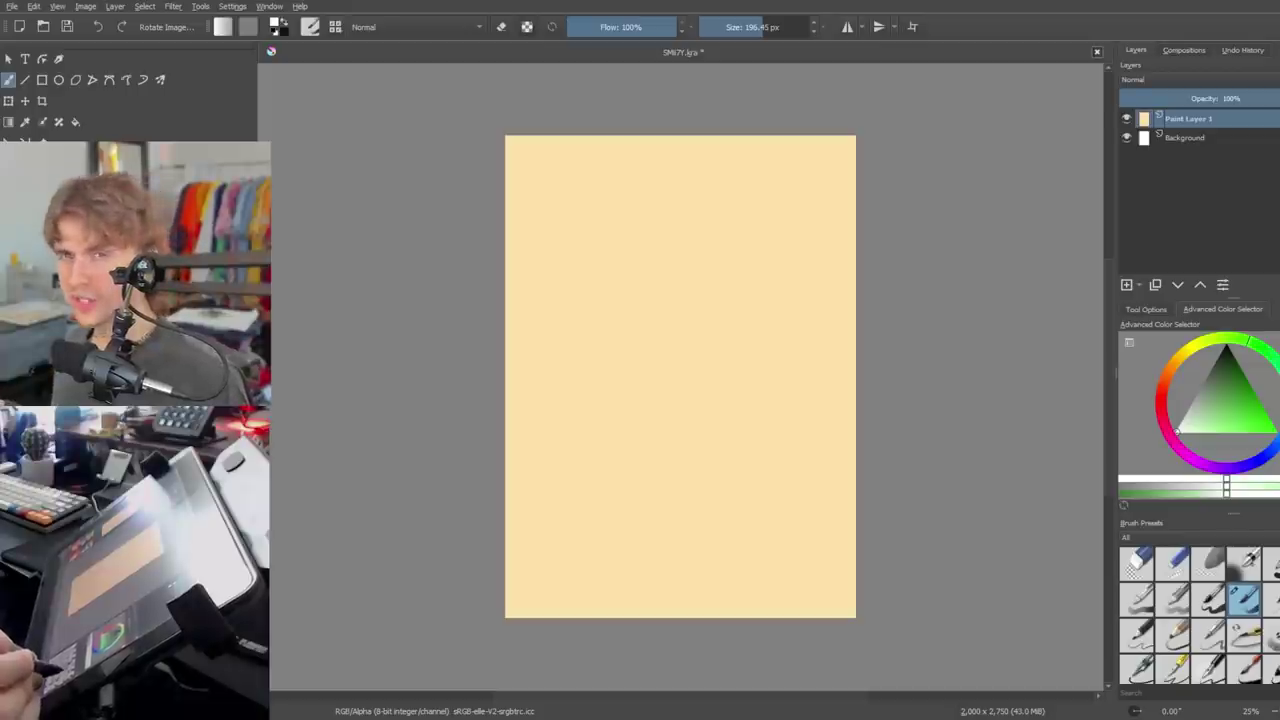
pyautogui.scroll(-3, 1200, 615)
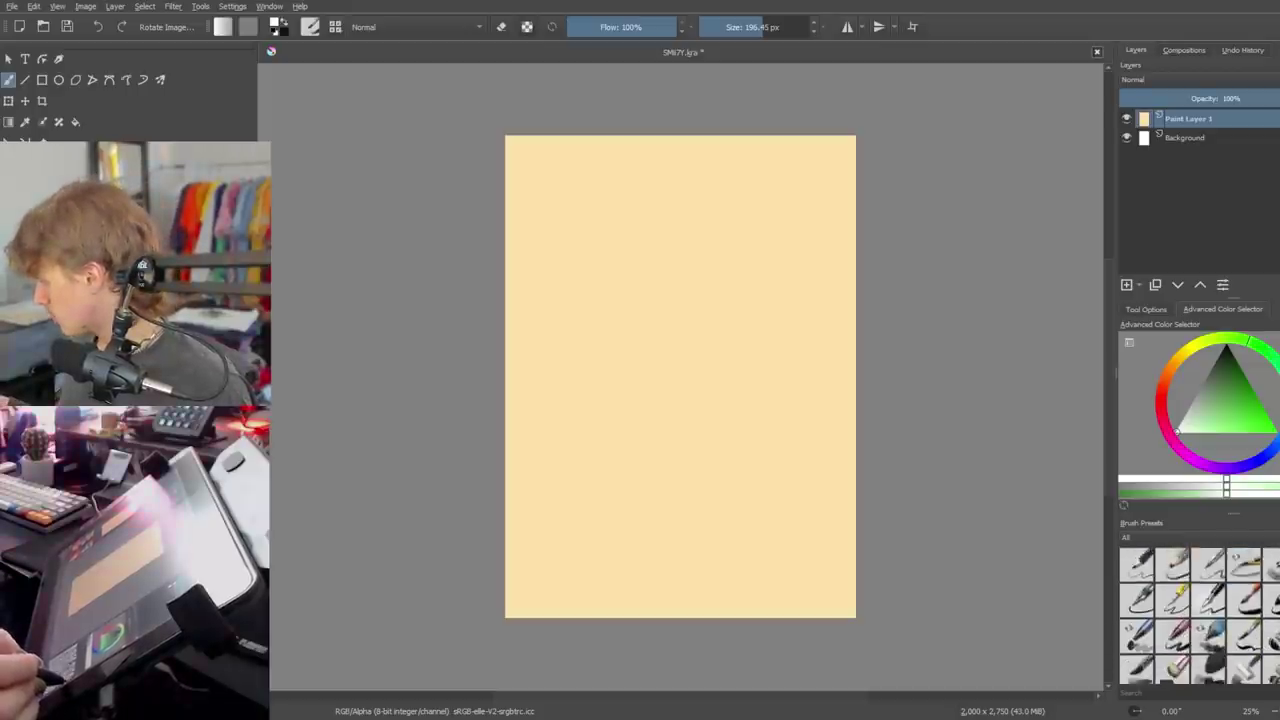
pyautogui.click(1244, 596)
pyautogui.keyDown('shift'); pyautogui.moveTo(683, 283); pyautogui.dragTo(710, 265); pyautogui.keyUp('shift')
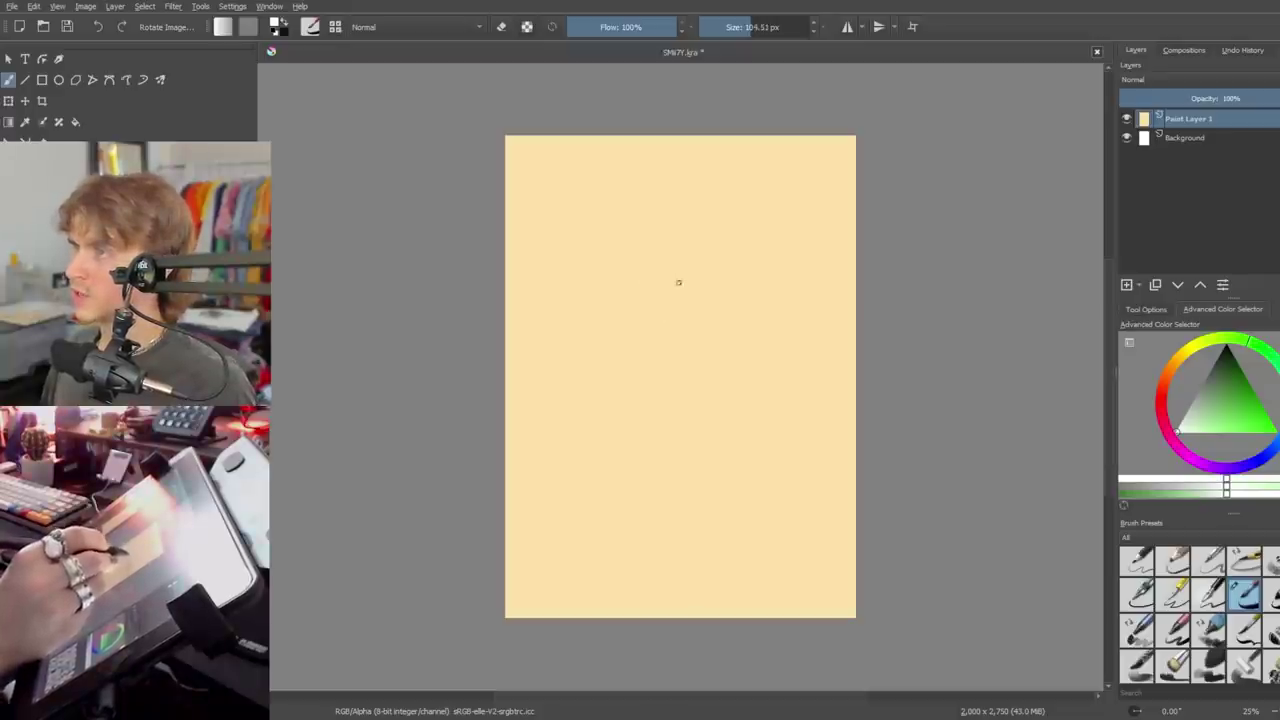
pyautogui.hotkey('ctrl', 'z')
pyautogui.keyDown('ctrl'); pyautogui.click(651, 317); pyautogui.keyUp('ctrl')
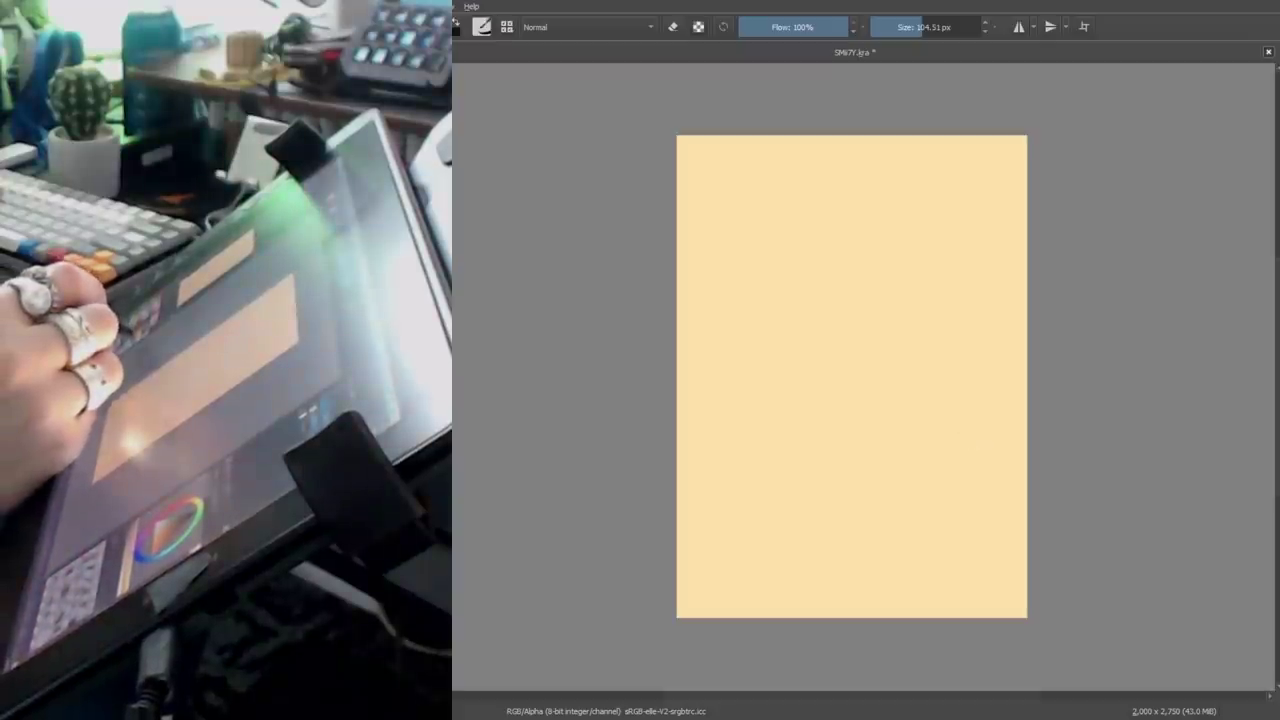
pyautogui.press(']')
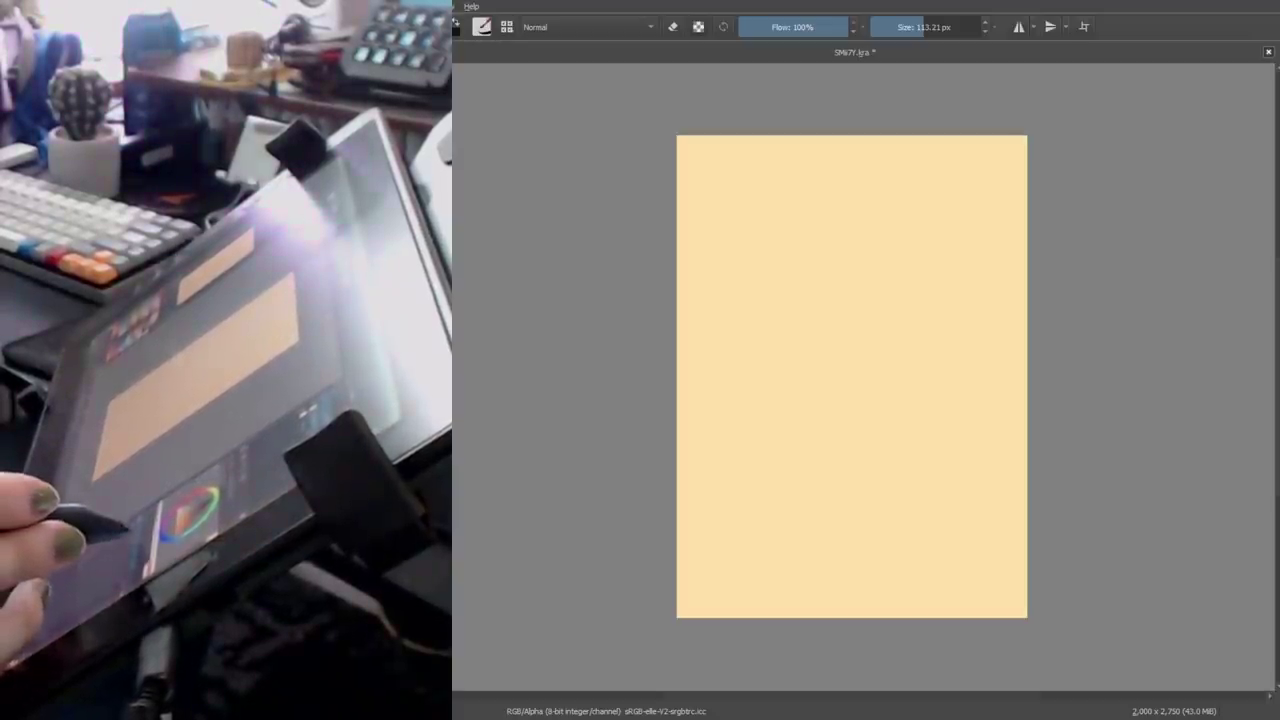
pyautogui.moveTo(766, 366)
pyautogui.mouseDown()
pyautogui.moveTo(920, 403)
pyautogui.moveTo(909, 449)
pyautogui.moveTo(894, 351)
pyautogui.moveTo(807, 430)
pyautogui.mouseUp()
# Shade the left and bottom sides of the white block in soft beige-grey with a textured blending brush of about 187 px.
pyautogui.press('/')
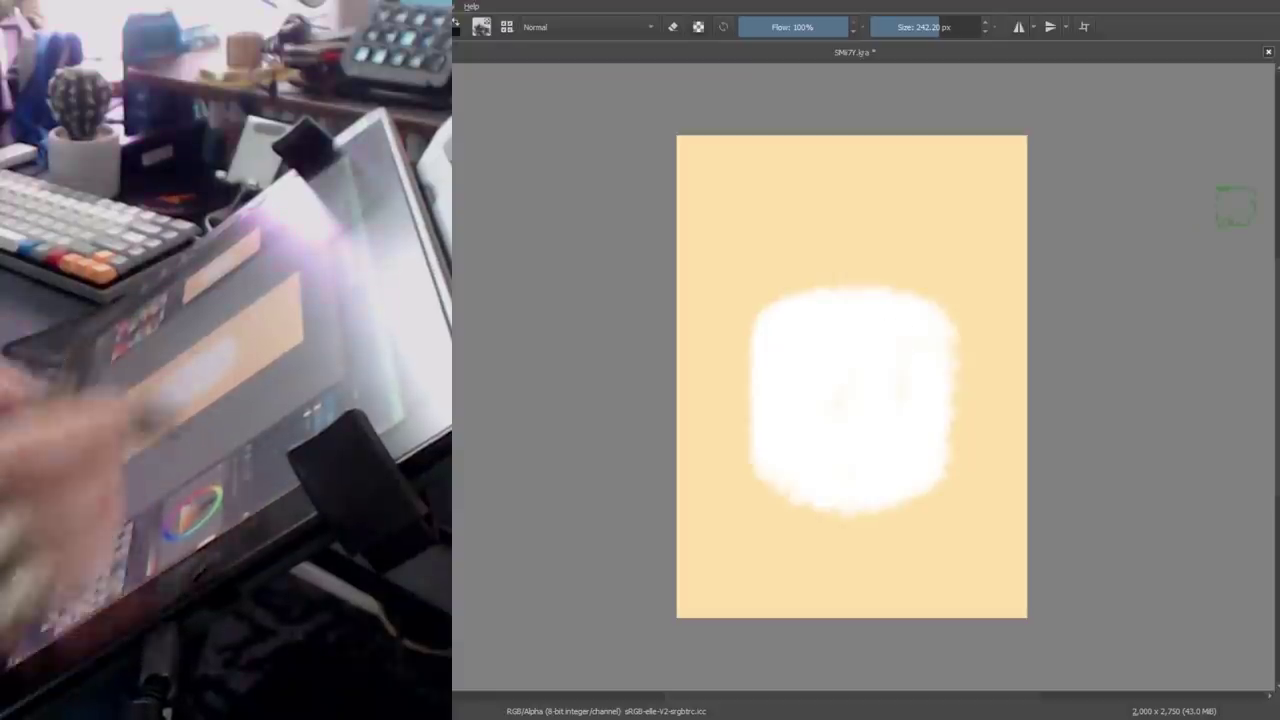
pyautogui.press('[')
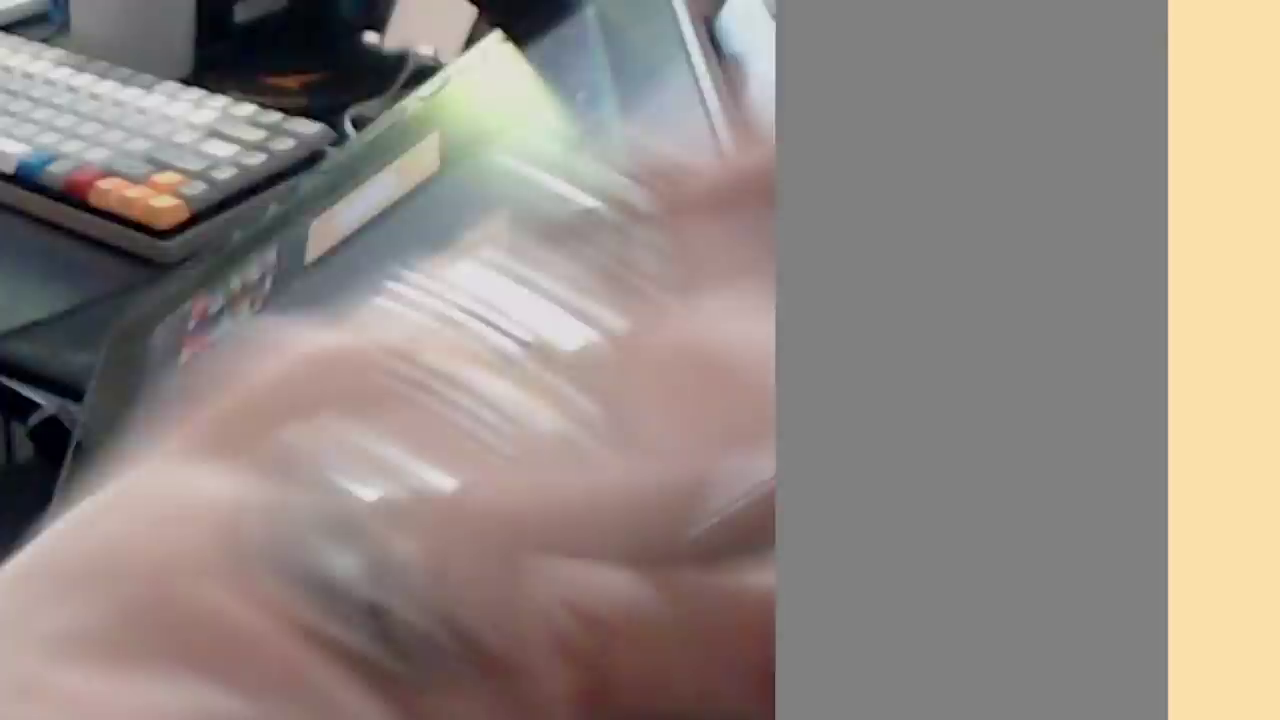
pyautogui.press('[')
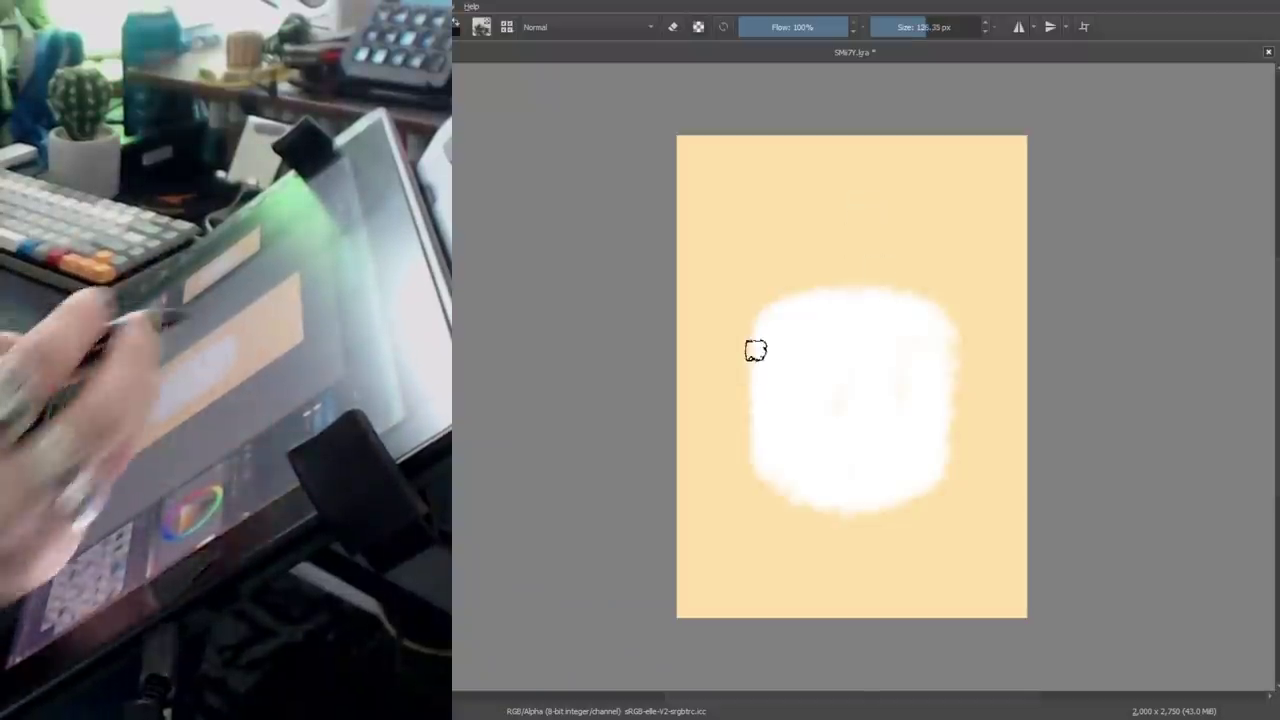
pyautogui.moveTo(754, 349)
pyautogui.mouseDown()
pyautogui.moveTo(954, 398)
pyautogui.moveTo(635, 376)
pyautogui.moveTo(623, 399)
pyautogui.moveTo(634, 457)
pyautogui.moveTo(645, 454)
pyautogui.moveTo(649, 376)
pyautogui.moveTo(647, 456)
pyautogui.moveTo(644, 365)
pyautogui.moveTo(640, 410)
pyautogui.mouseUp()
pyautogui.press(']')
pyautogui.moveTo(622, 457)
pyautogui.mouseDown()
pyautogui.moveTo(640, 339)
pyautogui.moveTo(656, 465)
pyautogui.mouseUp()
pyautogui.moveTo(761, 461)
pyautogui.mouseDown()
pyautogui.moveTo(817, 257)
pyautogui.moveTo(957, 354)
pyautogui.moveTo(866, 489)
pyautogui.mouseUp()
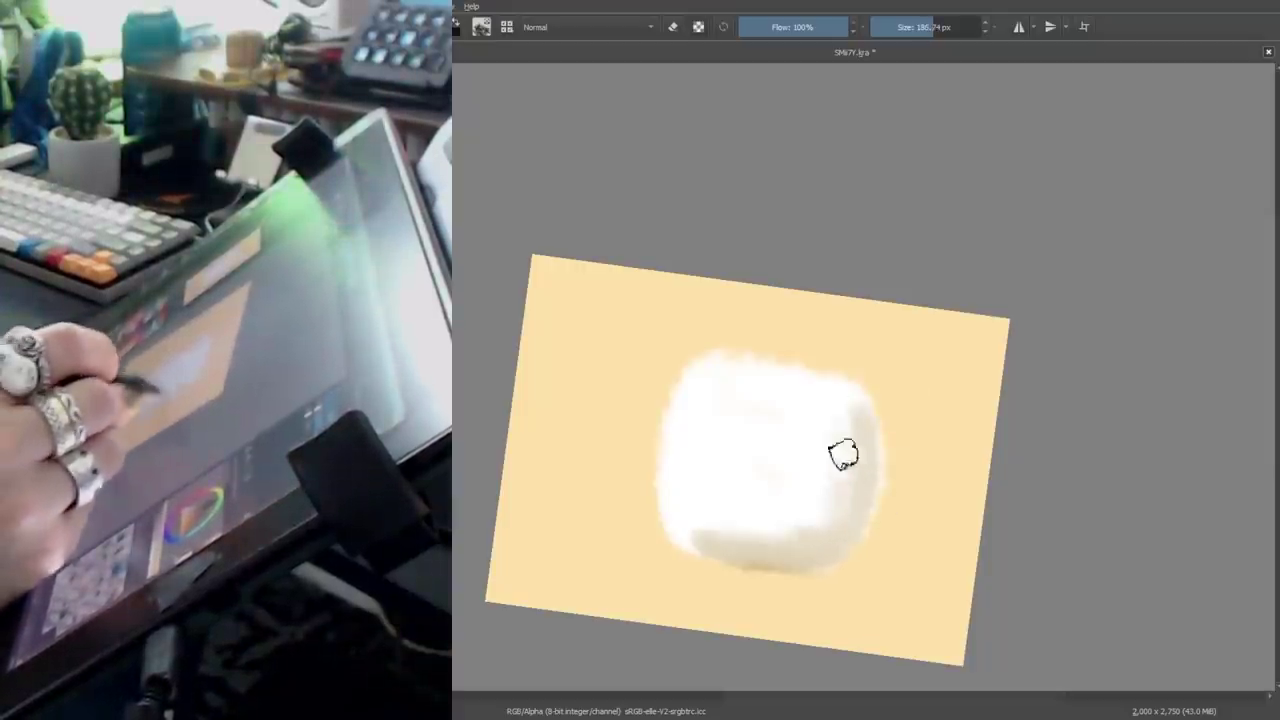
pyautogui.moveTo(771, 534)
pyautogui.mouseDown()
pyautogui.moveTo(798, 594)
pyautogui.moveTo(680, 600)
pyautogui.mouseUp()
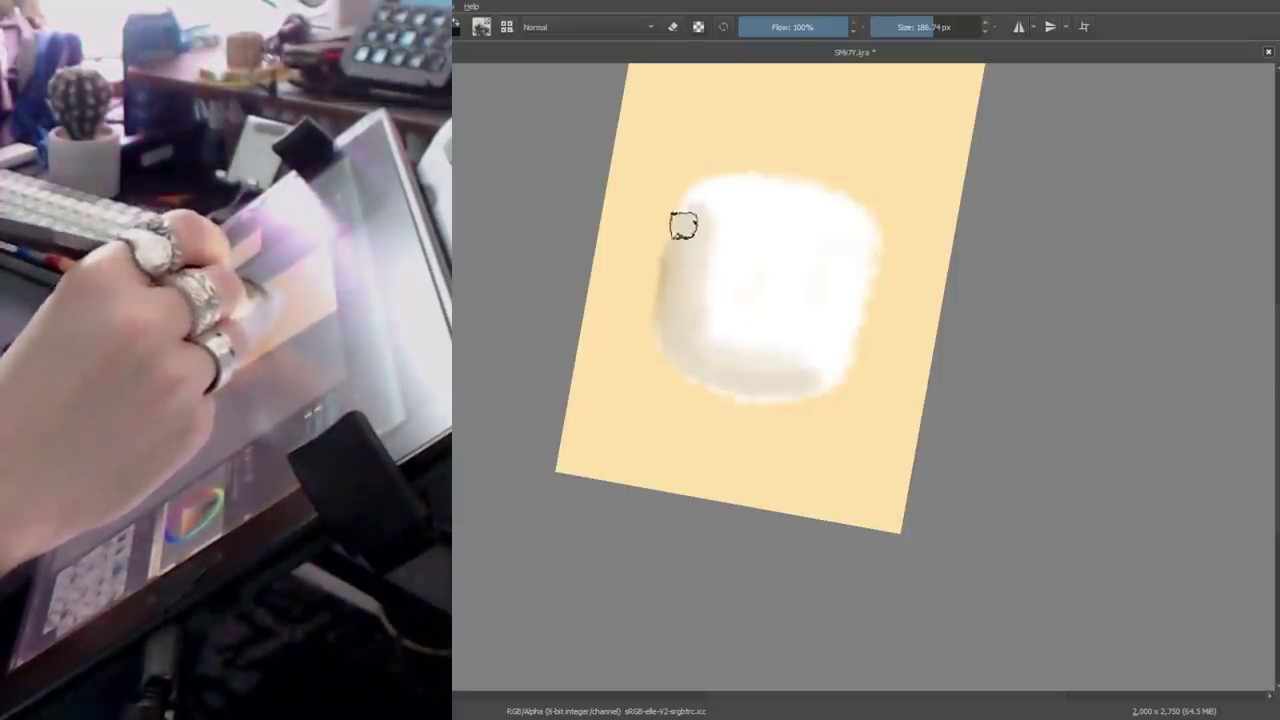
# Blend the beige side shading into the white front face with the brush reduced to about 115 to 126 px.
pyautogui.moveTo(720, 343); pyautogui.dragTo(866, 186)
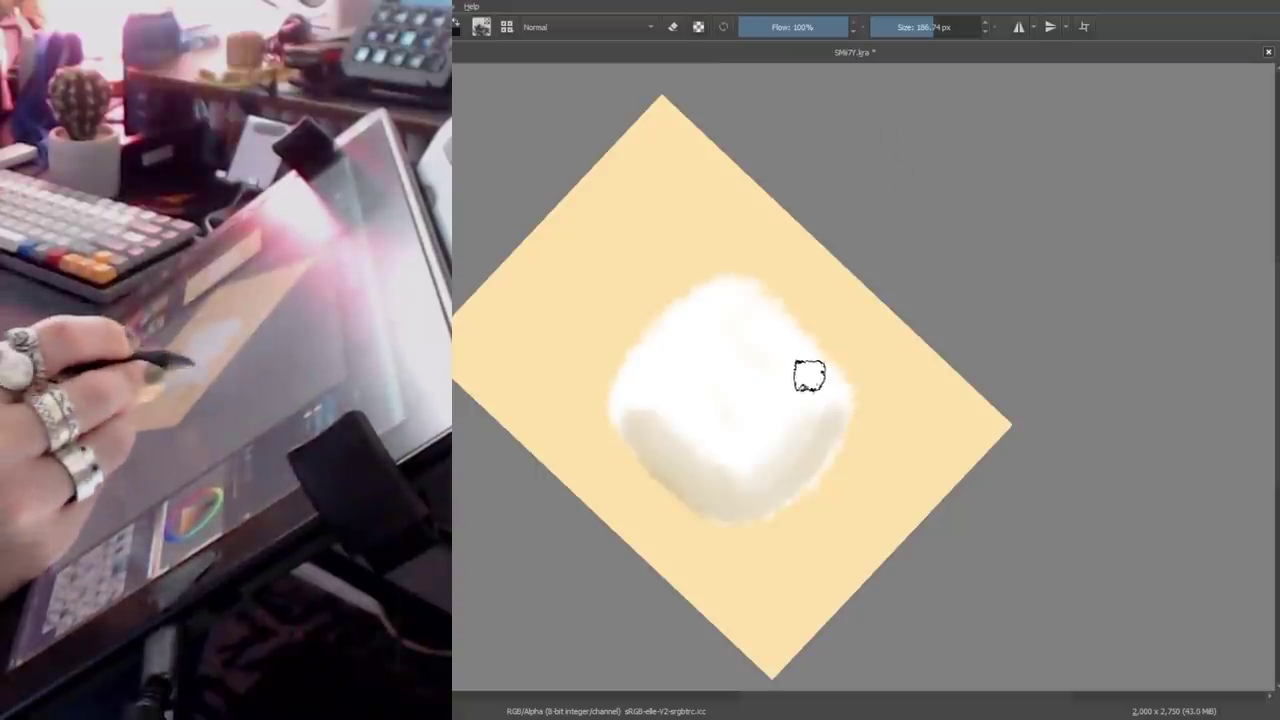
pyautogui.moveTo(760, 466)
pyautogui.mouseDown()
pyautogui.moveTo(975, 237)
pyautogui.moveTo(977, 289)
pyautogui.moveTo(1037, 303)
pyautogui.moveTo(869, 338)
pyautogui.moveTo(827, 412)
pyautogui.mouseUp()
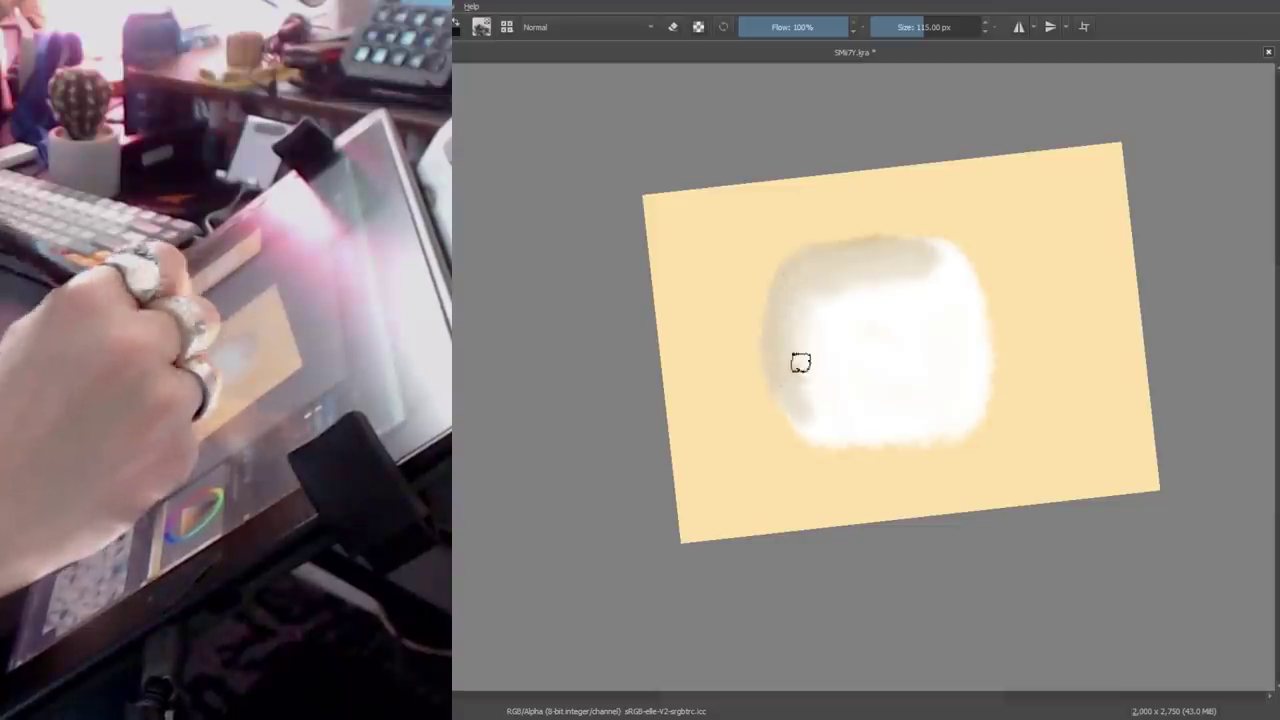
pyautogui.moveTo(800, 362)
pyautogui.mouseDown()
pyautogui.moveTo(963, 217)
pyautogui.moveTo(817, 114)
pyautogui.mouseUp()
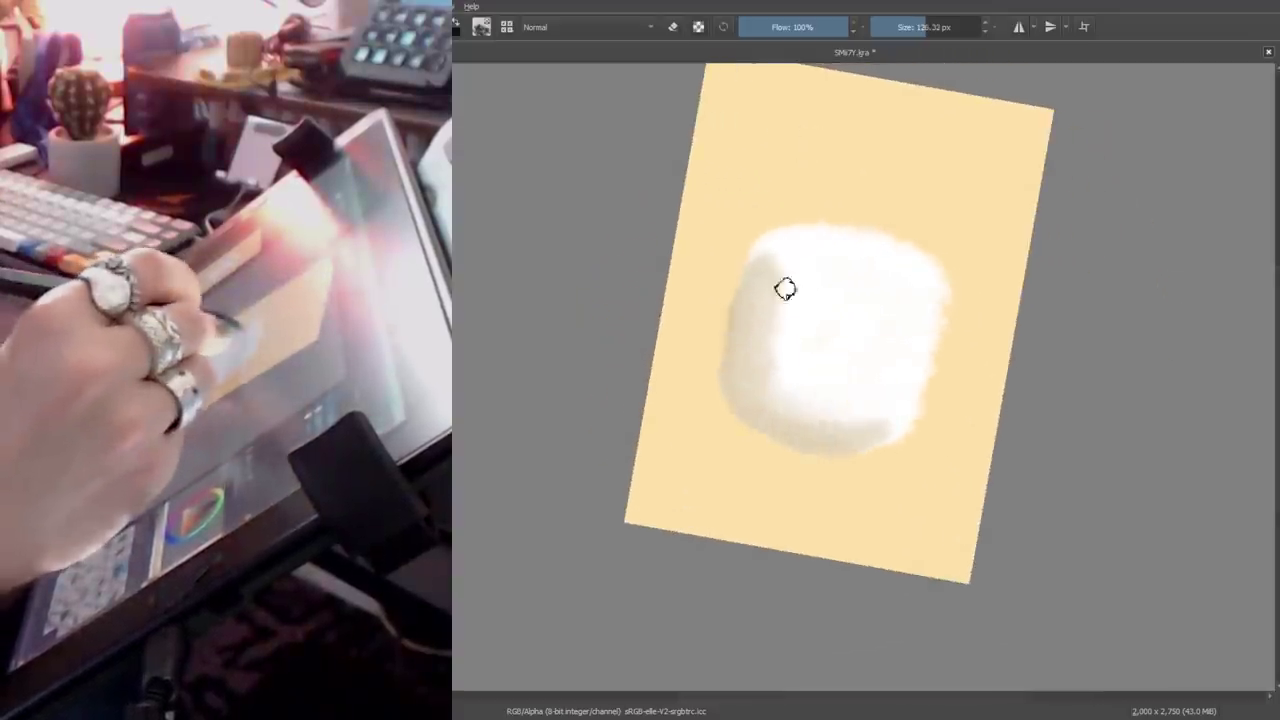
pyautogui.moveTo(785, 289)
pyautogui.mouseDown()
pyautogui.moveTo(917, 402)
pyautogui.moveTo(987, 299)
pyautogui.mouseUp()
pyautogui.moveTo(885, 415)
pyautogui.mouseDown()
pyautogui.moveTo(1074, 400)
pyautogui.moveTo(934, 414)
pyautogui.mouseUp()
pyautogui.moveTo(1100, 349)
pyautogui.mouseDown()
pyautogui.moveTo(1068, 230)
pyautogui.moveTo(993, 125)
pyautogui.mouseUp()
# Enlarge the painted block with the Transform tool so it fills more of the canvas, and reposition it.
pyautogui.hotkey('ctrl', 't')
pyautogui.moveTo(989, 297); pyautogui.dragTo(1057, 209)
pyautogui.moveTo(1011, 271); pyautogui.dragTo(966, 250)
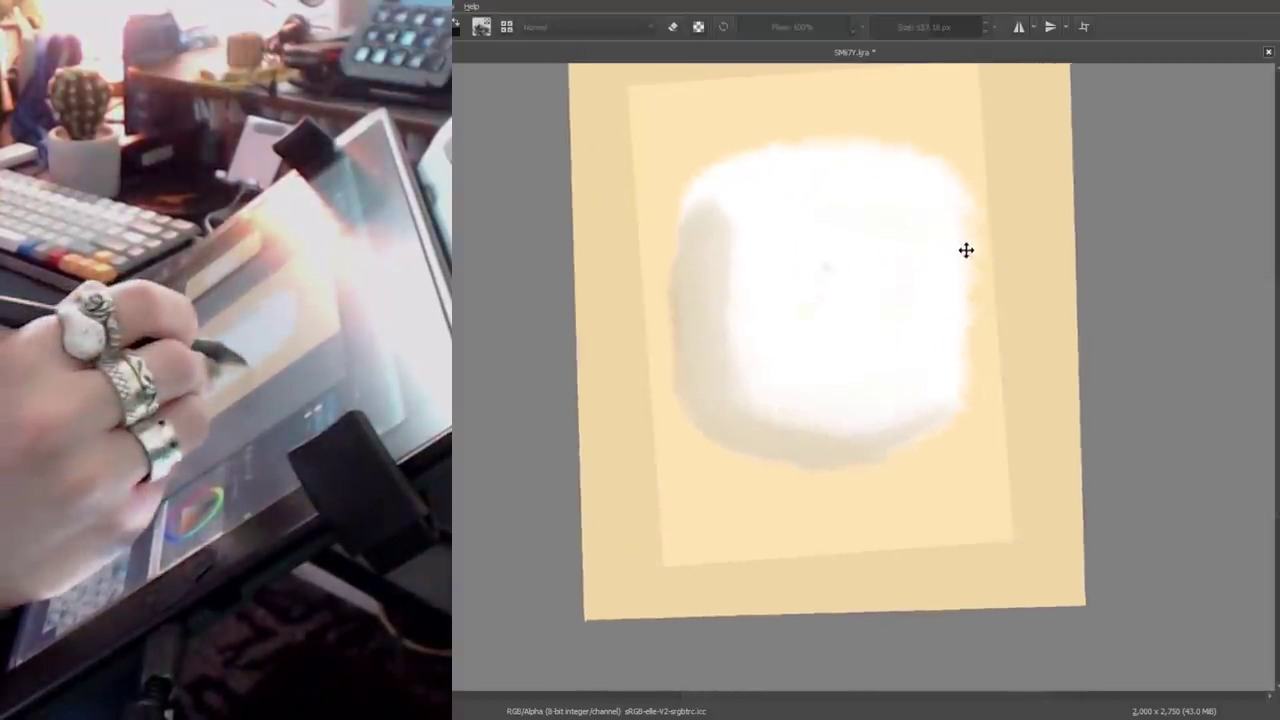
pyautogui.press('Return')
# Smooth the enlarged block's outer edges and rounded corners against the cream background with a brush of about 147 px.
pyautogui.moveTo(997, 334)
pyautogui.mouseDown()
pyautogui.moveTo(1077, 375)
pyautogui.moveTo(1057, 300)
pyautogui.mouseUp()
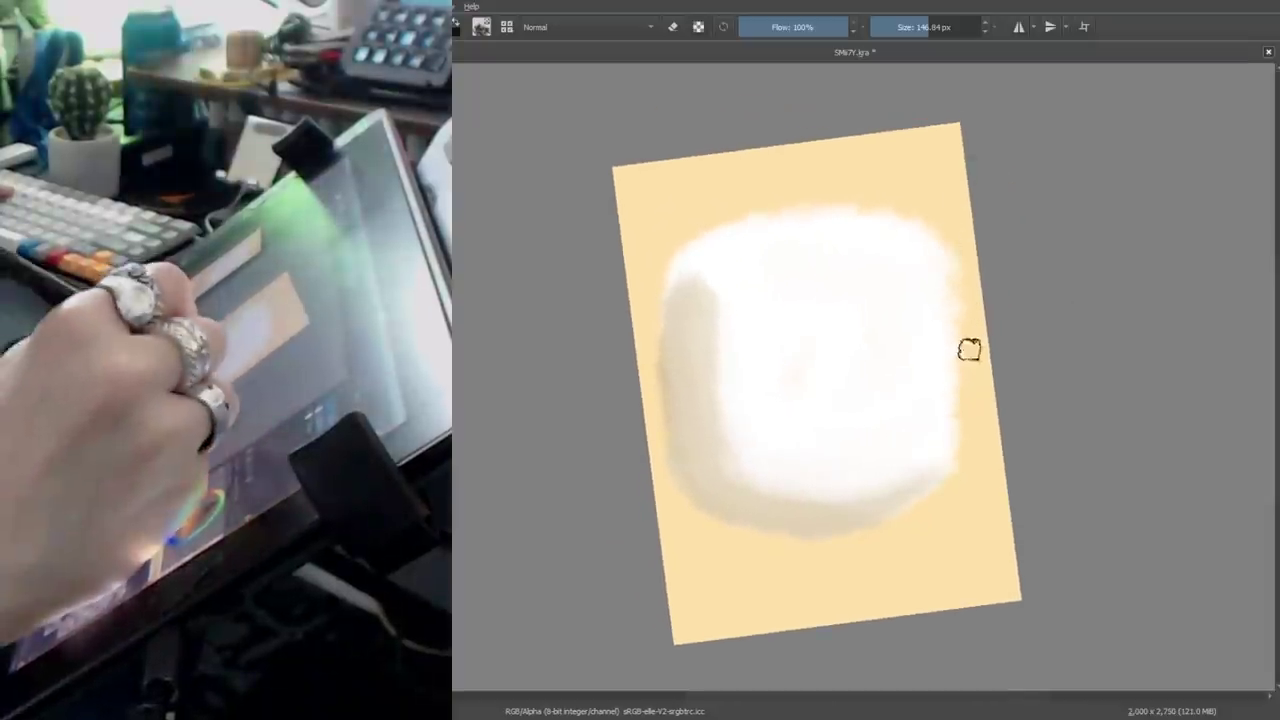
pyautogui.moveTo(957, 257)
pyautogui.mouseDown()
pyautogui.moveTo(886, 149)
pyautogui.moveTo(799, 243)
pyautogui.mouseUp()
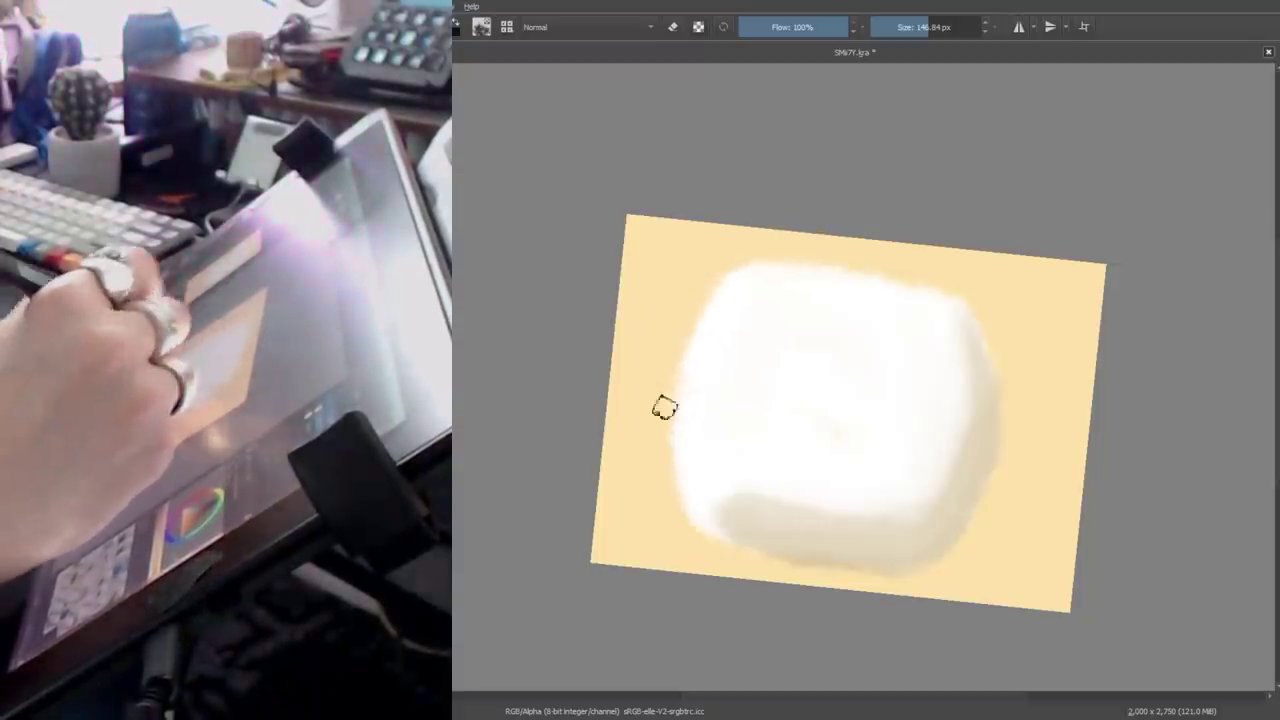
pyautogui.moveTo(730, 254); pyautogui.dragTo(959, 489)
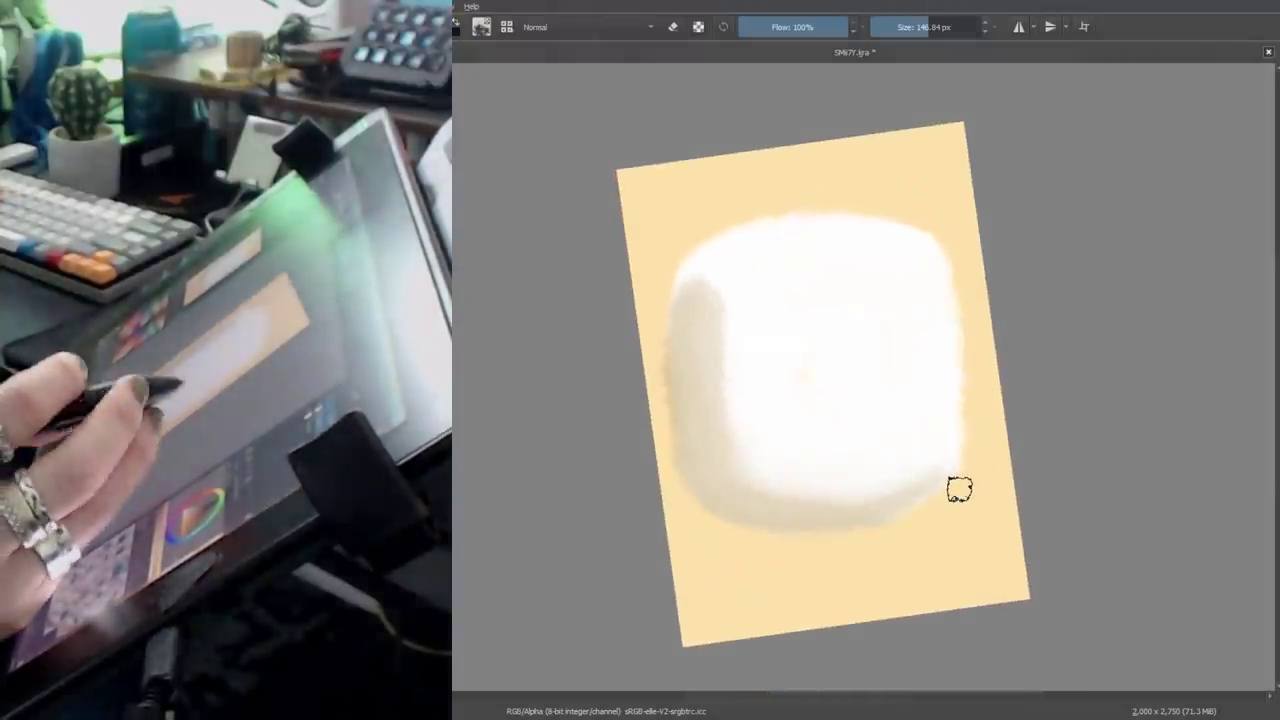
pyautogui.moveTo(1066, 357); pyautogui.dragTo(1037, 423)
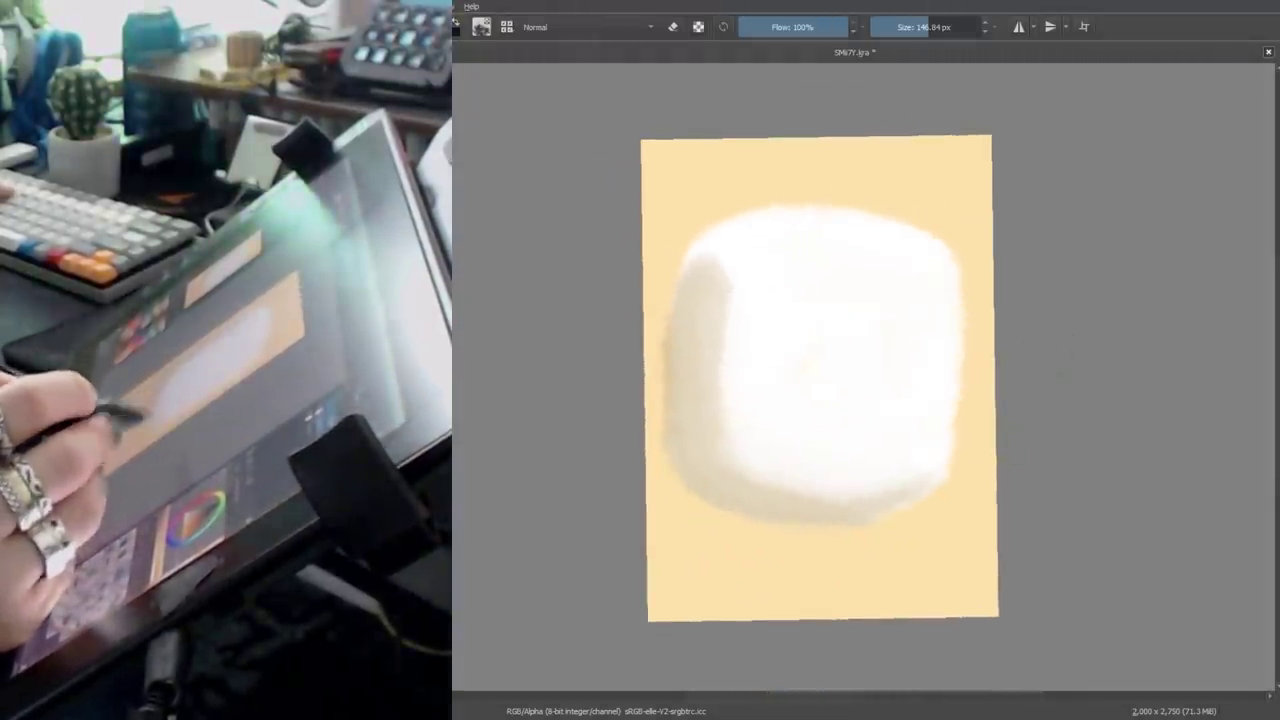
# Even out the white front face with the blending brush enlarged to about 239 px.
pyautogui.press(']')
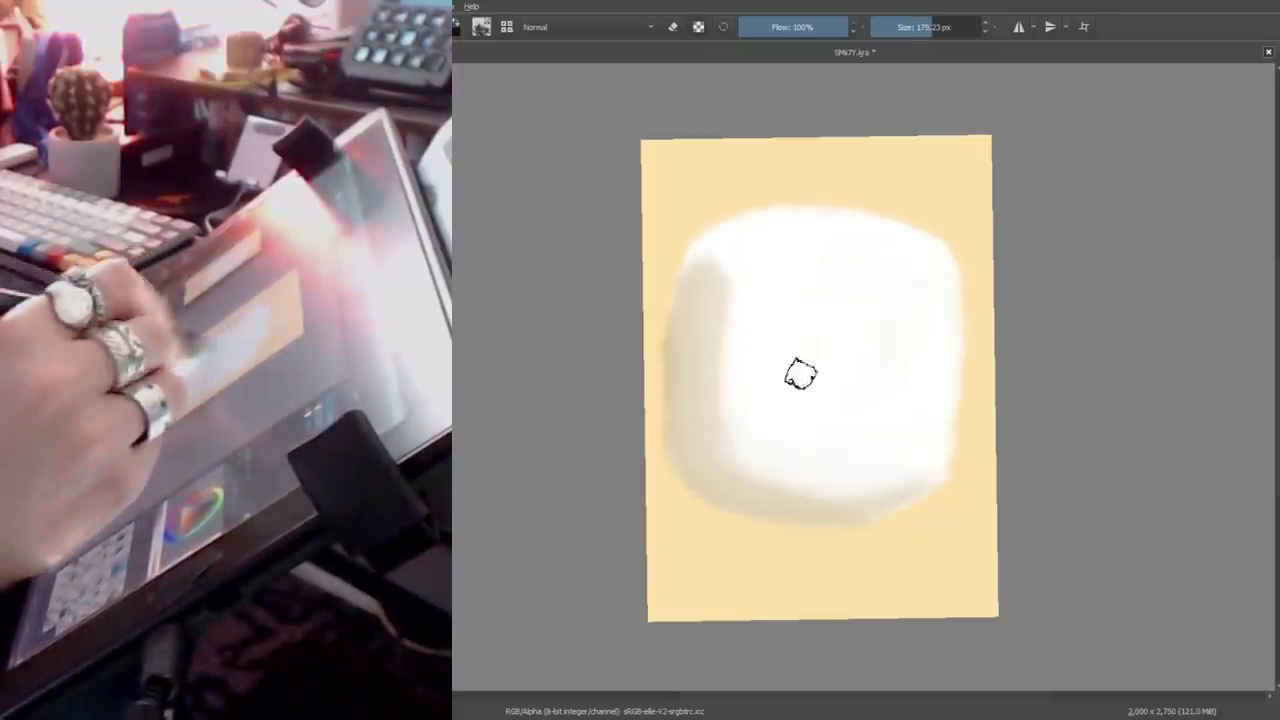
pyautogui.press(']')
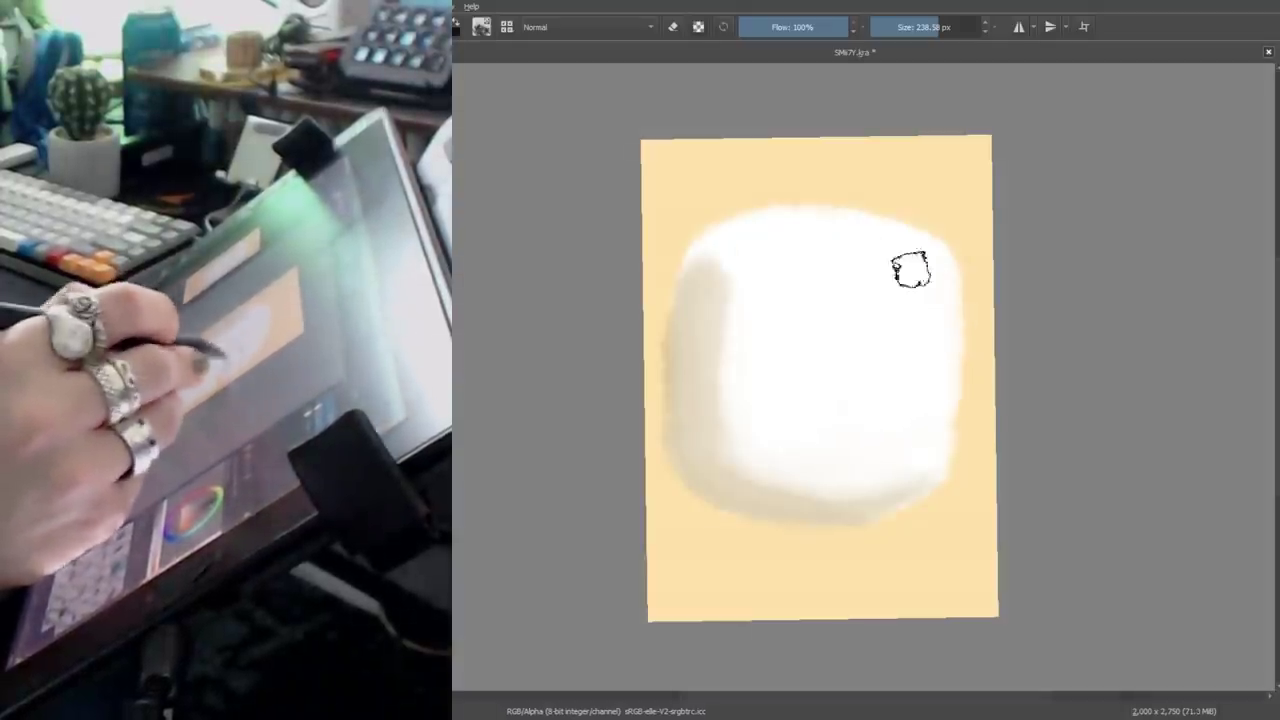
pyautogui.moveTo(911, 379)
pyautogui.mouseDown()
pyautogui.moveTo(960, 330)
pyautogui.moveTo(983, 386)
pyautogui.moveTo(978, 293)
pyautogui.mouseUp()
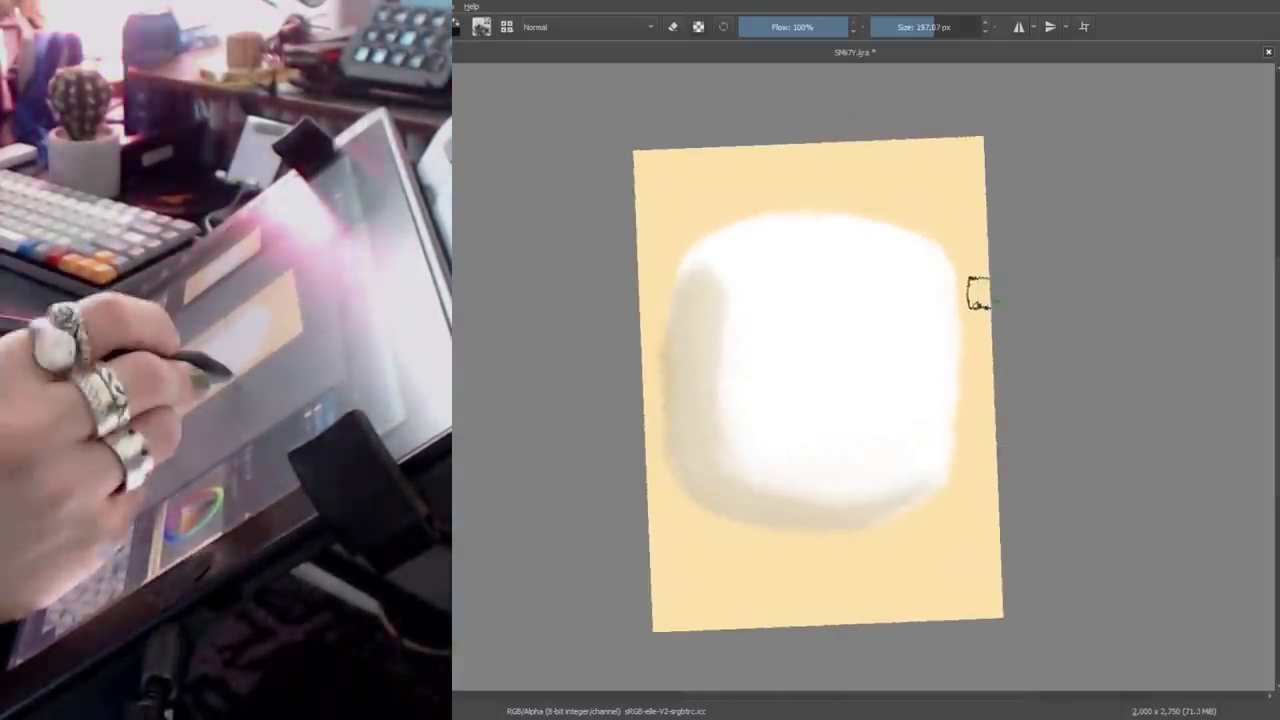
# Refine the block's right side and lower-right corner, reducing the blending brush from about 197 px to 100 px.
pyautogui.moveTo(968, 477); pyautogui.dragTo(986, 286)
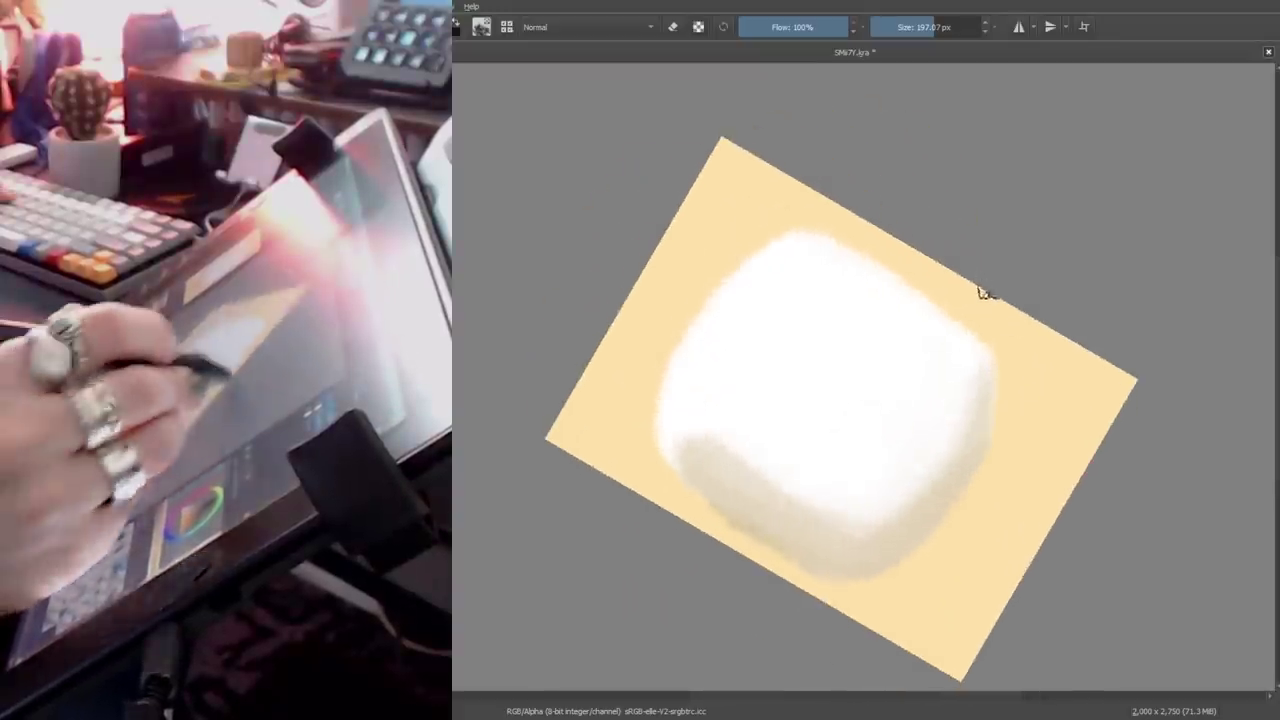
pyautogui.moveTo(936, 566)
pyautogui.mouseDown()
pyautogui.moveTo(989, 483)
pyautogui.moveTo(851, 380)
pyautogui.moveTo(851, 366)
pyautogui.mouseUp()
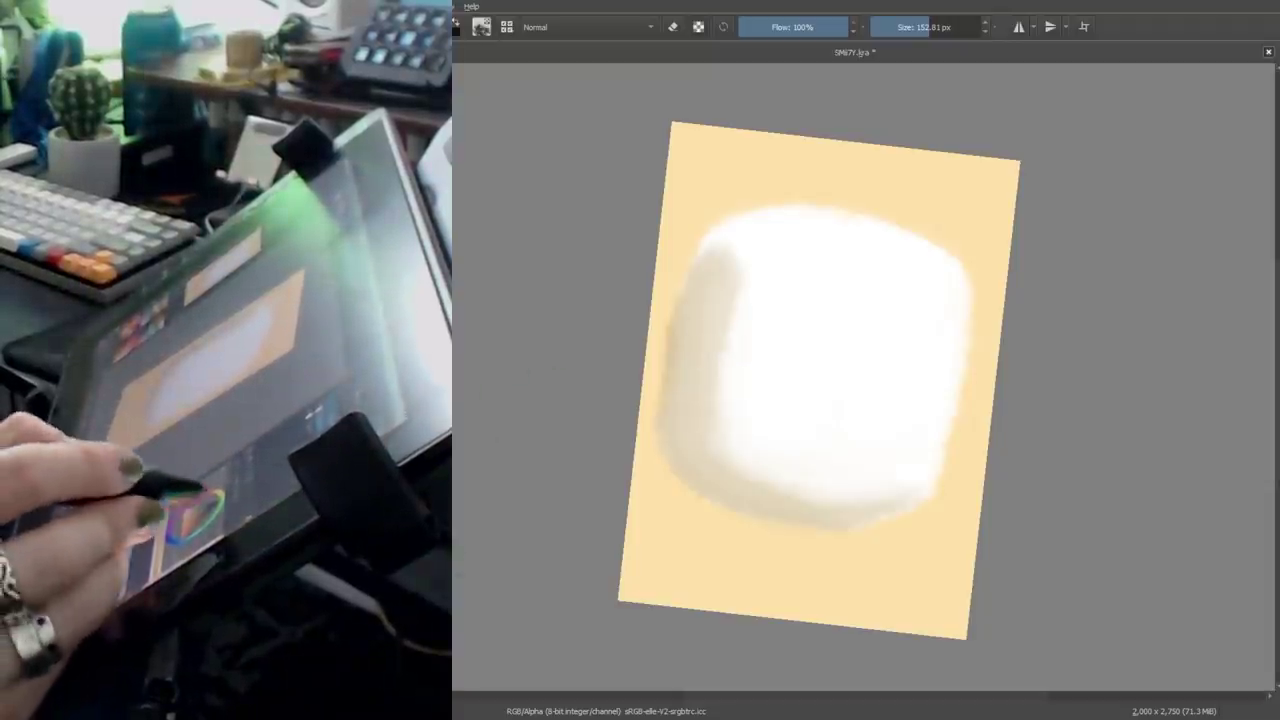
pyautogui.moveTo(994, 397); pyautogui.dragTo(844, 352)
pyautogui.press('[')
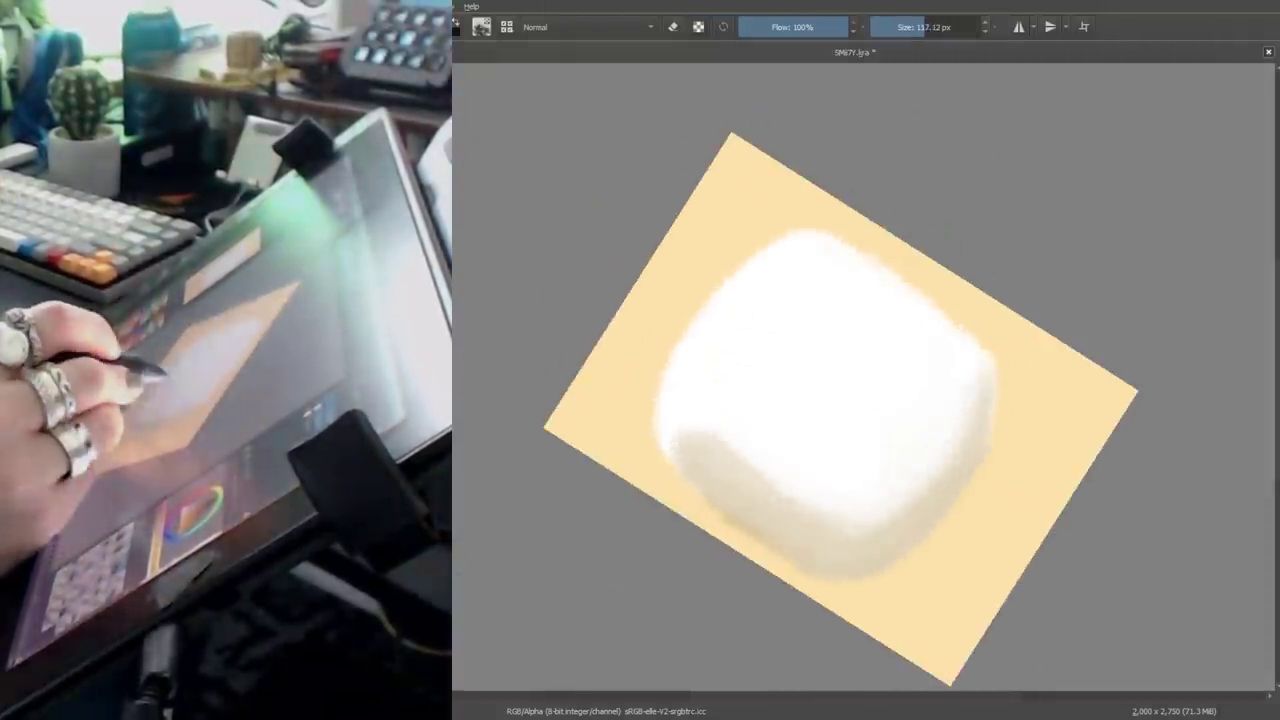
pyautogui.press('[')
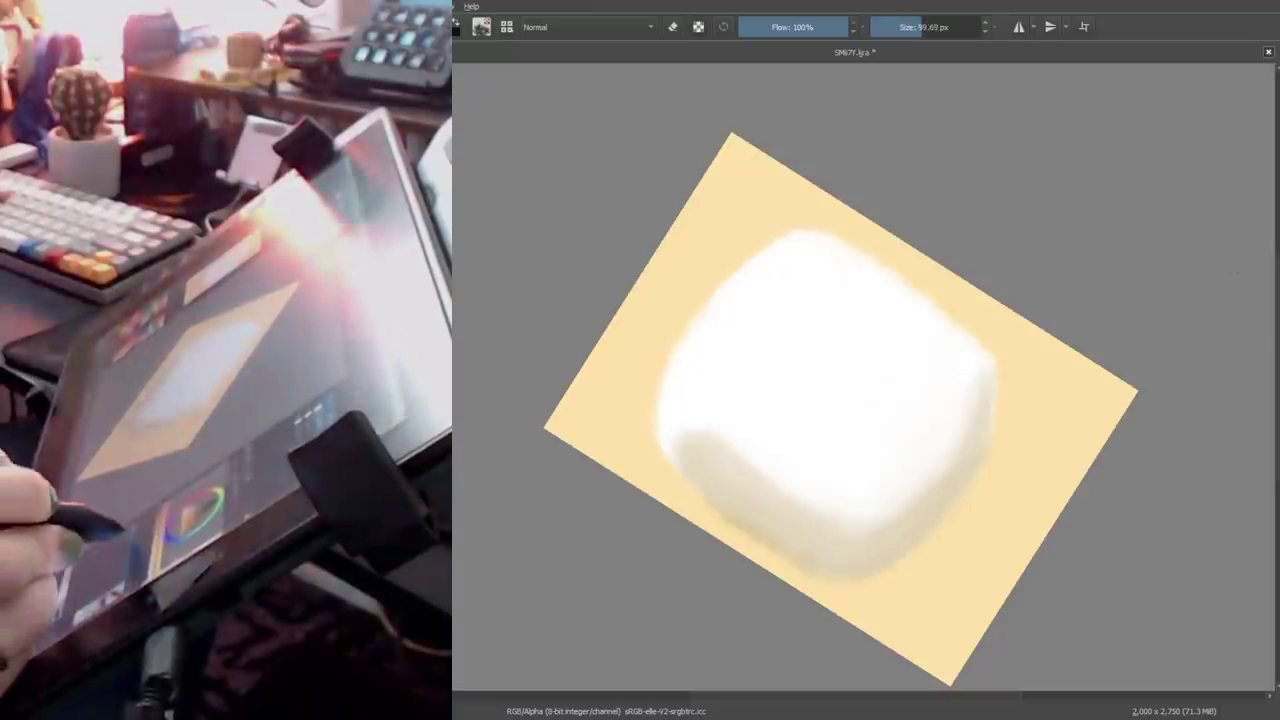
pyautogui.press('/')
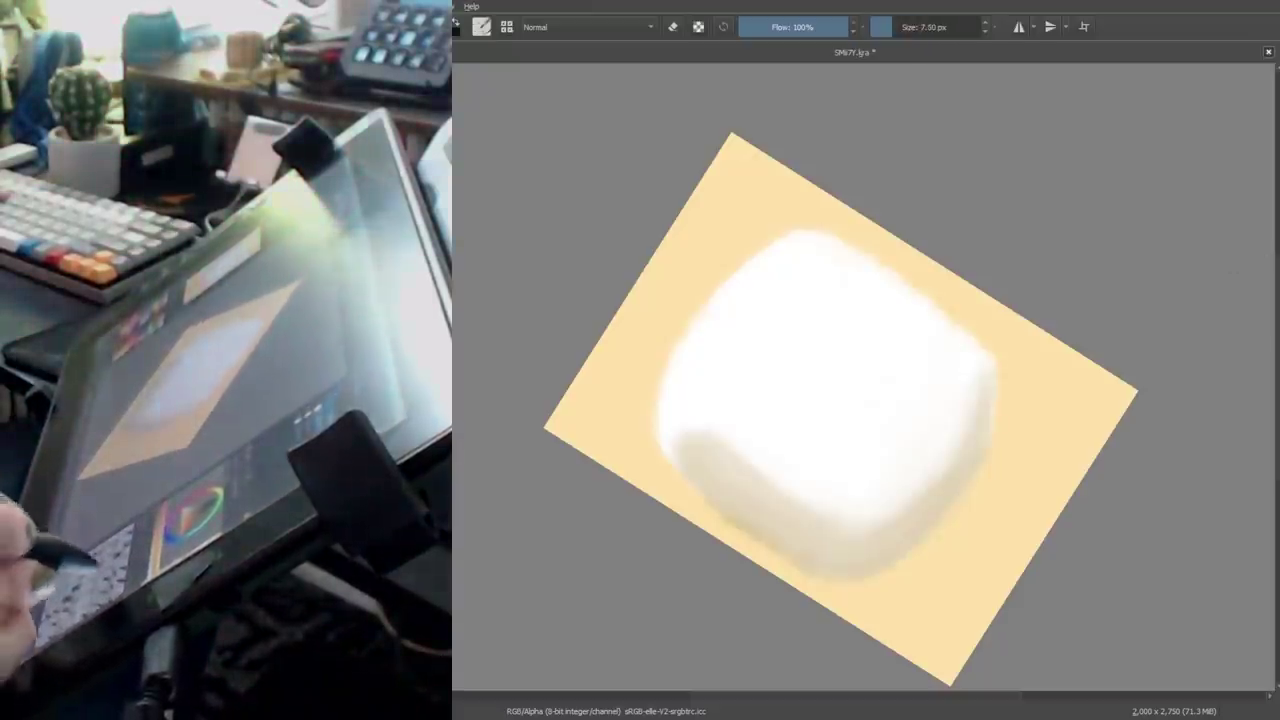
pyautogui.hotkey('ctrl', 'z')
pyautogui.press(']')
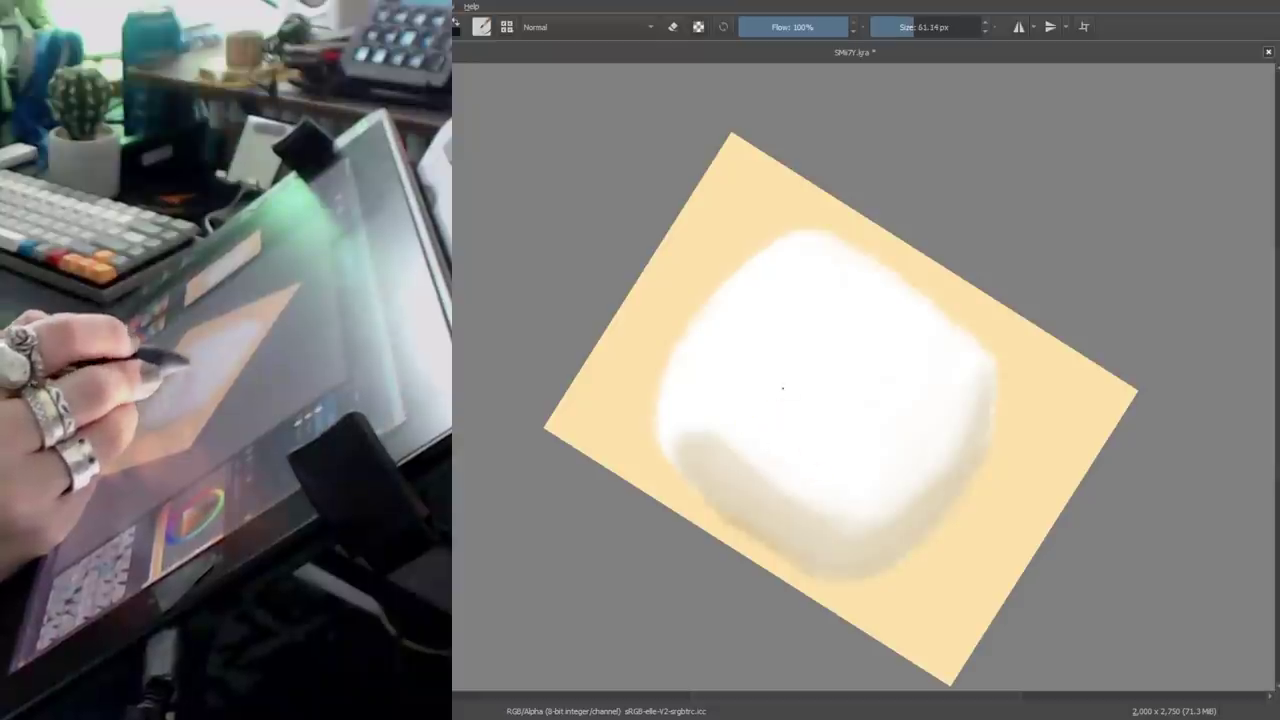
pyautogui.hotkey('ctrl', 'z')
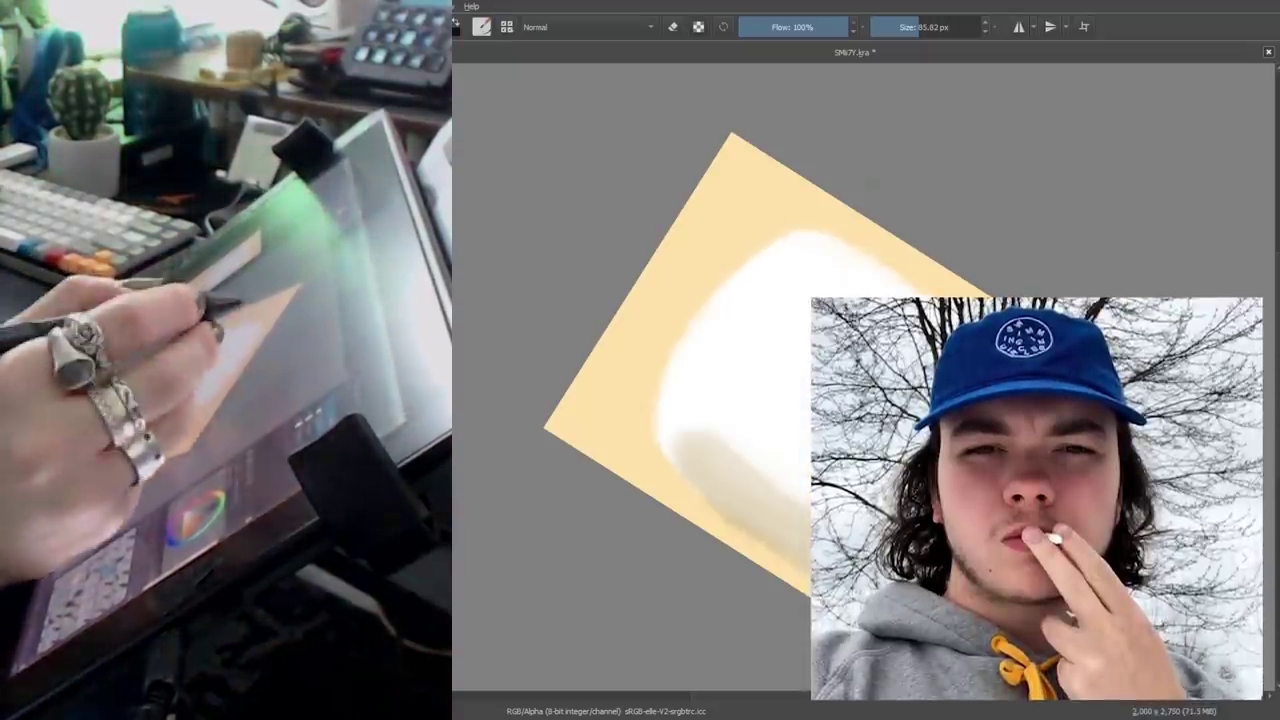
pyautogui.moveTo(955, 283); pyautogui.dragTo(1025, 285)
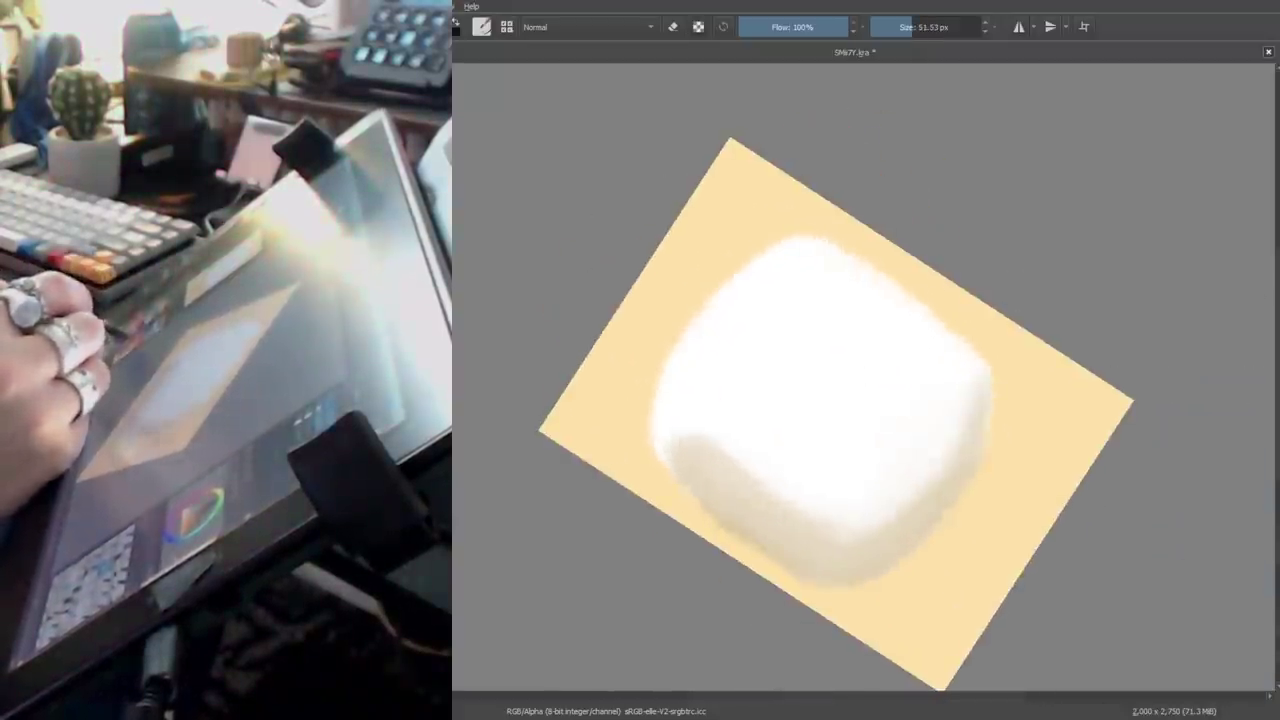
pyautogui.press(']')
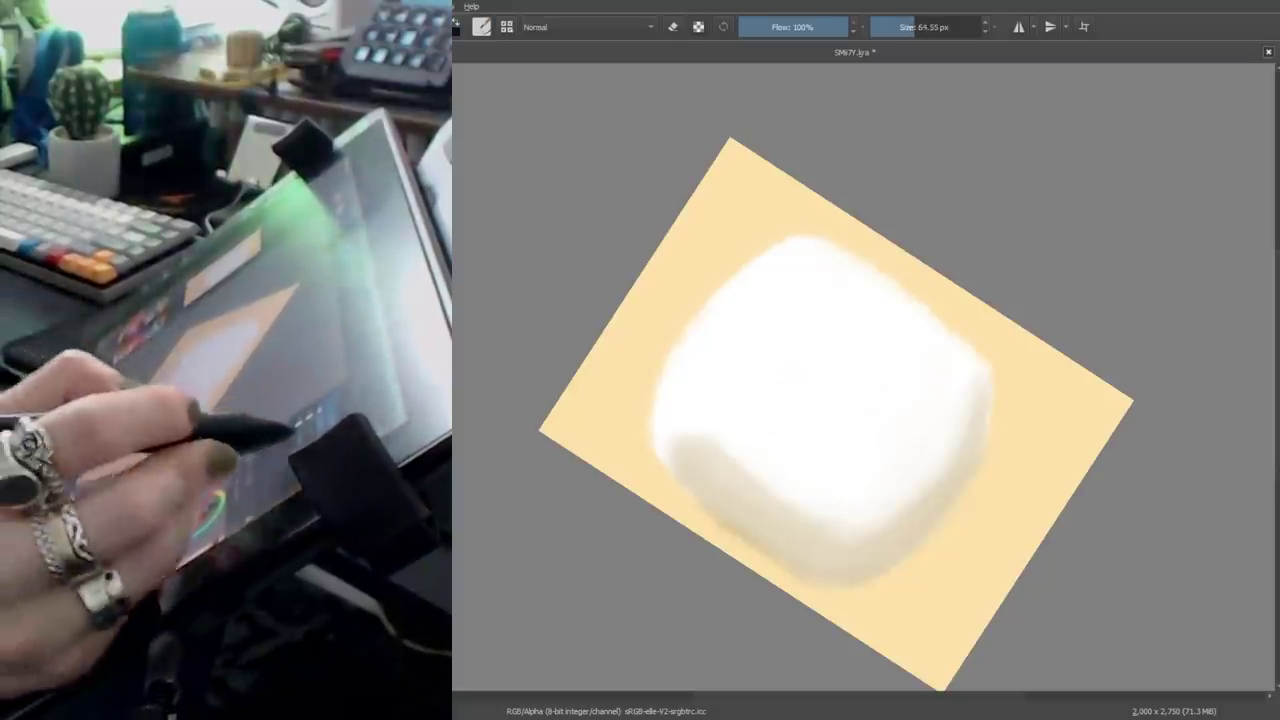
# Make the background blue and refine the white block's peaked upper corners and side edges with a brush of about 90 px.
pyautogui.press('5')
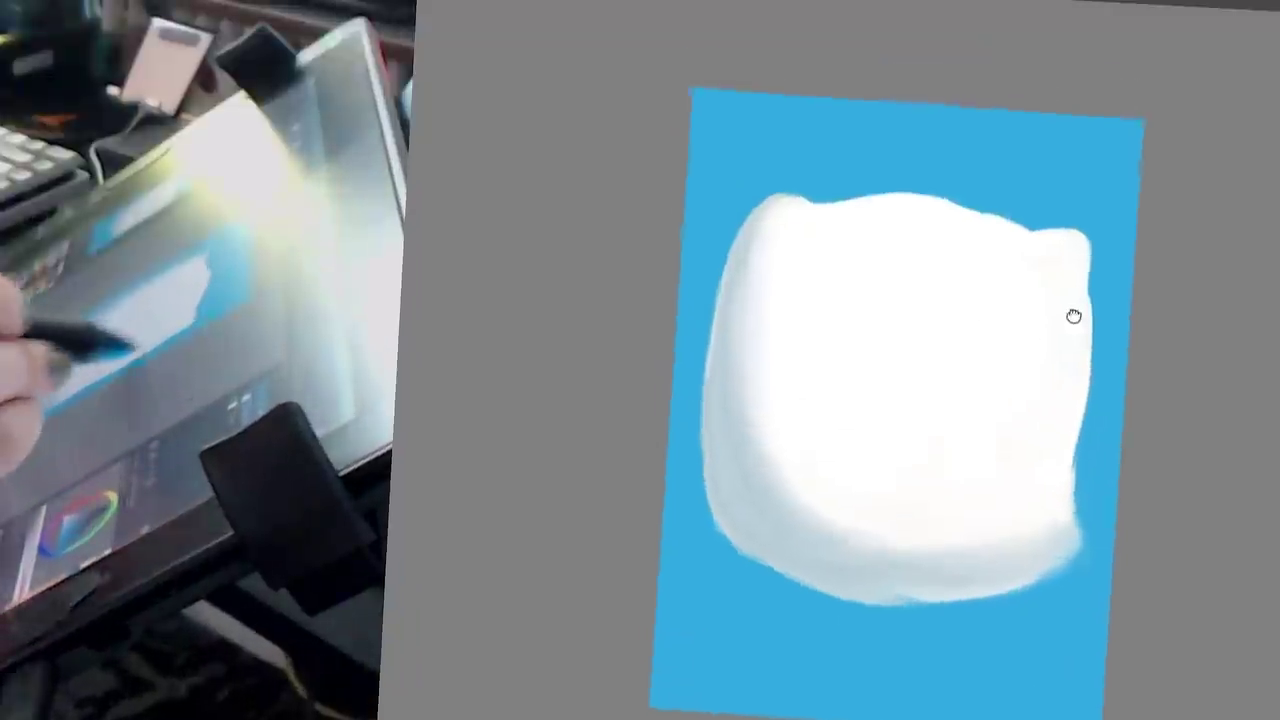
pyautogui.moveTo(1071, 314)
pyautogui.mouseDown()
pyautogui.moveTo(1071, 251)
pyautogui.moveTo(977, 370)
pyautogui.moveTo(757, 271)
pyautogui.moveTo(722, 370)
pyautogui.moveTo(742, 420)
pyautogui.moveTo(733, 280)
pyautogui.moveTo(749, 200)
pyautogui.moveTo(757, 349)
pyautogui.moveTo(837, 343)
pyautogui.moveTo(948, 398)
pyautogui.moveTo(903, 474)
pyautogui.moveTo(960, 386)
pyautogui.mouseUp()
pyautogui.press(']')
pyautogui.press(']')
pyautogui.press('[')
pyautogui.press('[')
pyautogui.press('[')
pyautogui.press('[')
pyautogui.press('[')
pyautogui.press('[')
pyautogui.press('[')
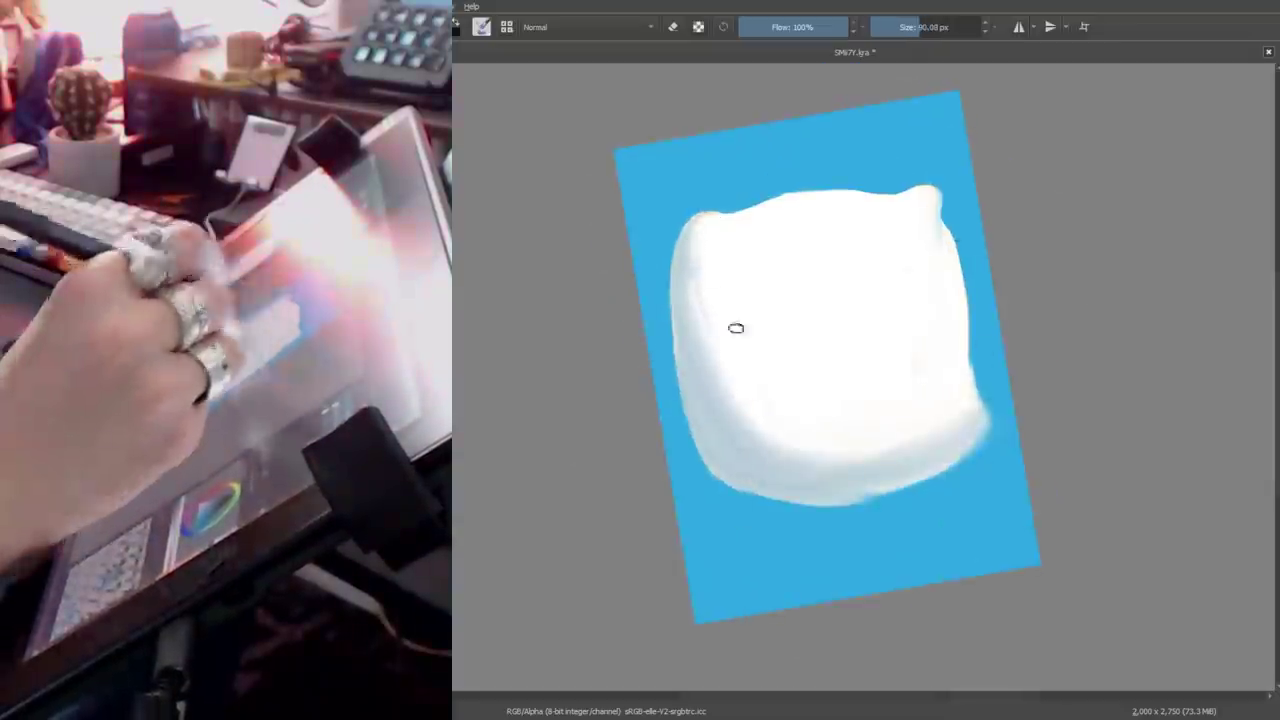
# Smooth the block's outline and front face with the blending brush enlarged to about 124 px.
pyautogui.moveTo(736, 328)
pyautogui.mouseDown()
pyautogui.moveTo(709, 274)
pyautogui.moveTo(746, 234)
pyautogui.moveTo(997, 243)
pyautogui.moveTo(960, 394)
pyautogui.mouseUp()
pyautogui.press(']')
pyautogui.press(']')
pyautogui.press(']')
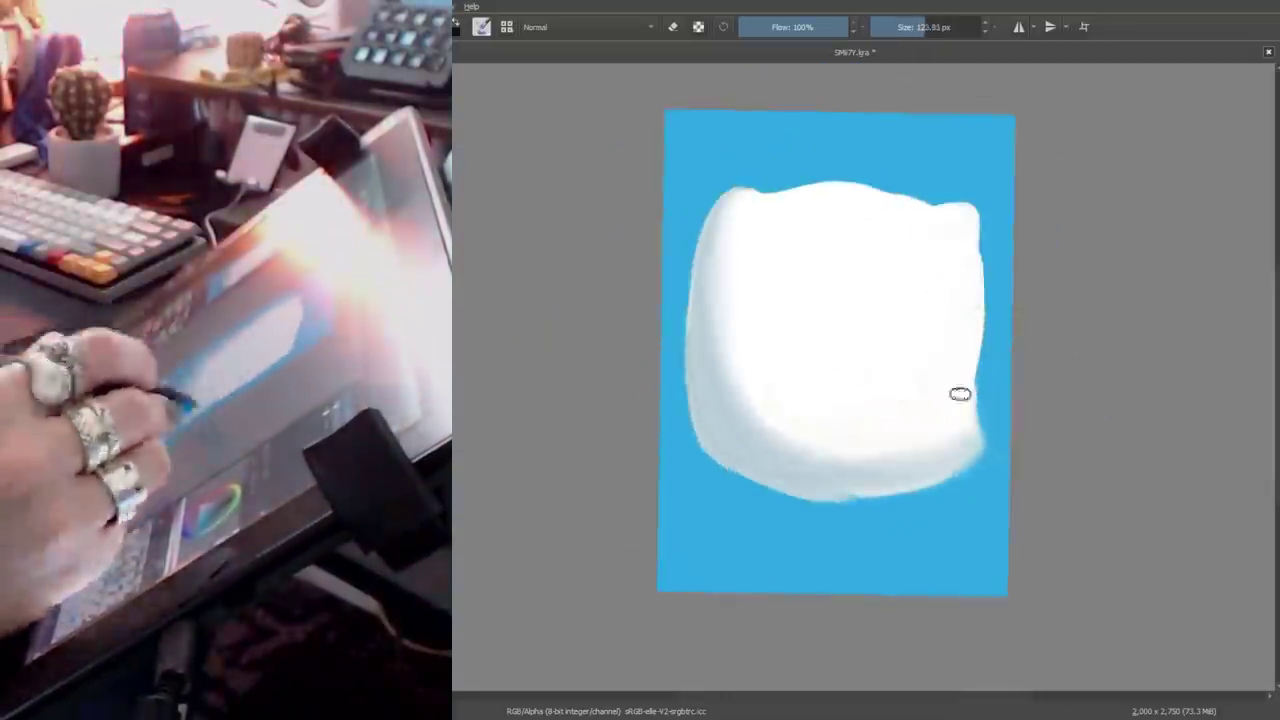
# Paint a flat pink almond shape for the first eye on the block's front face with a brush of about 60 px.
pyautogui.press('[')
pyautogui.moveTo(766, 340)
pyautogui.mouseDown()
pyautogui.moveTo(739, 363)
pyautogui.moveTo(747, 378)
pyautogui.moveTo(725, 414)
pyautogui.moveTo(790, 370)
pyautogui.mouseUp()
pyautogui.press(']')
pyautogui.press('[')
pyautogui.press('[')
pyautogui.press('[')
pyautogui.moveTo(1095, 237)
pyautogui.mouseDown()
pyautogui.moveTo(771, 429)
pyautogui.moveTo(727, 395)
pyautogui.moveTo(800, 393)
pyautogui.moveTo(766, 354)
pyautogui.moveTo(785, 360)
pyautogui.mouseUp()
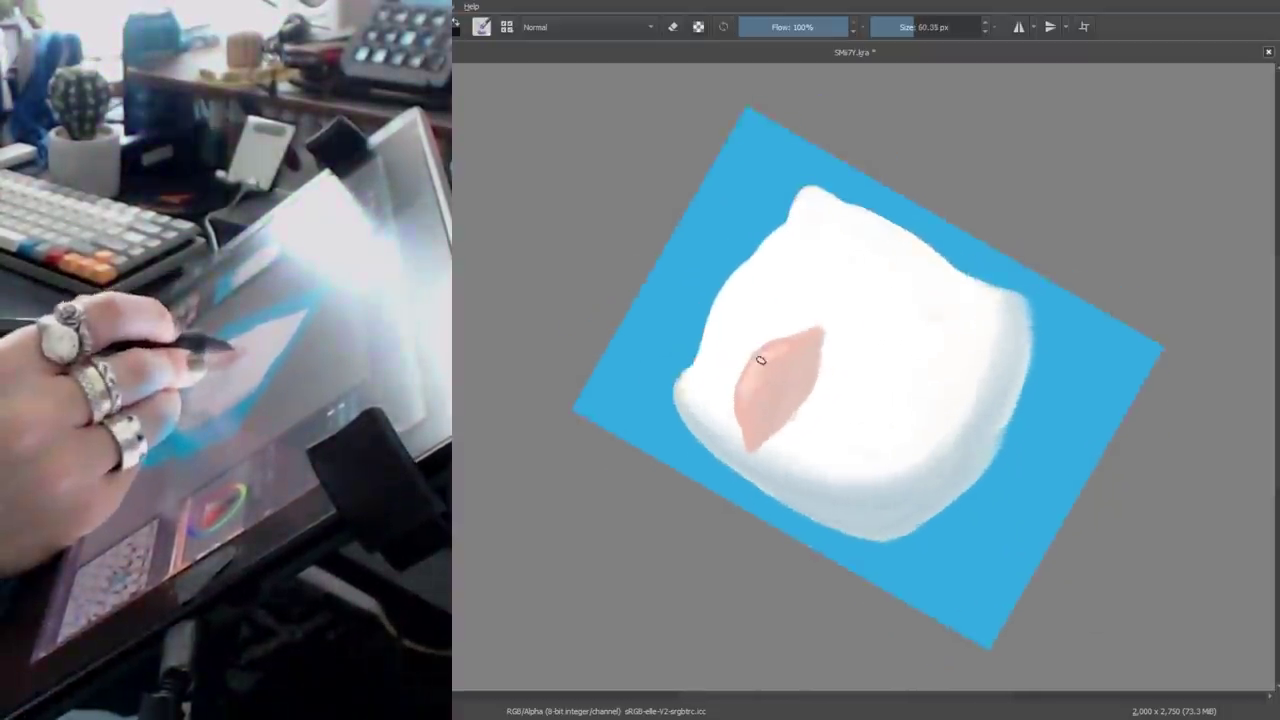
# Clean up the pink eye shape's outline and paint a grey almond eyeball inside it with a brush of about 32 px.
pyautogui.press('6')
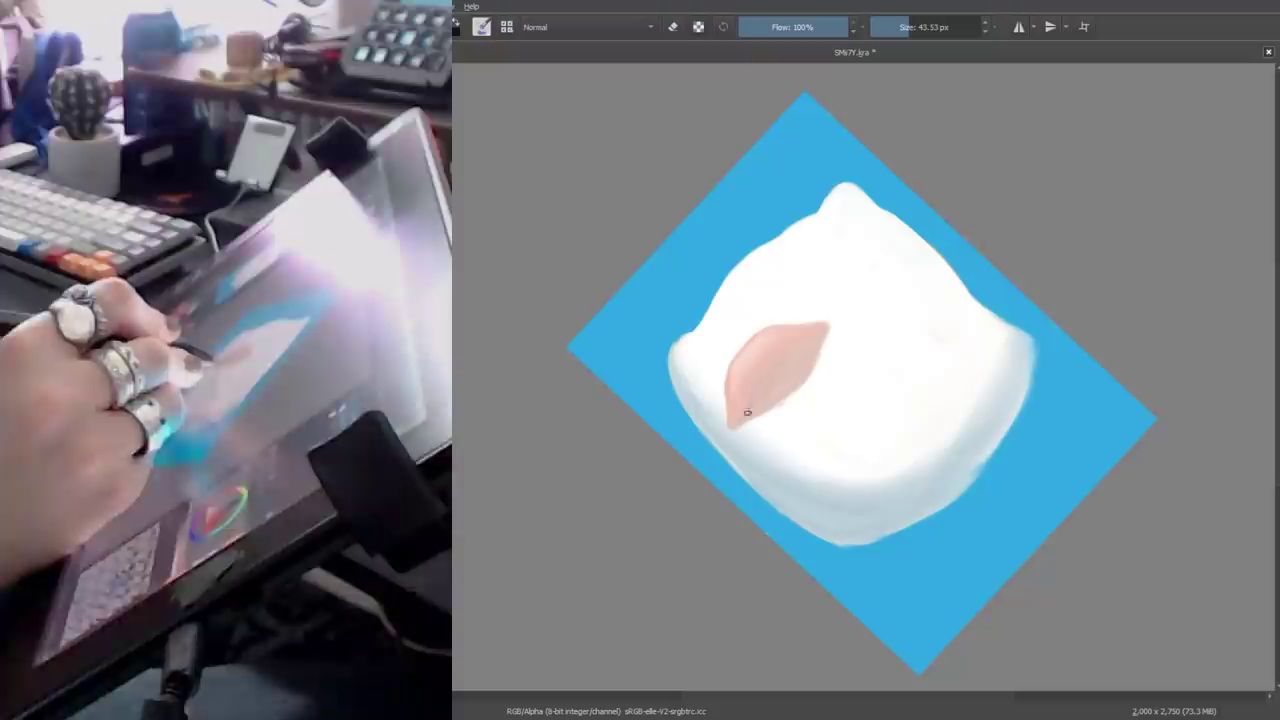
pyautogui.press('[')
pyautogui.press('[')
pyautogui.press('4')
pyautogui.press(']')
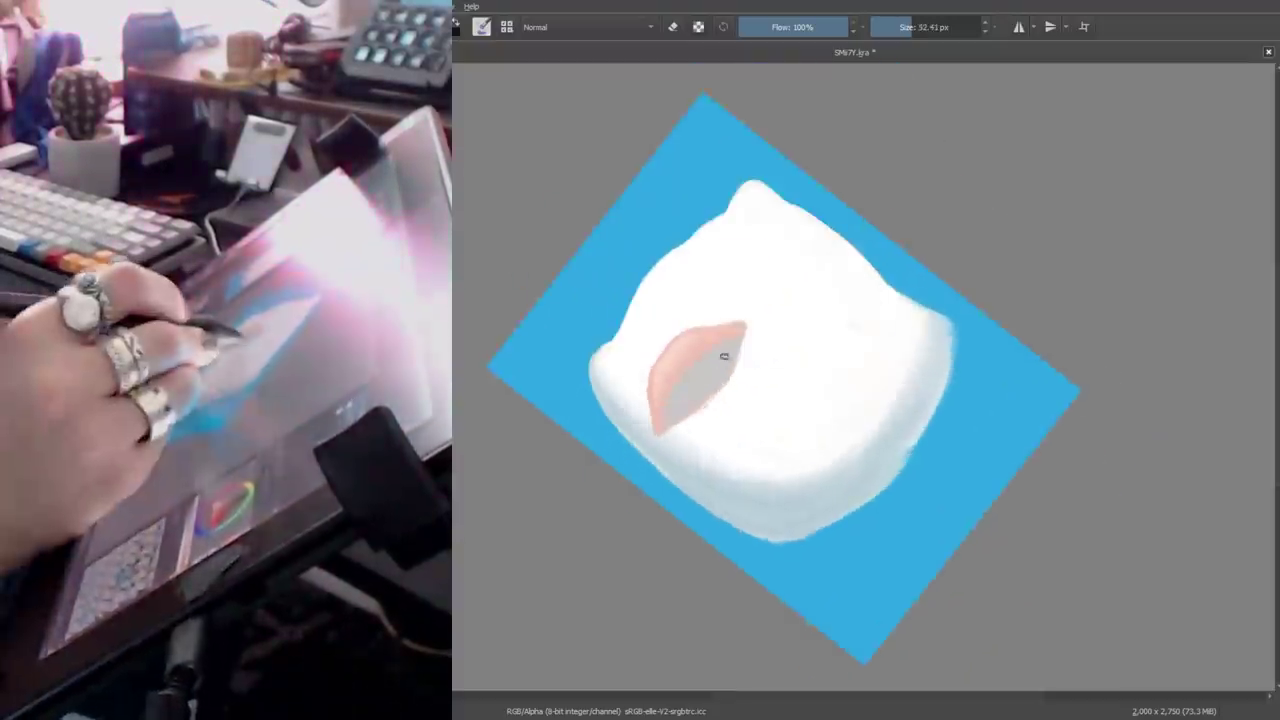
# Lighten the eyeball with soft white shading and begin the dark inner-corner crease, reducing the brush to about 20 px.
pyautogui.moveTo(730, 350)
pyautogui.mouseDown()
pyautogui.moveTo(676, 400)
pyautogui.moveTo(857, 234)
pyautogui.moveTo(871, 354)
pyautogui.moveTo(900, 380)
pyautogui.mouseUp()
pyautogui.press('[')
pyautogui.press('[')
pyautogui.press('[')
pyautogui.press('[')
pyautogui.press('[')
pyautogui.press('[')
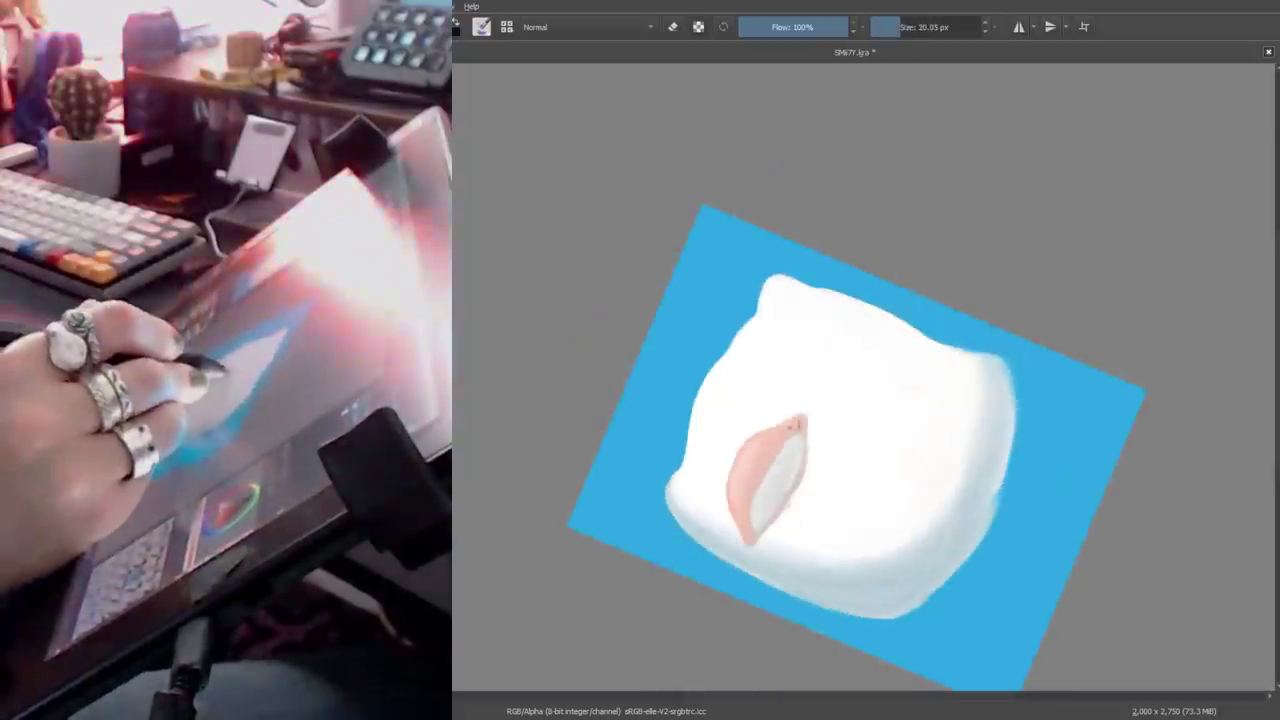
# Paint a darker reddish-brown crease along the upper eyelid's edge from corner to corner of the eye.
pyautogui.moveTo(796, 418)
pyautogui.mouseDown()
pyautogui.moveTo(753, 499)
pyautogui.moveTo(753, 541)
pyautogui.moveTo(791, 476)
pyautogui.moveTo(781, 545)
pyautogui.mouseUp()
pyautogui.press(']')
pyautogui.press(']')
pyautogui.press(']')
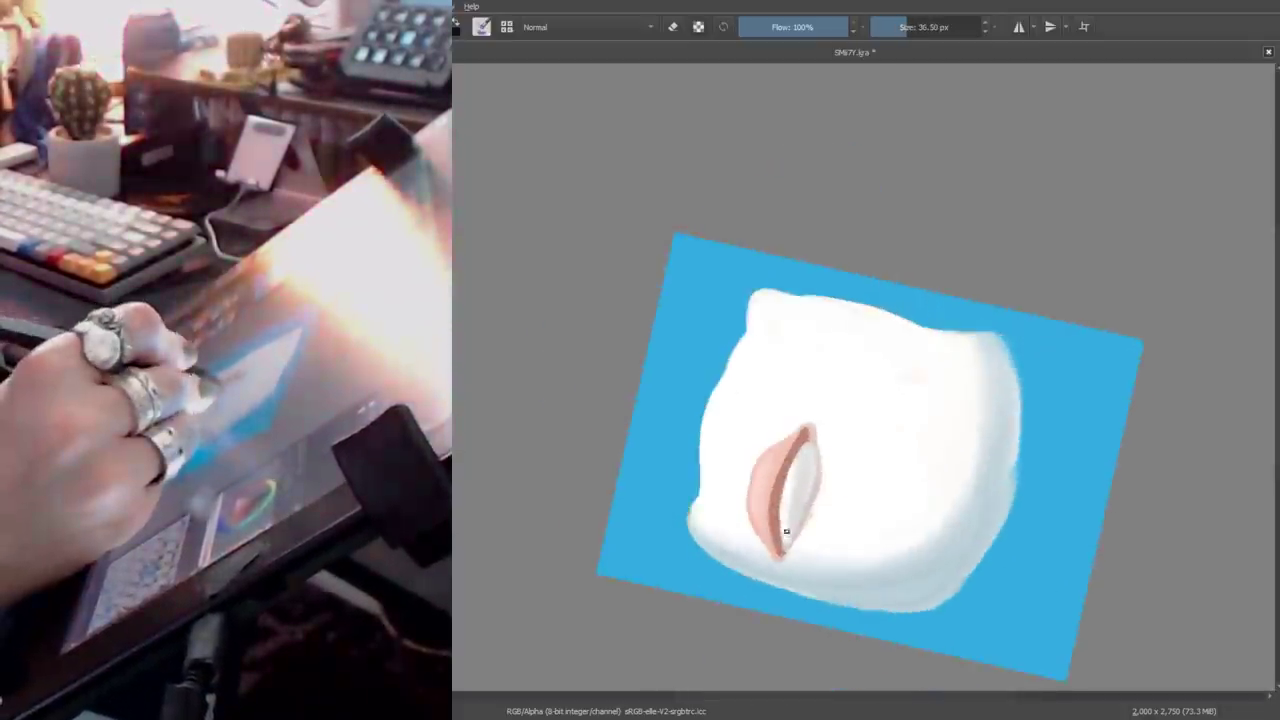
# Build up the upper eyelid's thick rim, add a purple tear duct in the inner corner and outline the lower lid.
pyautogui.moveTo(795, 509)
pyautogui.mouseDown()
pyautogui.moveTo(923, 334)
pyautogui.moveTo(748, 360)
pyautogui.moveTo(952, 477)
pyautogui.moveTo(845, 390)
pyautogui.moveTo(758, 443)
pyautogui.moveTo(692, 381)
pyautogui.moveTo(748, 434)
pyautogui.mouseUp()
pyautogui.press('[')
pyautogui.press('[')
pyautogui.press('[')
pyautogui.press('[')
pyautogui.press('[')
pyautogui.press('[')
pyautogui.press(']')
pyautogui.press(']')
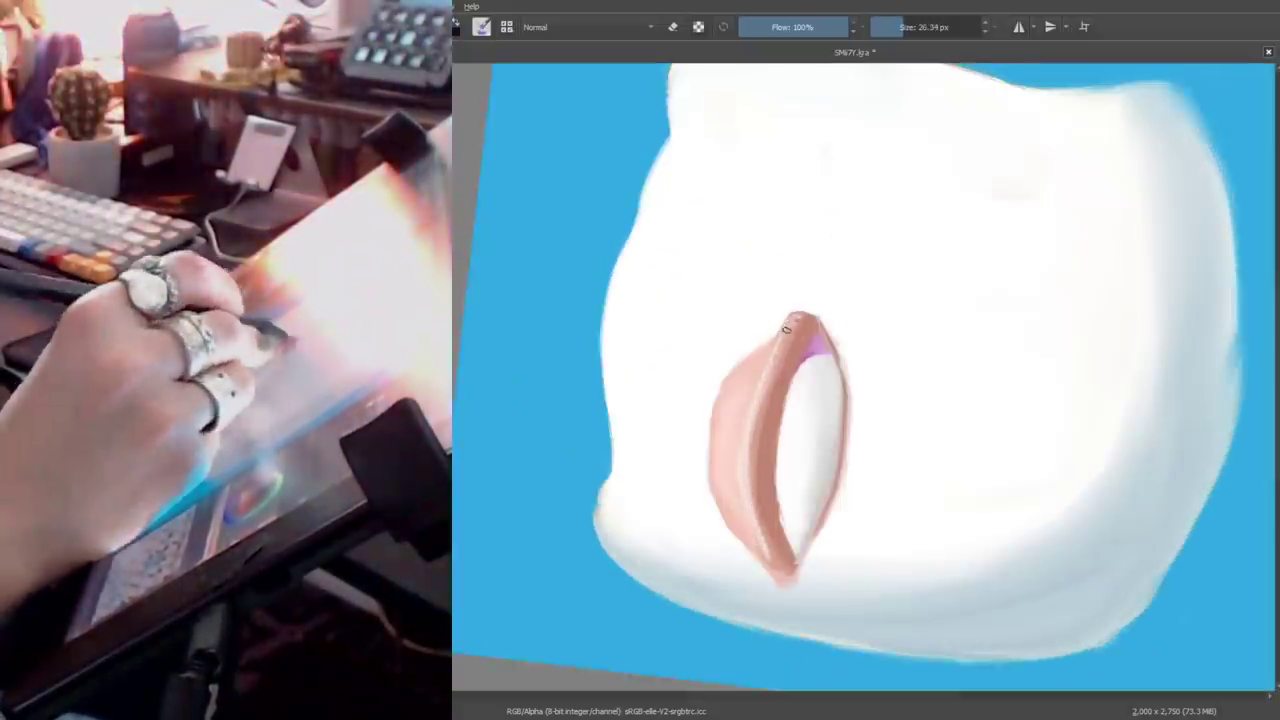
# Sharpen the eyeball's edge, upper lid rim and thin lower lid line with a brush of about 19 to 22 px.
pyautogui.moveTo(936, 356)
pyautogui.mouseDown()
pyautogui.moveTo(692, 496)
pyautogui.moveTo(916, 404)
pyautogui.mouseUp()
pyautogui.press('[')
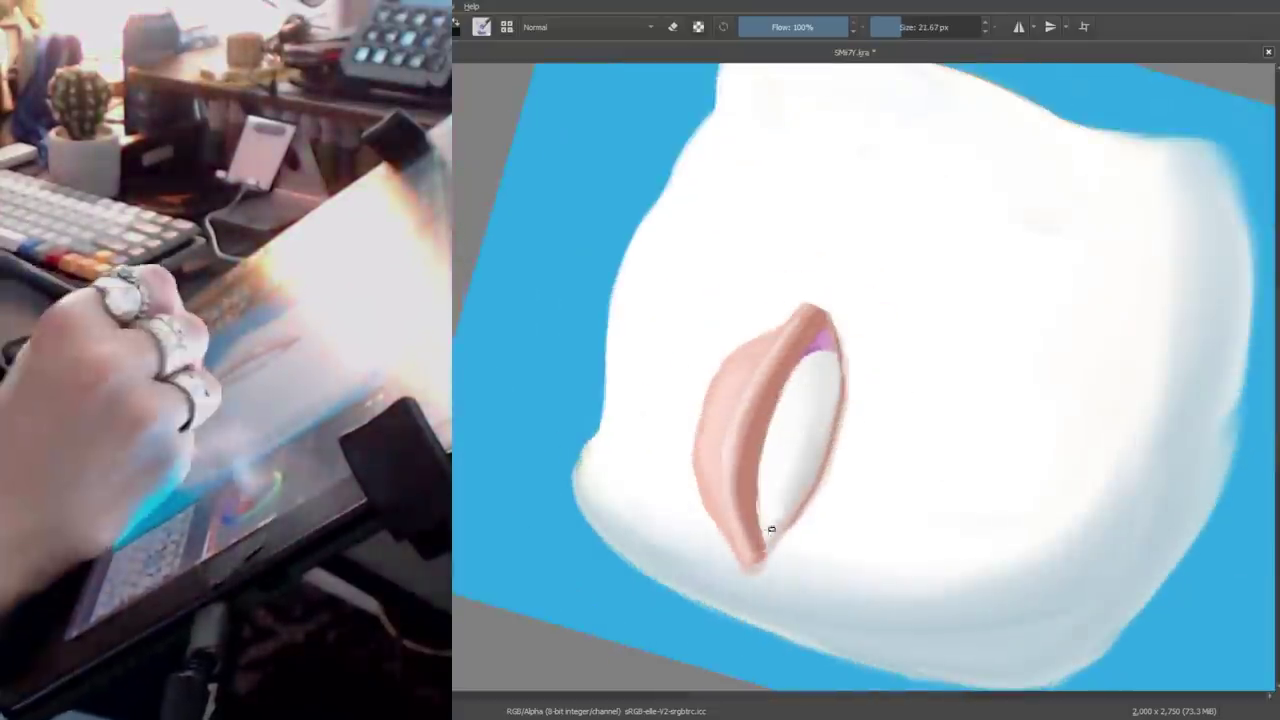
pyautogui.press(']')
pyautogui.moveTo(760, 540)
pyautogui.mouseDown()
pyautogui.moveTo(823, 358)
pyautogui.moveTo(764, 438)
pyautogui.moveTo(776, 406)
pyautogui.moveTo(753, 486)
pyautogui.moveTo(786, 499)
pyautogui.moveTo(820, 437)
pyautogui.mouseUp()
pyautogui.press('[')
pyautogui.press('[')
pyautogui.moveTo(837, 306); pyautogui.dragTo(800, 330)
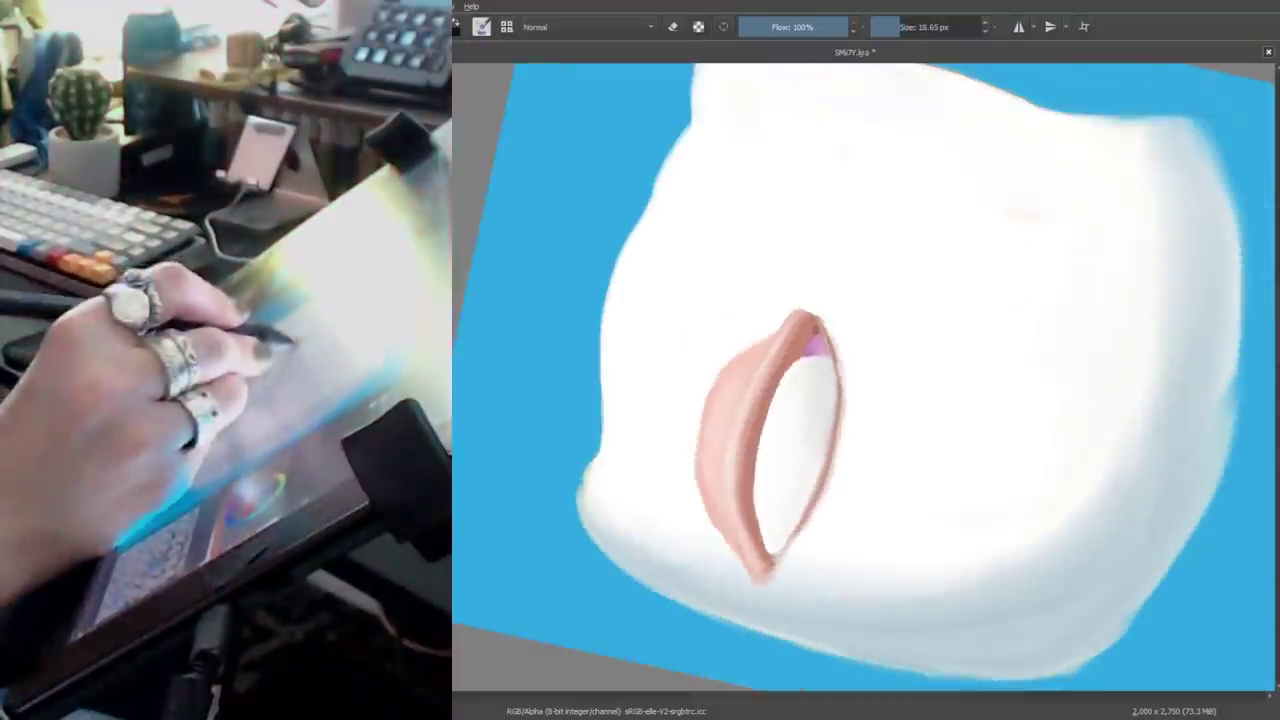
# Deepen the shading around the tear duct and upper lid rim with a brush of about 29 px, then about 22 px.
pyautogui.press(']')
pyautogui.press(']')
pyautogui.press(']')
pyautogui.hotkey('ctrl', '[')
pyautogui.hotkey('ctrl', '[')
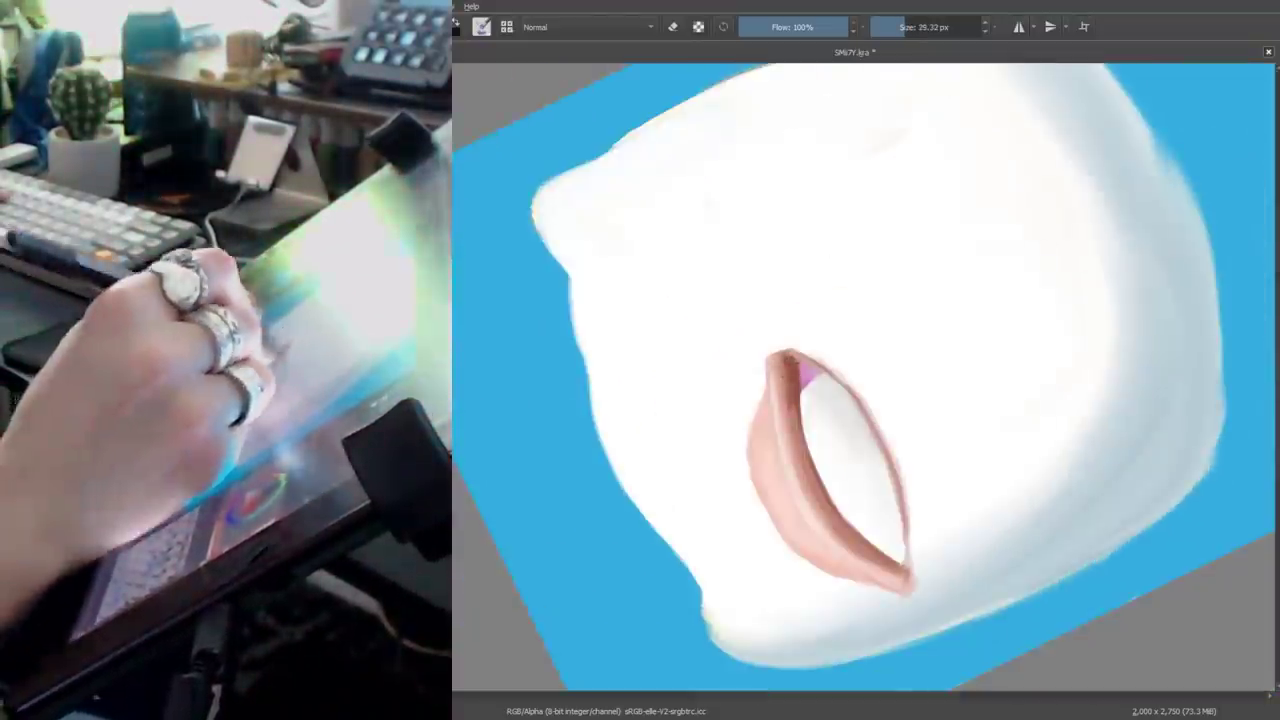
pyautogui.hotkey('ctrl', ']')
pyautogui.hotkey('ctrl', ']')
pyautogui.press('[')
pyautogui.press('[')
pyautogui.moveTo(786, 470)
pyautogui.mouseDown()
pyautogui.moveTo(657, 614)
pyautogui.moveTo(994, 303)
pyautogui.mouseUp()
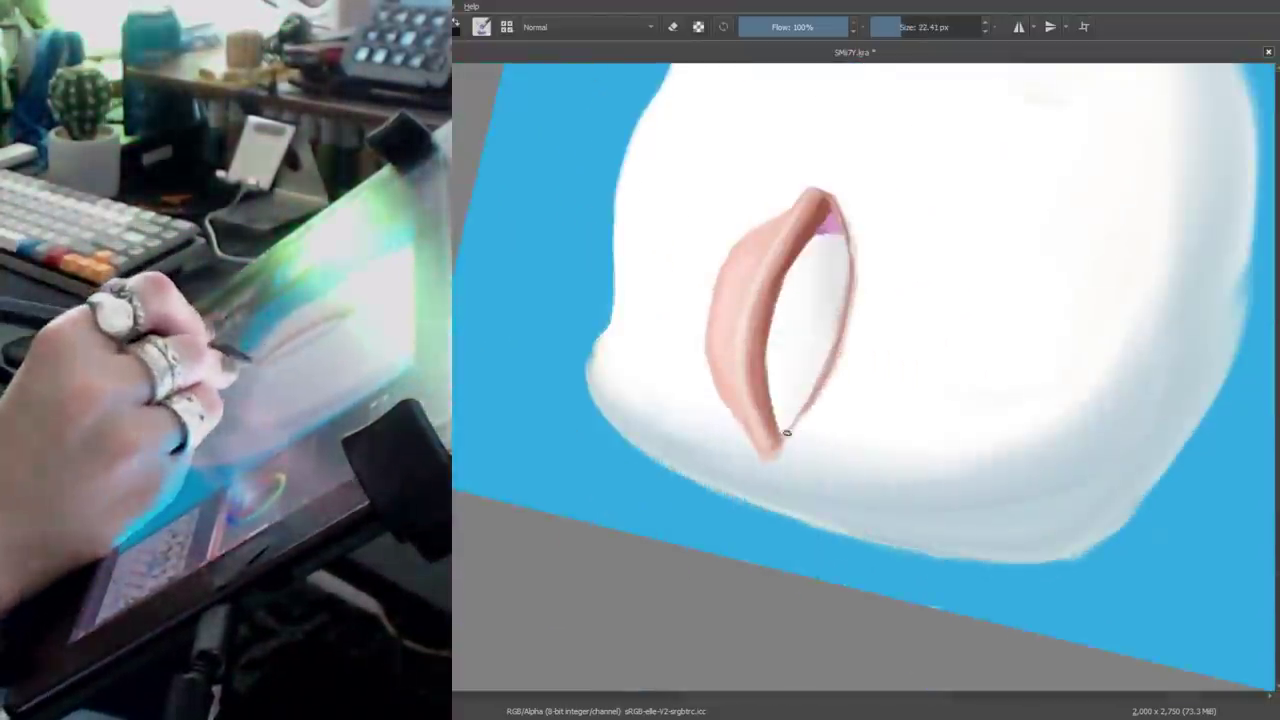
# Start a pink lower eyelid fold outside the lower lid line, enlarging the brush to about 37 px.
pyautogui.moveTo(786, 432)
pyautogui.mouseDown()
pyautogui.moveTo(841, 211)
pyautogui.moveTo(864, 318)
pyautogui.moveTo(838, 384)
pyautogui.mouseUp()
pyautogui.moveTo(986, 291)
pyautogui.mouseDown()
pyautogui.moveTo(876, 236)
pyautogui.moveTo(882, 305)
pyautogui.moveTo(862, 330)
pyautogui.moveTo(872, 255)
pyautogui.moveTo(861, 338)
pyautogui.moveTo(842, 385)
pyautogui.moveTo(815, 405)
pyautogui.moveTo(880, 291)
pyautogui.moveTo(870, 350)
pyautogui.moveTo(983, 483)
pyautogui.moveTo(1163, 240)
pyautogui.mouseUp()
pyautogui.press(']')
pyautogui.press(']')
pyautogui.press(']')
pyautogui.press(']')
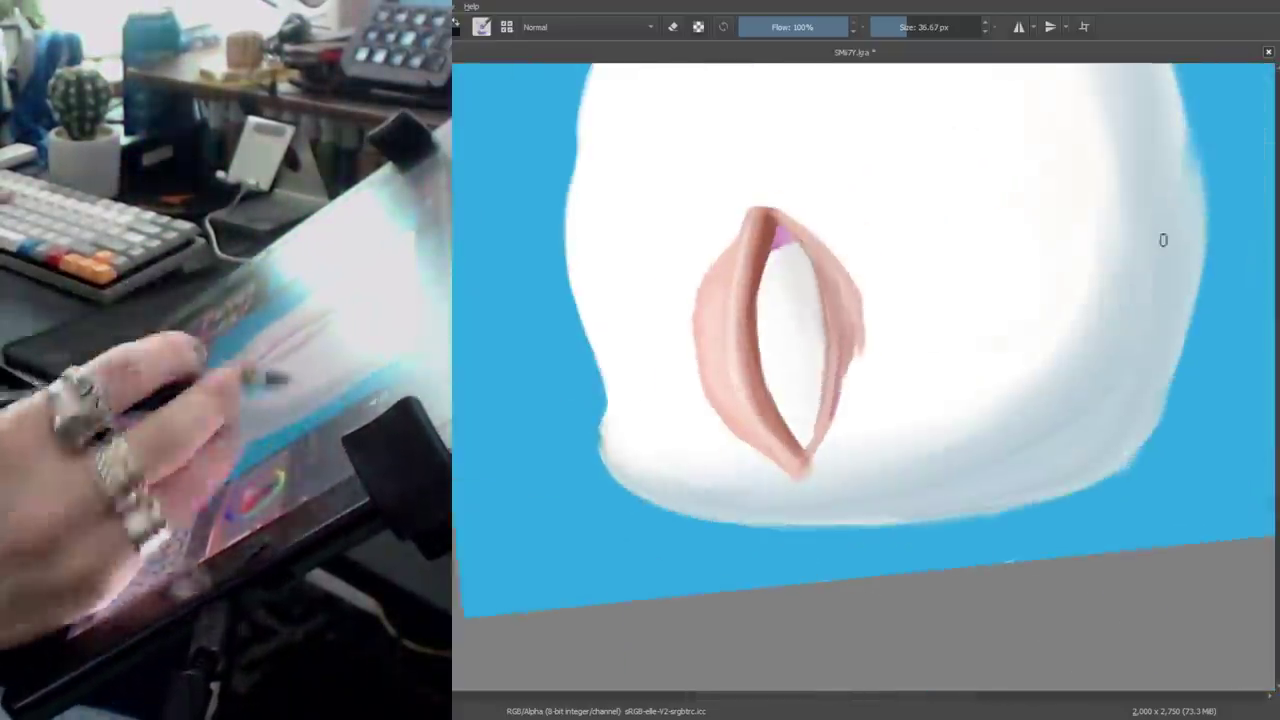
# Extend the lower eyelid fold along the whole eye and add darker pink shading with a brush of about 28 px.
pyautogui.moveTo(845, 353)
pyautogui.mouseDown()
pyautogui.moveTo(994, 421)
pyautogui.moveTo(934, 372)
pyautogui.moveTo(970, 279)
pyautogui.moveTo(941, 232)
pyautogui.moveTo(928, 303)
pyautogui.moveTo(932, 120)
pyautogui.moveTo(1109, 434)
pyautogui.moveTo(954, 147)
pyautogui.moveTo(799, 395)
pyautogui.moveTo(979, 567)
pyautogui.moveTo(910, 269)
pyautogui.moveTo(965, 317)
pyautogui.moveTo(836, 513)
pyautogui.mouseUp()
pyautogui.press('[')
pyautogui.press('[')
pyautogui.press('[')
pyautogui.press('[')
pyautogui.press('[')
pyautogui.press(']')
pyautogui.press(']')
pyautogui.press(']')
pyautogui.moveTo(821, 565); pyautogui.dragTo(690, 505)
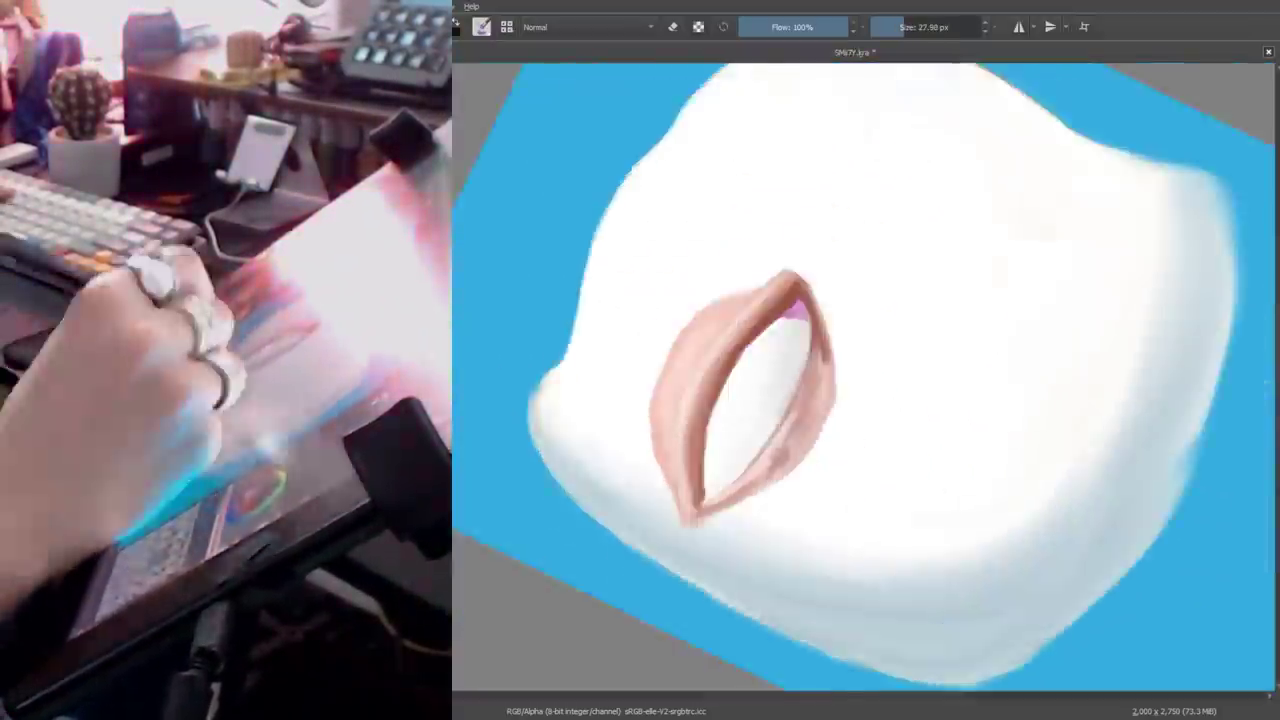
# Blend the shading of both eyelids into smooth rounded folds and tighten their edges, reducing the brush to about 14 px.
pyautogui.press('[')
pyautogui.moveTo(733, 308)
pyautogui.mouseDown()
pyautogui.moveTo(648, 440)
pyautogui.moveTo(726, 429)
pyautogui.moveTo(706, 400)
pyautogui.moveTo(653, 377)
pyautogui.moveTo(1049, 329)
pyautogui.moveTo(1094, 434)
pyautogui.moveTo(786, 466)
pyautogui.moveTo(963, 386)
pyautogui.moveTo(820, 493)
pyautogui.mouseUp()
pyautogui.press('[')
pyautogui.press('[')
pyautogui.press(']')
pyautogui.press(']')
pyautogui.press(']')
pyautogui.press(']')
pyautogui.press(']')
pyautogui.press('[')
pyautogui.press('[')
pyautogui.press('[')
pyautogui.press('[')
pyautogui.press('[')
pyautogui.press('[')
pyautogui.moveTo(800, 553)
pyautogui.mouseDown()
pyautogui.moveTo(830, 420)
pyautogui.moveTo(851, 437)
pyautogui.moveTo(811, 543)
pyautogui.moveTo(964, 198)
pyautogui.moveTo(857, 491)
pyautogui.moveTo(971, 271)
pyautogui.moveTo(988, 648)
pyautogui.mouseUp()
pyautogui.press('[')
pyautogui.press('[')
pyautogui.press('[')
pyautogui.press('[')
pyautogui.press('[')
pyautogui.press('[')
pyautogui.press('[')
pyautogui.press('[')
pyautogui.press(']')
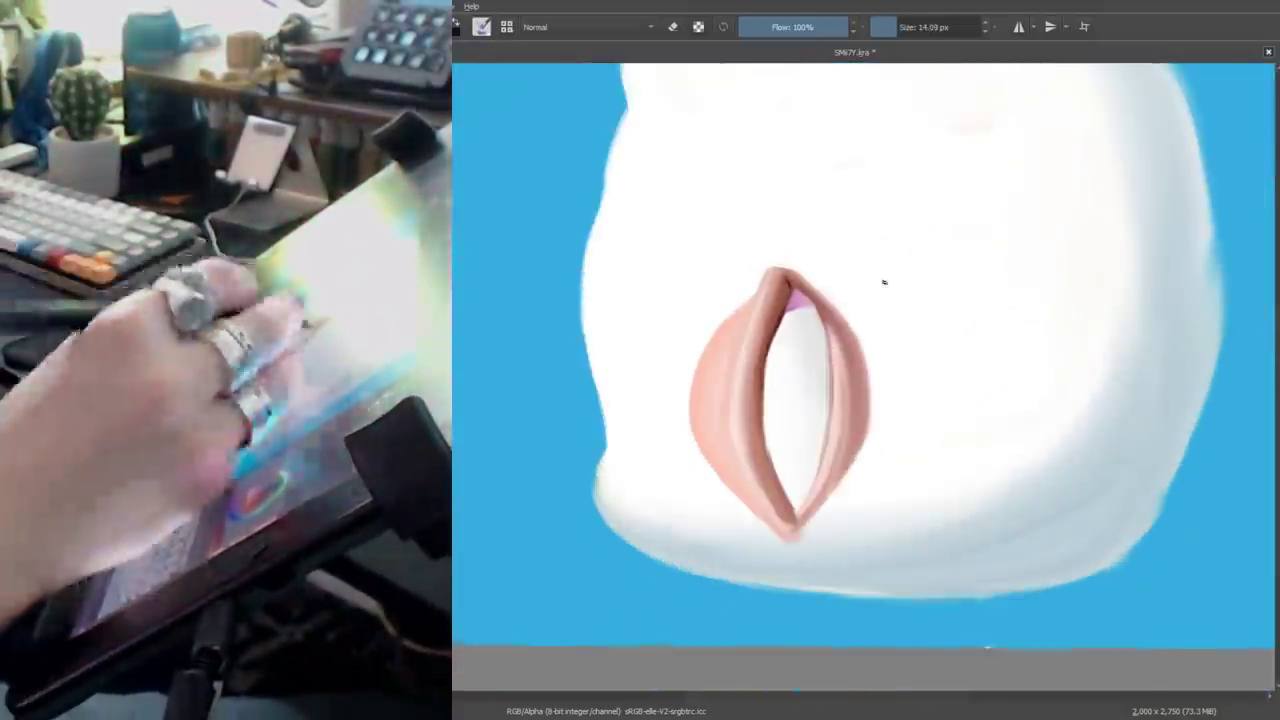
# Paint a thin dark line under the upper eyelid with a brush of about 17 px and soften it into the lid.
pyautogui.moveTo(883, 280); pyautogui.dragTo(755, 360)
pyautogui.press('[')
pyautogui.press('[')
pyautogui.press('[')
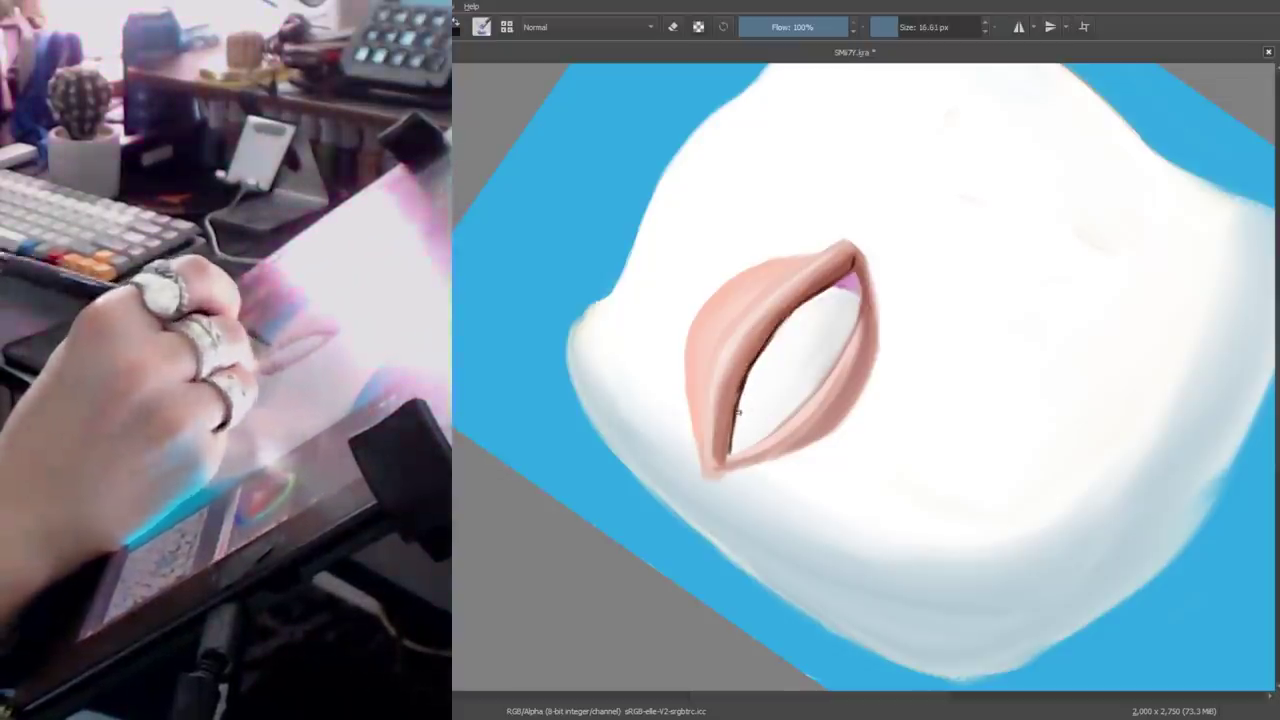
pyautogui.moveTo(797, 312)
pyautogui.mouseDown()
pyautogui.moveTo(760, 420)
pyautogui.moveTo(800, 320)
pyautogui.mouseUp()
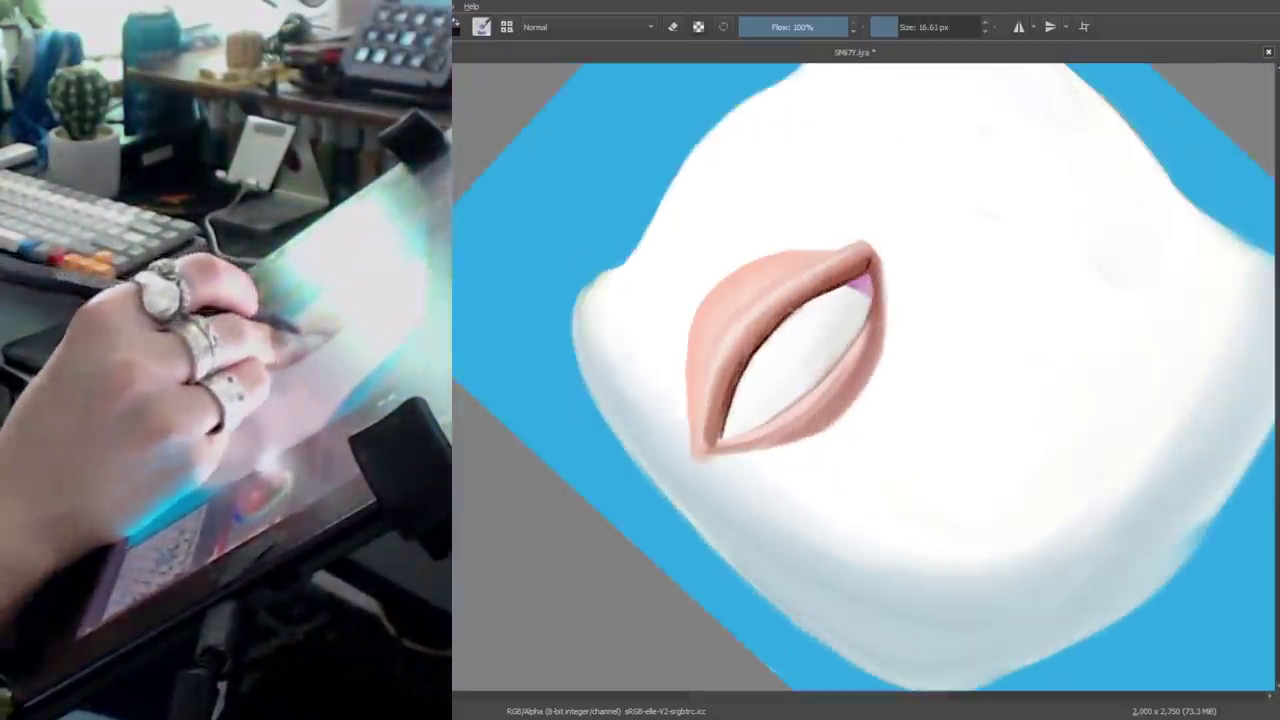
pyautogui.moveTo(930, 160)
pyautogui.mouseDown()
pyautogui.moveTo(946, 246)
pyautogui.moveTo(714, 457)
pyautogui.moveTo(820, 291)
pyautogui.moveTo(900, 300)
pyautogui.moveTo(986, 339)
pyautogui.moveTo(944, 426)
pyautogui.mouseUp()
pyautogui.press('[')
pyautogui.press('[')
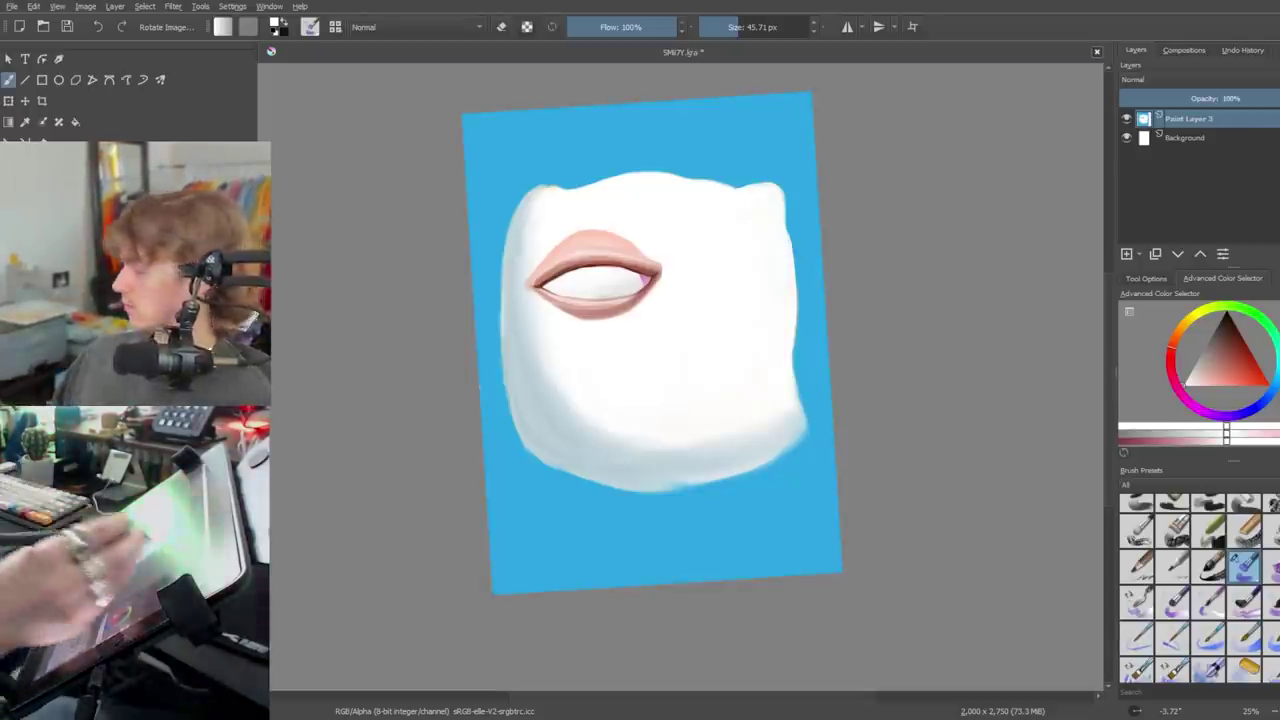
# Select black, add a new paint layer and place a small mark for the mouth's left corner below the eye.
pyautogui.keyDown('ctrl'); pyautogui.click(773, 194); pyautogui.keyUp('ctrl')
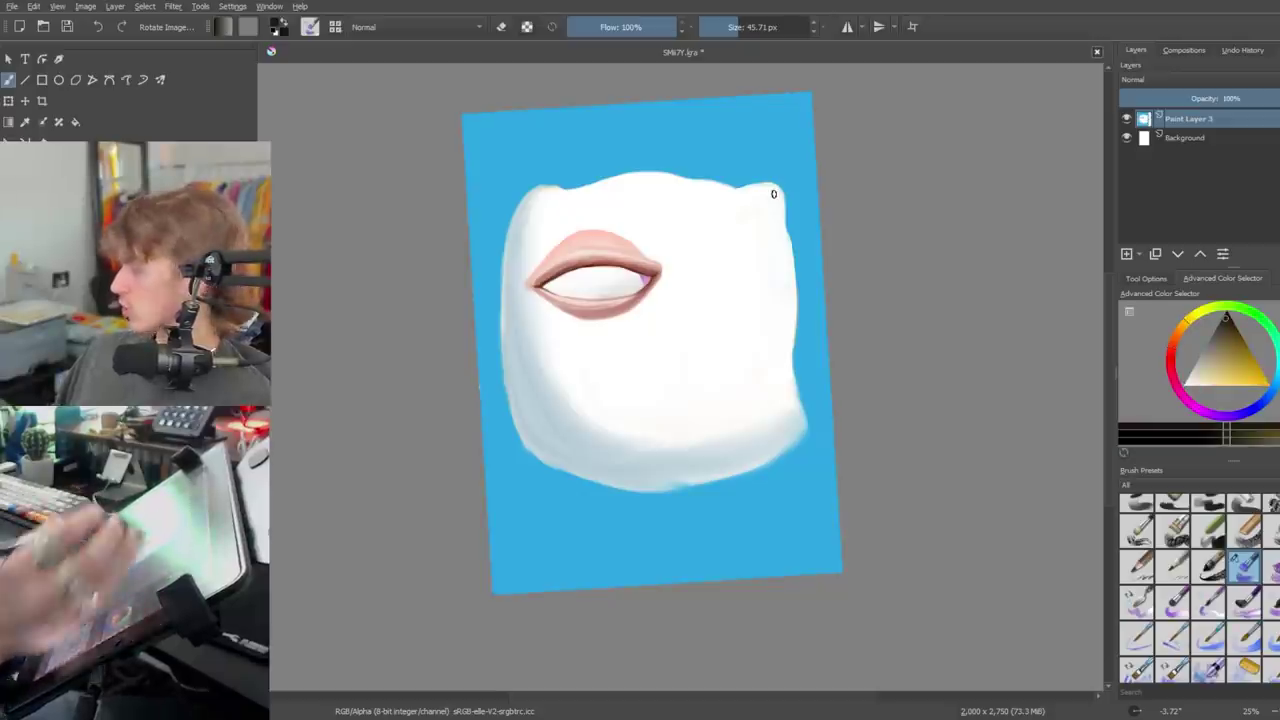
pyautogui.press('Insert')
pyautogui.click(625, 355)
pyautogui.moveTo(640, 350)
pyautogui.mouseDown()
pyautogui.moveTo(661, 413)
pyautogui.moveTo(706, 346)
pyautogui.mouseUp()
pyautogui.hotkey('ctrl', 'z')
pyautogui.moveTo(627, 355)
pyautogui.mouseDown()
pyautogui.moveTo(676, 417)
pyautogui.moveTo(706, 326)
pyautogui.mouseUp()
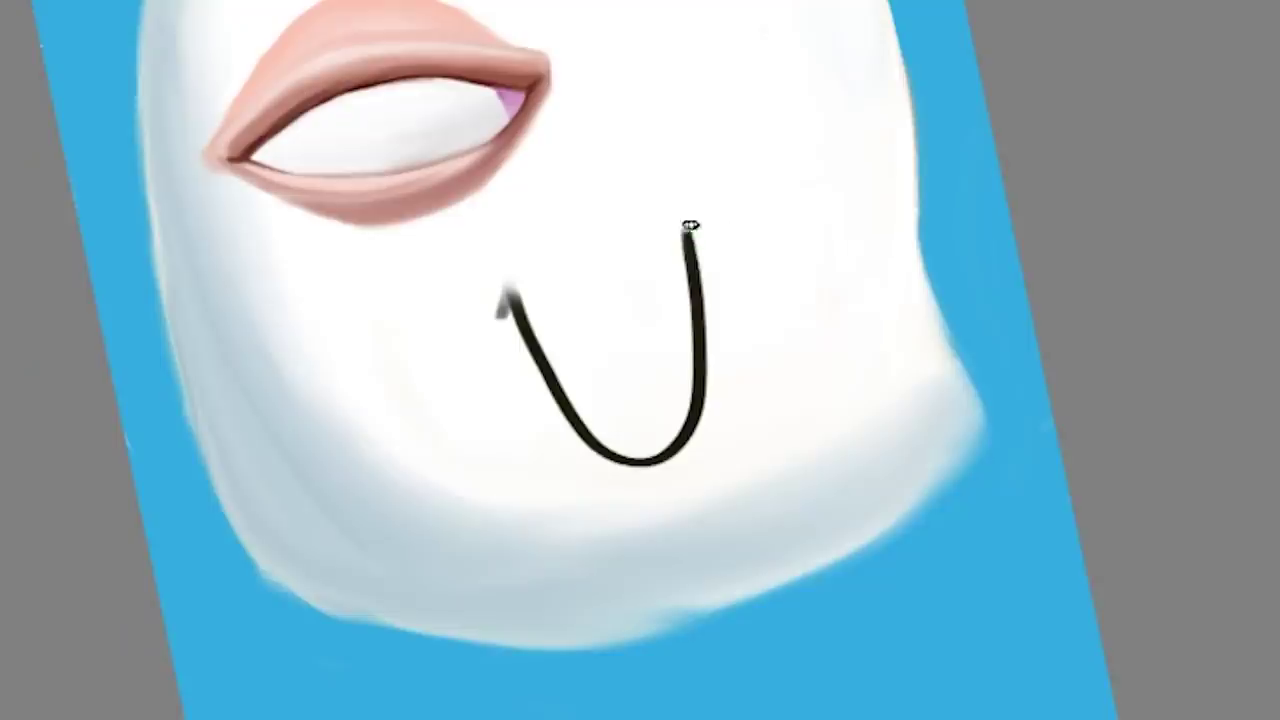
pyautogui.hotkey('ctrl', 'z')
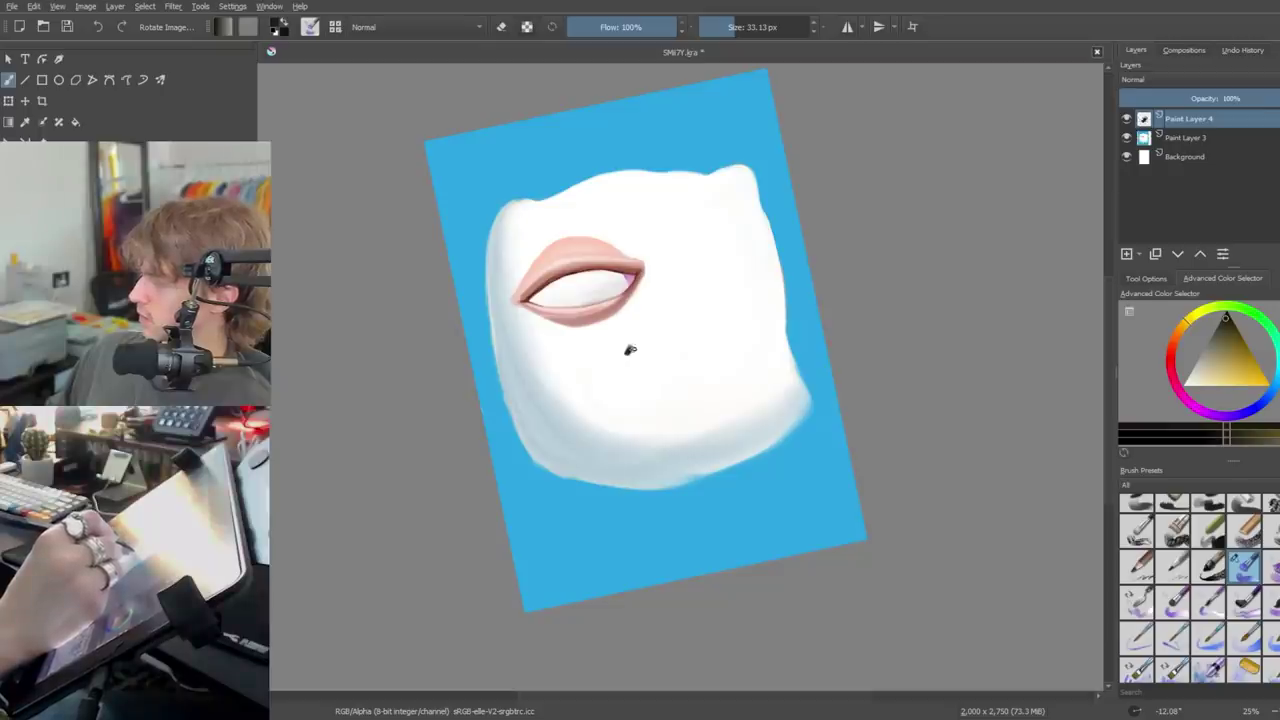
# Sketch a black U-shaped mouth, close it with a curved upper line and scribble it in with a brush of about 33 px.
pyautogui.moveTo(630, 350)
pyautogui.mouseDown()
pyautogui.moveTo(713, 402)
pyautogui.moveTo(705, 320)
pyautogui.mouseUp()
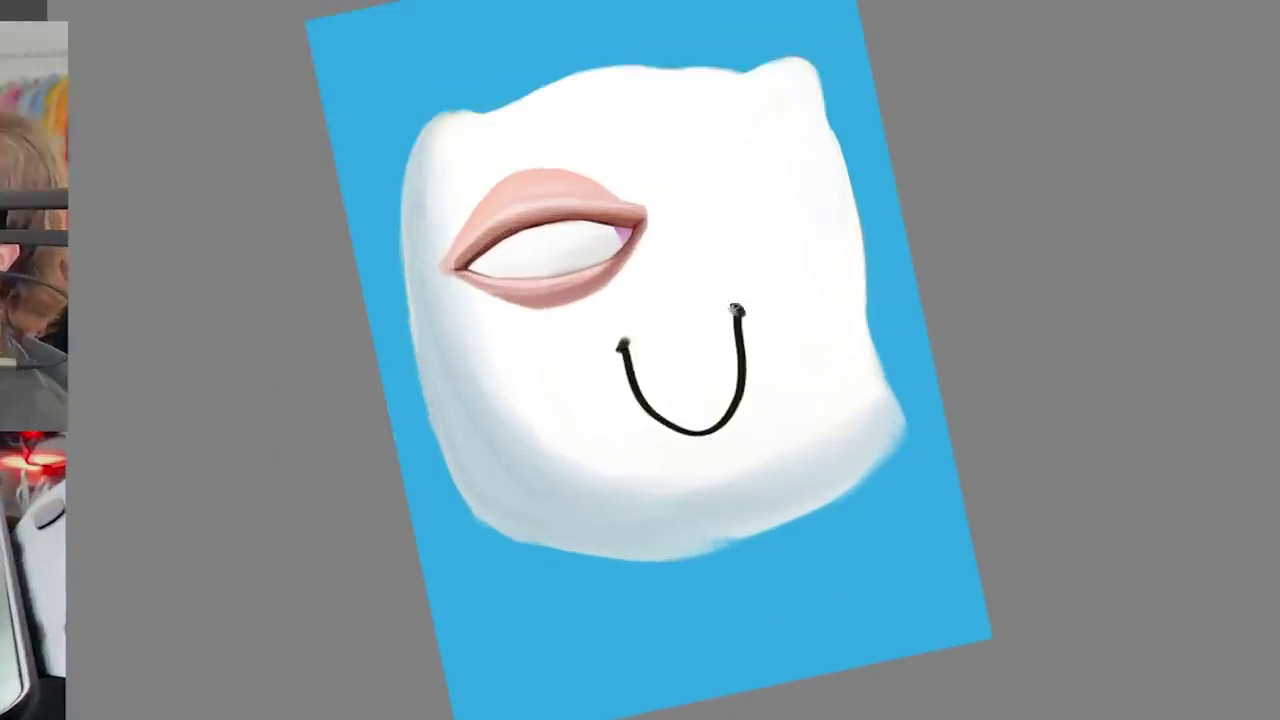
pyautogui.moveTo(980, 109); pyautogui.dragTo(669, 120)
pyautogui.moveTo(655, 350)
pyautogui.mouseDown()
pyautogui.moveTo(665, 410)
pyautogui.moveTo(680, 355)
pyautogui.moveTo(695, 400)
pyautogui.mouseUp()
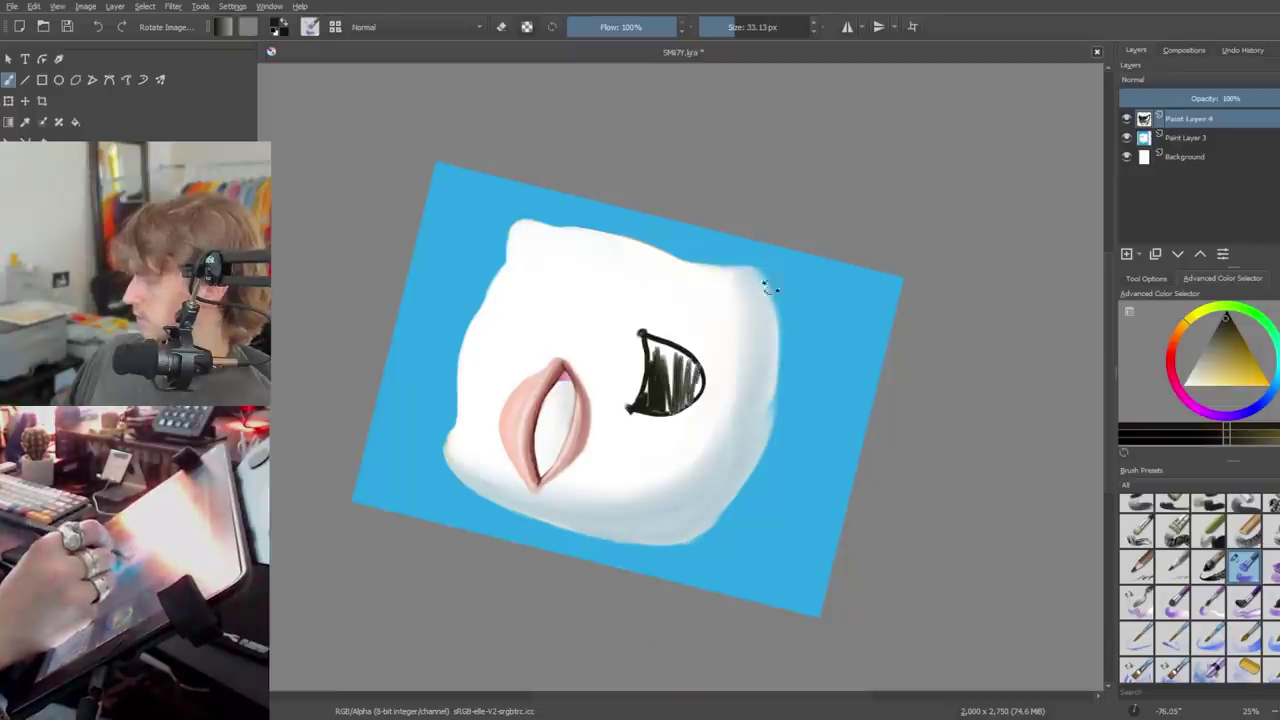
pyautogui.moveTo(771, 286)
pyautogui.mouseDown()
pyautogui.moveTo(767, 425)
pyautogui.moveTo(800, 505)
pyautogui.moveTo(684, 289)
pyautogui.mouseUp()
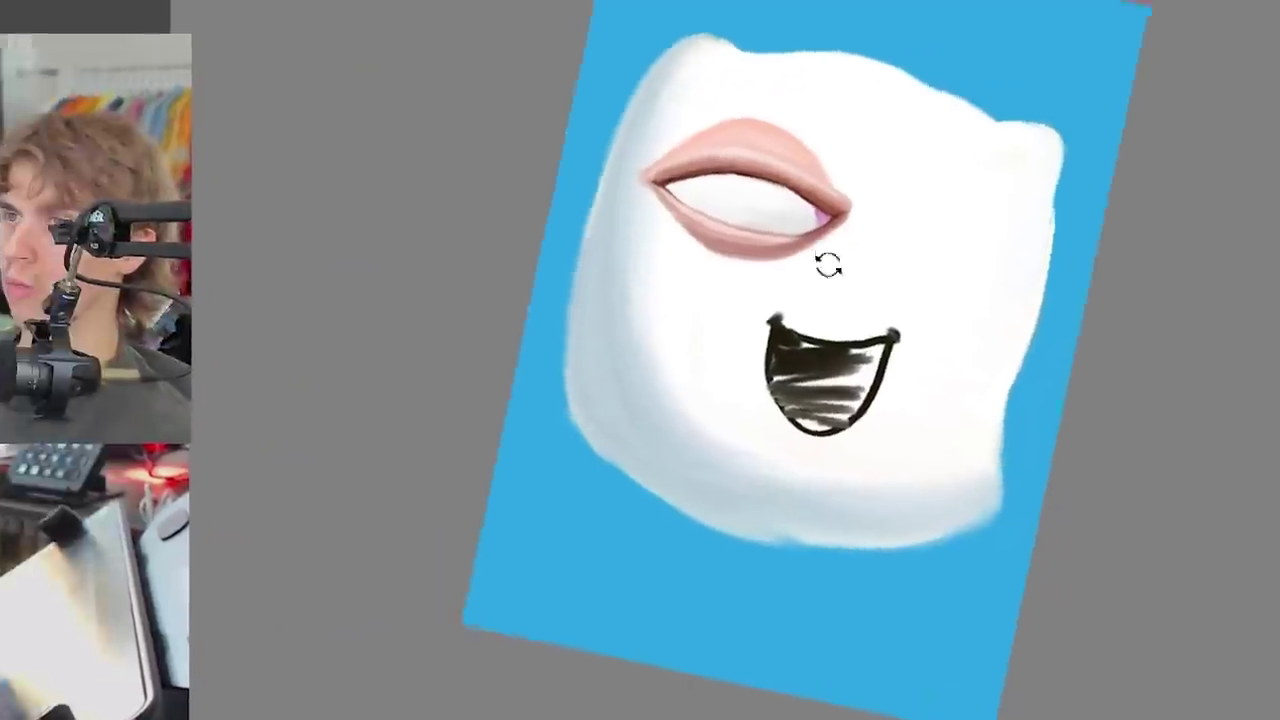
pyautogui.moveTo(828, 265); pyautogui.dragTo(957, 271)
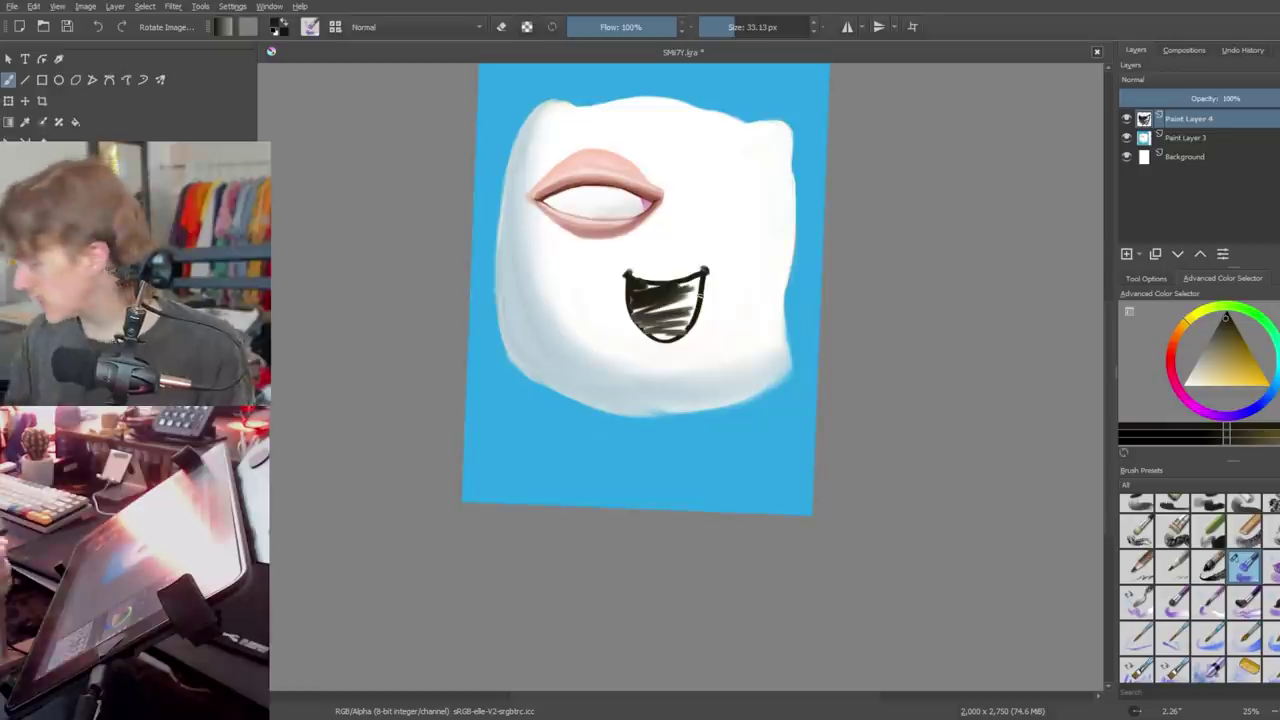
# Sample colours from the first eye and paint a second eye to its right with a dark brown opening and pink upper lid.
pyautogui.press(']')
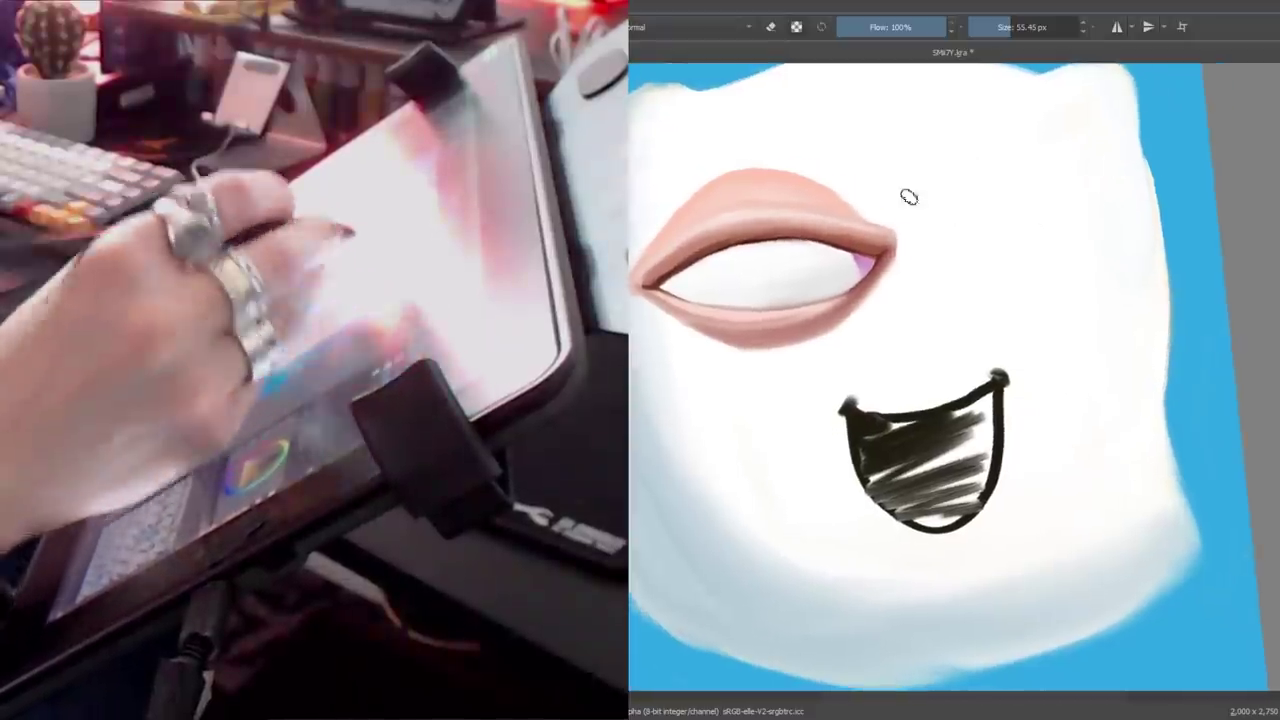
pyautogui.press('[')
pyautogui.moveTo(984, 272)
pyautogui.mouseDown()
pyautogui.moveTo(1054, 340)
pyautogui.moveTo(986, 380)
pyautogui.moveTo(1084, 226)
pyautogui.moveTo(957, 177)
pyautogui.moveTo(1000, 220)
pyautogui.mouseUp()
pyautogui.keyDown('ctrl'); pyautogui.click(861, 402); pyautogui.keyUp('ctrl')
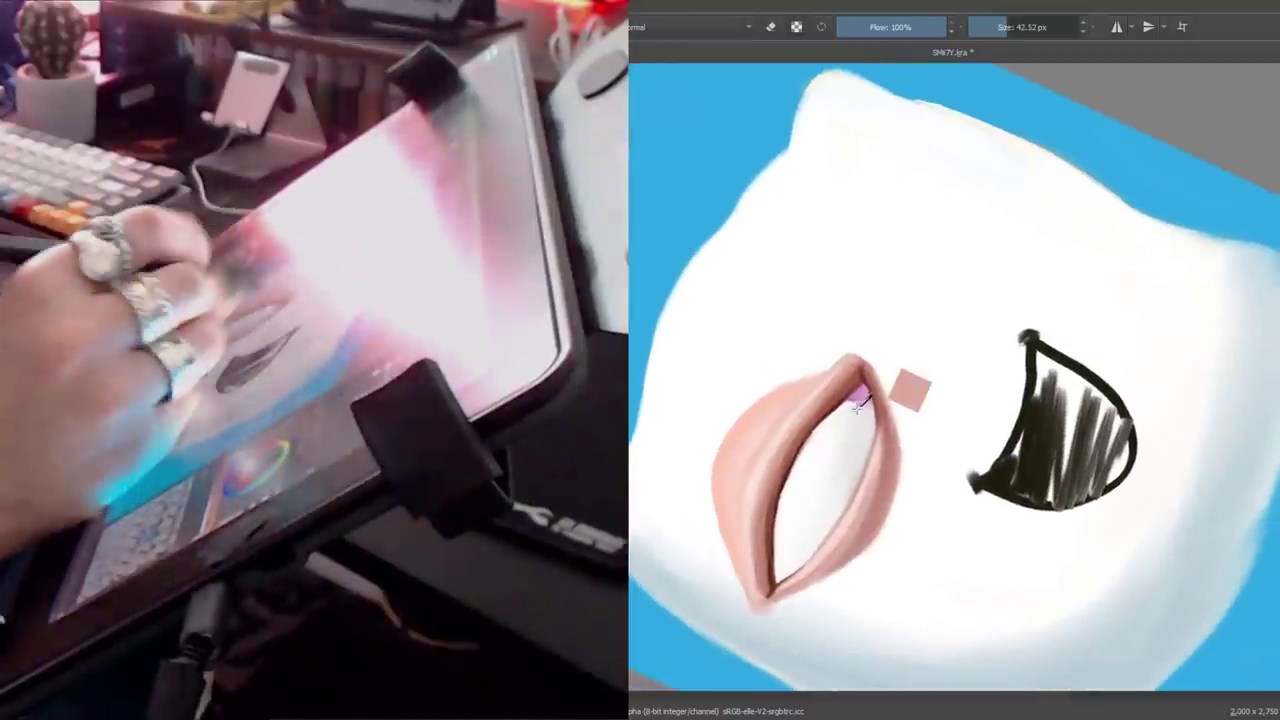
pyautogui.keyDown('ctrl'); pyautogui.click(868, 430); pyautogui.keyUp('ctrl')
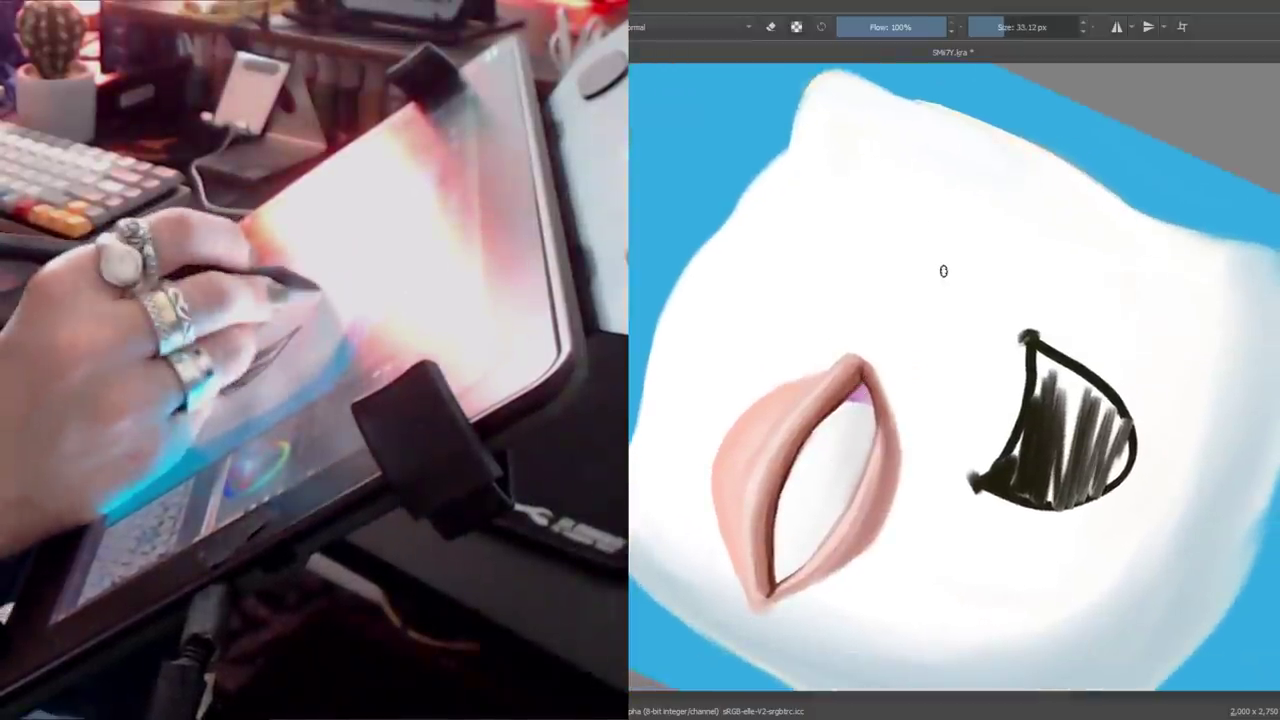
pyautogui.press('[')
pyautogui.moveTo(915, 292)
pyautogui.mouseDown()
pyautogui.moveTo(908, 218)
pyautogui.moveTo(977, 160)
pyautogui.moveTo(880, 345)
pyautogui.mouseUp()
pyautogui.moveTo(925, 295)
pyautogui.mouseDown()
pyautogui.moveTo(942, 256)
pyautogui.moveTo(905, 320)
pyautogui.mouseUp()
pyautogui.press('5')
pyautogui.press('[')
pyautogui.moveTo(832, 200); pyautogui.dragTo(828, 400)
pyautogui.moveTo(700, 284); pyautogui.dragTo(780, 300)
pyautogui.moveTo(950, 270); pyautogui.dragTo(930, 320)
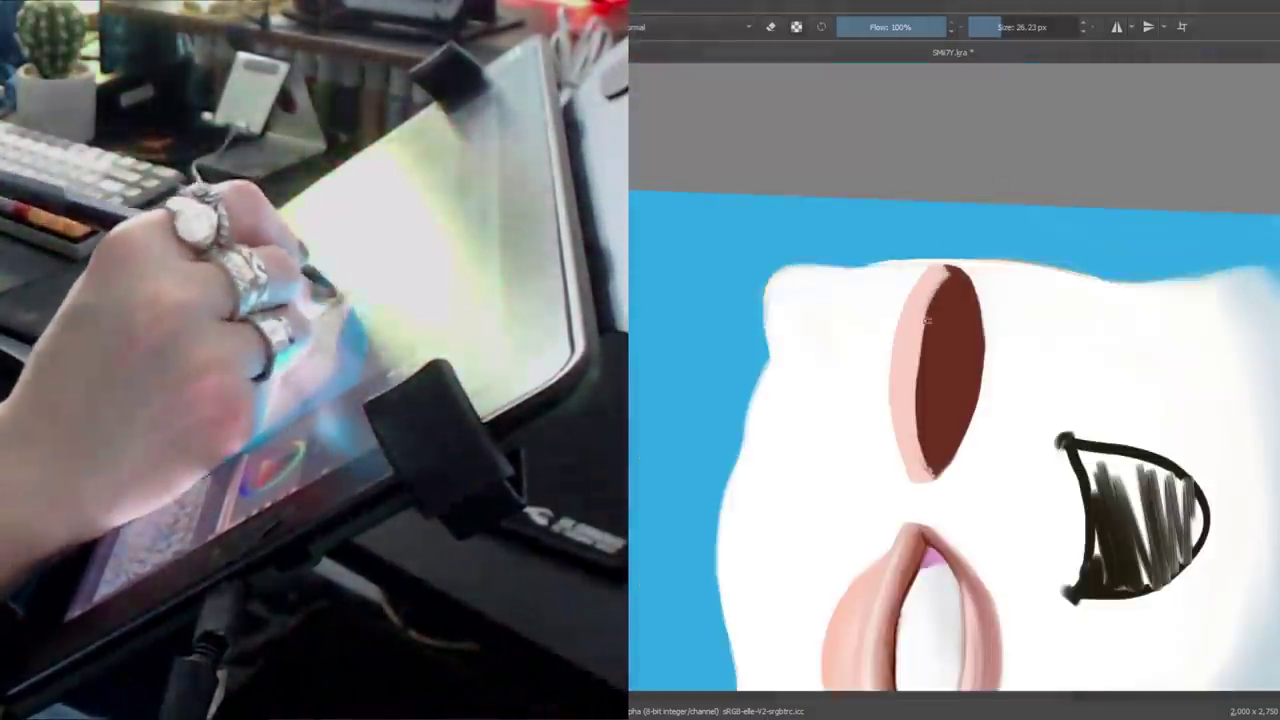
# Widen the second eye's pink upper lid and add a pink lower lid around its opening with a brush of about 30 px.
pyautogui.moveTo(975, 205)
pyautogui.mouseDown()
pyautogui.moveTo(965, 380)
pyautogui.moveTo(925, 405)
pyautogui.mouseUp()
pyautogui.press('4')
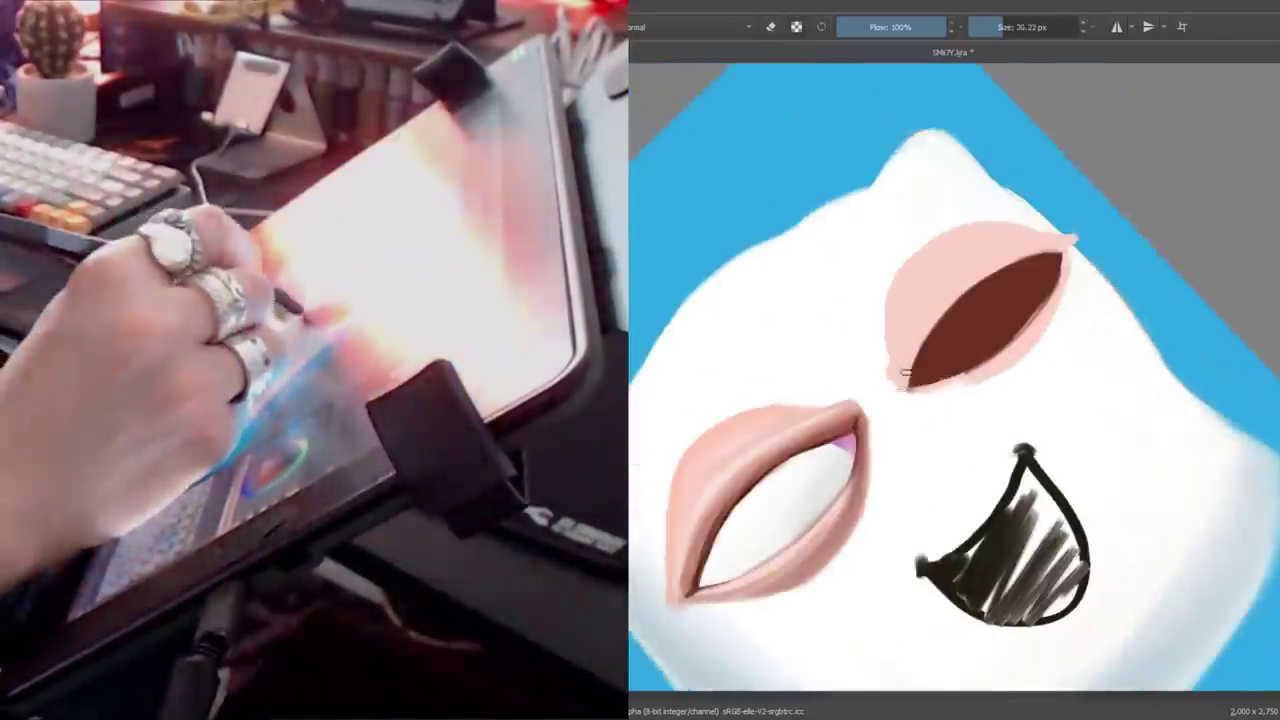
pyautogui.press('6')
pyautogui.press('6')
pyautogui.press('6')
pyautogui.press('6')
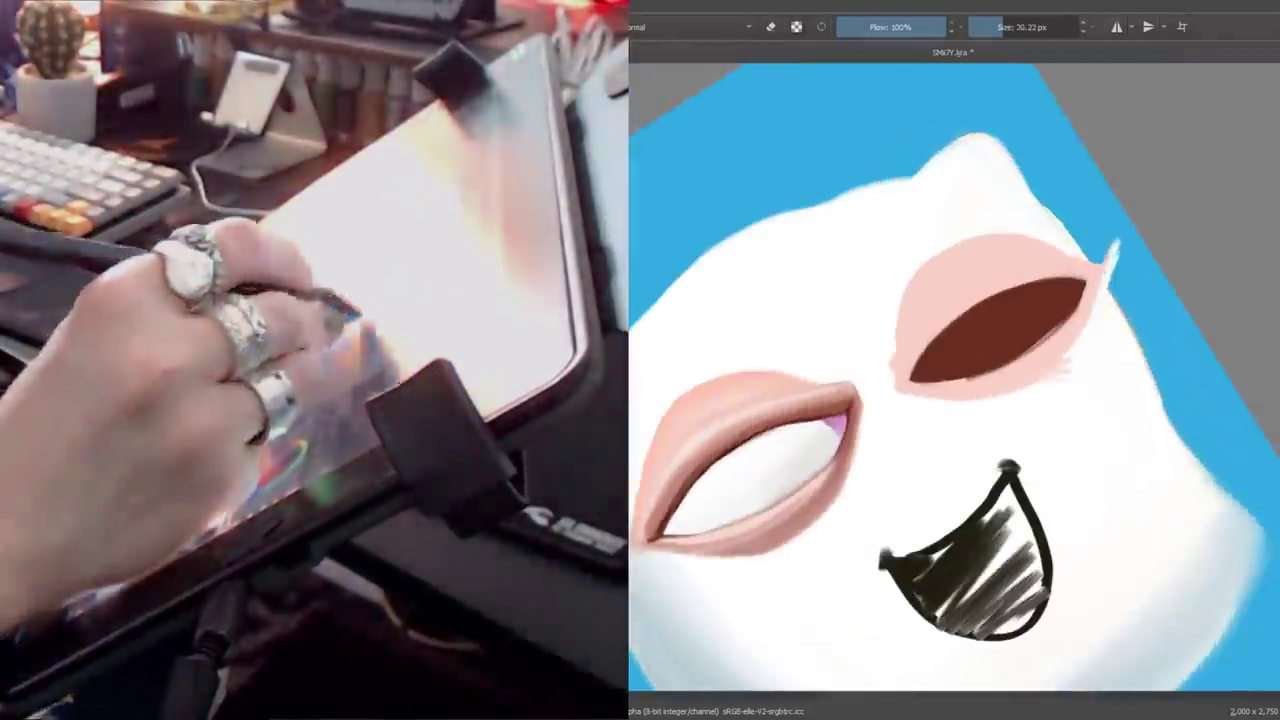
# Shape the second eye's upper lid with lighter highlights and a darker inner edge, reducing the brush to about 21 px.
pyautogui.press('4')
pyautogui.press('4')
pyautogui.press('4')
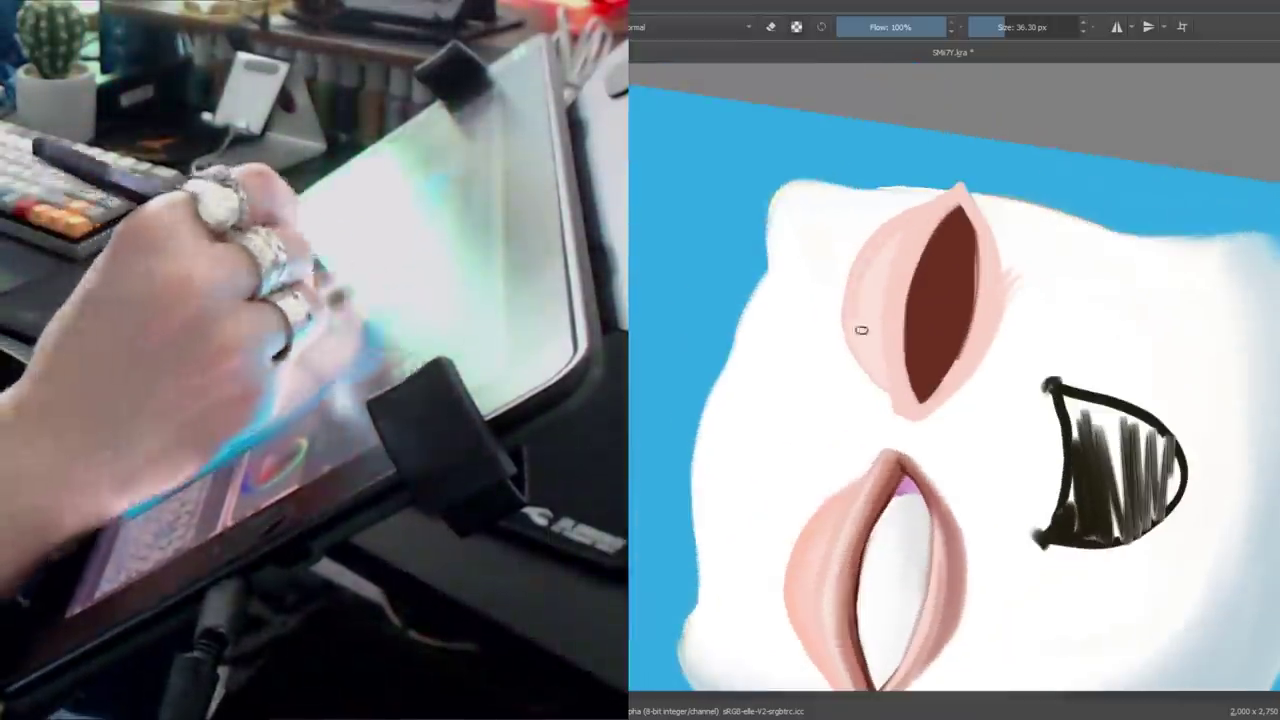
pyautogui.press('4')
pyautogui.press('[')
pyautogui.press('[')
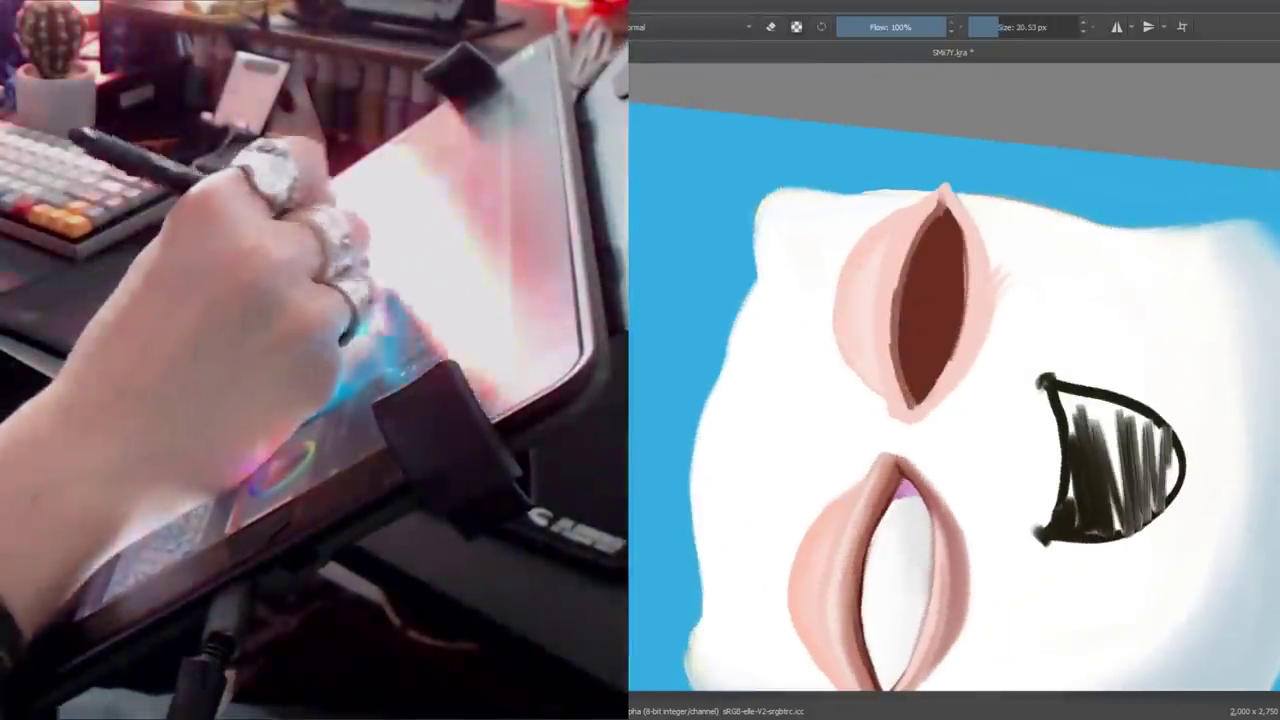
# Refine the pink lid and crease around the second eye's dark brown opening with a brush of about 26 px.
pyautogui.press(']')
pyautogui.press('4')
pyautogui.press('4')
pyautogui.press('4')
pyautogui.press('6')
pyautogui.press('6')
pyautogui.press('6')
pyautogui.press('6')
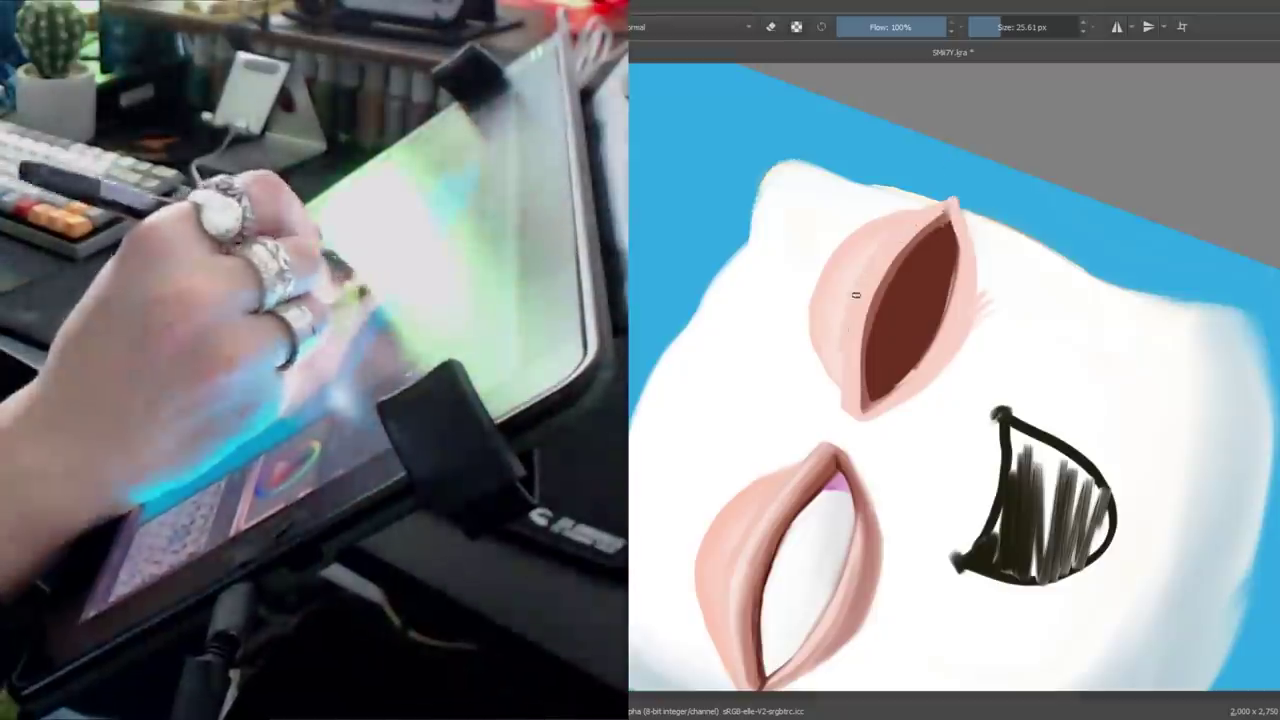
# Darken the rim of the second eye's opening and smooth its lids with a brush of about 21 px.
pyautogui.press('4')
pyautogui.press('4')
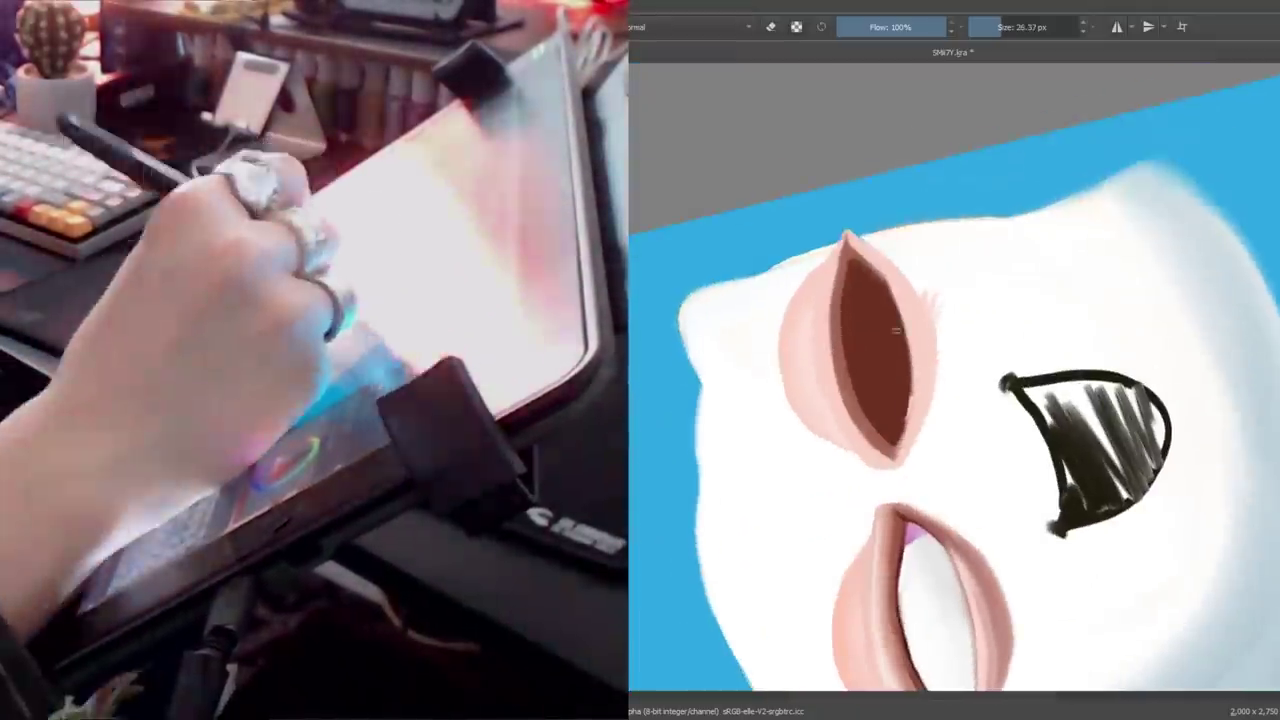
pyautogui.press('6')
pyautogui.press('6')
pyautogui.press('[')
pyautogui.press('4')
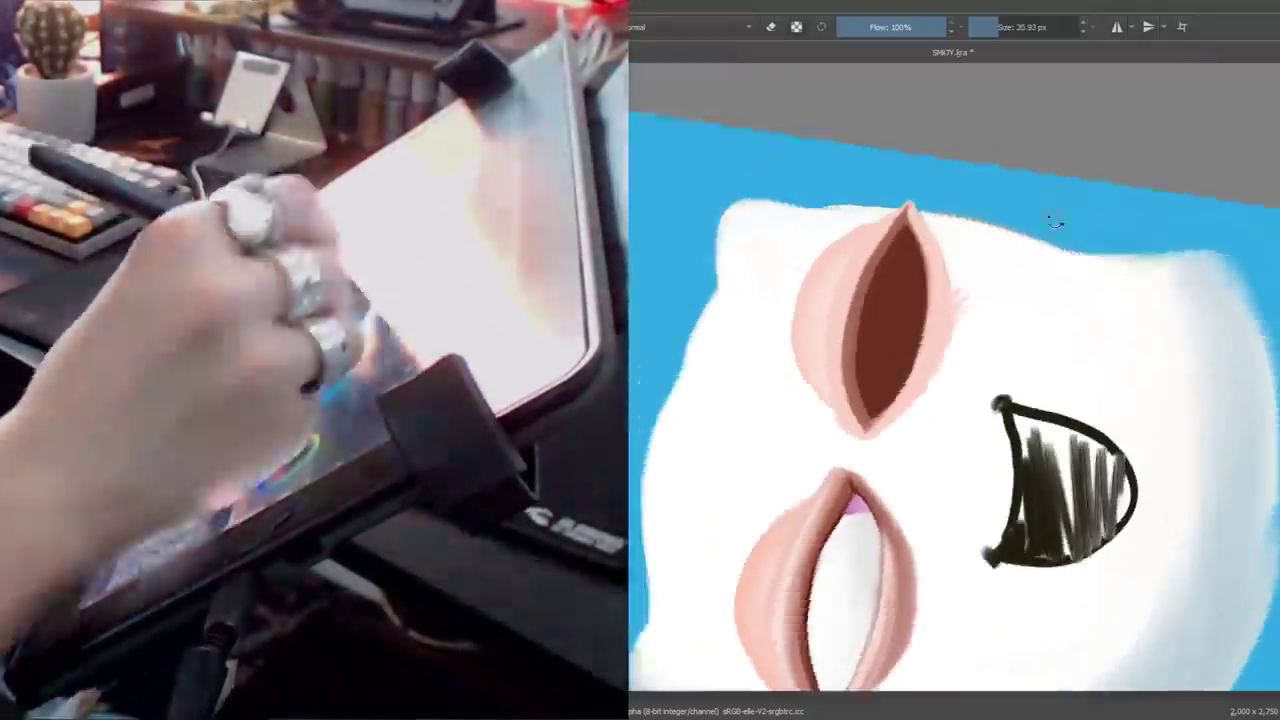
# Deepen the second eye's inner lid shadow, fill its opening off-white and extend its outer corner as a pink band toward the canvas edge.
pyautogui.press('4')
pyautogui.press(']')
pyautogui.press('6')
pyautogui.press('4')
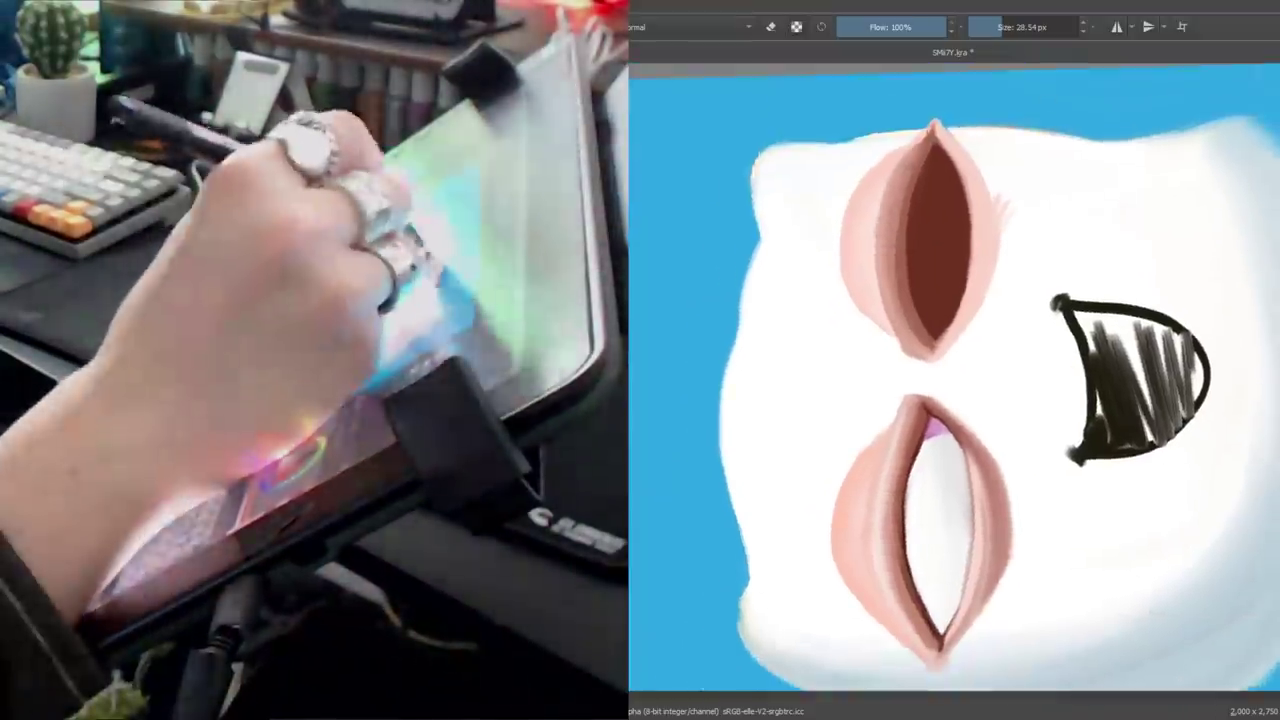
pyautogui.press('[')
pyautogui.press('[')
pyautogui.press('[')
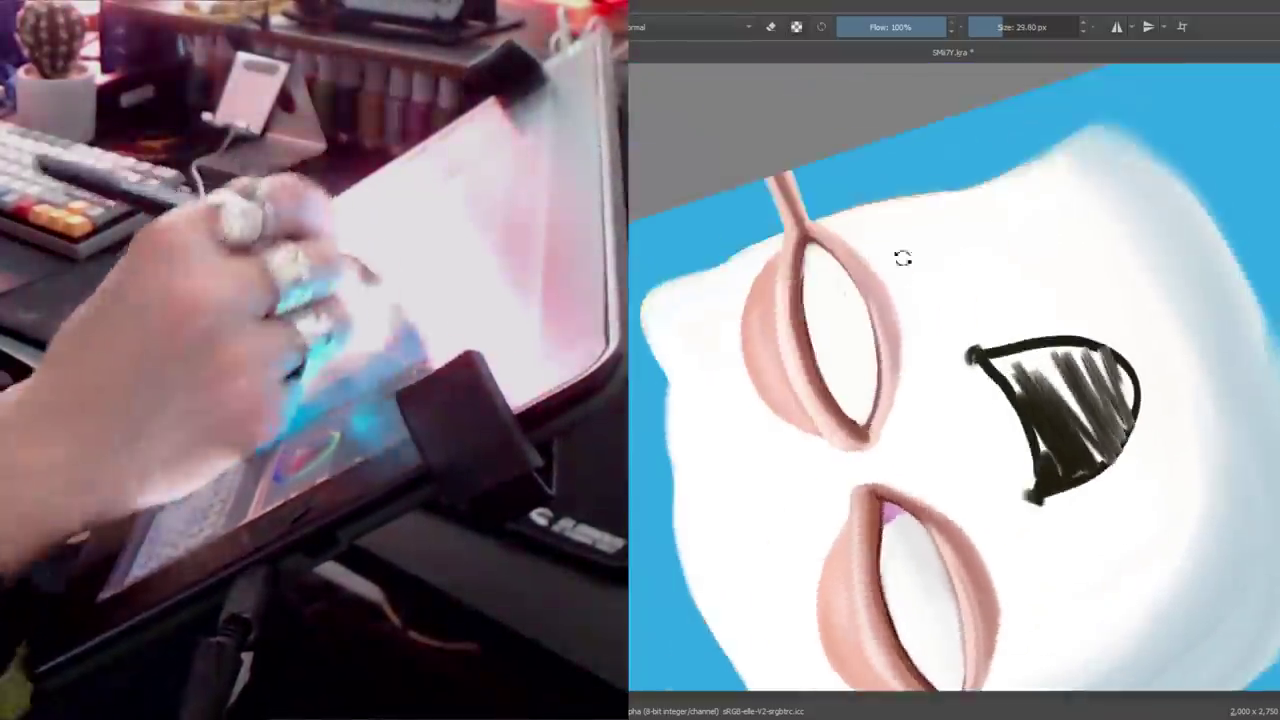
# Shade the pink band and upper lid at the second eye's outer corner with a brush of about 28 px.
pyautogui.moveTo(903, 257); pyautogui.dragTo(1091, 491)
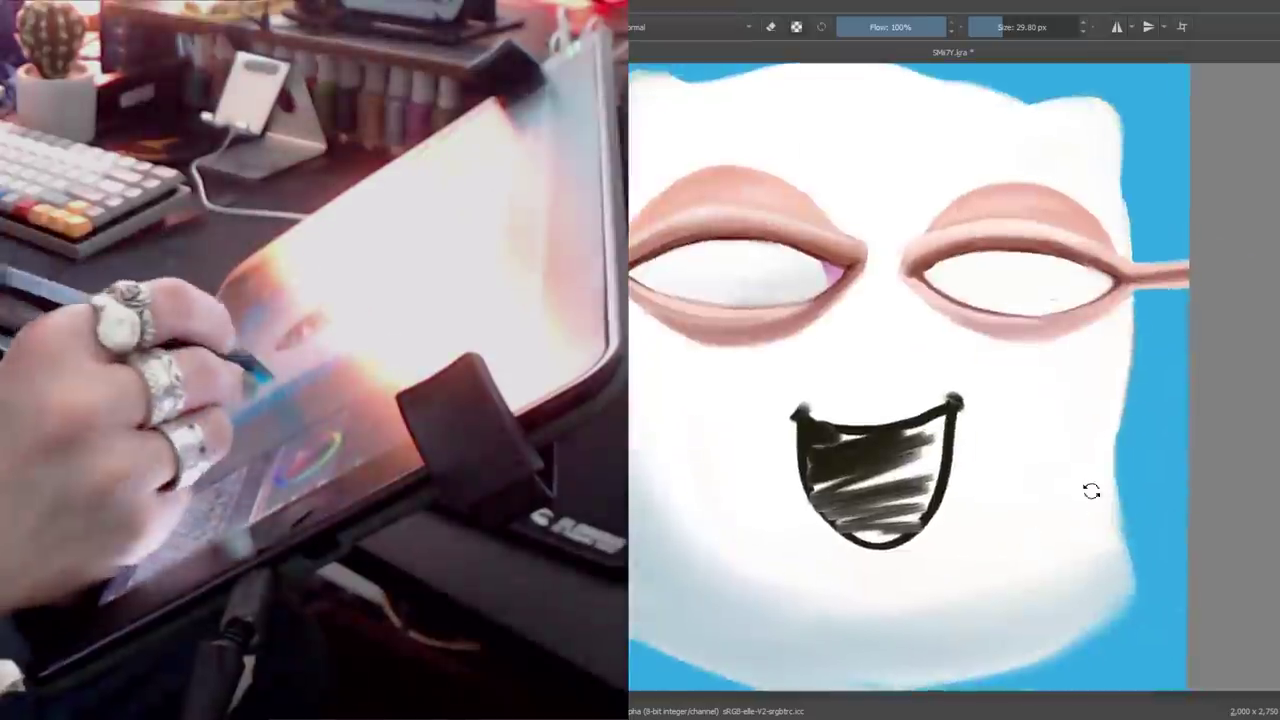
pyautogui.press(']')
pyautogui.moveTo(1208, 372); pyautogui.dragTo(861, 345)
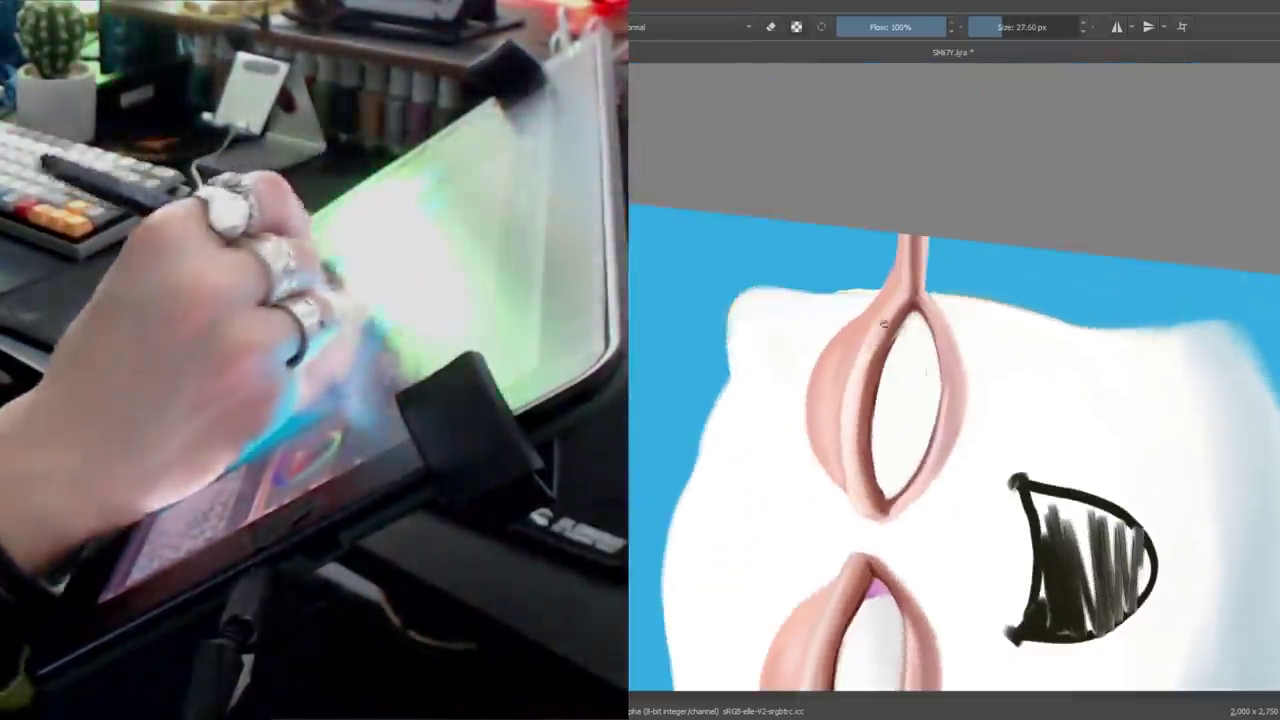
pyautogui.moveTo(1100, 500); pyautogui.dragTo(950, 560)
# Blend darker and lighter pink patches into the first eye's upper lid with a brush between about 28 and 39 px.
pyautogui.press(']')
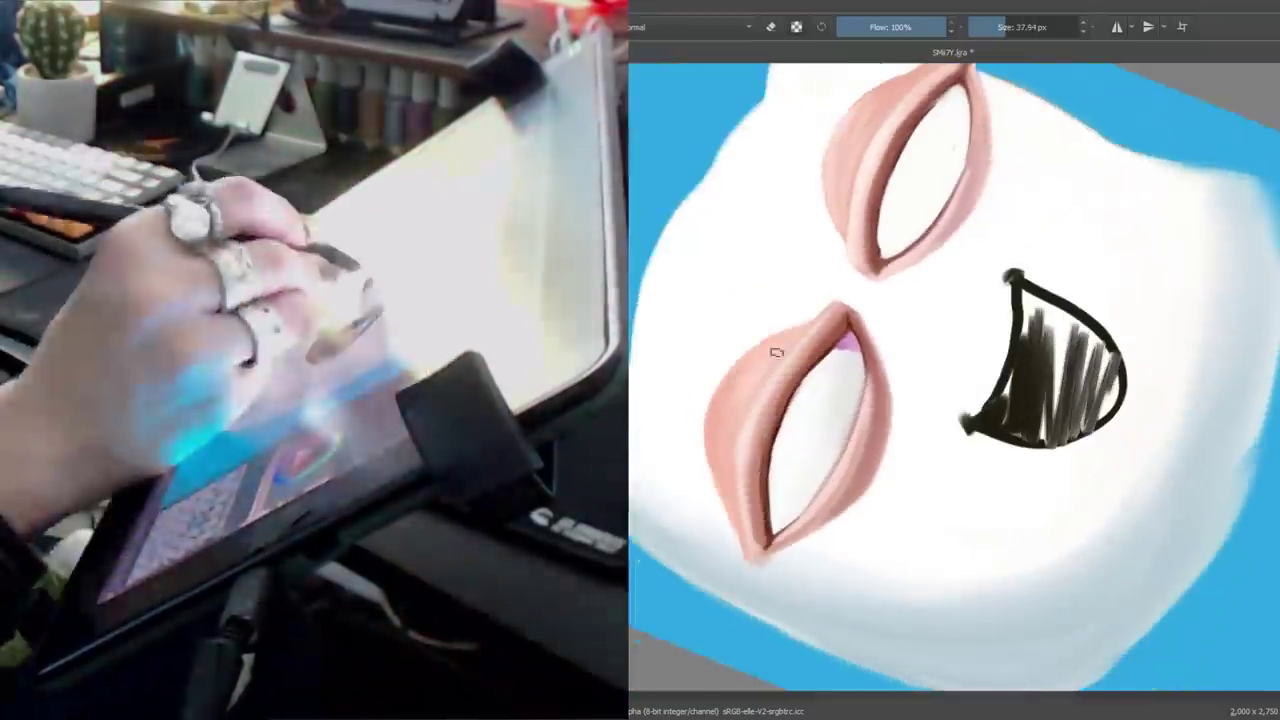
pyautogui.press(']')
pyautogui.moveTo(1070, 258)
pyautogui.mouseDown()
pyautogui.moveTo(775, 350)
pyautogui.moveTo(790, 430)
pyautogui.mouseUp()
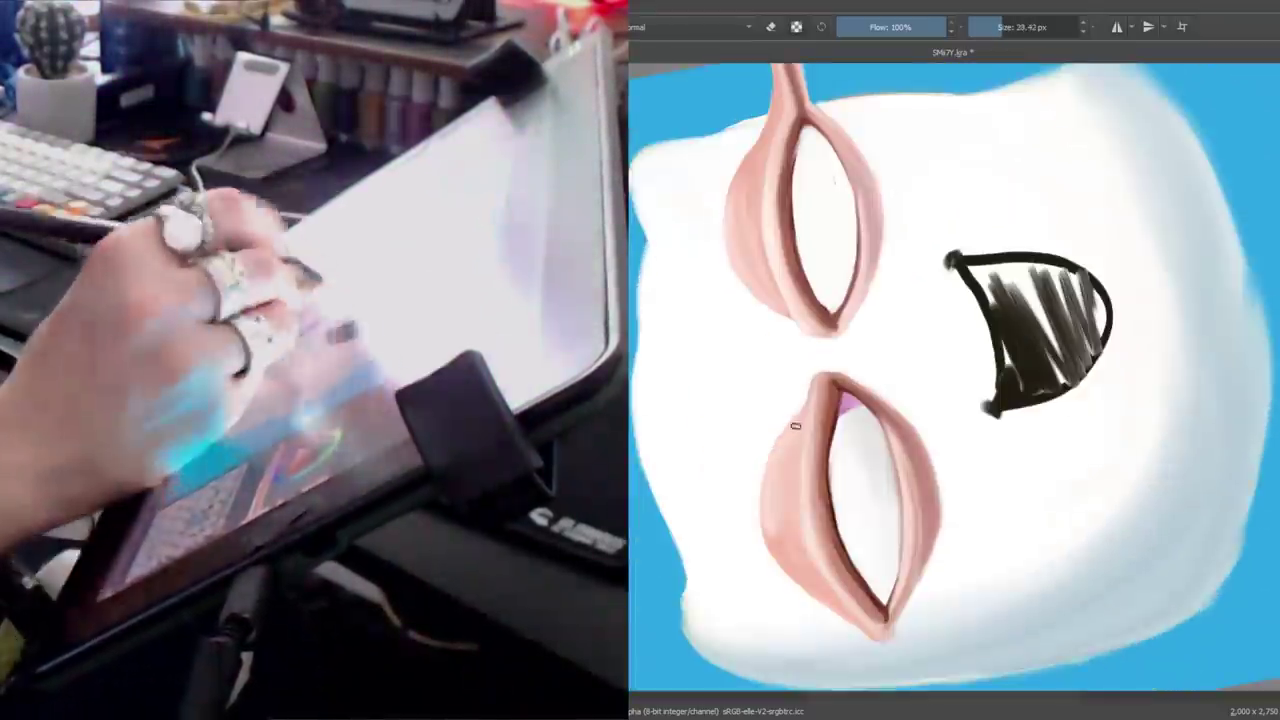
pyautogui.press('[')
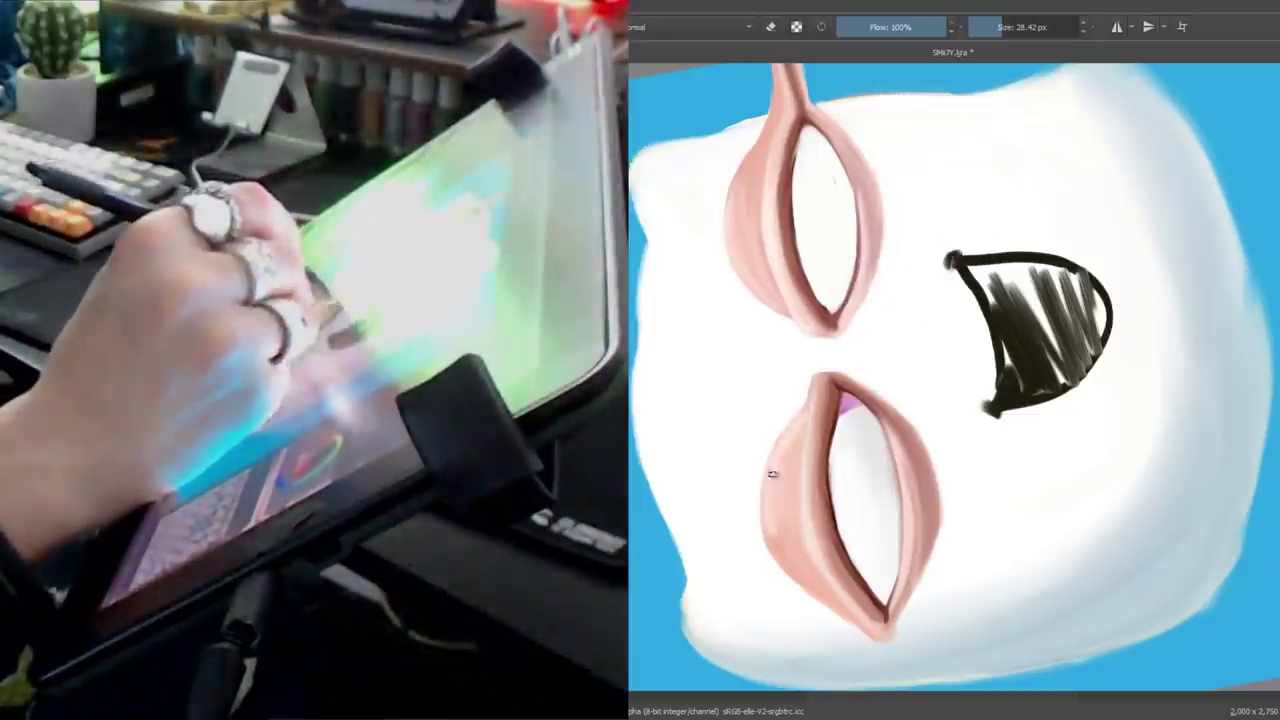
pyautogui.press(']')
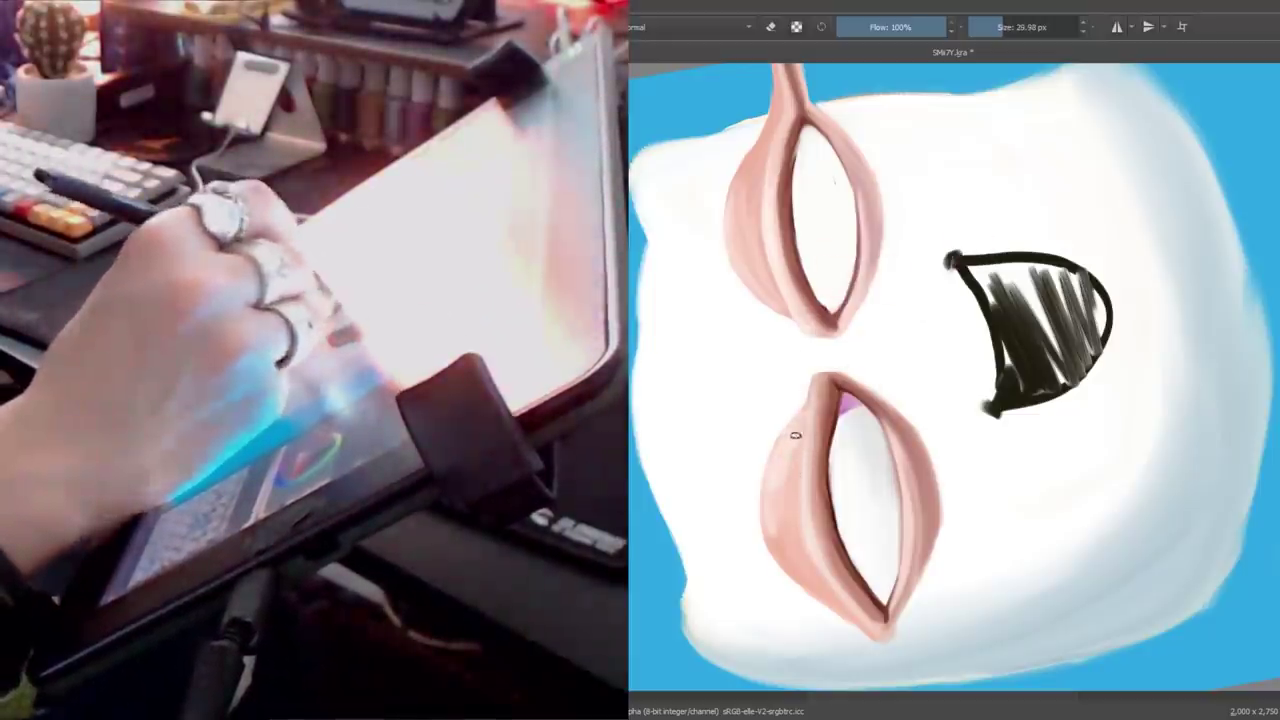
pyautogui.press('[')
pyautogui.moveTo(812, 414); pyautogui.dragTo(909, 183)
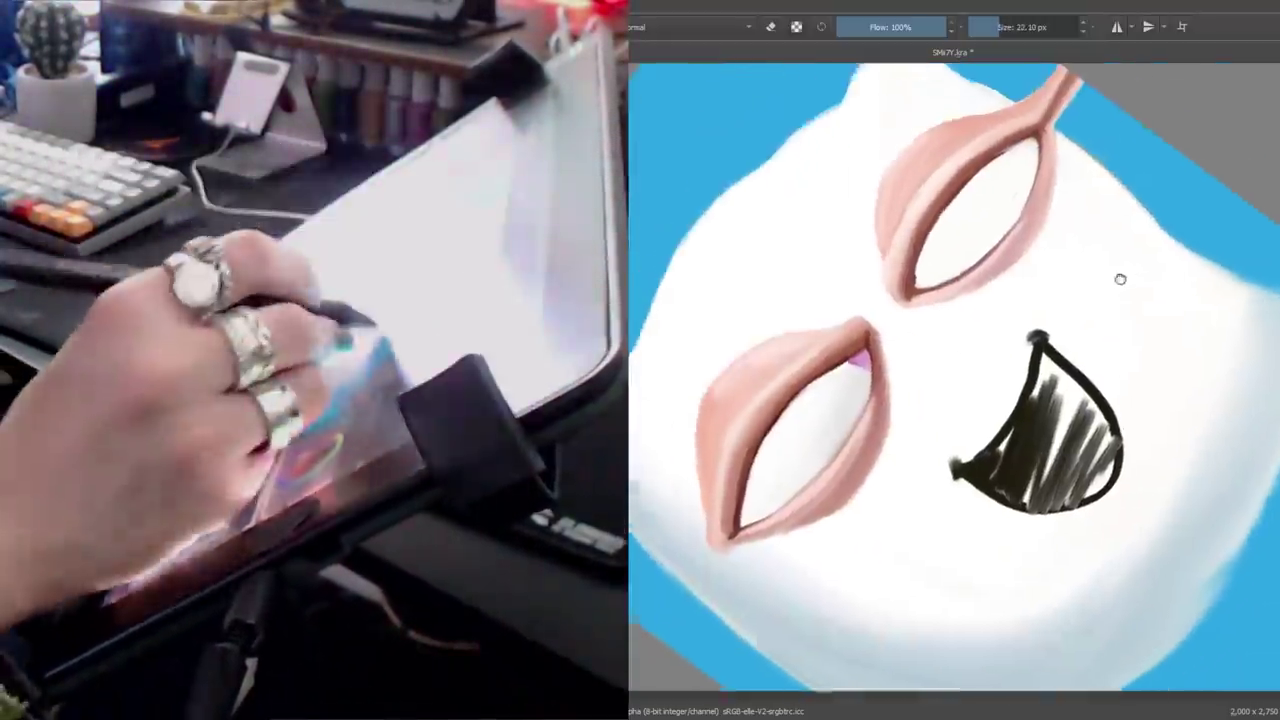
# Sharpen the dark lid edges and fine detail of the second eye, reducing the brush to about 9 px.
pyautogui.moveTo(1117, 277)
pyautogui.mouseDown()
pyautogui.moveTo(966, 294)
pyautogui.moveTo(1097, 226)
pyautogui.mouseUp()
pyautogui.press('[')
pyautogui.press('5')
pyautogui.press('[')
pyautogui.press('[')
pyautogui.press('[')
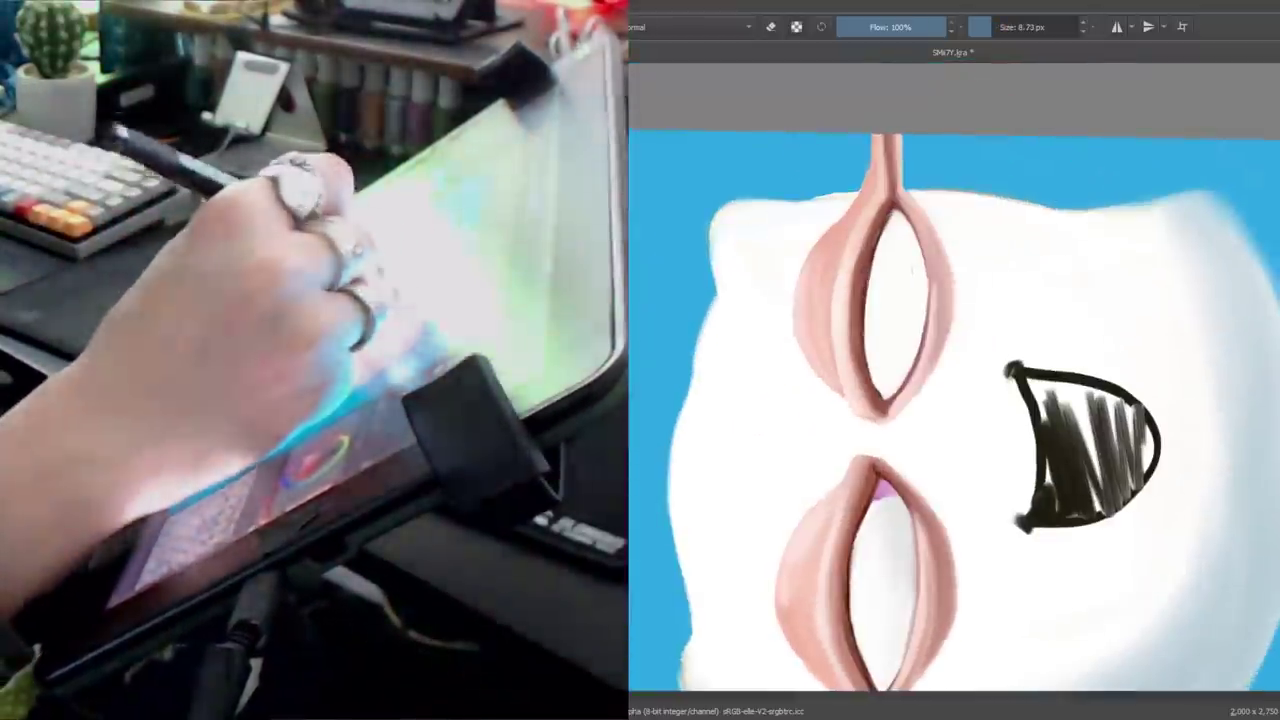
# Darken the second eye's lid crease and the pink band at its outer corner, starting with a brush of about 16 px.
pyautogui.press(']')
pyautogui.press(']')
pyautogui.press(']')
pyautogui.press(']')
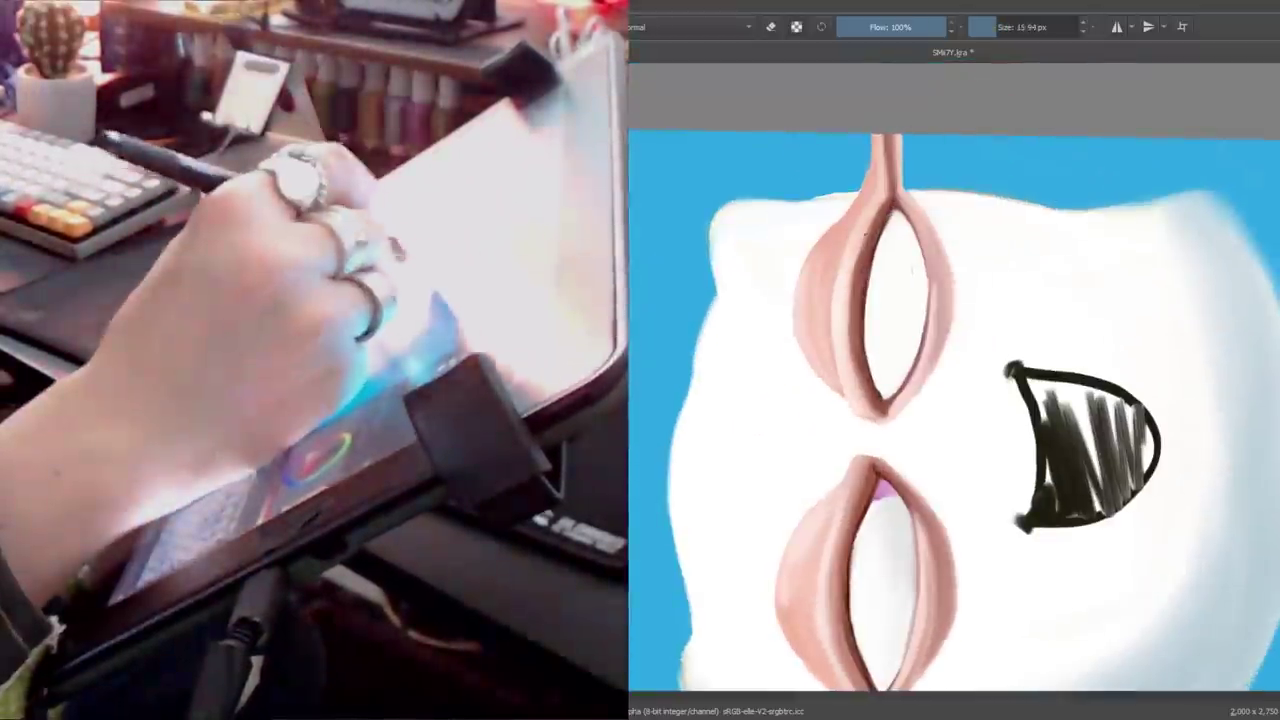
pyautogui.press('[')
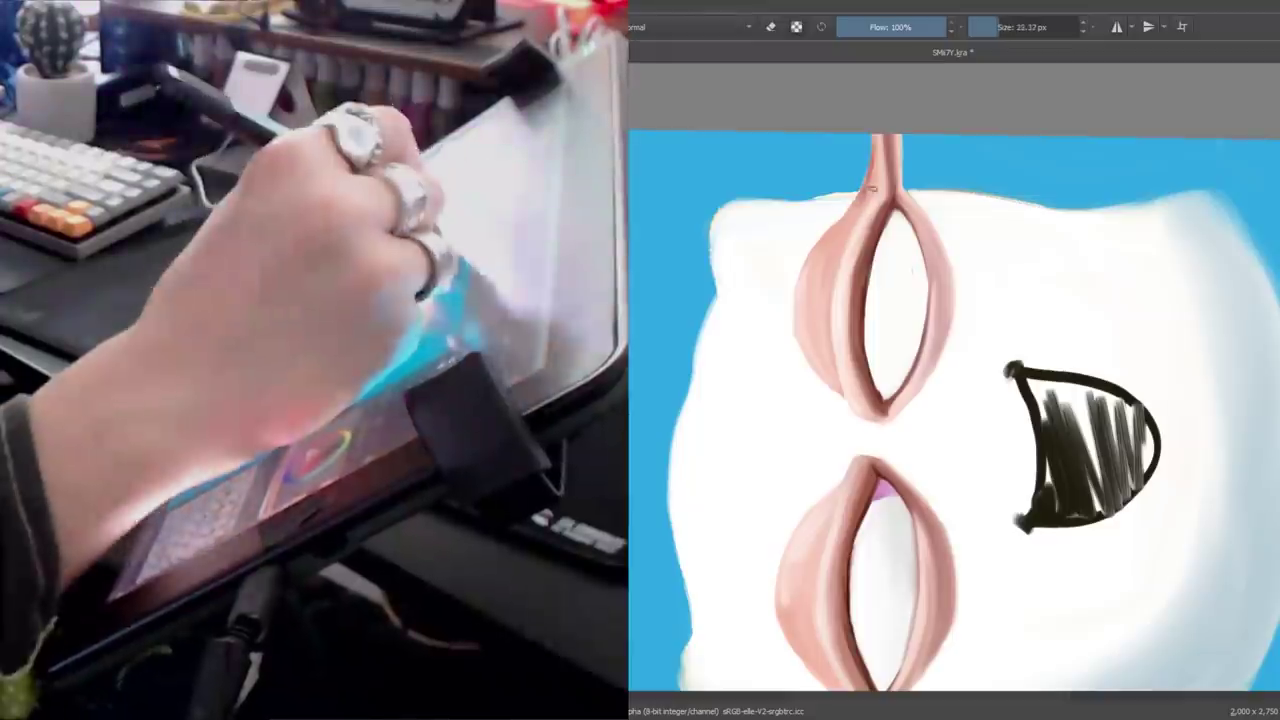
# Shade the outer part of the second eye's upper lid darker and paint a light purple patch in the eye's inner corner.
pyautogui.press(']')
pyautogui.press(']')
pyautogui.press(']')
pyautogui.press(']')
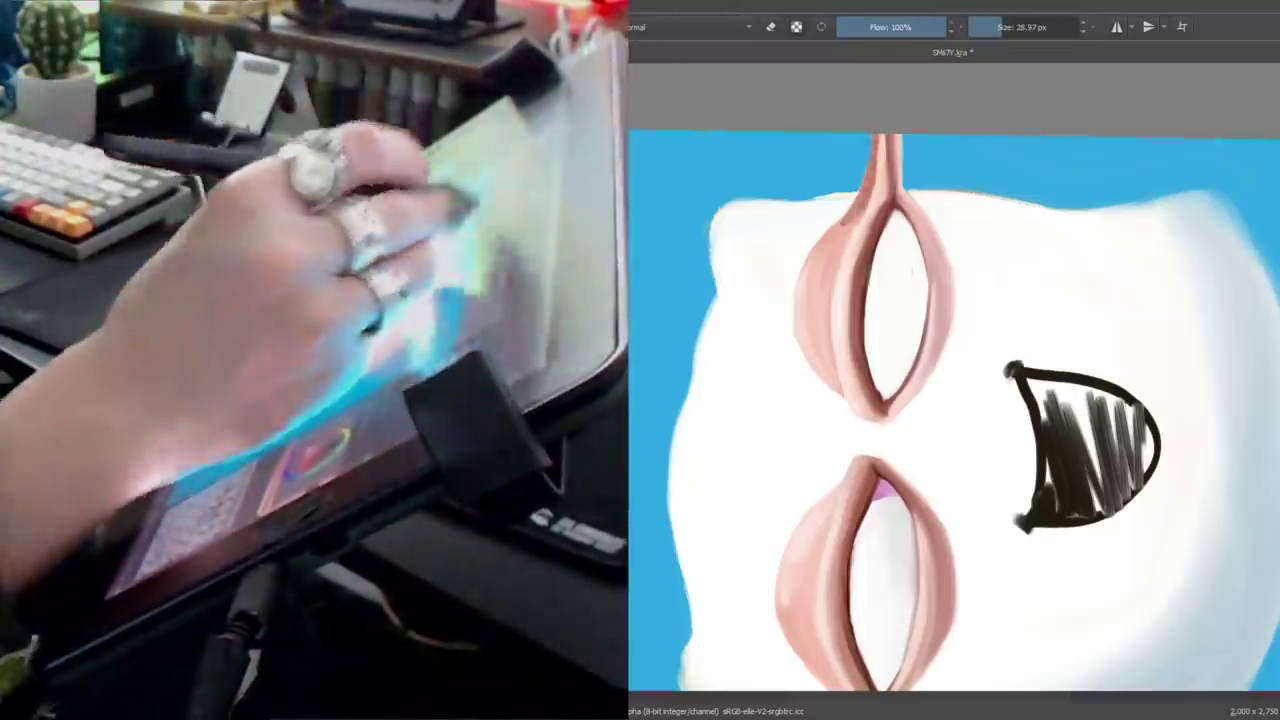
pyautogui.press('[')
pyautogui.press('[')
pyautogui.press('[')
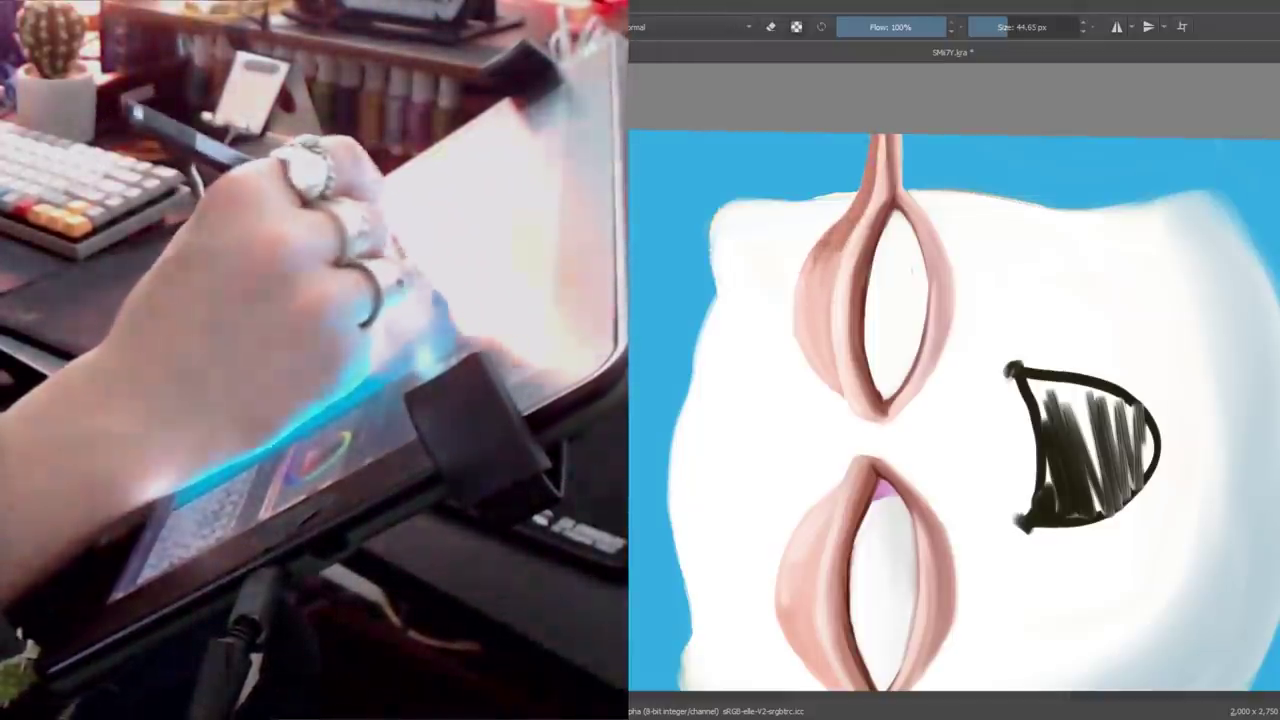
pyautogui.moveTo(846, 240); pyautogui.dragTo(740, 505)
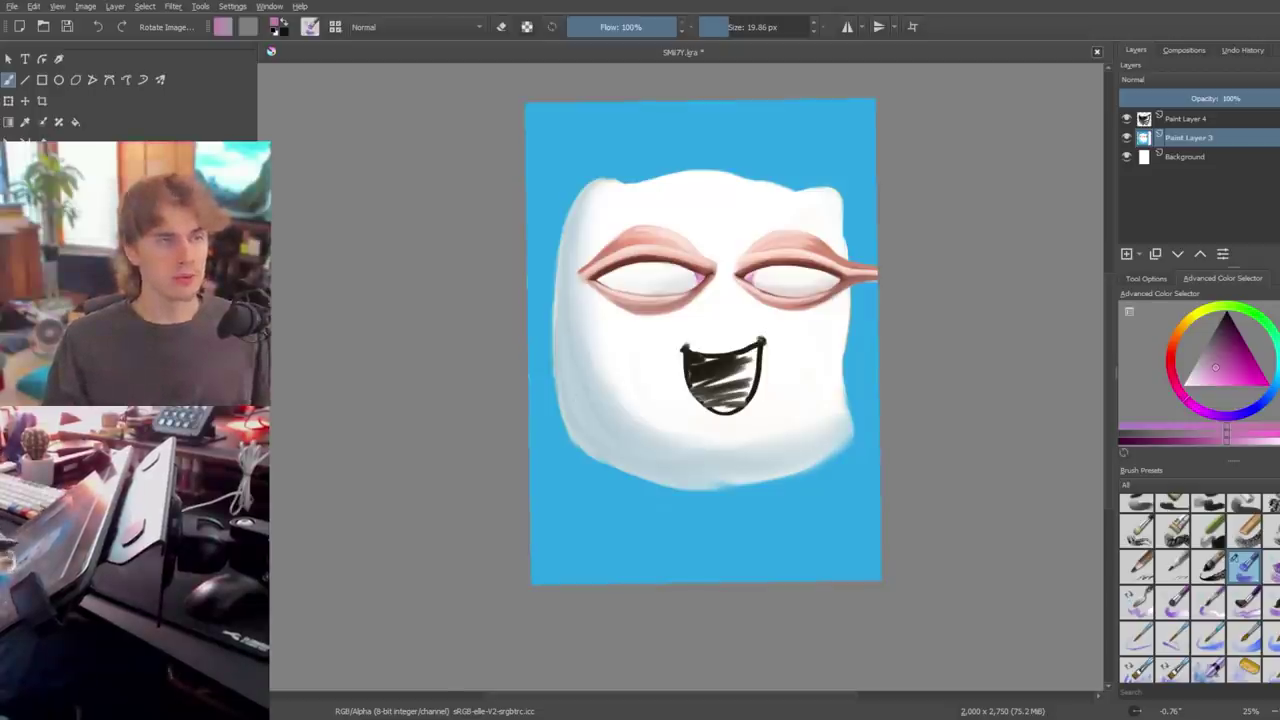
# Shade the second eye's upper lid above the crease with reddish brown using a brush of about 46 px.
pyautogui.press('4')
pyautogui.press('4')
pyautogui.press('4')
pyautogui.press('4')
pyautogui.press('4')
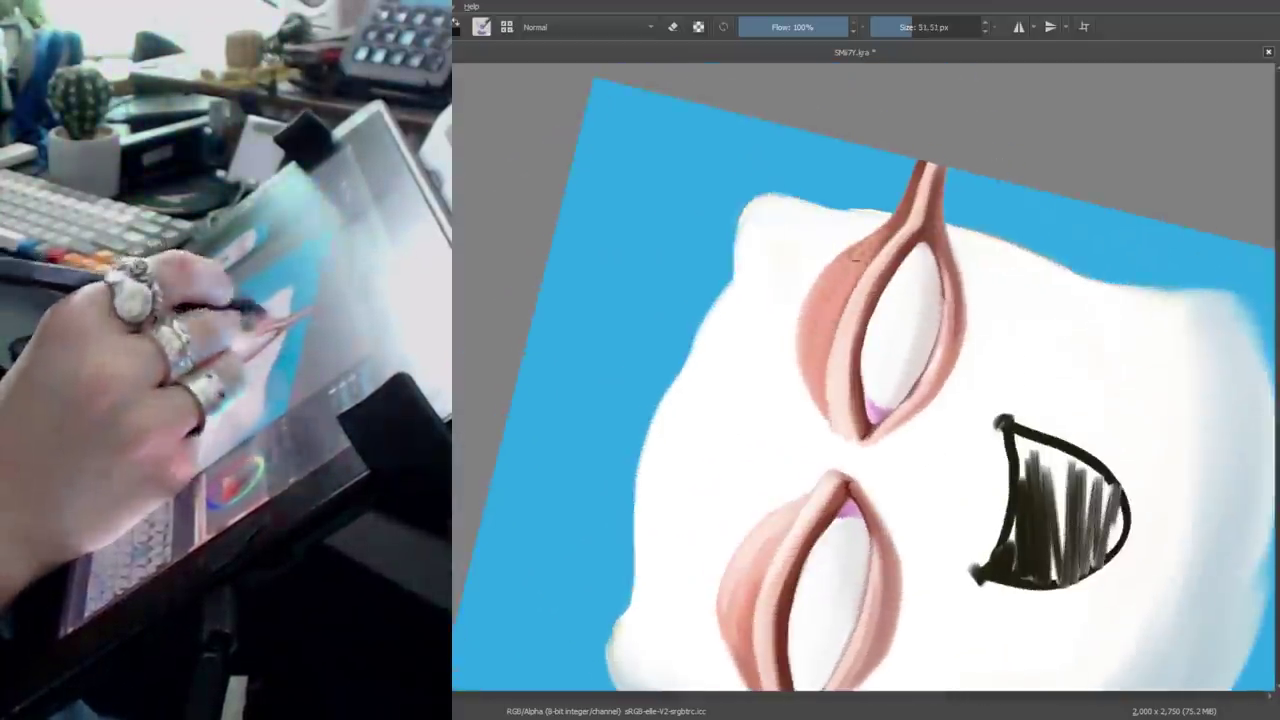
pyautogui.press('6')
pyautogui.press('6')
pyautogui.press('6')
pyautogui.press('6')
pyautogui.press('[')
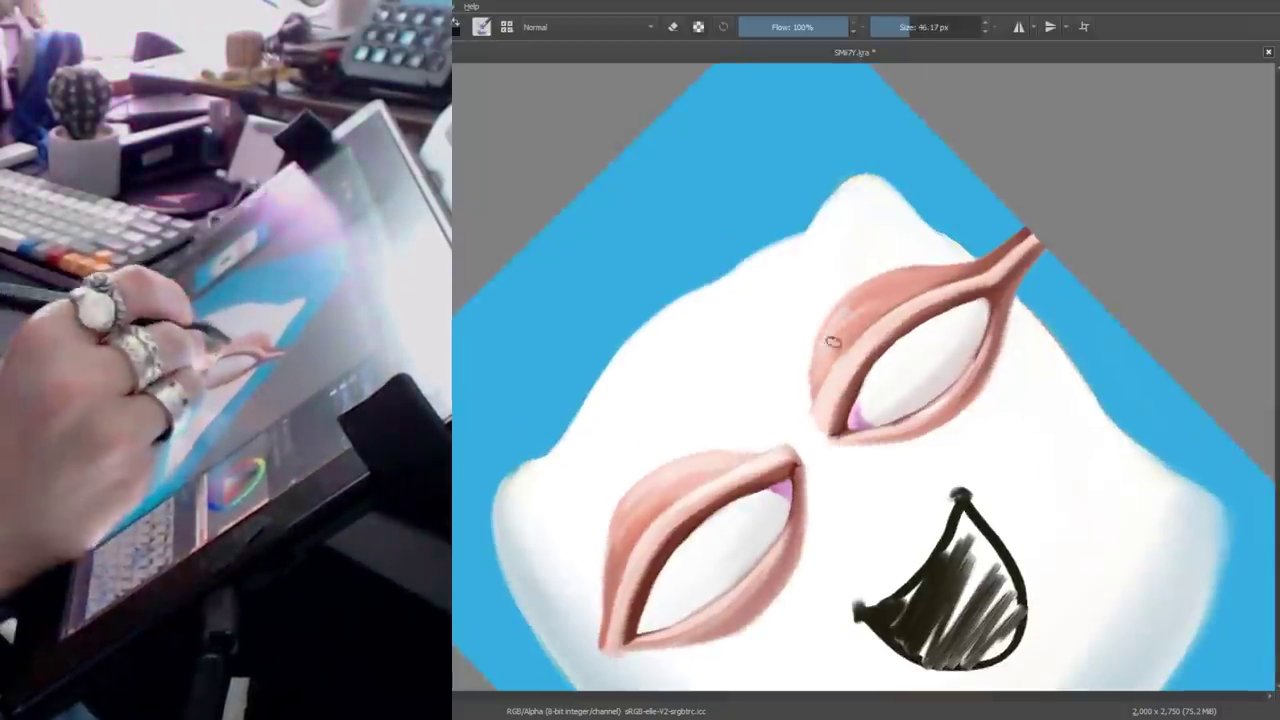
# Blend the second eye's upper lid into a smooth pink gradient with a brush of about 58 px.
pyautogui.press(']')
pyautogui.press(']')
pyautogui.press('6')
pyautogui.press('6')
pyautogui.press('6')
pyautogui.press('4')
pyautogui.press('4')
pyautogui.press('4')
pyautogui.press('4')
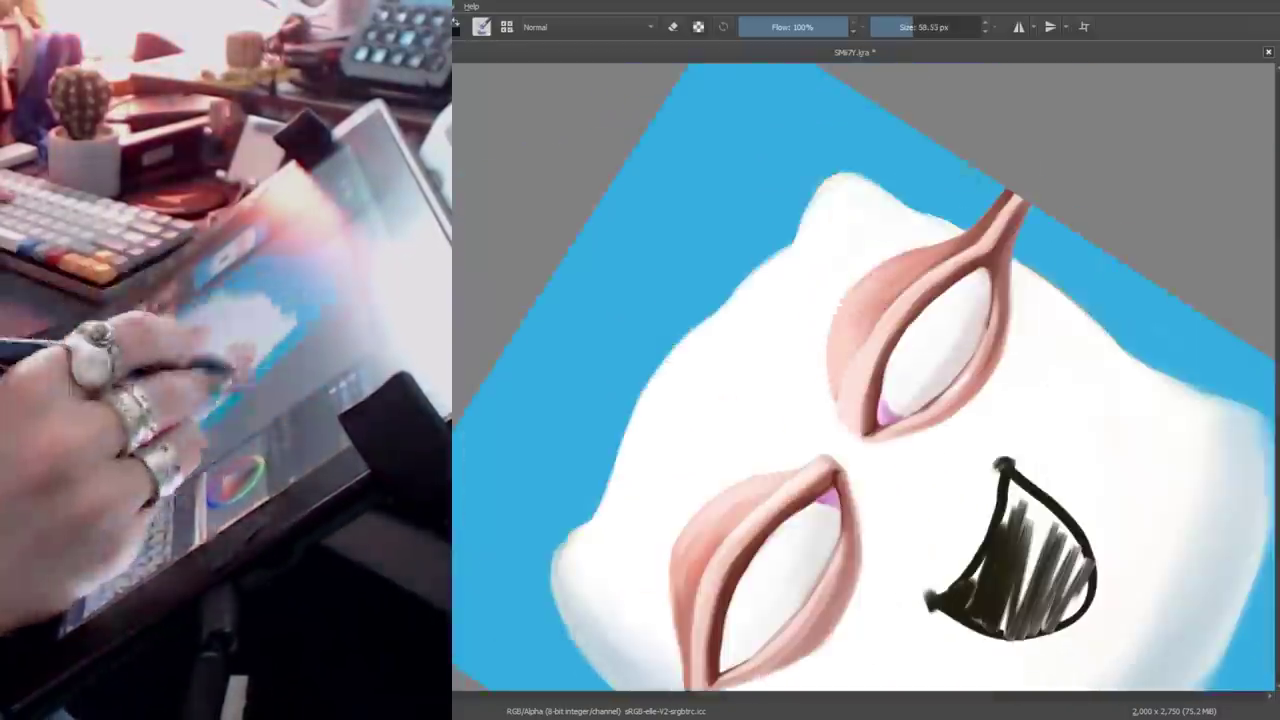
# Add lighter pink highlights along both eyes' upper lid rims with a brush of about 30 px.
pyautogui.press('[')
pyautogui.press('[')
pyautogui.press('[')
pyautogui.press('[')
pyautogui.press('4')
pyautogui.press('4')
pyautogui.press('4')
pyautogui.press('-')
pyautogui.press('6')
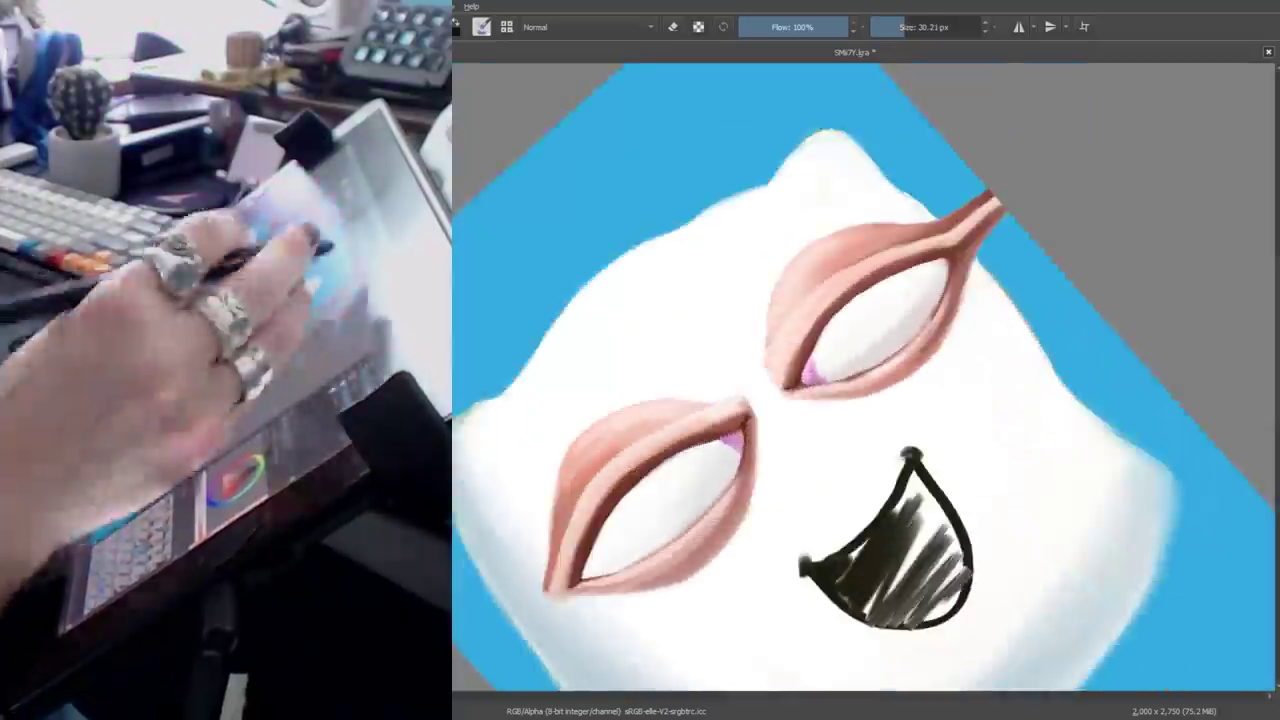
# Paint a soft pink crease beneath the first eye's lower lid near its inner corner with a brush of about 59 px.
pyautogui.press('4')
pyautogui.press('4')
pyautogui.press('4')
pyautogui.press('4')
pyautogui.press('+')
pyautogui.press('+')
pyautogui.press(']')
pyautogui.press(']')
pyautogui.press(']')
pyautogui.press(']')
pyautogui.press(']')
pyautogui.press(']')
pyautogui.press(']')
pyautogui.press('6')
pyautogui.press('6')
pyautogui.press('6')
pyautogui.press('6')
pyautogui.press('6')
pyautogui.press('6')
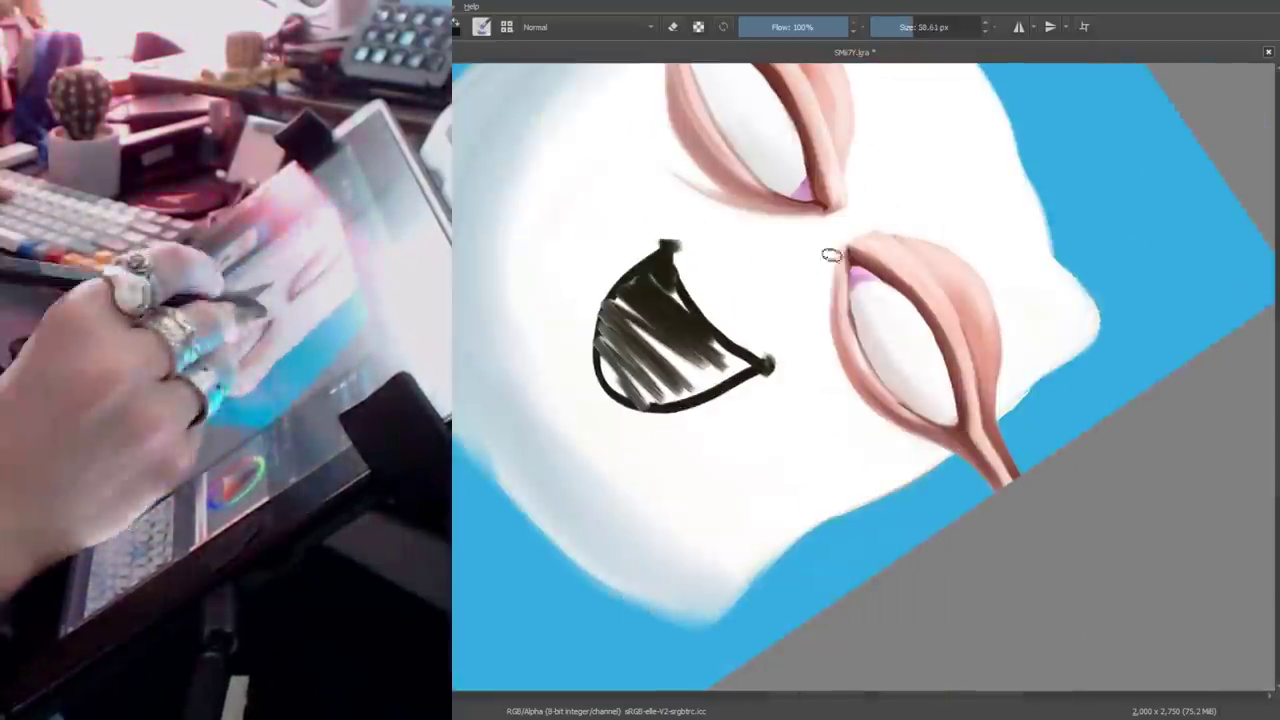
# Add a matching pink crease beneath the second eye's inner corner with a brush of about 51 px.
pyautogui.press('4')
pyautogui.press('4')
pyautogui.press('4')
pyautogui.press('4')
pyautogui.press('4')
pyautogui.press('+')
pyautogui.press('[')
pyautogui.press('[')
pyautogui.press('[')
pyautogui.press('6')
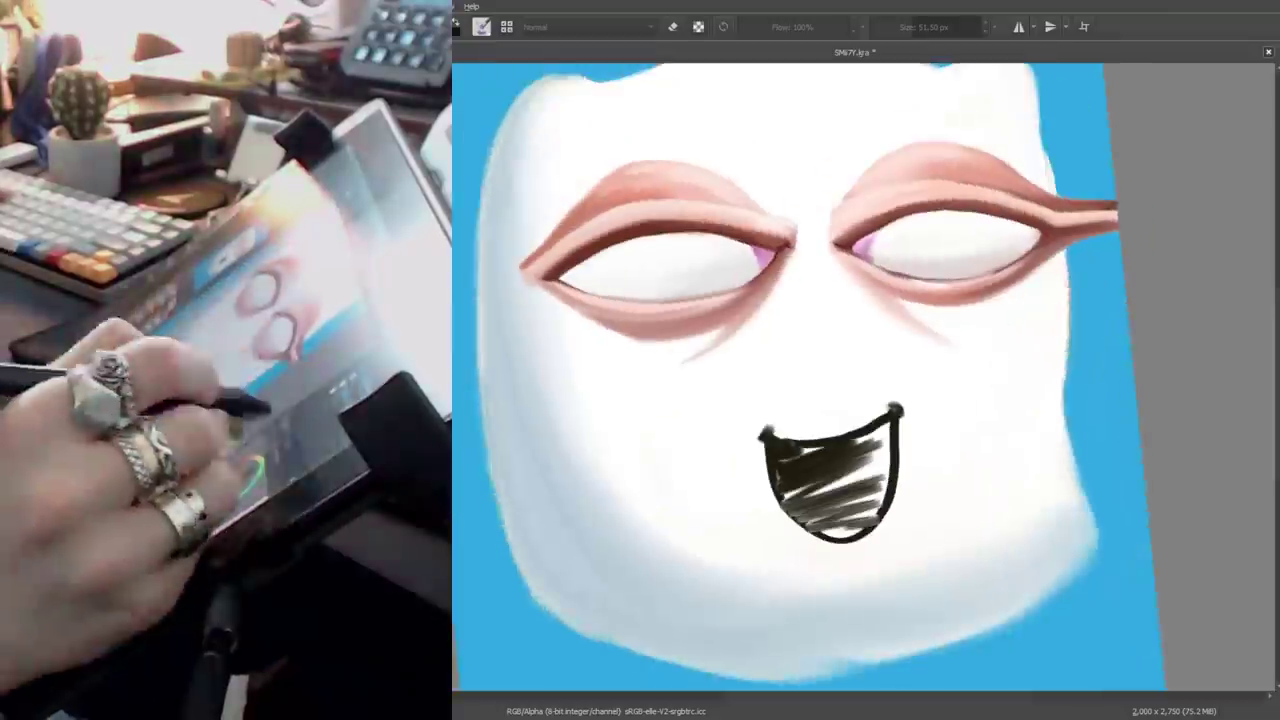
# Paint a curved pink fold from the first eye's inner corner down beside the nose area with a brush of about 41 px.
pyautogui.press('+')
pyautogui.press('[')
pyautogui.press('[')
pyautogui.press('[')
pyautogui.press('[')
pyautogui.moveTo(778, 405); pyautogui.dragTo(735, 466)
pyautogui.press('6')
pyautogui.press('6')
pyautogui.press('6')
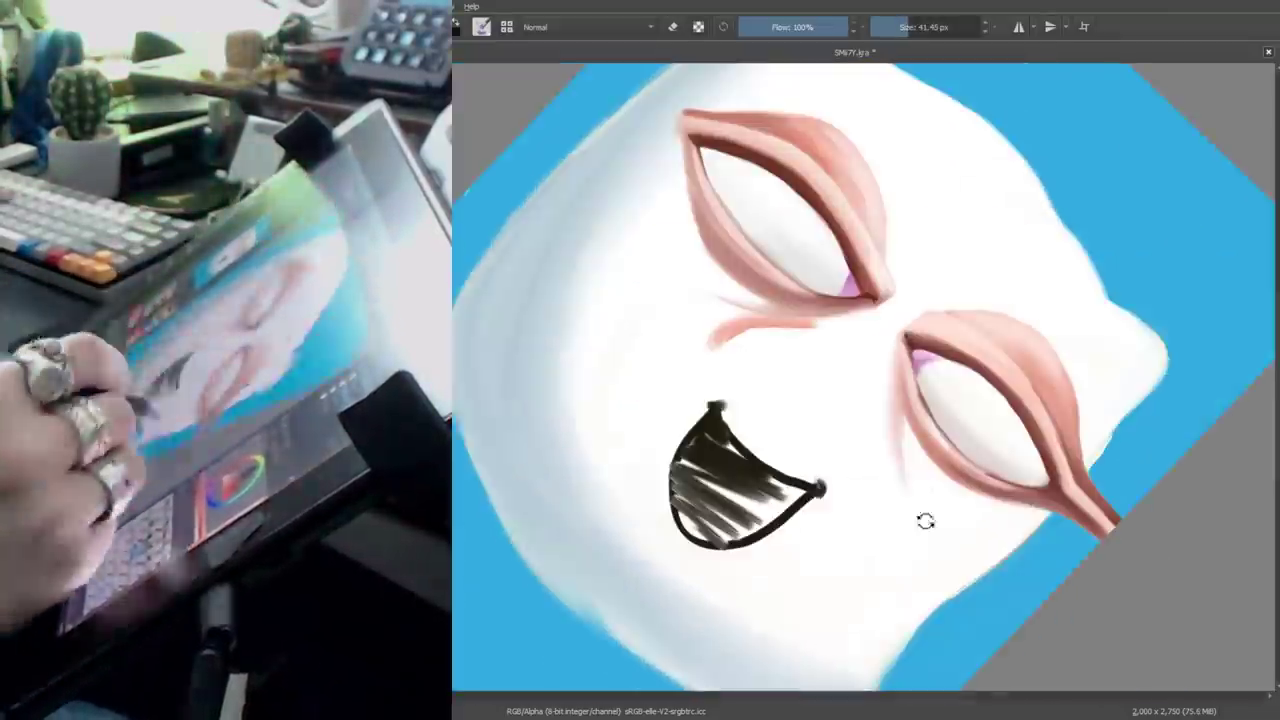
# Paint a matching curved fold running down from the second eye's inner corner beside the nose area.
pyautogui.moveTo(895, 478); pyautogui.dragTo(878, 355)
pyautogui.press('4')
pyautogui.press('4')
pyautogui.press('4')
pyautogui.press(']')
pyautogui.press(']')
pyautogui.press('6')
# Paint two reddish furrows rising between the eyes from their inner corners with a brush of about 37 px.
pyautogui.moveTo(858, 218); pyautogui.dragTo(838, 290)
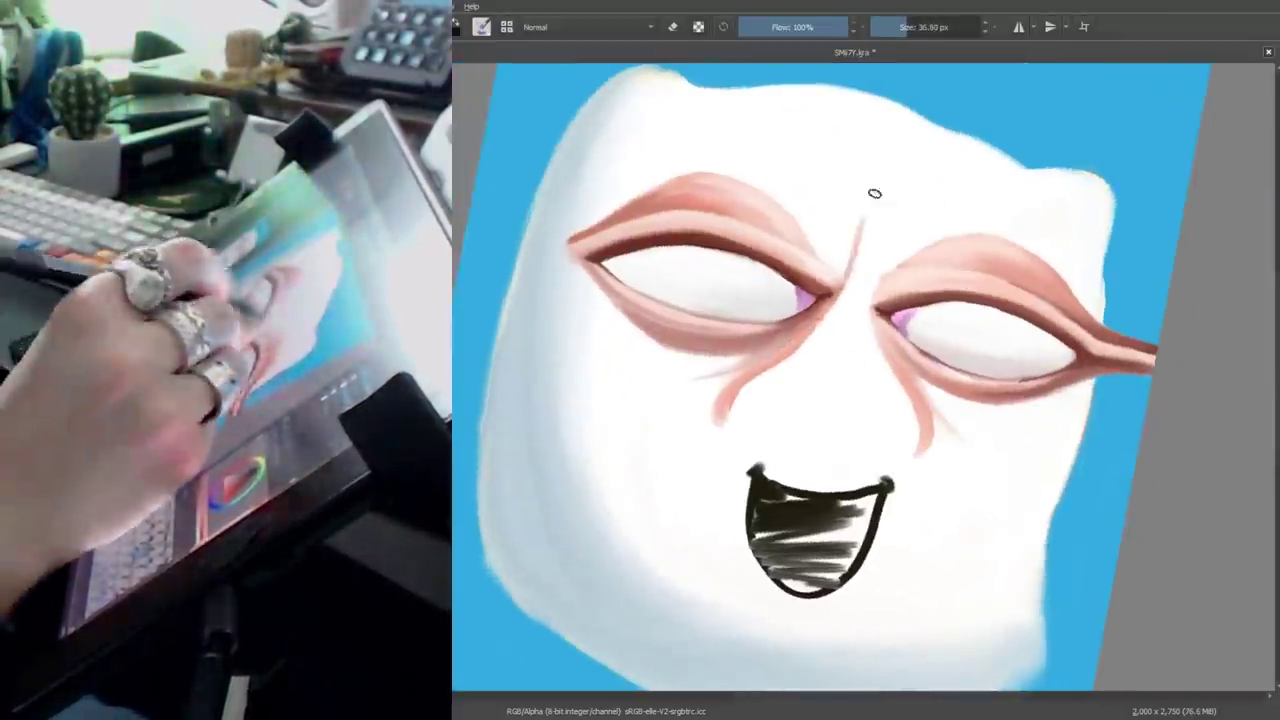
pyautogui.press('[')
pyautogui.moveTo(858, 216); pyautogui.dragTo(840, 298)
pyautogui.press('6')
pyautogui.press('6')
pyautogui.press('6')
pyautogui.press('6')
pyautogui.press('4')
pyautogui.press('4')
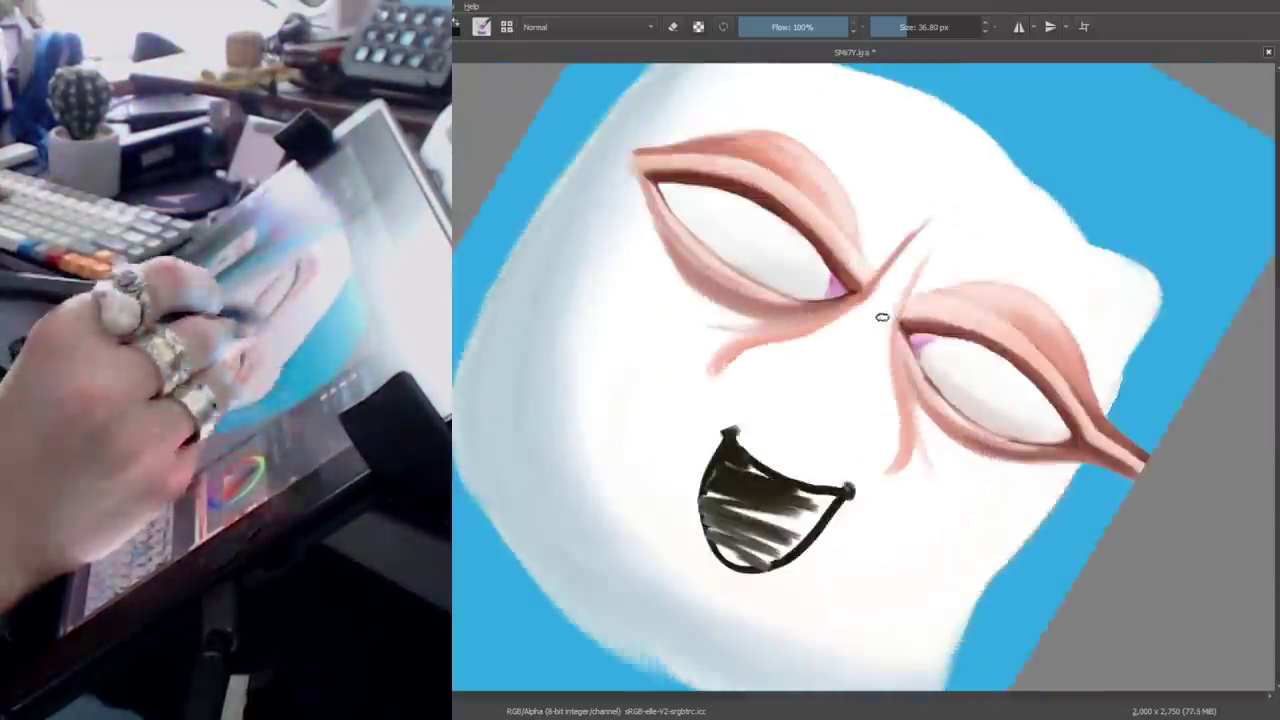
# Outline two dark purple nostrils above the mouth with a brush of about 37 px.
pyautogui.press('4')
pyautogui.press('4')
pyautogui.moveTo(790, 452)
pyautogui.mouseDown()
pyautogui.moveTo(808, 454)
pyautogui.moveTo(797, 419)
pyautogui.mouseUp()
pyautogui.moveTo(897, 414); pyautogui.dragTo(895, 417)
pyautogui.hotkey('ctrl', 'z')
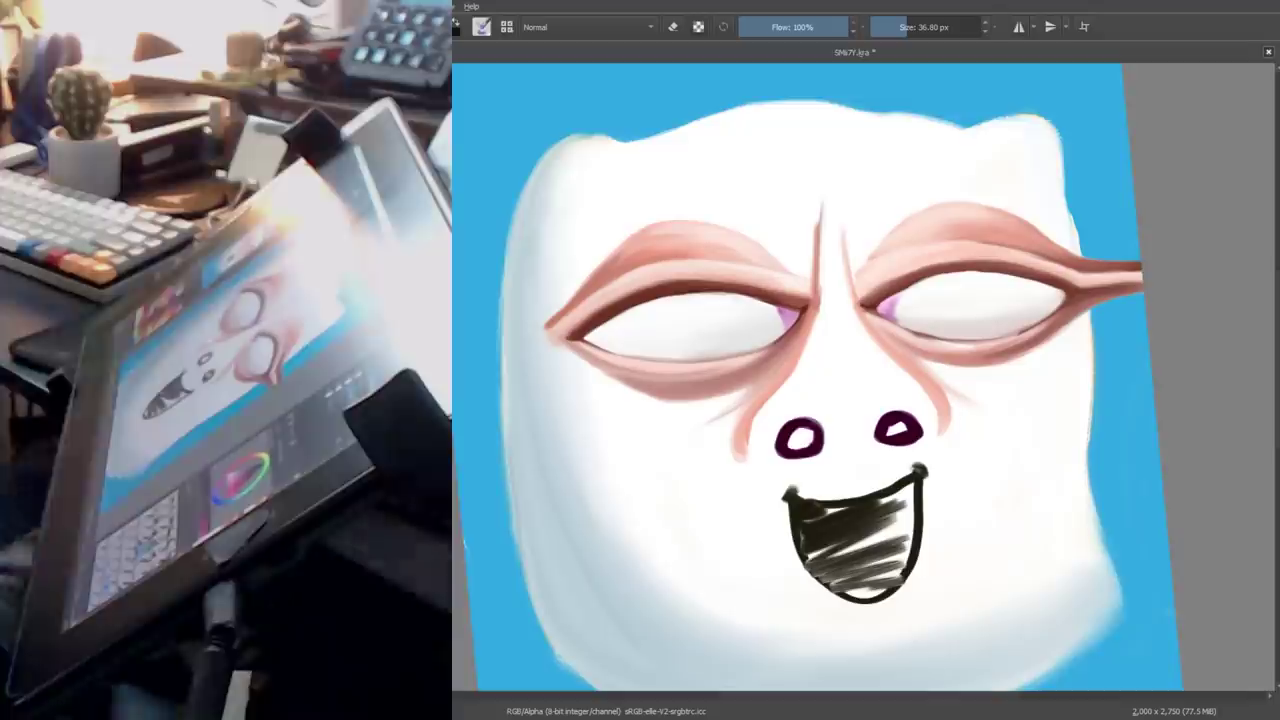
# Fill both nostrils with dark purple using a brush of about 45 px.
pyautogui.moveTo(1143, 380); pyautogui.dragTo(1089, 400)
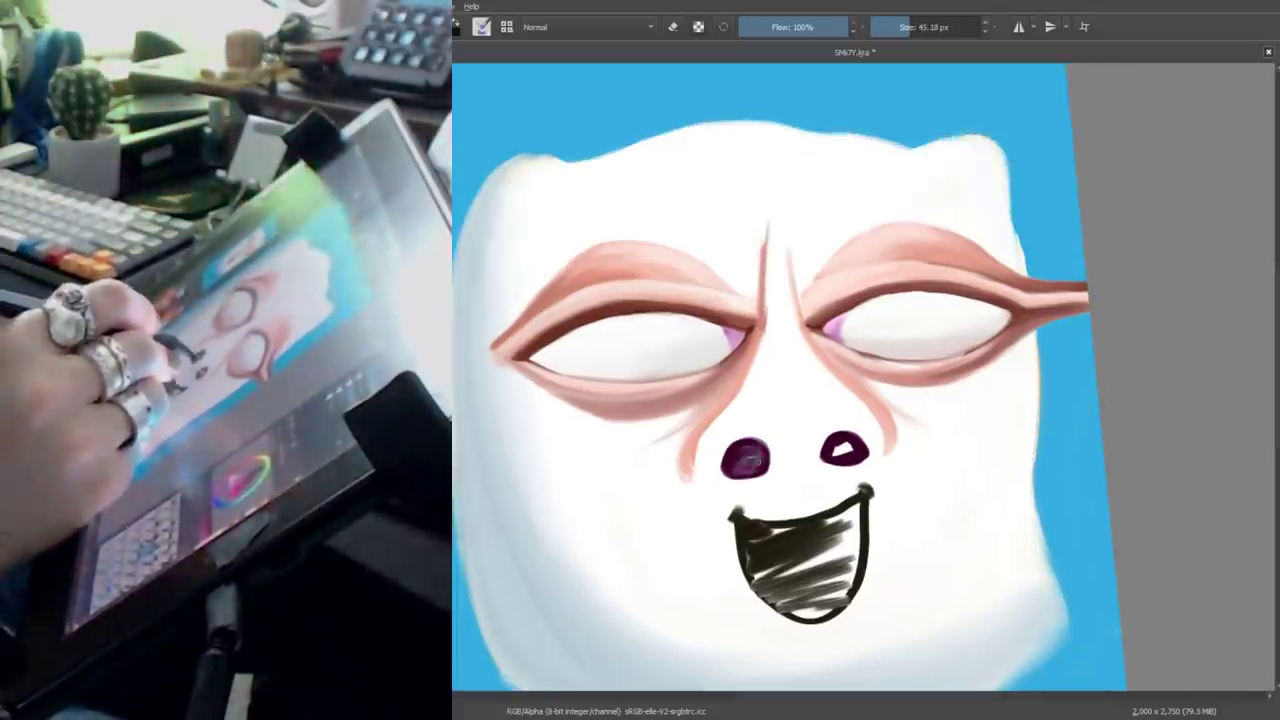
pyautogui.moveTo(840, 450); pyautogui.dragTo(850, 450)
pyautogui.moveTo(1040, 330); pyautogui.dragTo(1028, 348)
# Paint a pink band arching over both nostrils to join the two side folds with a brush of about 44 px.
pyautogui.moveTo(765, 420)
pyautogui.mouseDown()
pyautogui.moveTo(800, 429)
pyautogui.moveTo(894, 394)
pyautogui.moveTo(918, 177)
pyautogui.mouseUp()
pyautogui.moveTo(918, 344)
pyautogui.mouseDown()
pyautogui.moveTo(957, 523)
pyautogui.moveTo(860, 440)
pyautogui.moveTo(893, 392)
pyautogui.moveTo(841, 480)
pyautogui.moveTo(920, 420)
pyautogui.moveTo(825, 452)
pyautogui.mouseUp()
pyautogui.moveTo(984, 414)
pyautogui.mouseDown()
pyautogui.moveTo(900, 335)
pyautogui.moveTo(936, 296)
pyautogui.moveTo(866, 444)
pyautogui.moveTo(915, 450)
pyautogui.moveTo(896, 572)
pyautogui.moveTo(928, 476)
pyautogui.moveTo(658, 362)
pyautogui.mouseUp()
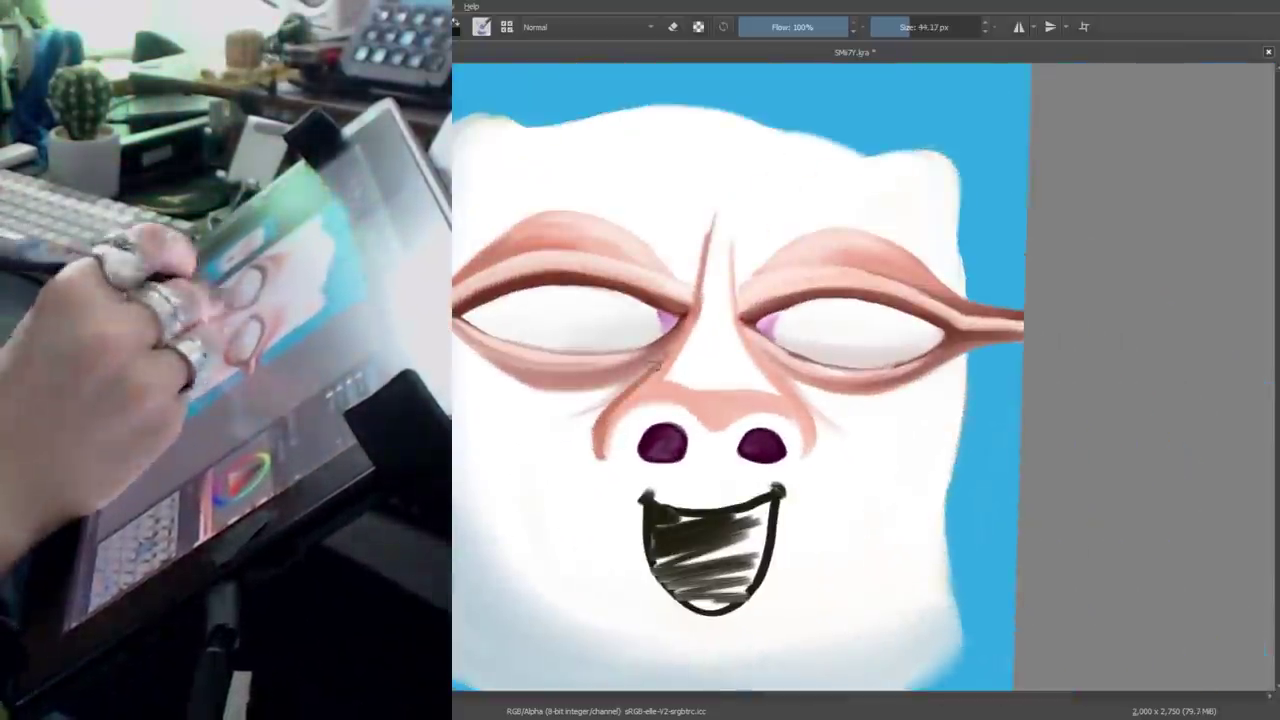
# Fill the nose with pink from above the nostrils up along the bridge between the eyes.
pyautogui.moveTo(620, 408)
pyautogui.mouseDown()
pyautogui.moveTo(705, 495)
pyautogui.moveTo(718, 460)
pyautogui.moveTo(710, 422)
pyautogui.mouseUp()
pyautogui.moveTo(755, 365)
pyautogui.mouseDown()
pyautogui.moveTo(892, 334)
pyautogui.moveTo(829, 471)
pyautogui.mouseUp()
pyautogui.moveTo(829, 420)
pyautogui.mouseDown()
pyautogui.moveTo(830, 488)
pyautogui.moveTo(814, 380)
pyautogui.moveTo(830, 285)
pyautogui.moveTo(835, 302)
pyautogui.mouseUp()
pyautogui.moveTo(817, 375)
pyautogui.mouseDown()
pyautogui.moveTo(991, 271)
pyautogui.moveTo(815, 412)
pyautogui.moveTo(879, 244)
pyautogui.moveTo(909, 346)
pyautogui.moveTo(874, 291)
pyautogui.moveTo(730, 440)
pyautogui.moveTo(745, 300)
pyautogui.moveTo(758, 409)
pyautogui.moveTo(774, 299)
pyautogui.mouseUp()
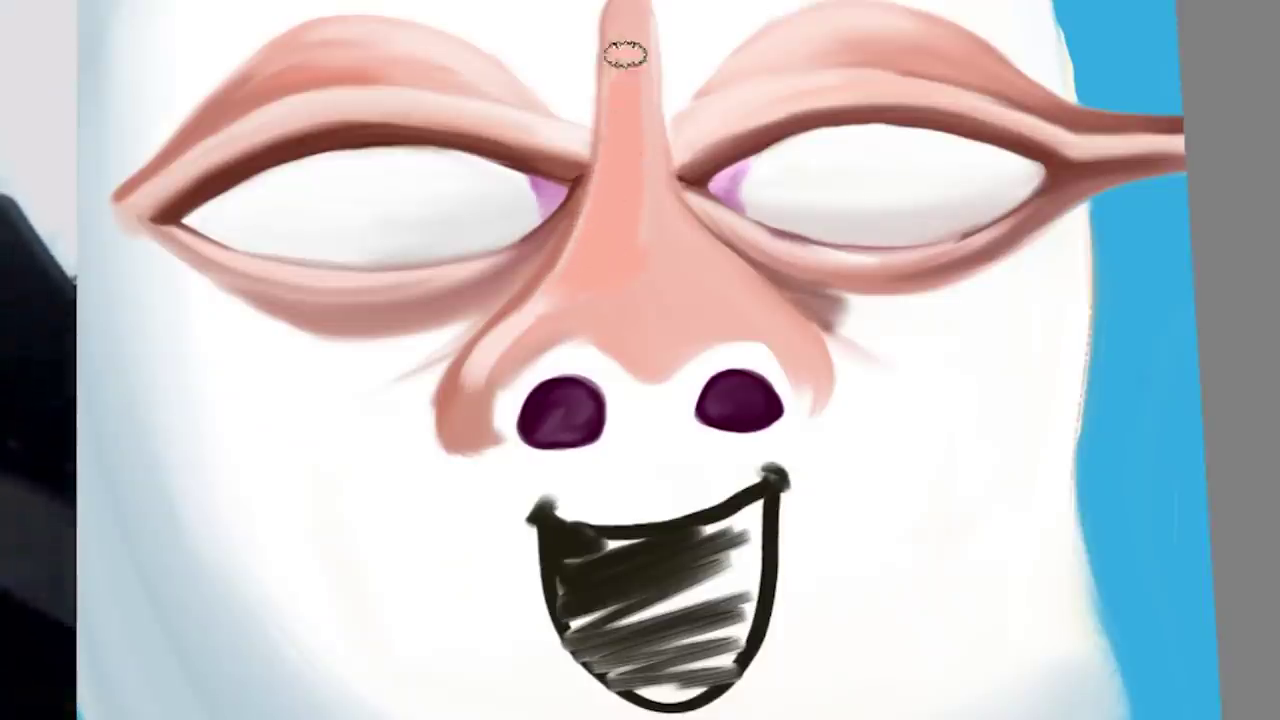
# Paint a pale highlight on the nose tip and darker shading down the sides of the bridge with a brush of about 27 to 46 px.
pyautogui.moveTo(625, 55)
pyautogui.mouseDown()
pyautogui.moveTo(657, 249)
pyautogui.moveTo(790, 360)
pyautogui.moveTo(787, 333)
pyautogui.moveTo(740, 395)
pyautogui.moveTo(755, 357)
pyautogui.moveTo(780, 358)
pyautogui.mouseUp()
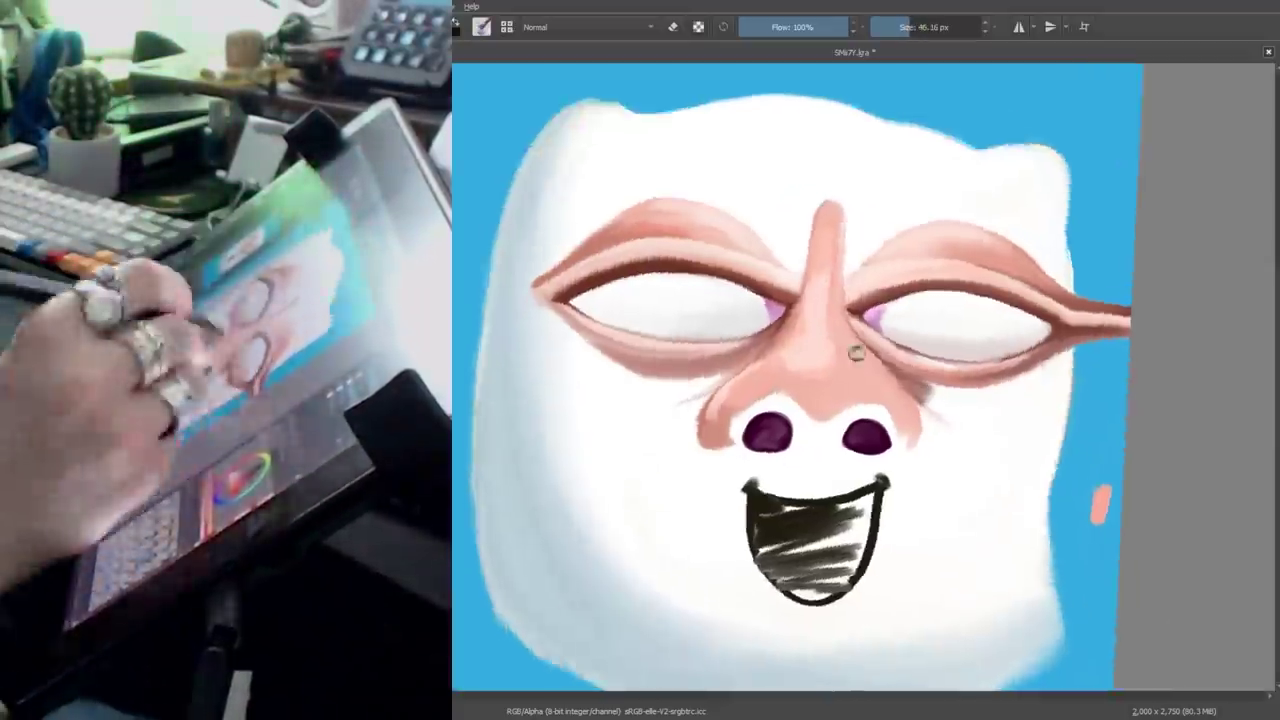
pyautogui.moveTo(900, 420)
pyautogui.mouseDown()
pyautogui.moveTo(942, 436)
pyautogui.moveTo(900, 420)
pyautogui.mouseUp()
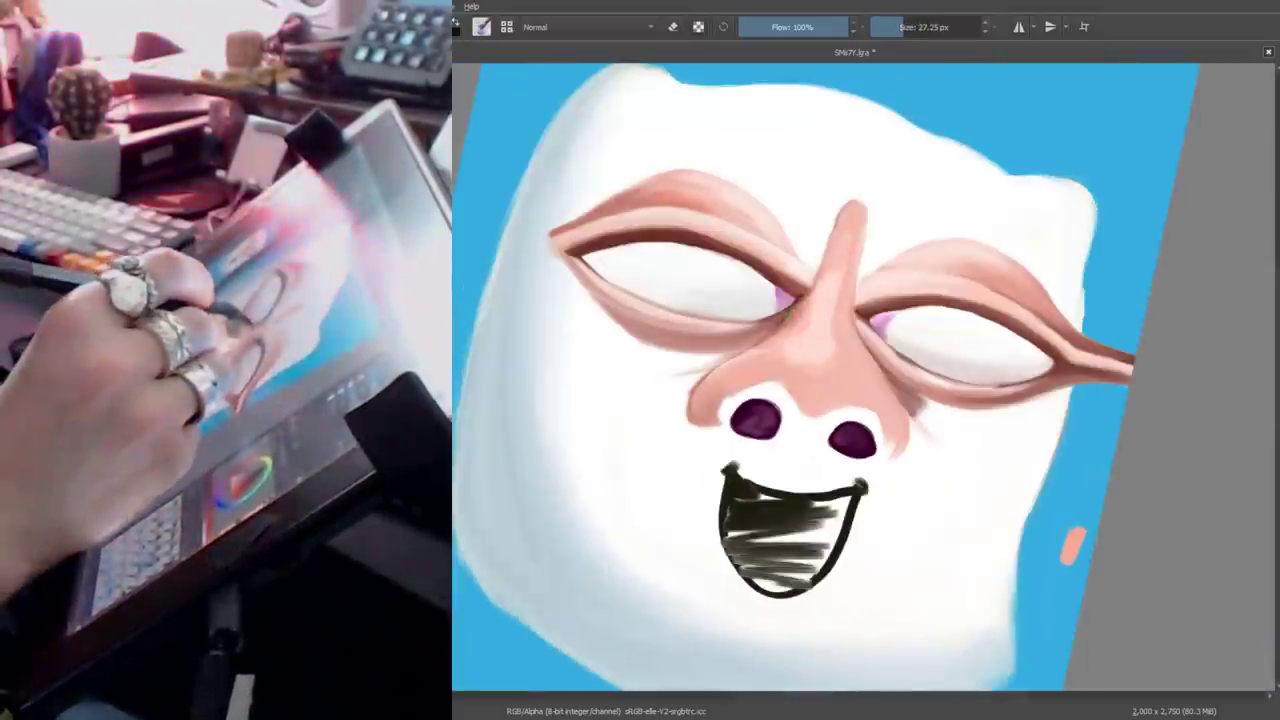
pyautogui.moveTo(787, 314)
pyautogui.mouseDown()
pyautogui.moveTo(810, 326)
pyautogui.moveTo(755, 422)
pyautogui.moveTo(977, 357)
pyautogui.moveTo(973, 235)
pyautogui.mouseUp()
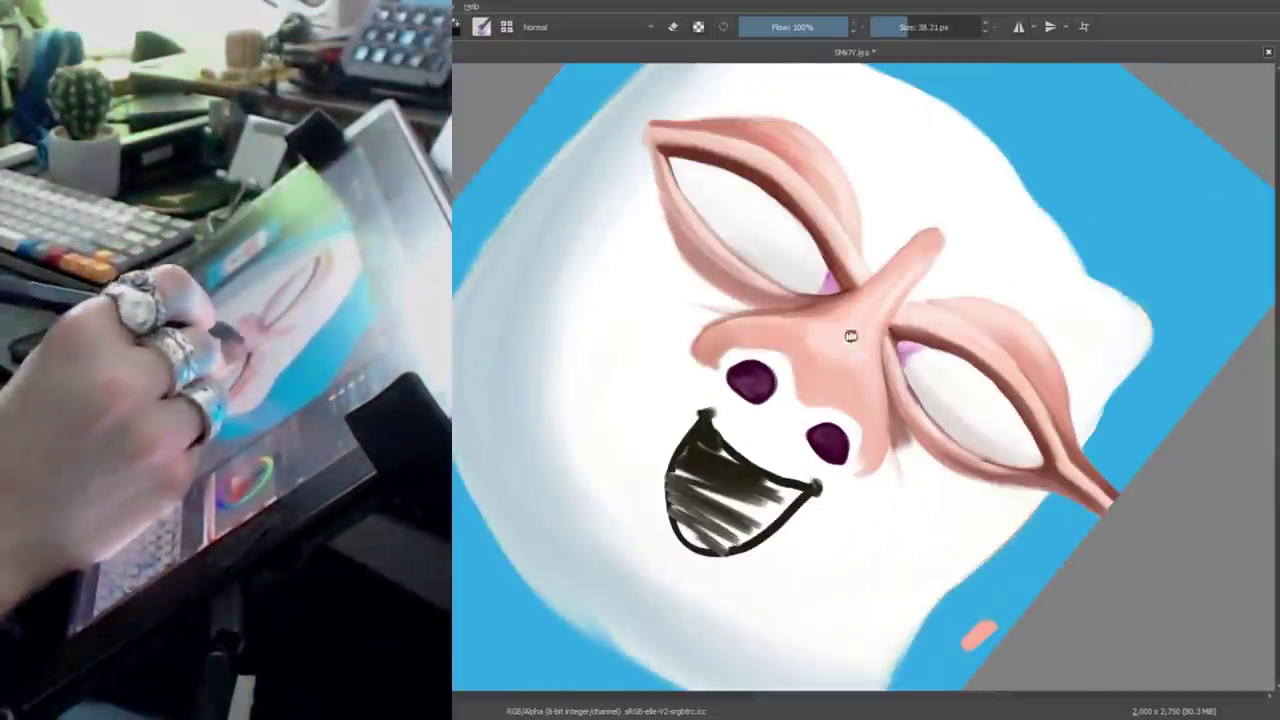
# Fill the white area around and between the nostrils with pink using a brush of about 35 px.
pyautogui.moveTo(850, 336)
pyautogui.mouseDown()
pyautogui.moveTo(886, 157)
pyautogui.moveTo(831, 300)
pyautogui.moveTo(884, 275)
pyautogui.moveTo(809, 417)
pyautogui.moveTo(789, 429)
pyautogui.moveTo(846, 430)
pyautogui.moveTo(831, 431)
pyautogui.moveTo(866, 319)
pyautogui.mouseUp()
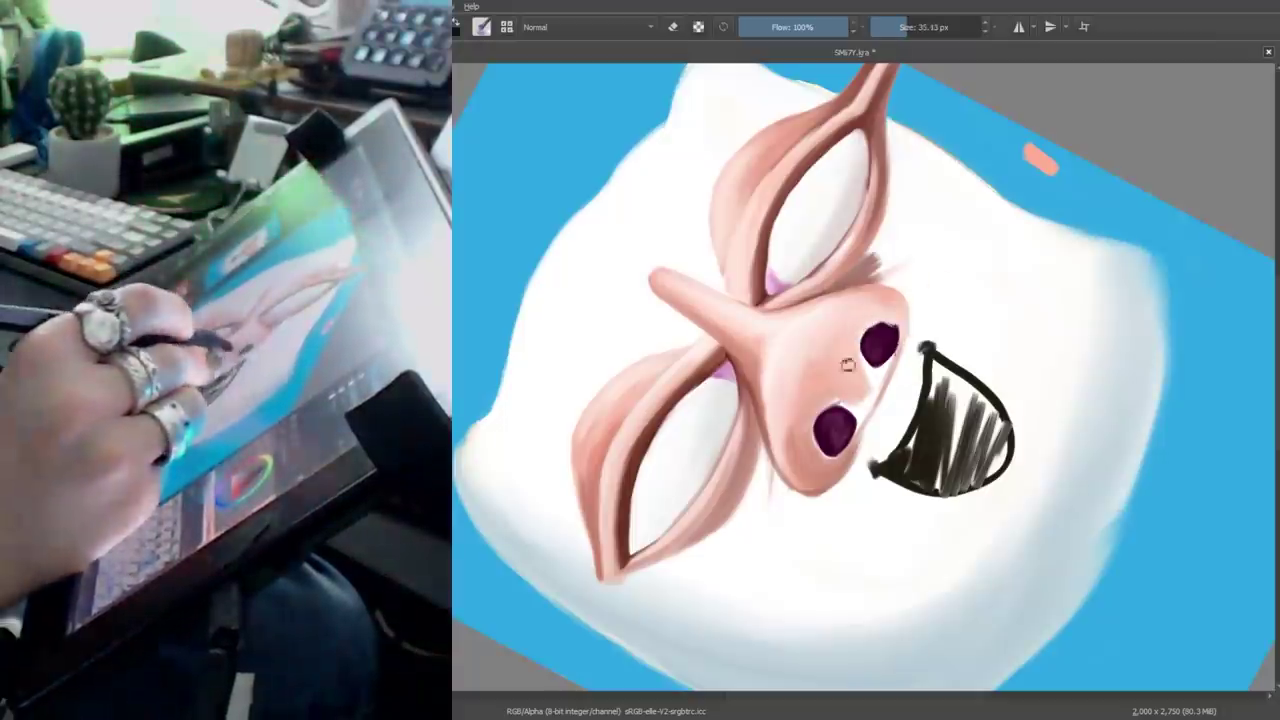
pyautogui.moveTo(876, 380)
pyautogui.mouseDown()
pyautogui.moveTo(694, 399)
pyautogui.moveTo(891, 271)
pyautogui.moveTo(867, 381)
pyautogui.moveTo(840, 400)
pyautogui.moveTo(820, 380)
pyautogui.moveTo(870, 390)
pyautogui.mouseUp()
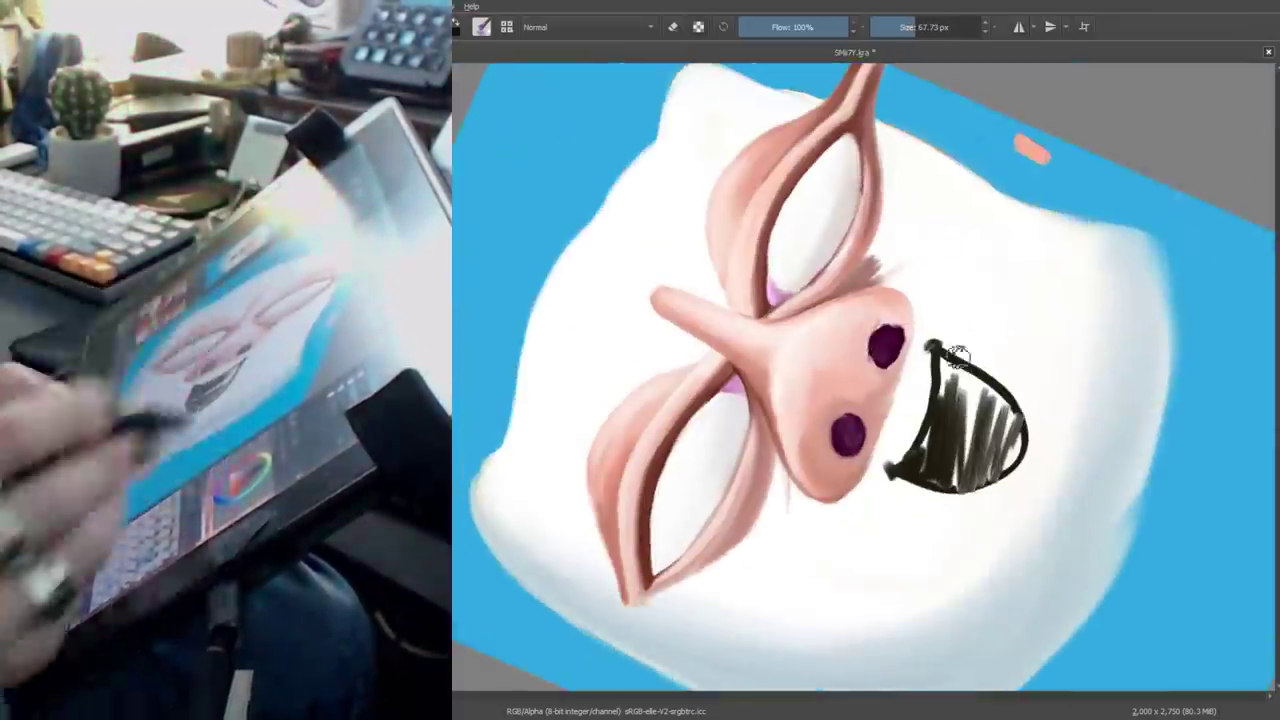
# Fill the mouth opening with solid black and paint a dark red upper lip with a brush of about 13 to 19 px.
pyautogui.moveTo(957, 355)
pyautogui.mouseDown()
pyautogui.moveTo(866, 314)
pyautogui.moveTo(903, 342)
pyautogui.mouseUp()
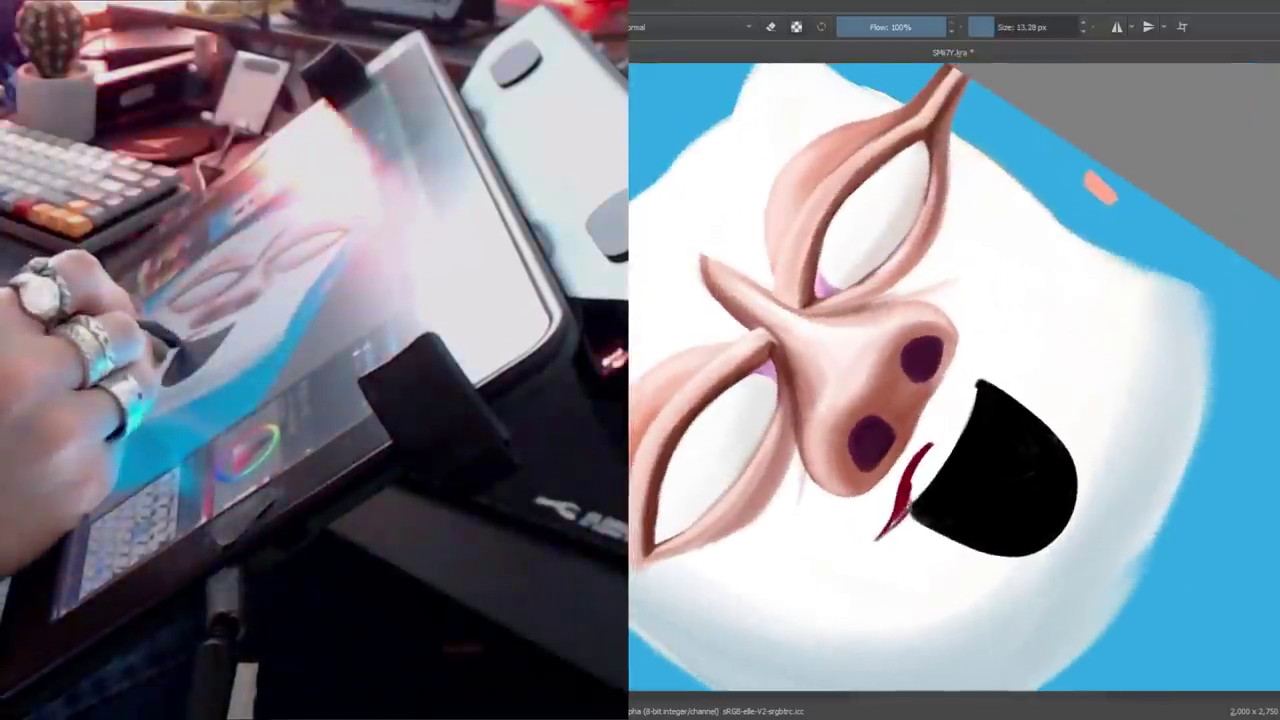
pyautogui.moveTo(888, 530); pyautogui.dragTo(940, 468)
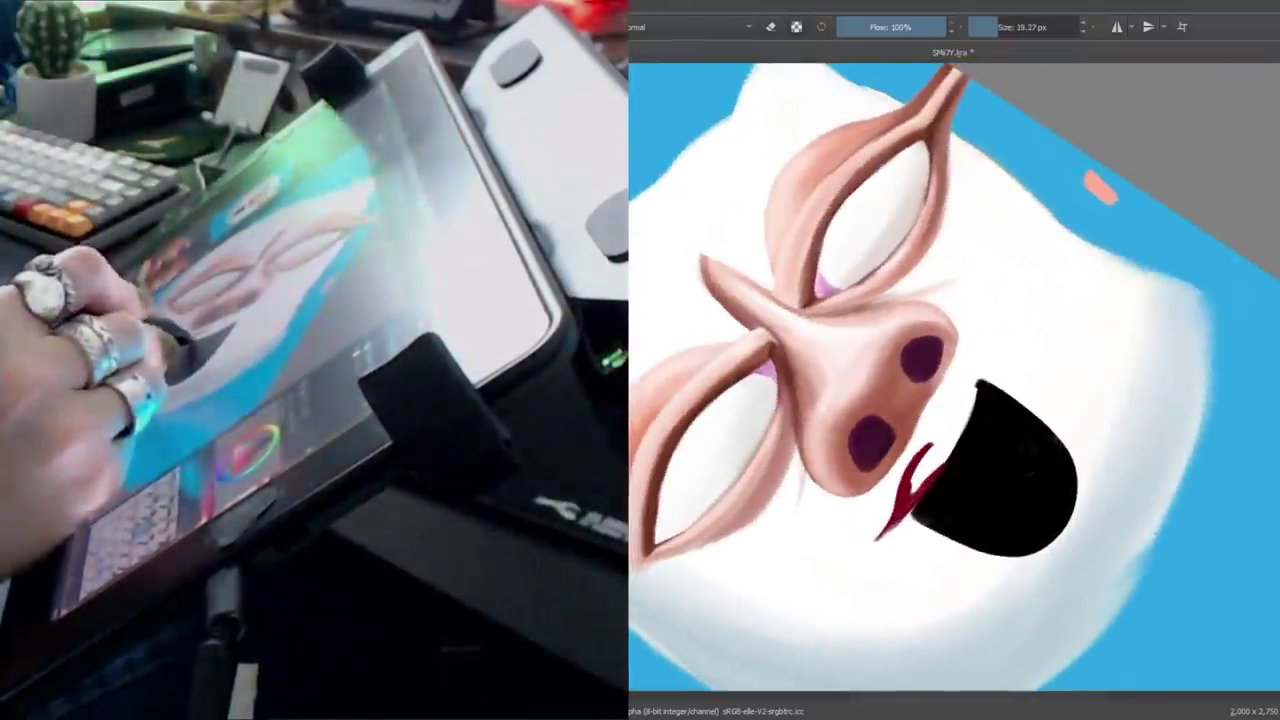
pyautogui.moveTo(970, 405)
pyautogui.mouseDown()
pyautogui.moveTo(1029, 317)
pyautogui.moveTo(985, 370)
pyautogui.moveTo(966, 520)
pyautogui.moveTo(975, 420)
pyautogui.moveTo(958, 436)
pyautogui.moveTo(1046, 418)
pyautogui.mouseUp()
pyautogui.moveTo(978, 452)
pyautogui.mouseDown()
pyautogui.moveTo(953, 492)
pyautogui.moveTo(997, 309)
pyautogui.mouseUp()
# Outline the lower lip in dark red around the black mouth opening with a brush of about 11 px.
pyautogui.moveTo(800, 345); pyautogui.dragTo(800, 438)
pyautogui.moveTo(900, 300)
pyautogui.mouseDown()
pyautogui.moveTo(917, 223)
pyautogui.moveTo(1000, 480)
pyautogui.moveTo(1040, 530)
pyautogui.mouseUp()
pyautogui.moveTo(1040, 530)
pyautogui.mouseDown()
pyautogui.moveTo(1069, 517)
pyautogui.moveTo(1060, 450)
pyautogui.mouseUp()
pyautogui.moveTo(1000, 380)
pyautogui.mouseDown()
pyautogui.moveTo(1021, 437)
pyautogui.moveTo(960, 380)
pyautogui.moveTo(950, 300)
pyautogui.moveTo(1000, 420)
pyautogui.mouseUp()
pyautogui.press('[')
pyautogui.press('[')
pyautogui.press('[')
pyautogui.press(']')
pyautogui.press(']')
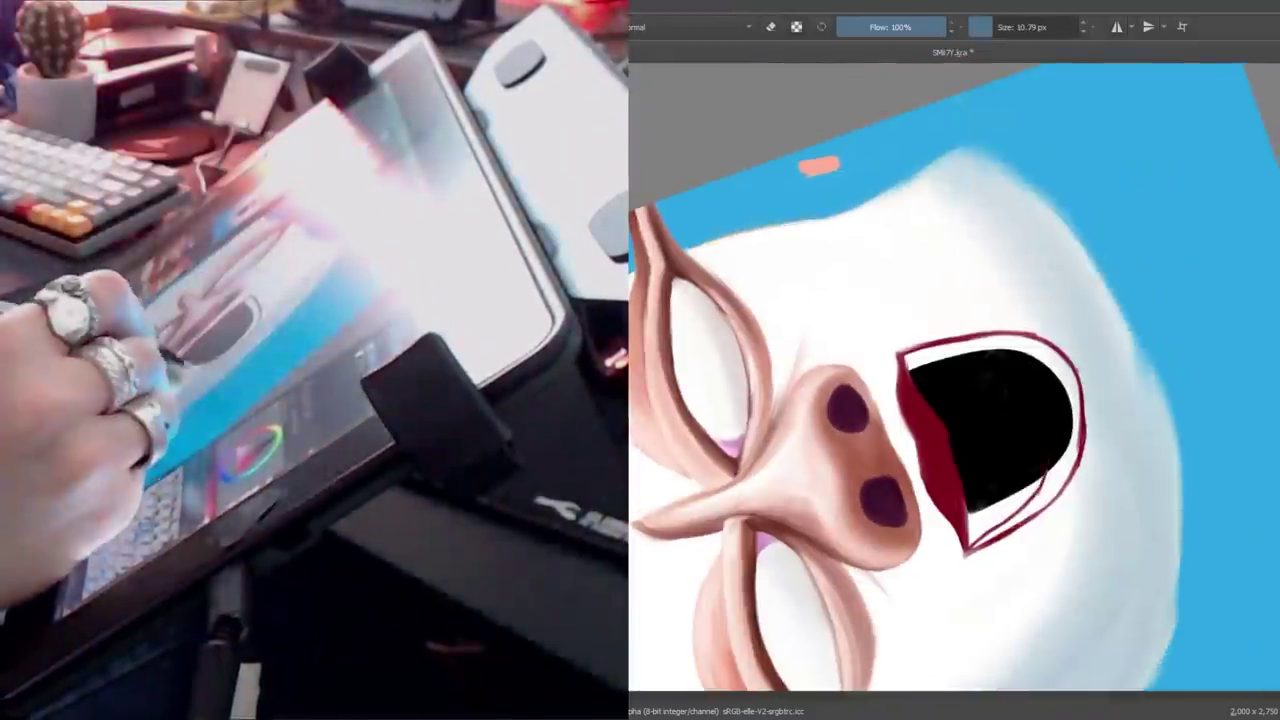
# Fill the lower lip with solid dark red up to the black mouth opening with a brush of about 39 px.
pyautogui.press(']')
pyautogui.press(']')
pyautogui.press(']')
pyautogui.press(']')
pyautogui.moveTo(1040, 480); pyautogui.dragTo(984, 497)
pyautogui.moveTo(1008, 392)
pyautogui.mouseDown()
pyautogui.moveTo(990, 420)
pyautogui.moveTo(1008, 340)
pyautogui.moveTo(913, 545)
pyautogui.moveTo(960, 440)
pyautogui.moveTo(991, 465)
pyautogui.moveTo(979, 382)
pyautogui.moveTo(957, 363)
pyautogui.moveTo(1000, 408)
pyautogui.mouseUp()
pyautogui.press(']')
pyautogui.press(']')
pyautogui.press('[')
pyautogui.press('[')
pyautogui.press('[')
pyautogui.moveTo(988, 455)
pyautogui.mouseDown()
pyautogui.moveTo(960, 380)
pyautogui.moveTo(993, 165)
pyautogui.moveTo(933, 362)
pyautogui.mouseUp()
pyautogui.press(']')
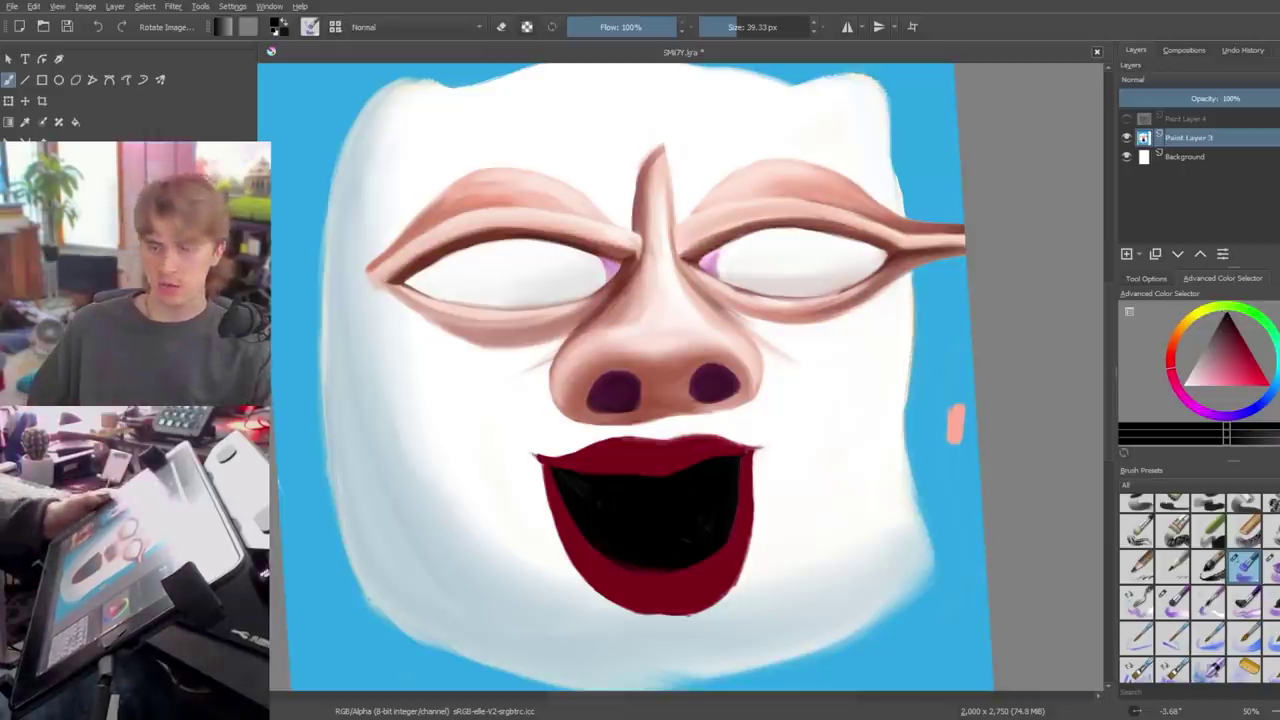
# Paint a pale blue shadow band across the forehead above both eyes with a brush of about 90 to 101 px.
pyautogui.press('-')
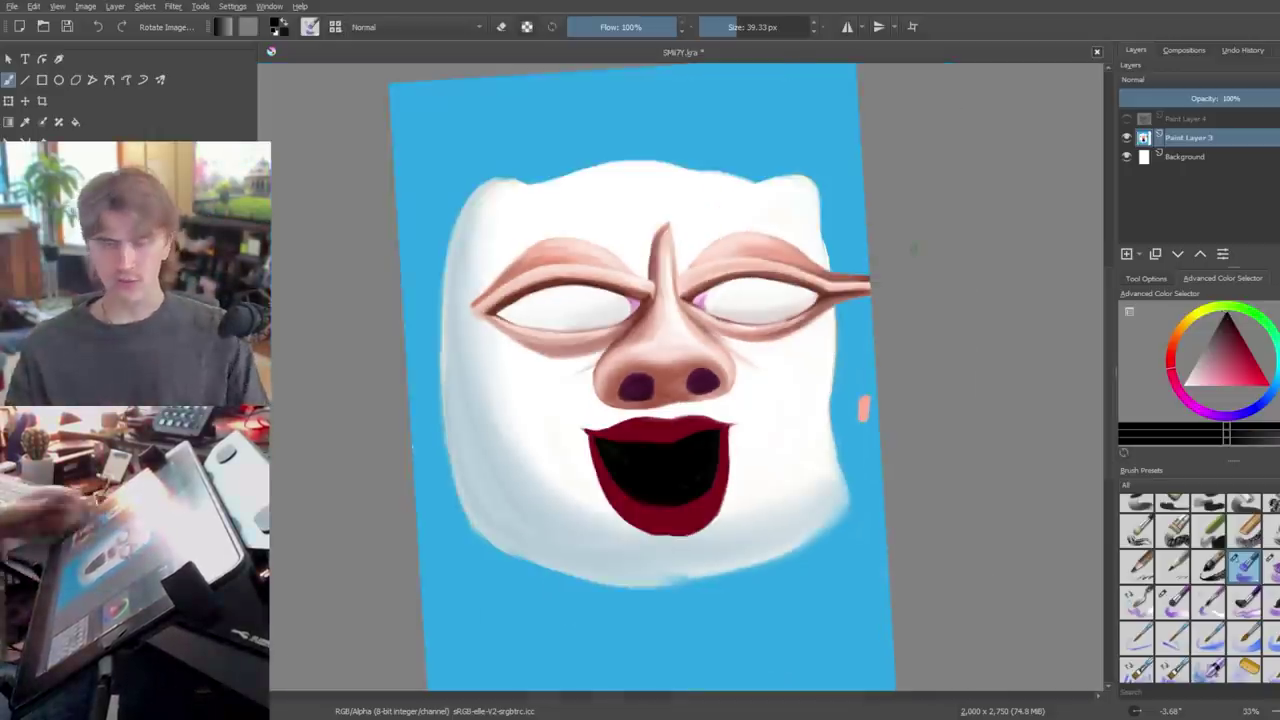
pyautogui.moveTo(836, 337); pyautogui.dragTo(838, 410)
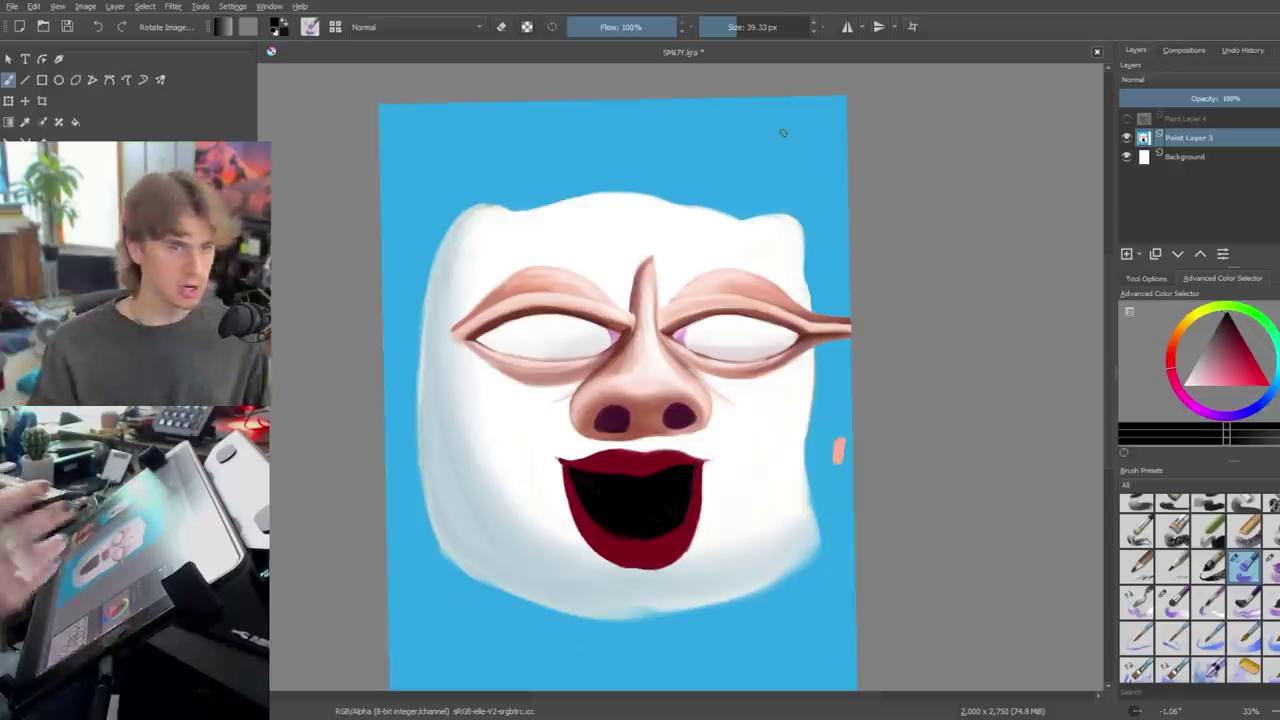
pyautogui.moveTo(857, 393); pyautogui.dragTo(940, 180)
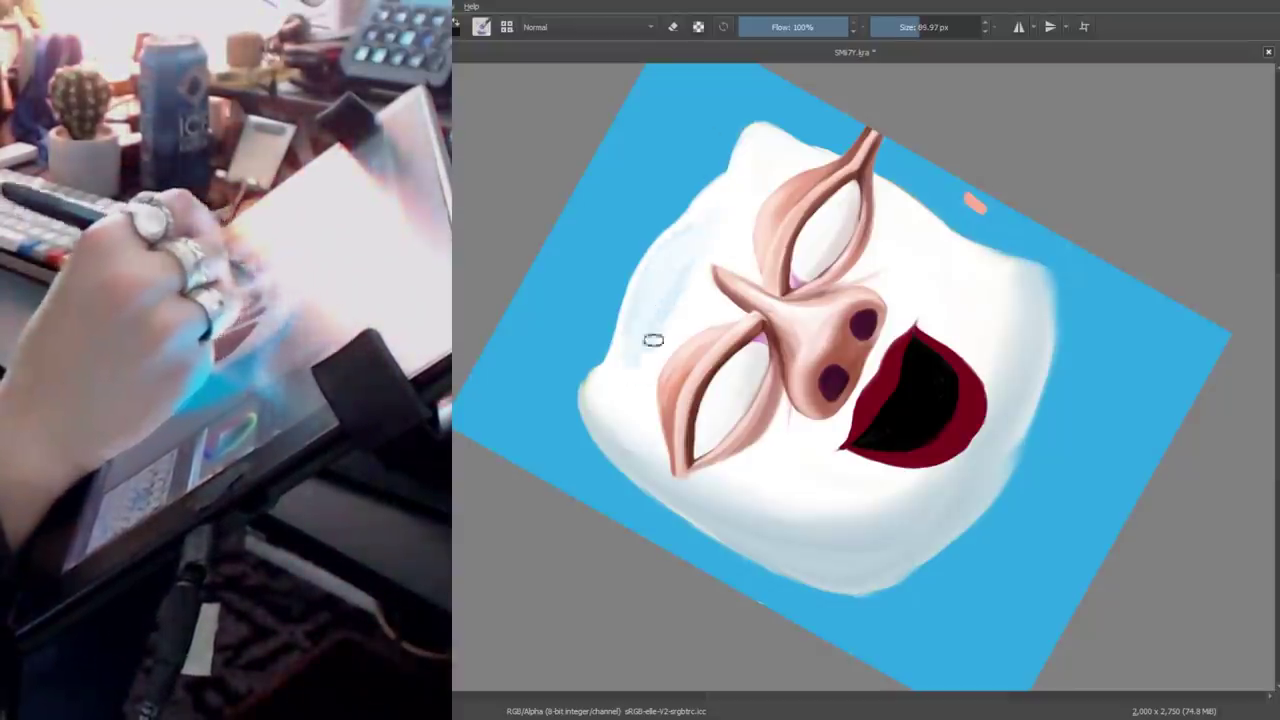
pyautogui.press('+')
pyautogui.press('4')
pyautogui.press('4')
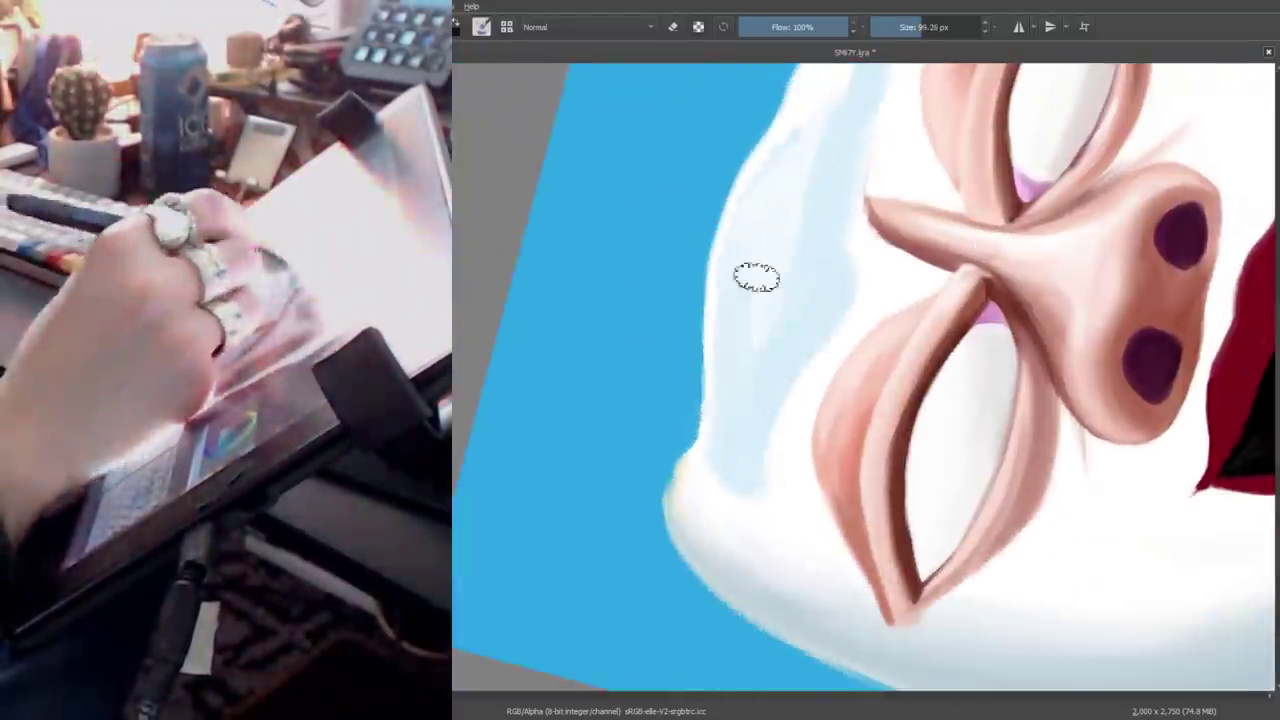
pyautogui.press('4')
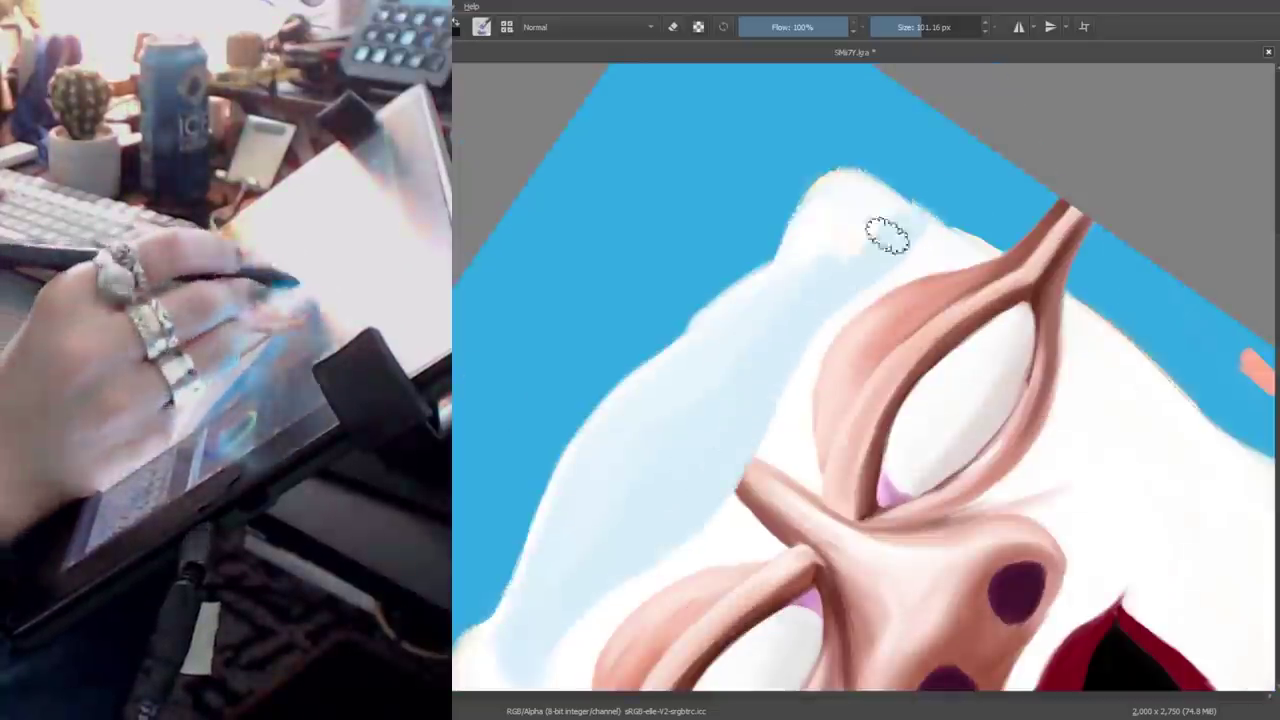
pyautogui.moveTo(795, 276)
pyautogui.mouseDown()
pyautogui.moveTo(700, 300)
pyautogui.moveTo(651, 446)
pyautogui.moveTo(921, 287)
pyautogui.mouseUp()
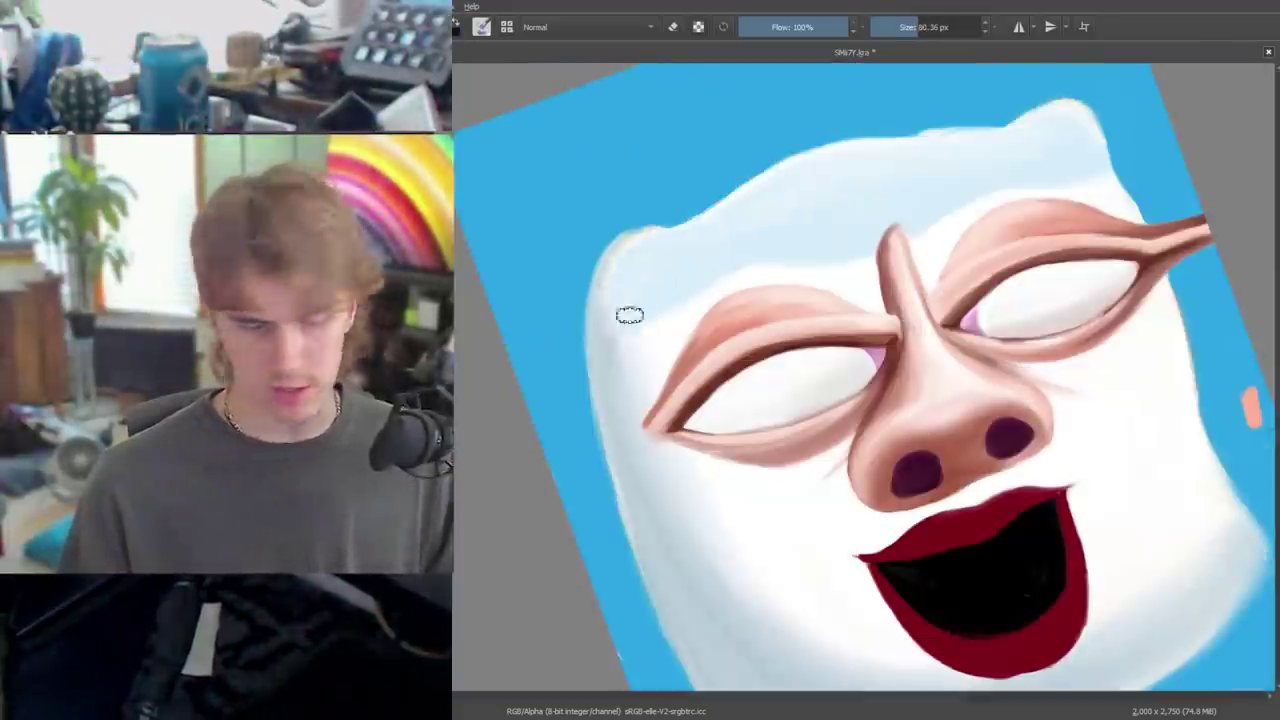
# Extend the left eye's outer corner past the face edge in pink and shade the face's left side pale grey-green.
pyautogui.moveTo(629, 315)
pyautogui.mouseDown()
pyautogui.moveTo(749, 289)
pyautogui.moveTo(974, 283)
pyautogui.moveTo(983, 340)
pyautogui.moveTo(839, 400)
pyautogui.moveTo(834, 431)
pyautogui.moveTo(849, 263)
pyautogui.moveTo(817, 369)
pyautogui.moveTo(875, 377)
pyautogui.moveTo(1086, 314)
pyautogui.moveTo(1057, 543)
pyautogui.moveTo(686, 346)
pyautogui.moveTo(697, 440)
pyautogui.moveTo(737, 526)
pyautogui.moveTo(881, 481)
pyautogui.mouseUp()
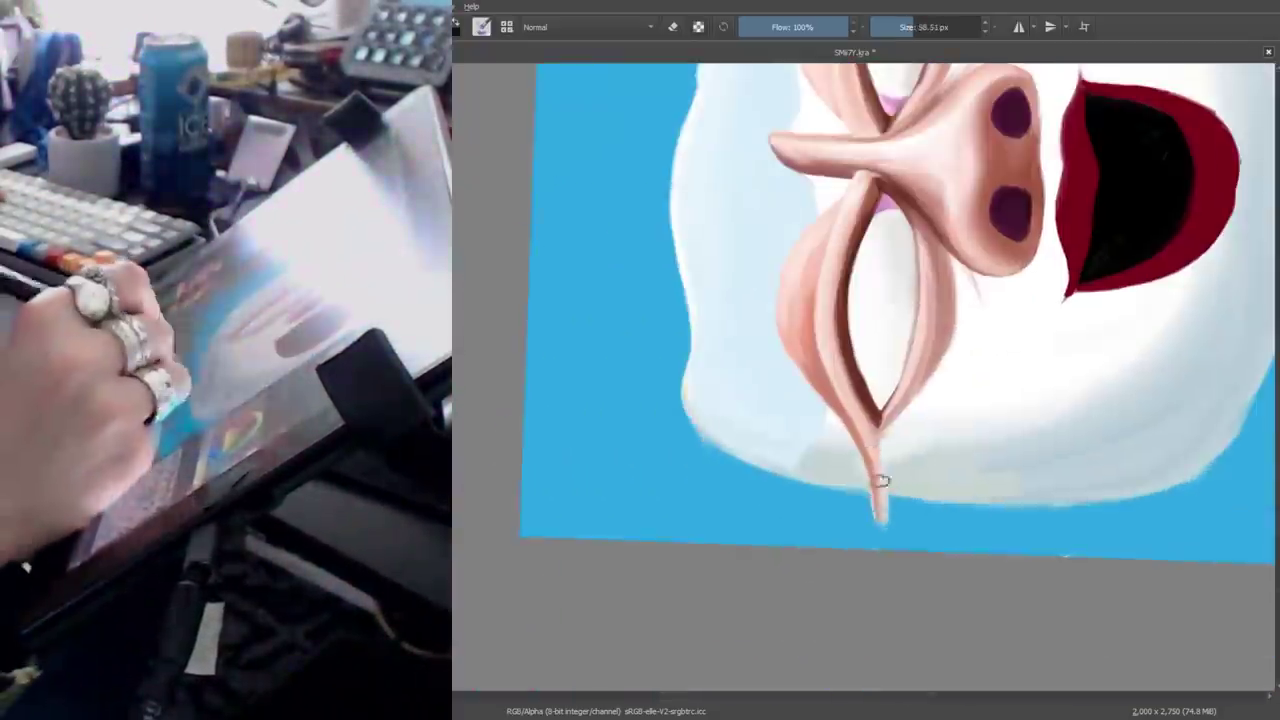
pyautogui.moveTo(917, 435)
pyautogui.mouseDown()
pyautogui.moveTo(1046, 260)
pyautogui.moveTo(1000, 280)
pyautogui.moveTo(712, 305)
pyautogui.mouseUp()
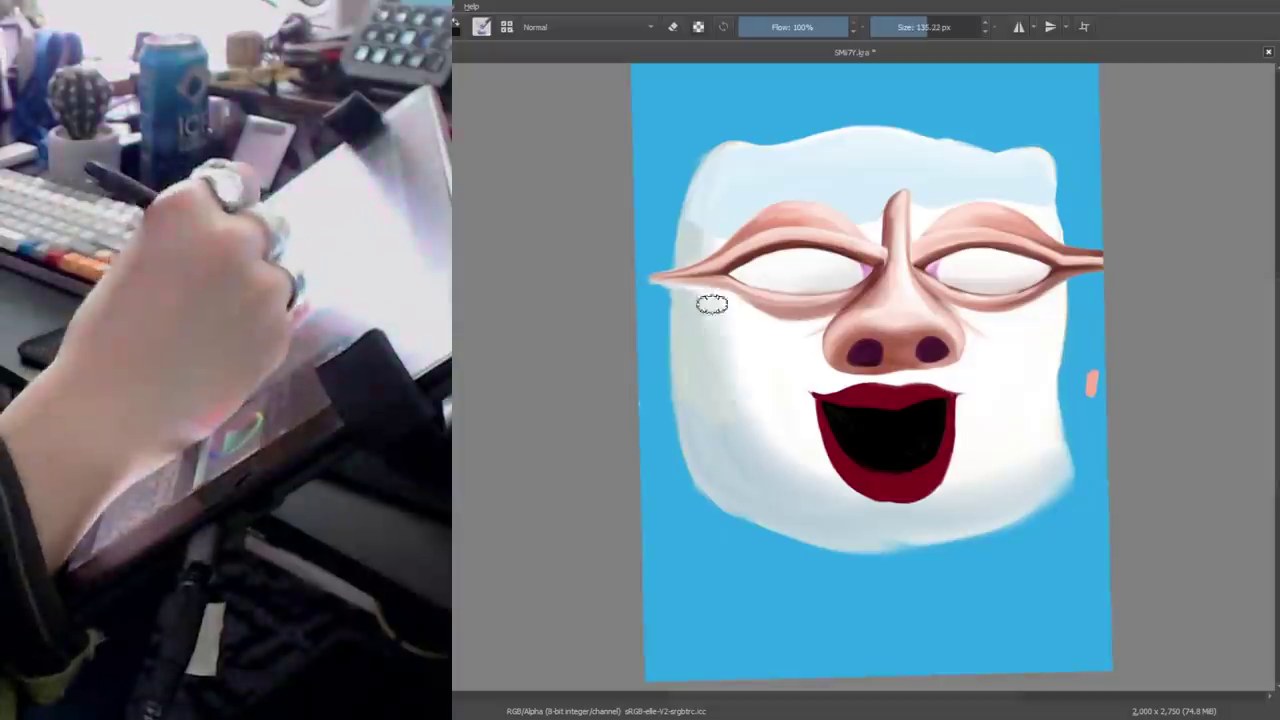
pyautogui.moveTo(758, 460)
pyautogui.mouseDown()
pyautogui.moveTo(997, 386)
pyautogui.moveTo(894, 434)
pyautogui.moveTo(911, 166)
pyautogui.moveTo(759, 451)
pyautogui.moveTo(943, 343)
pyautogui.moveTo(700, 394)
pyautogui.moveTo(813, 481)
pyautogui.mouseUp()
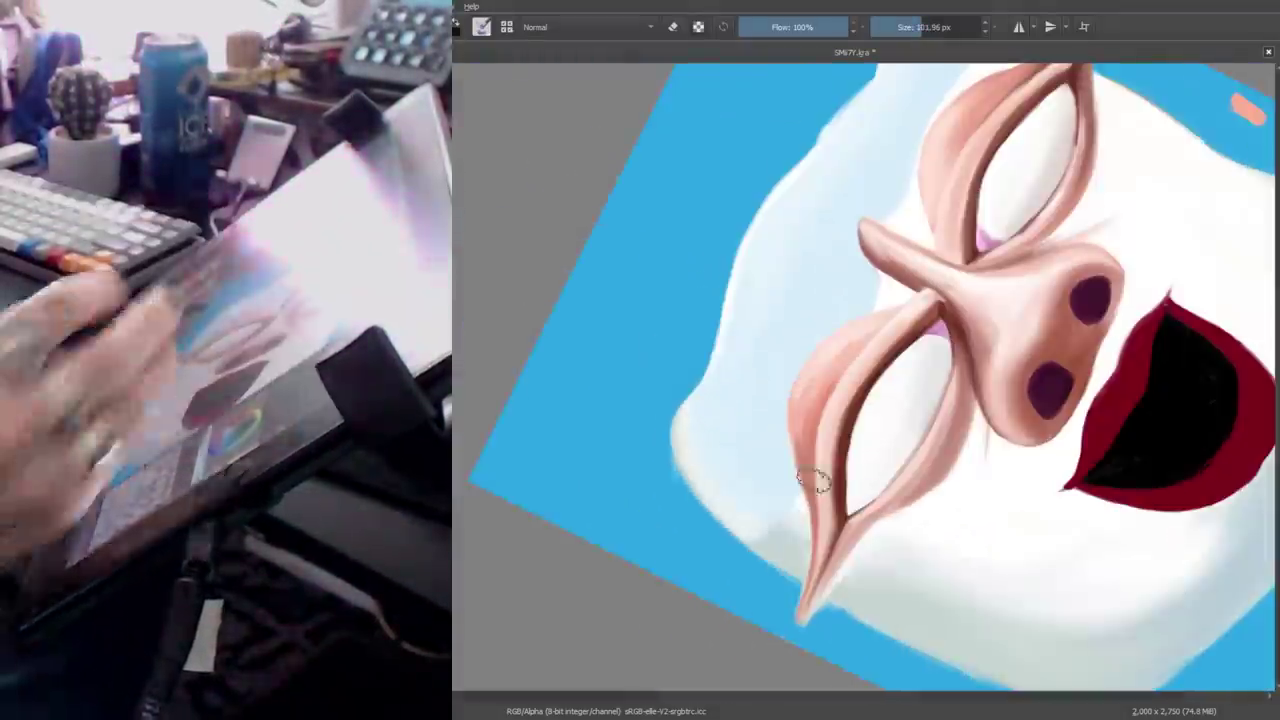
pyautogui.moveTo(751, 536)
pyautogui.mouseDown()
pyautogui.moveTo(727, 483)
pyautogui.moveTo(731, 366)
pyautogui.moveTo(1246, 371)
pyautogui.moveTo(680, 417)
pyautogui.moveTo(930, 400)
pyautogui.mouseUp()
# Blend the forehead shading and draw thin grey fold lines at the head's upper left corner with a brush of about 16 px.
pyautogui.moveTo(781, 584); pyautogui.dragTo(807, 367)
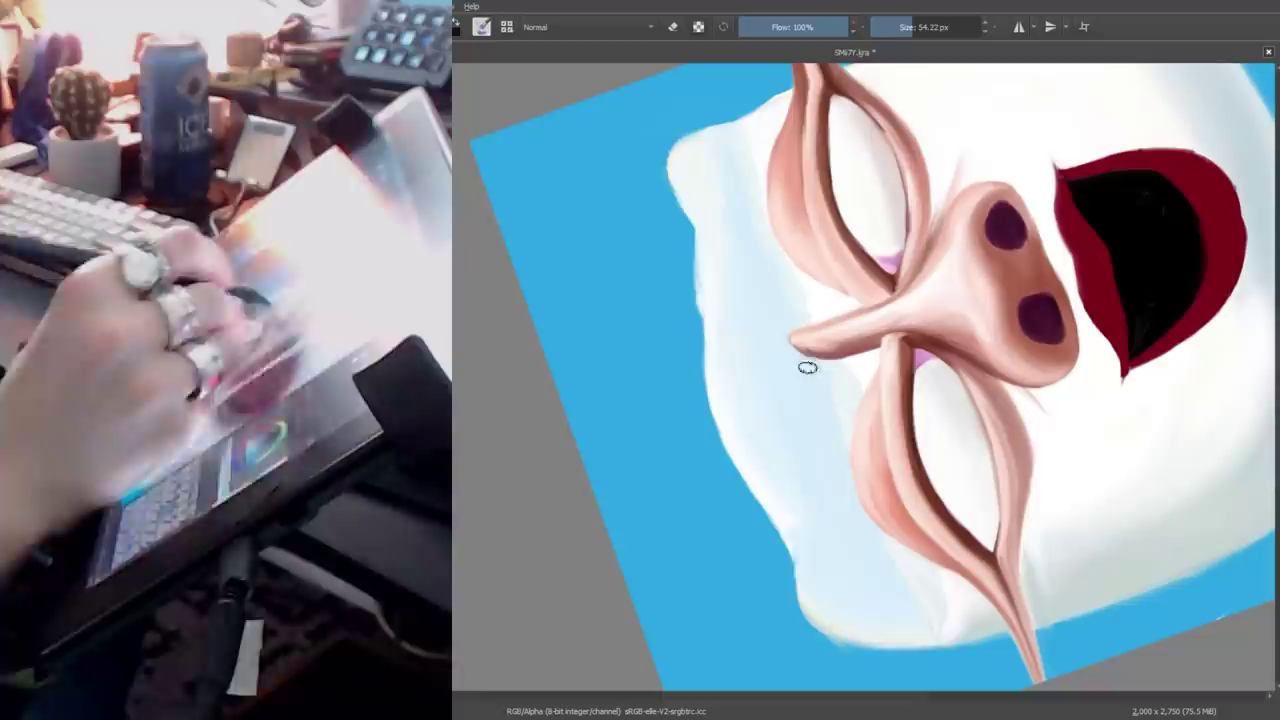
pyautogui.moveTo(805, 562)
pyautogui.mouseDown()
pyautogui.moveTo(786, 563)
pyautogui.moveTo(814, 226)
pyautogui.moveTo(693, 186)
pyautogui.moveTo(666, 466)
pyautogui.moveTo(929, 386)
pyautogui.moveTo(669, 491)
pyautogui.mouseUp()
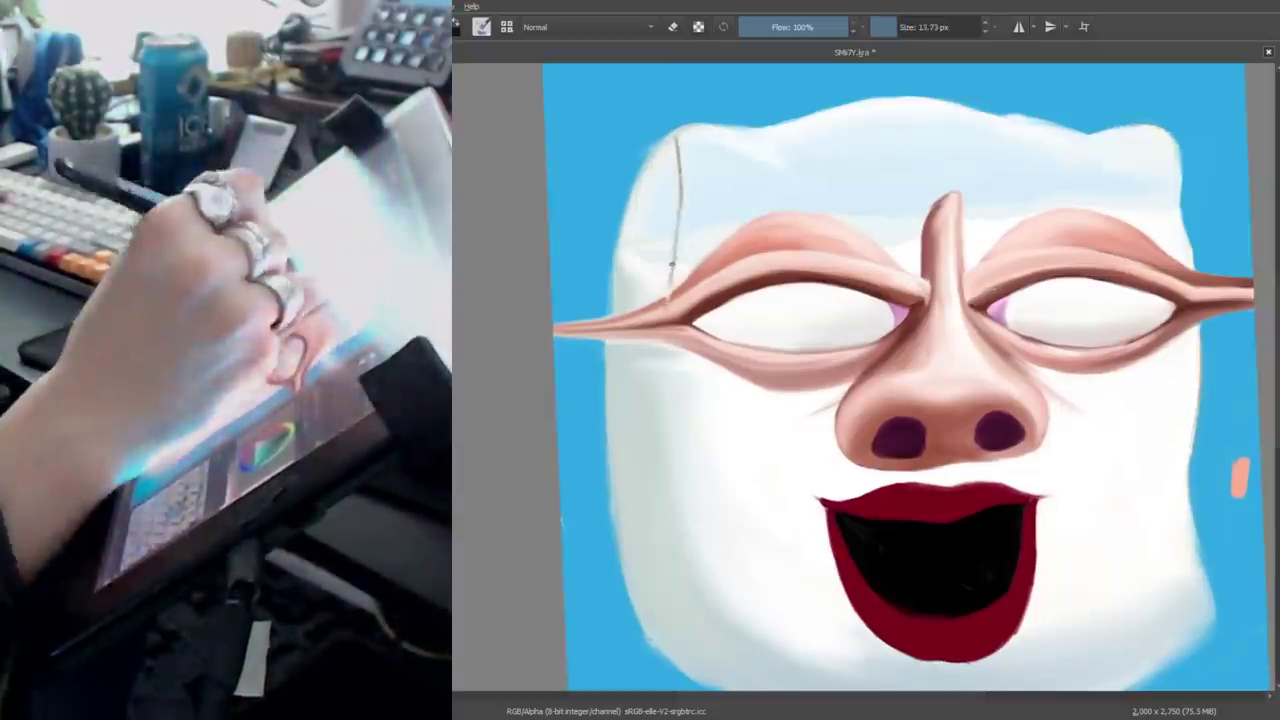
pyautogui.moveTo(671, 267)
pyautogui.mouseDown()
pyautogui.moveTo(664, 340)
pyautogui.moveTo(1057, 514)
pyautogui.moveTo(778, 330)
pyautogui.moveTo(818, 403)
pyautogui.moveTo(866, 336)
pyautogui.moveTo(771, 343)
pyautogui.moveTo(777, 417)
pyautogui.moveTo(600, 371)
pyautogui.moveTo(541, 383)
pyautogui.moveTo(920, 377)
pyautogui.moveTo(1003, 269)
pyautogui.moveTo(903, 286)
pyautogui.moveTo(855, 527)
pyautogui.moveTo(920, 114)
pyautogui.moveTo(749, 391)
pyautogui.moveTo(810, 420)
pyautogui.moveTo(813, 485)
pyautogui.moveTo(897, 453)
pyautogui.mouseUp()
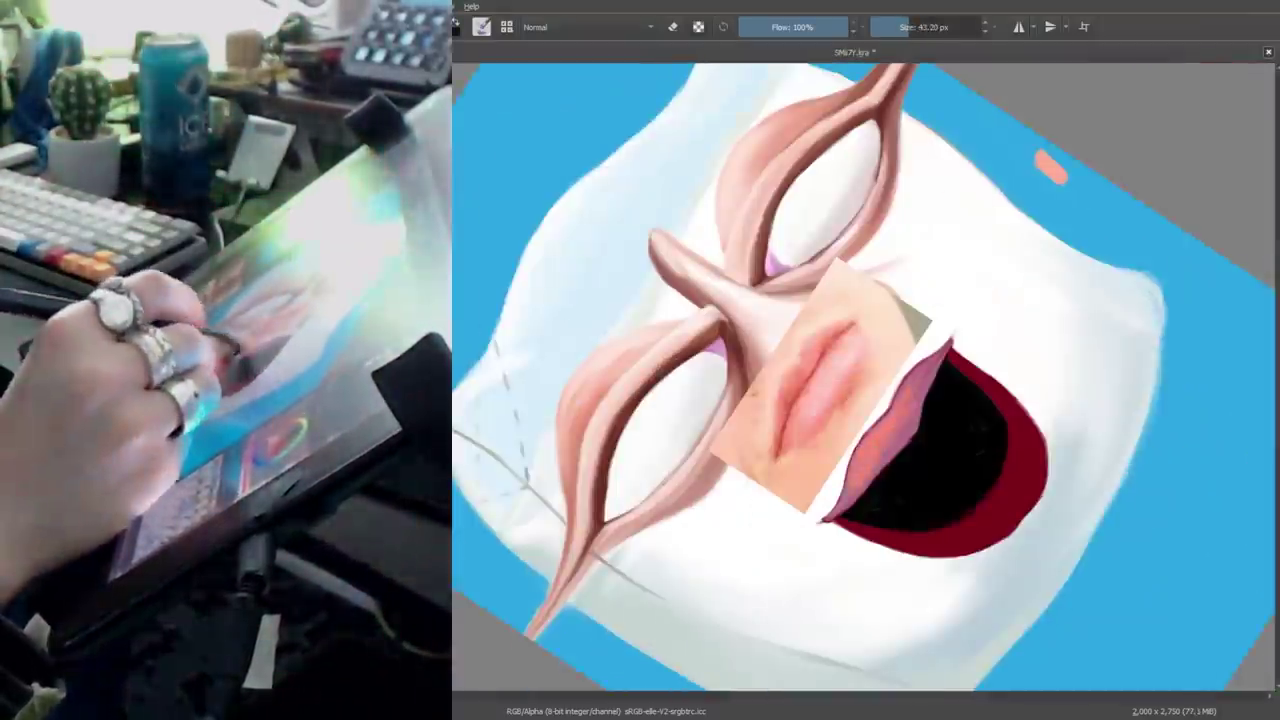
# Repaint both lips in shaded pinks with darker corners and highlights, and give the background a light-to-dark blue gradient.
pyautogui.moveTo(897, 453); pyautogui.dragTo(868, 490)
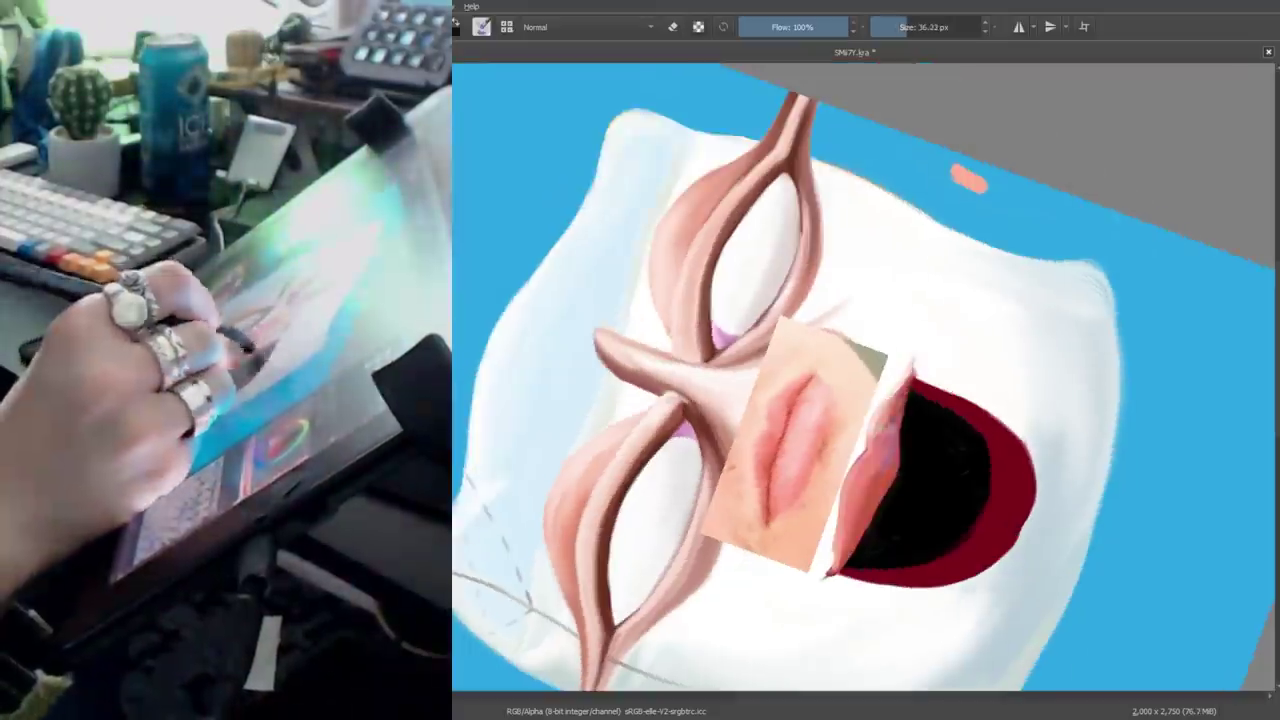
pyautogui.moveTo(939, 320)
pyautogui.mouseDown()
pyautogui.moveTo(943, 403)
pyautogui.moveTo(1025, 273)
pyautogui.mouseUp()
pyautogui.moveTo(865, 448)
pyautogui.mouseDown()
pyautogui.moveTo(900, 420)
pyautogui.moveTo(863, 347)
pyautogui.moveTo(850, 396)
pyautogui.moveTo(870, 380)
pyautogui.moveTo(888, 390)
pyautogui.moveTo(875, 410)
pyautogui.moveTo(900, 440)
pyautogui.moveTo(771, 557)
pyautogui.moveTo(851, 432)
pyautogui.moveTo(900, 400)
pyautogui.moveTo(1006, 414)
pyautogui.moveTo(1086, 369)
pyautogui.moveTo(868, 369)
pyautogui.moveTo(870, 390)
pyautogui.mouseUp()
pyautogui.moveTo(640, 290)
pyautogui.mouseDown()
pyautogui.moveTo(714, 425)
pyautogui.moveTo(760, 390)
pyautogui.moveTo(800, 388)
pyautogui.mouseUp()
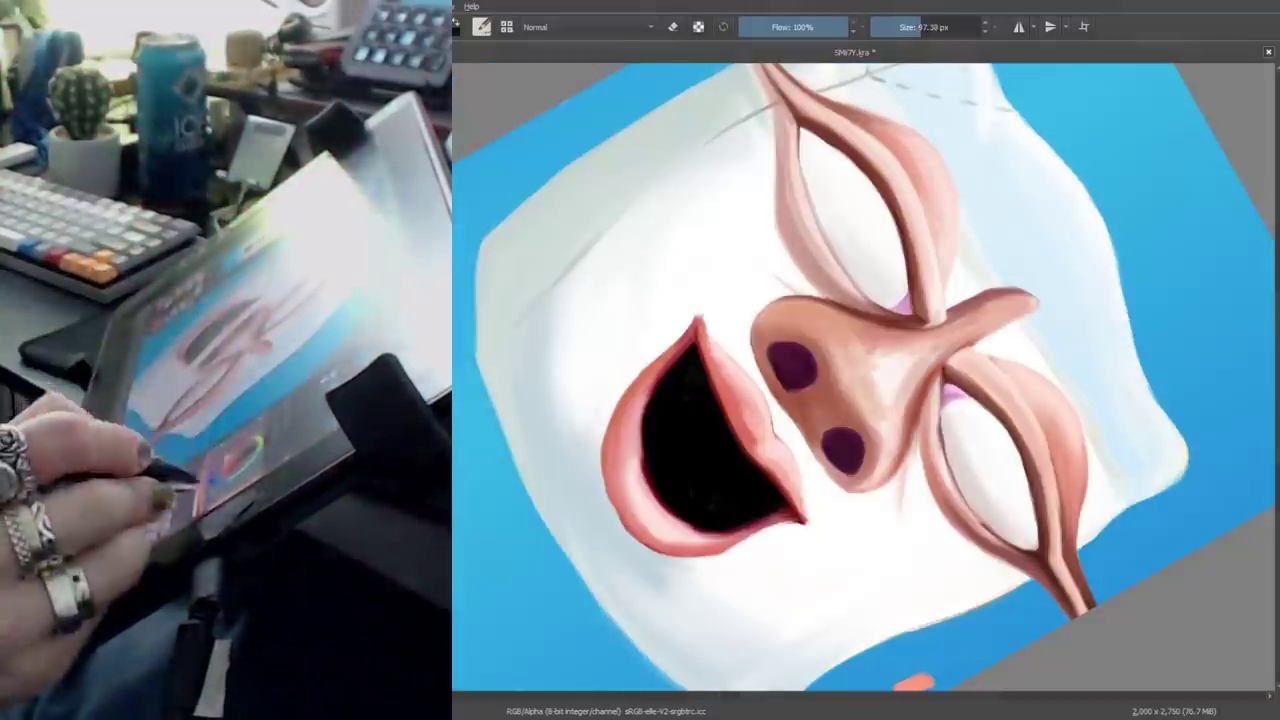
# Shade the nose with brown along the bridge and sides and add a yellowish highlight on the tip with a brush of about 65 to 97 px.
pyautogui.moveTo(881, 377)
pyautogui.mouseDown()
pyautogui.moveTo(886, 452)
pyautogui.moveTo(880, 420)
pyautogui.moveTo(903, 360)
pyautogui.moveTo(880, 330)
pyautogui.mouseUp()
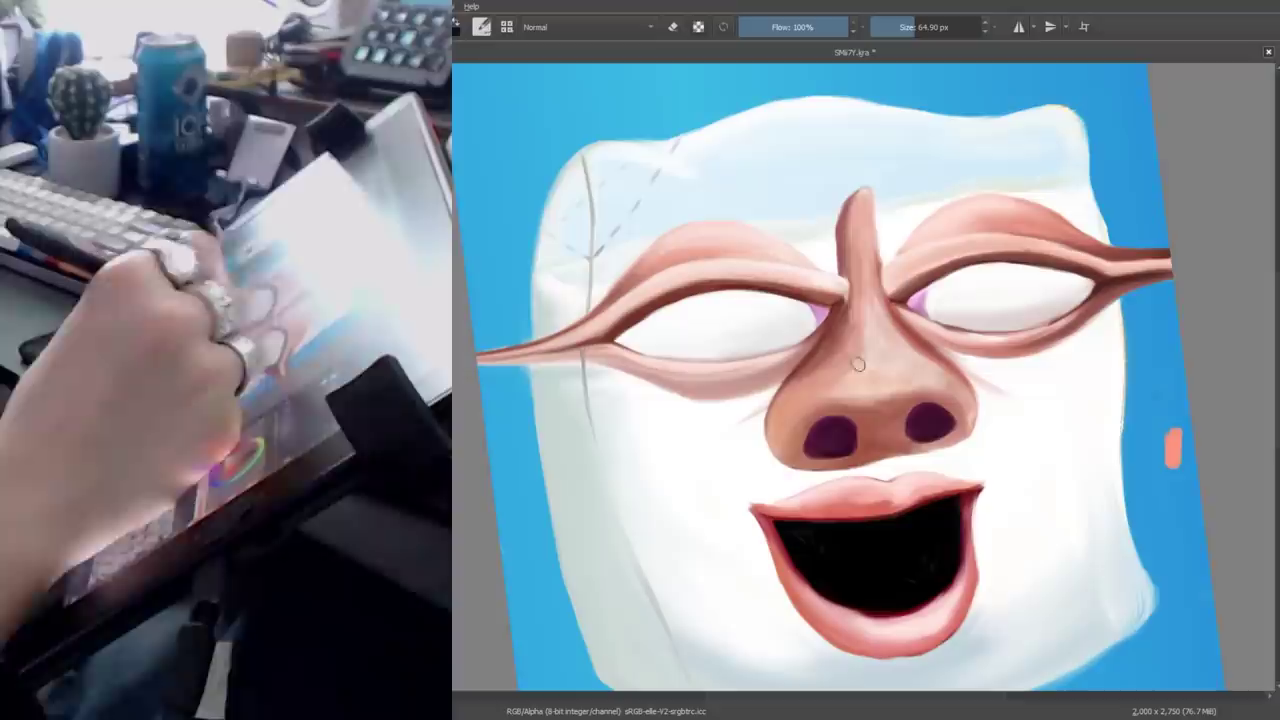
pyautogui.moveTo(860, 252)
pyautogui.mouseDown()
pyautogui.moveTo(861, 288)
pyautogui.moveTo(880, 310)
pyautogui.mouseUp()
pyautogui.moveTo(864, 220); pyautogui.dragTo(878, 318)
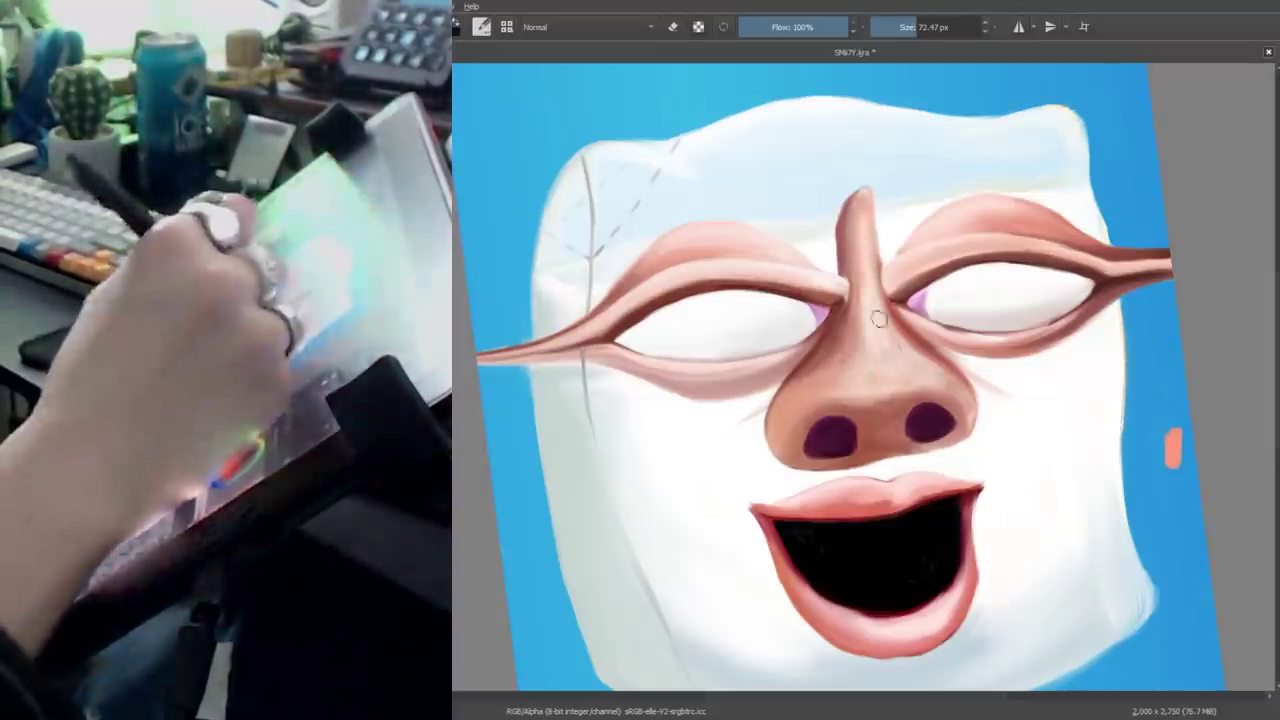
pyautogui.moveTo(862, 235); pyautogui.dragTo(866, 288)
pyautogui.moveTo(943, 286)
pyautogui.mouseDown()
pyautogui.moveTo(900, 400)
pyautogui.moveTo(923, 549)
pyautogui.moveTo(852, 414)
pyautogui.moveTo(800, 380)
pyautogui.moveTo(851, 371)
pyautogui.moveTo(870, 330)
pyautogui.moveTo(840, 400)
pyautogui.moveTo(880, 330)
pyautogui.moveTo(865, 350)
pyautogui.moveTo(745, 375)
pyautogui.mouseUp()
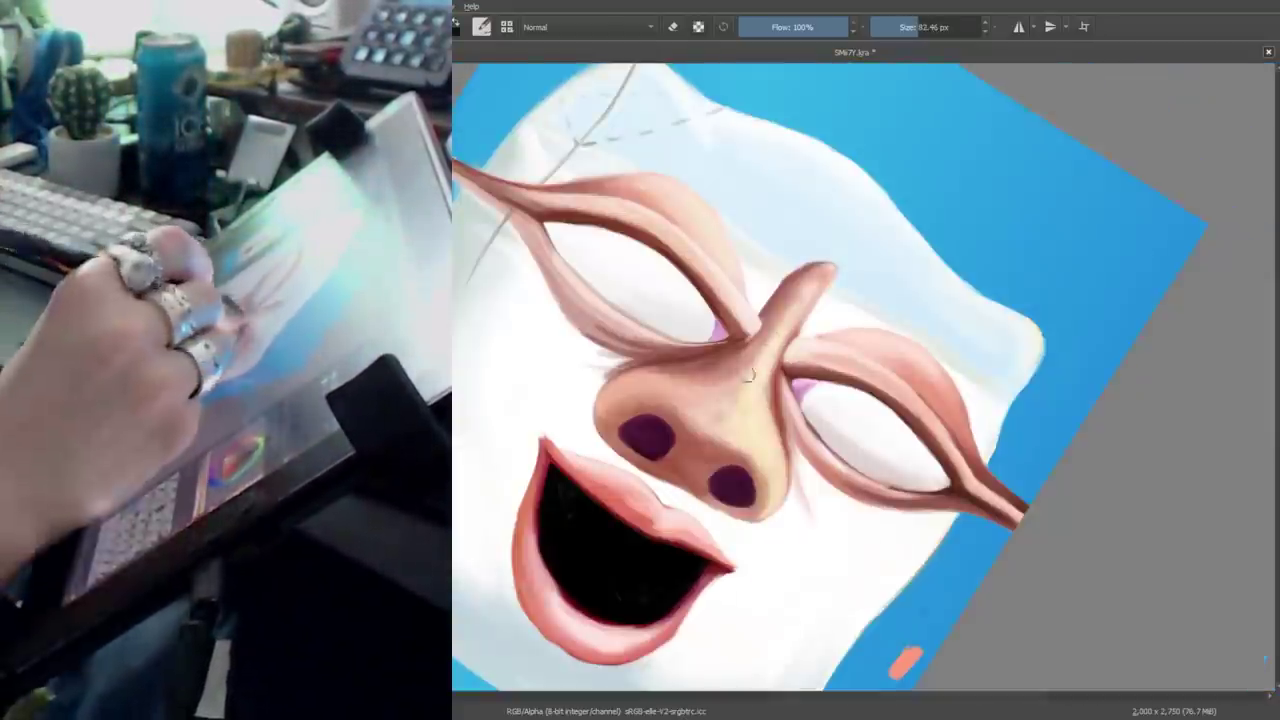
pyautogui.moveTo(750, 435)
pyautogui.mouseDown()
pyautogui.moveTo(929, 449)
pyautogui.moveTo(800, 300)
pyautogui.moveTo(860, 430)
pyautogui.moveTo(885, 395)
pyautogui.moveTo(860, 380)
pyautogui.moveTo(900, 420)
pyautogui.moveTo(1150, 440)
pyautogui.moveTo(1186, 466)
pyautogui.moveTo(1171, 420)
pyautogui.moveTo(1030, 228)
pyautogui.moveTo(860, 500)
pyautogui.mouseUp()
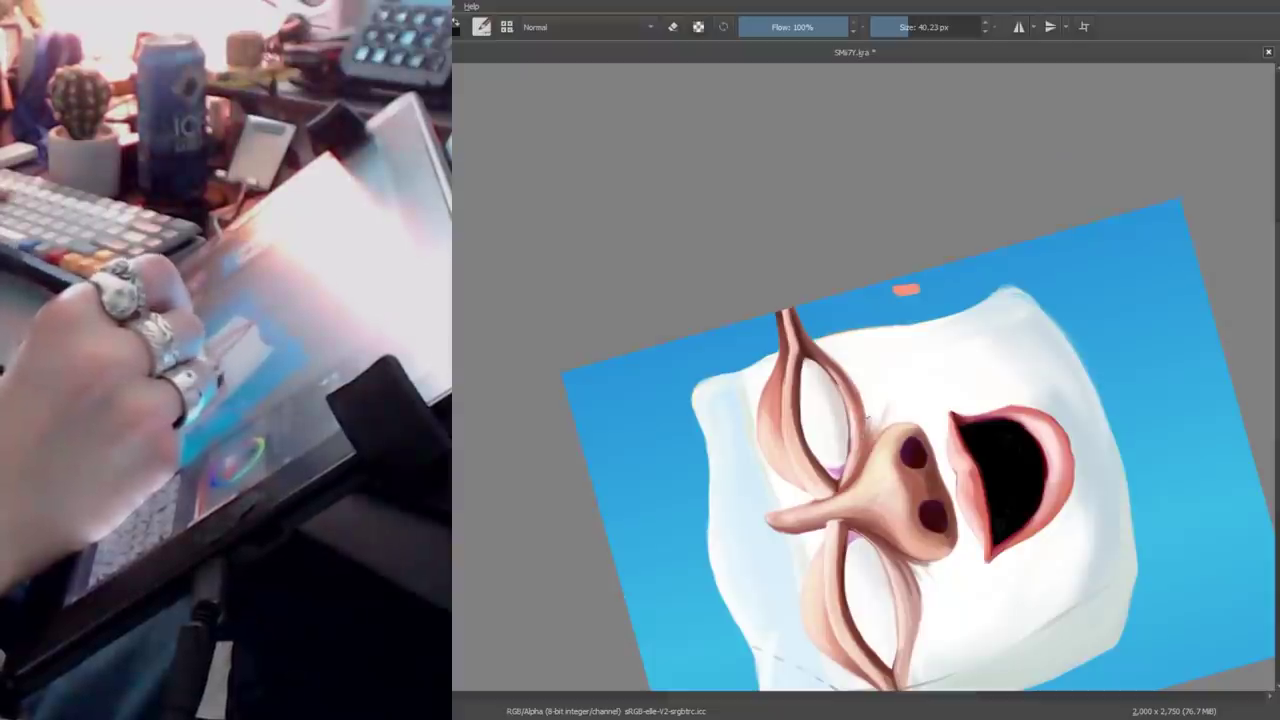
pyautogui.moveTo(866, 420); pyautogui.dragTo(976, 505)
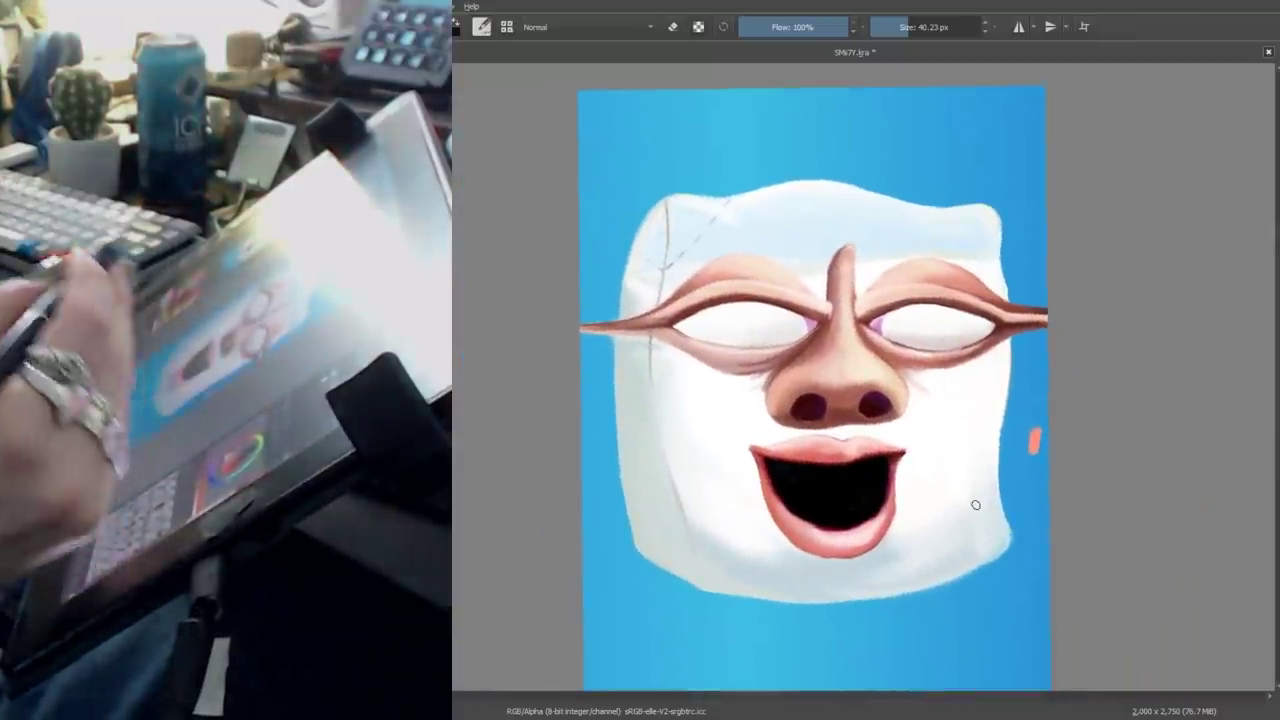
# Paint dark grey wrinkles under the inner part of the left eye beside the nose with a brush of about 74 px.
pyautogui.moveTo(1139, 427); pyautogui.dragTo(901, 268)
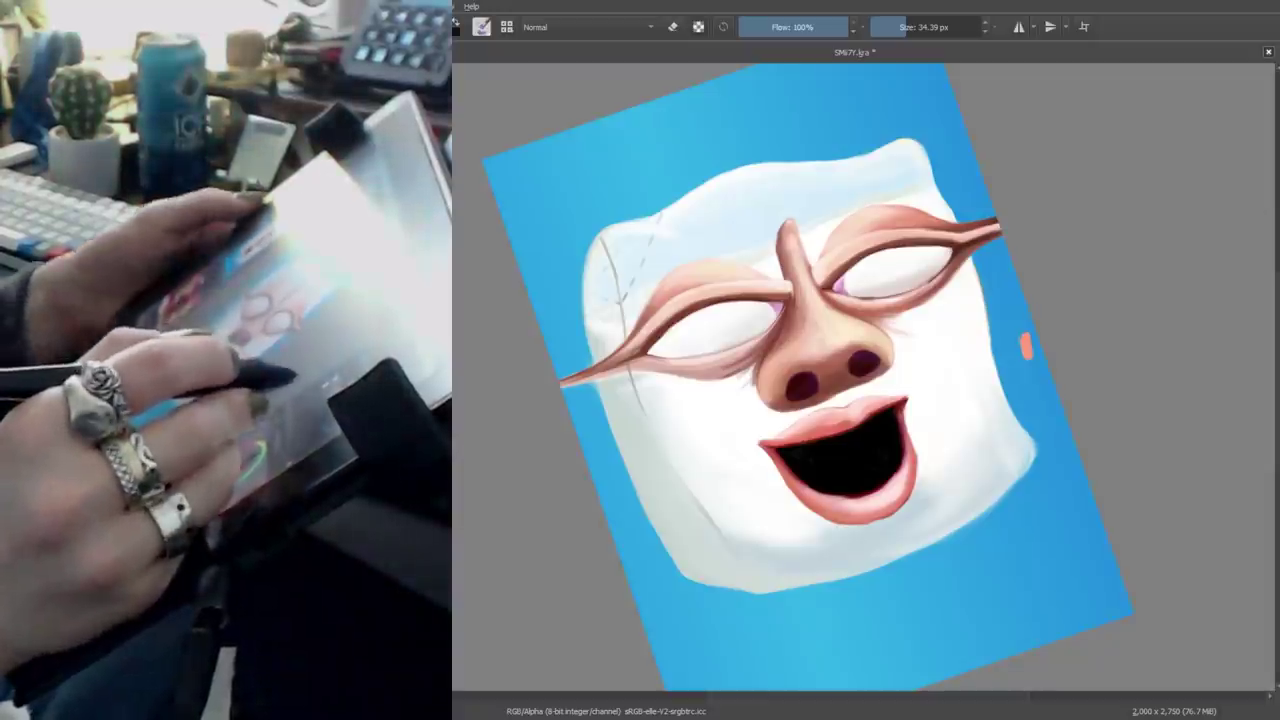
pyautogui.press('+')
pyautogui.press('-')
pyautogui.press('+')
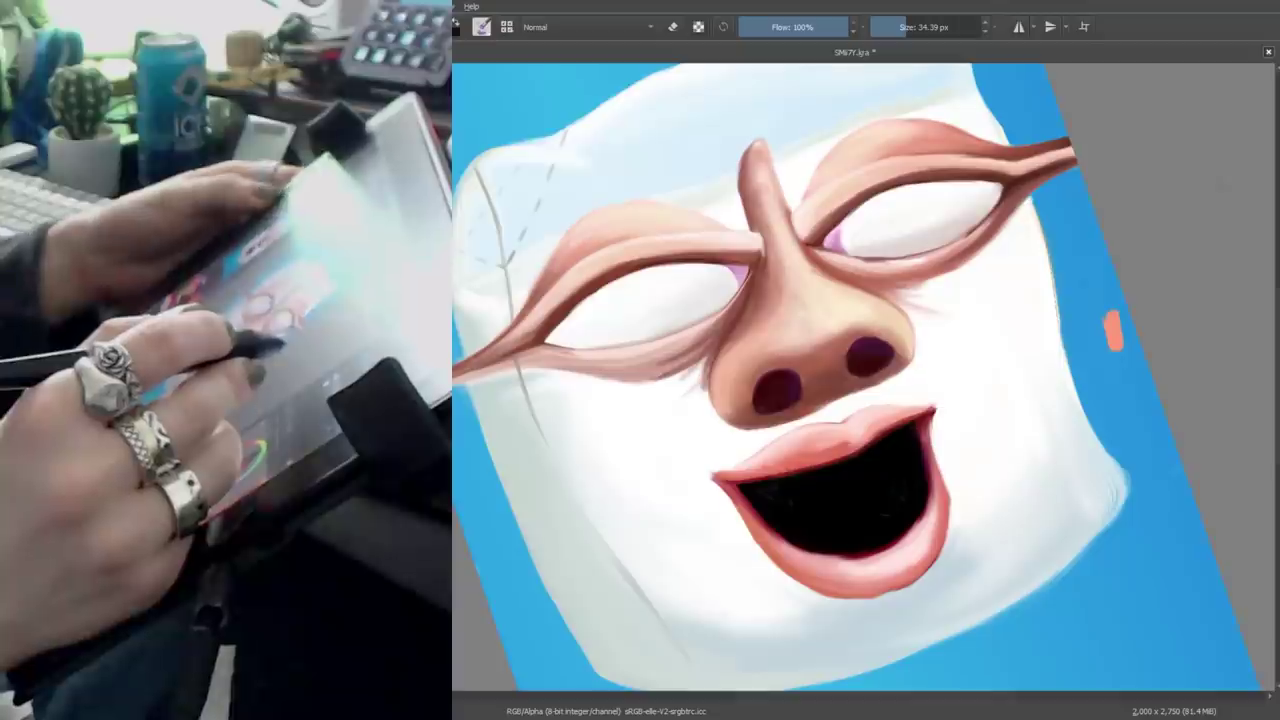
pyautogui.moveTo(763, 522); pyautogui.dragTo(763, 522)
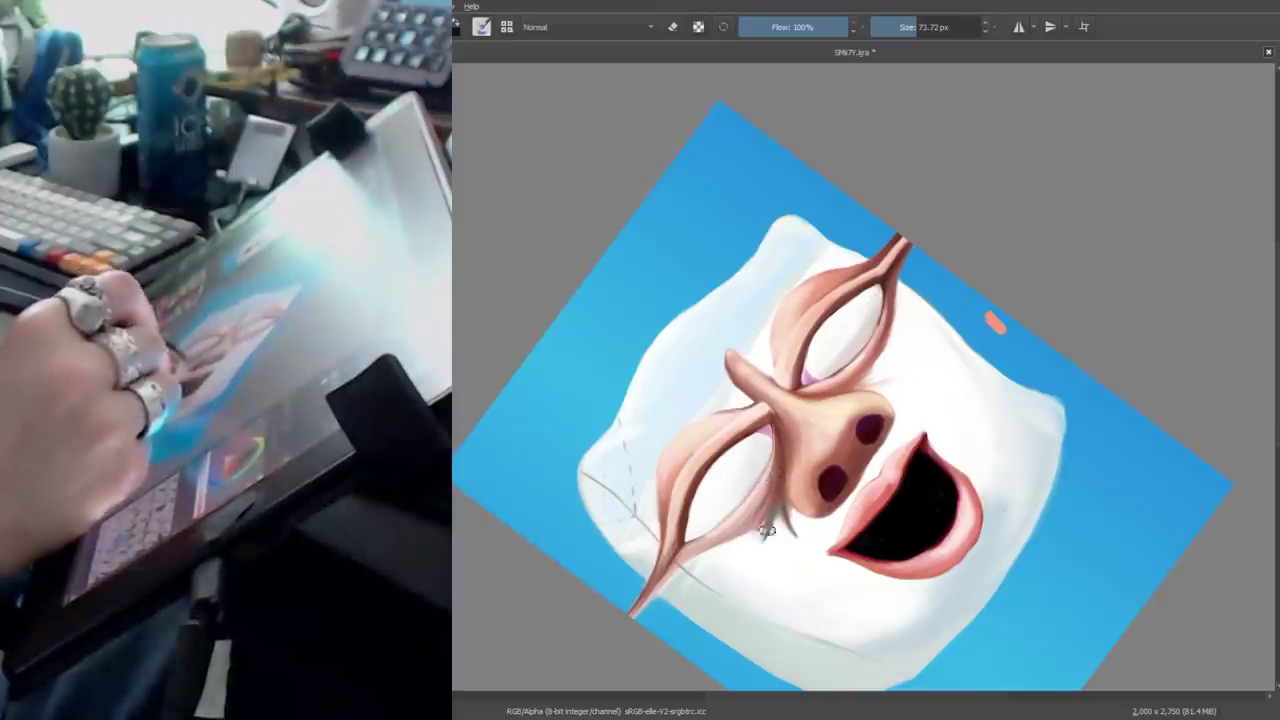
pyautogui.moveTo(765, 530)
pyautogui.mouseDown()
pyautogui.moveTo(906, 531)
pyautogui.moveTo(836, 305)
pyautogui.moveTo(672, 344)
pyautogui.moveTo(634, 277)
pyautogui.moveTo(700, 300)
pyautogui.moveTo(900, 266)
pyautogui.moveTo(783, 463)
pyautogui.moveTo(762, 343)
pyautogui.mouseUp()
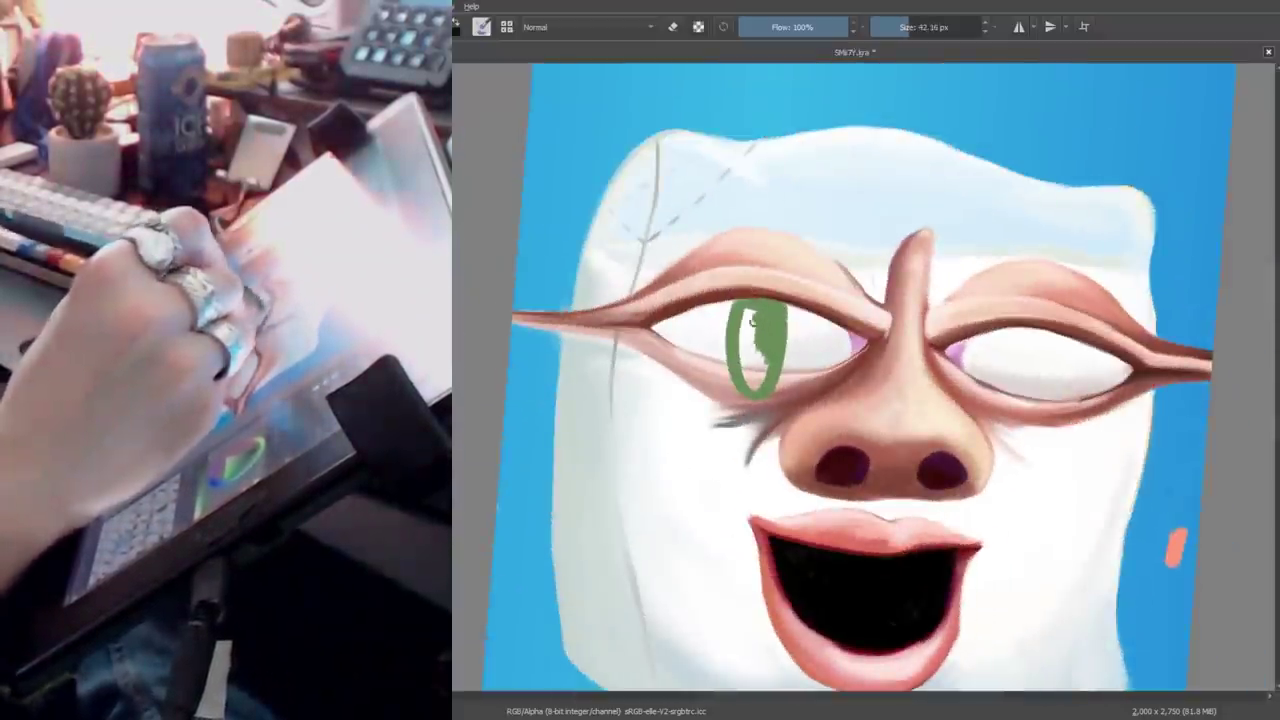
# Paint tall oval green irises in both eyes and shade them dark at the upper edge and light green below.
pyautogui.moveTo(752, 318); pyautogui.dragTo(760, 382)
pyautogui.moveTo(1018, 318); pyautogui.dragTo(1064, 345)
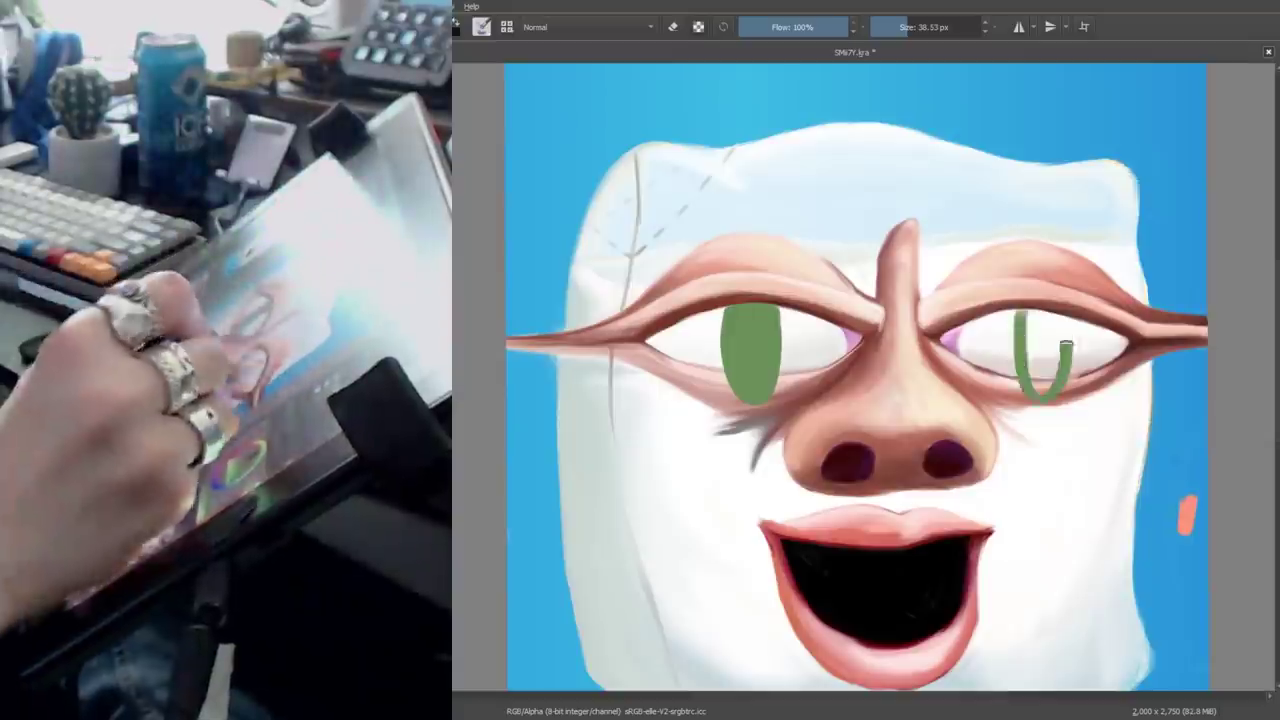
pyautogui.moveTo(880, 400)
pyautogui.mouseDown()
pyautogui.moveTo(800, 300)
pyautogui.moveTo(860, 420)
pyautogui.mouseUp()
pyautogui.moveTo(940, 385); pyautogui.dragTo(950, 440)
pyautogui.moveTo(880, 400)
pyautogui.mouseDown()
pyautogui.moveTo(800, 300)
pyautogui.moveTo(770, 330)
pyautogui.moveTo(860, 420)
pyautogui.mouseUp()
pyautogui.moveTo(645, 330); pyautogui.dragTo(683, 404)
pyautogui.moveTo(880, 400)
pyautogui.mouseDown()
pyautogui.moveTo(800, 300)
pyautogui.moveTo(860, 420)
pyautogui.mouseUp()
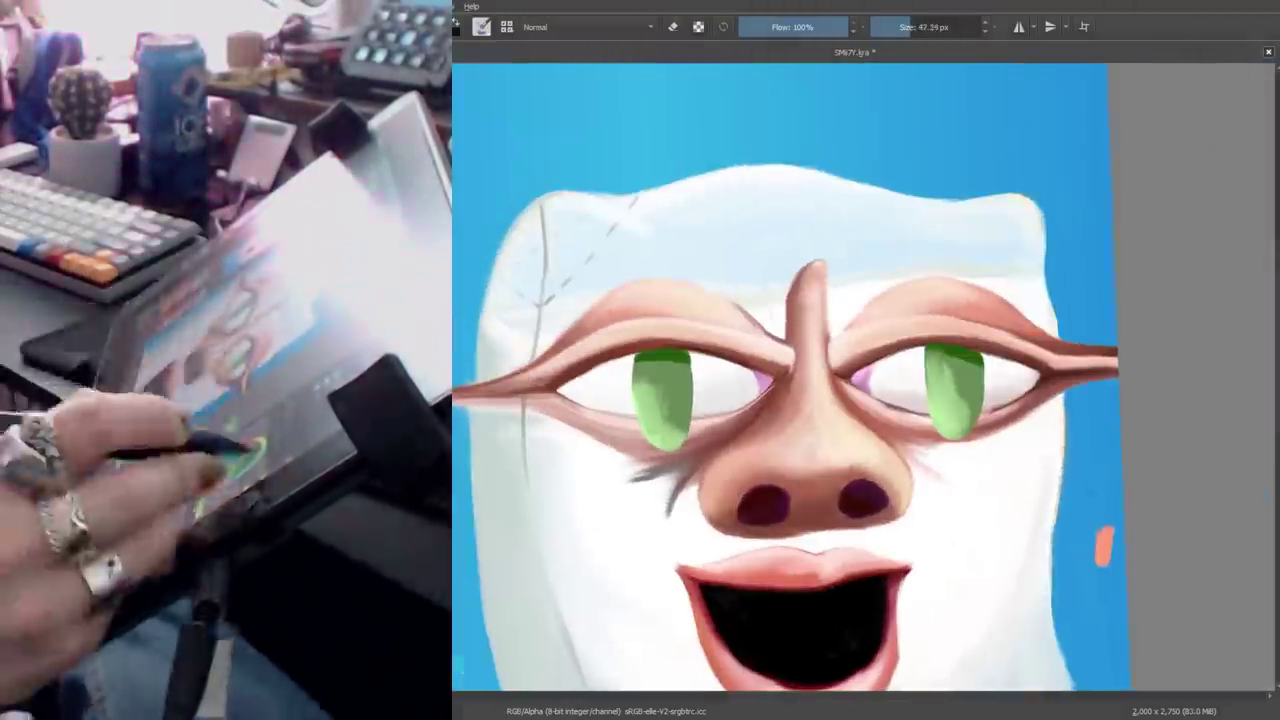
# Paint a small black oval pupil in the centre of each green iris with a brush of about 47 to 51 px.
pyautogui.moveTo(660, 378); pyautogui.dragTo(665, 395)
pyautogui.moveTo(955, 372); pyautogui.dragTo(960, 395)
pyautogui.moveTo(800, 400)
pyautogui.mouseDown()
pyautogui.moveTo(760, 380)
pyautogui.moveTo(840, 420)
pyautogui.mouseUp()
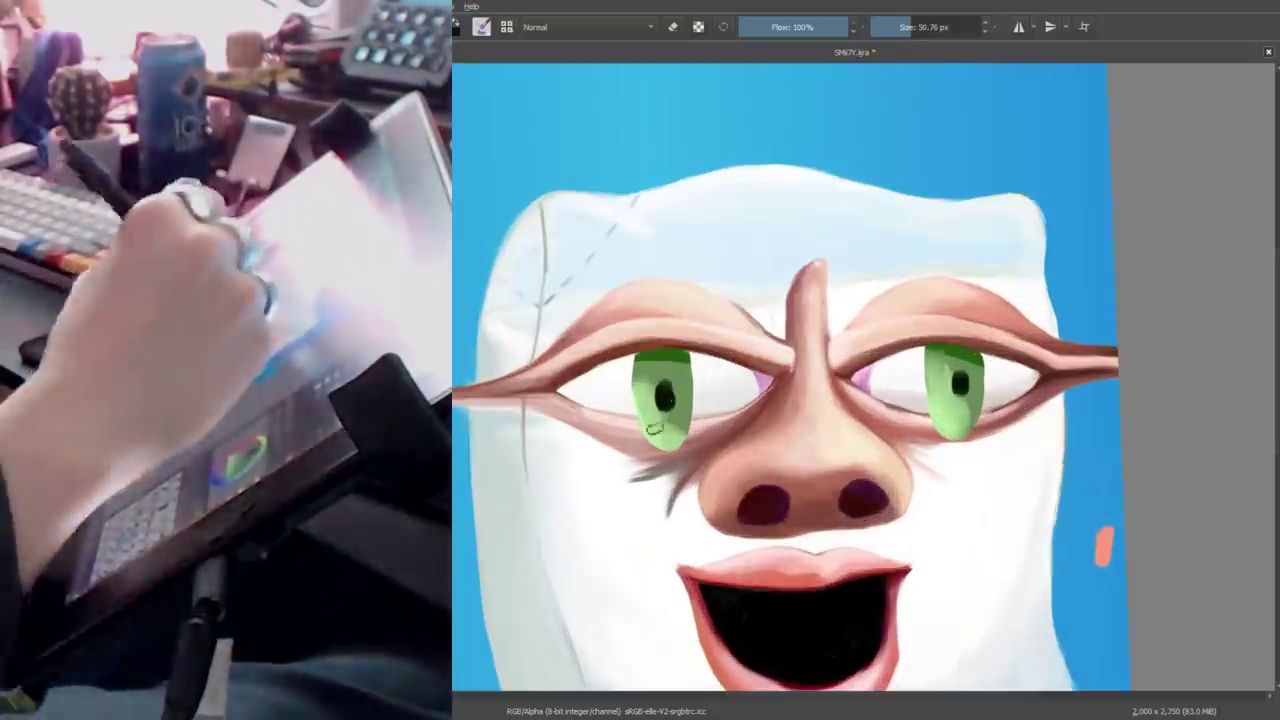
# Cover the pupils with green and paint fine light streaks radiating through both irises with a brush of about 23 to 51 px.
pyautogui.moveTo(705, 322); pyautogui.dragTo(725, 330)
pyautogui.moveTo(880, 400)
pyautogui.mouseDown()
pyautogui.moveTo(800, 300)
pyautogui.moveTo(843, 329)
pyautogui.moveTo(852, 160)
pyautogui.mouseUp()
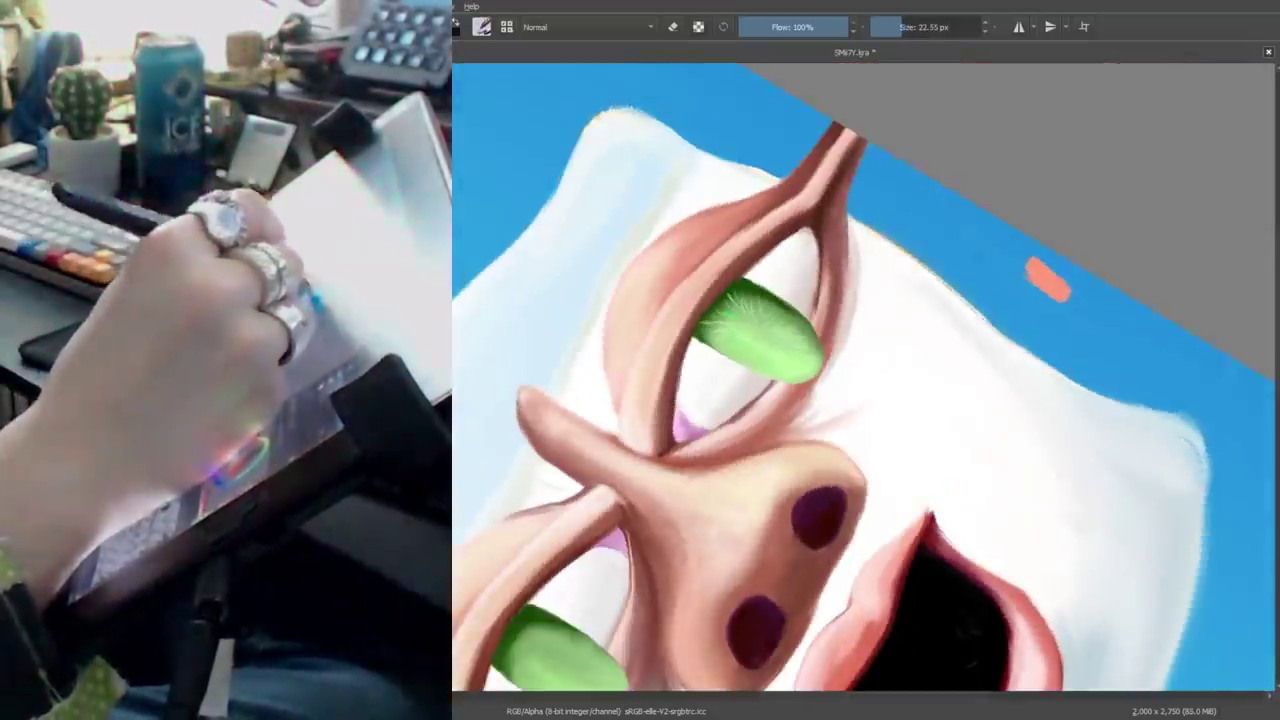
pyautogui.moveTo(813, 243)
pyautogui.mouseDown()
pyautogui.moveTo(850, 335)
pyautogui.moveTo(954, 268)
pyautogui.mouseUp()
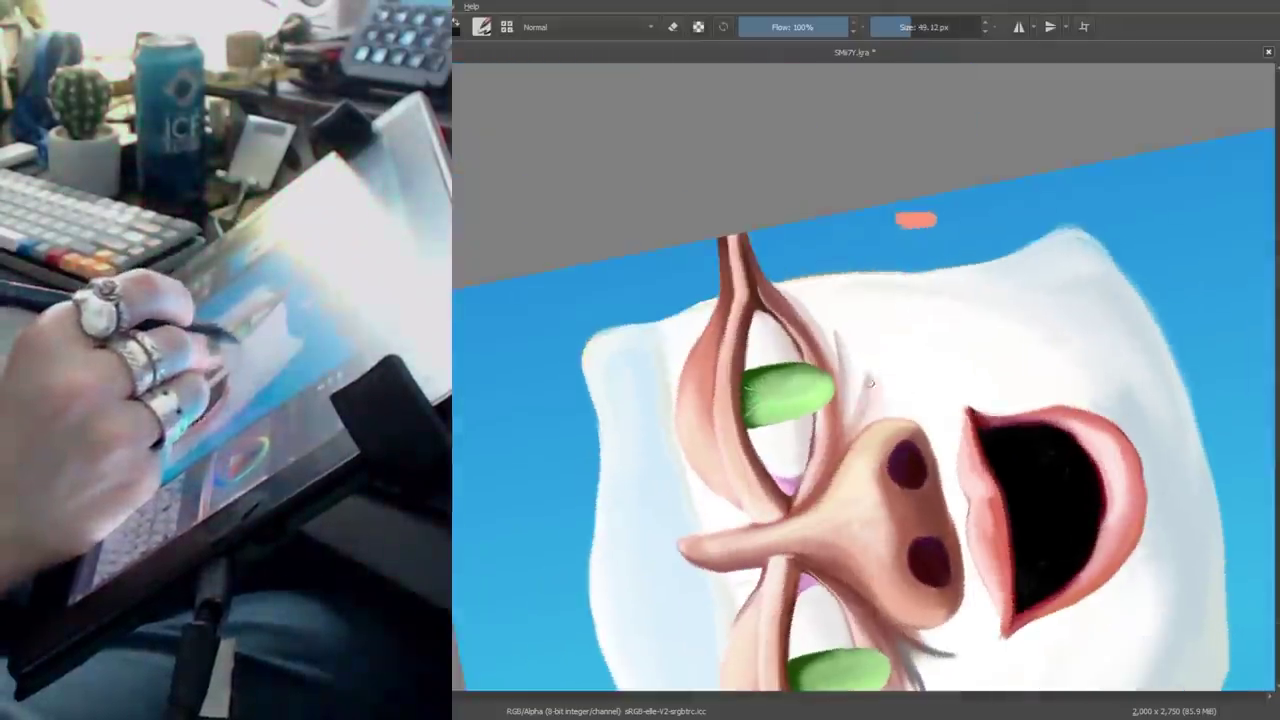
# Paint soft pink and grey wrinkles under the right eye beside the nose with a brush of about 49 px.
pyautogui.moveTo(870, 383); pyautogui.dragTo(827, 311)
pyautogui.press('5')
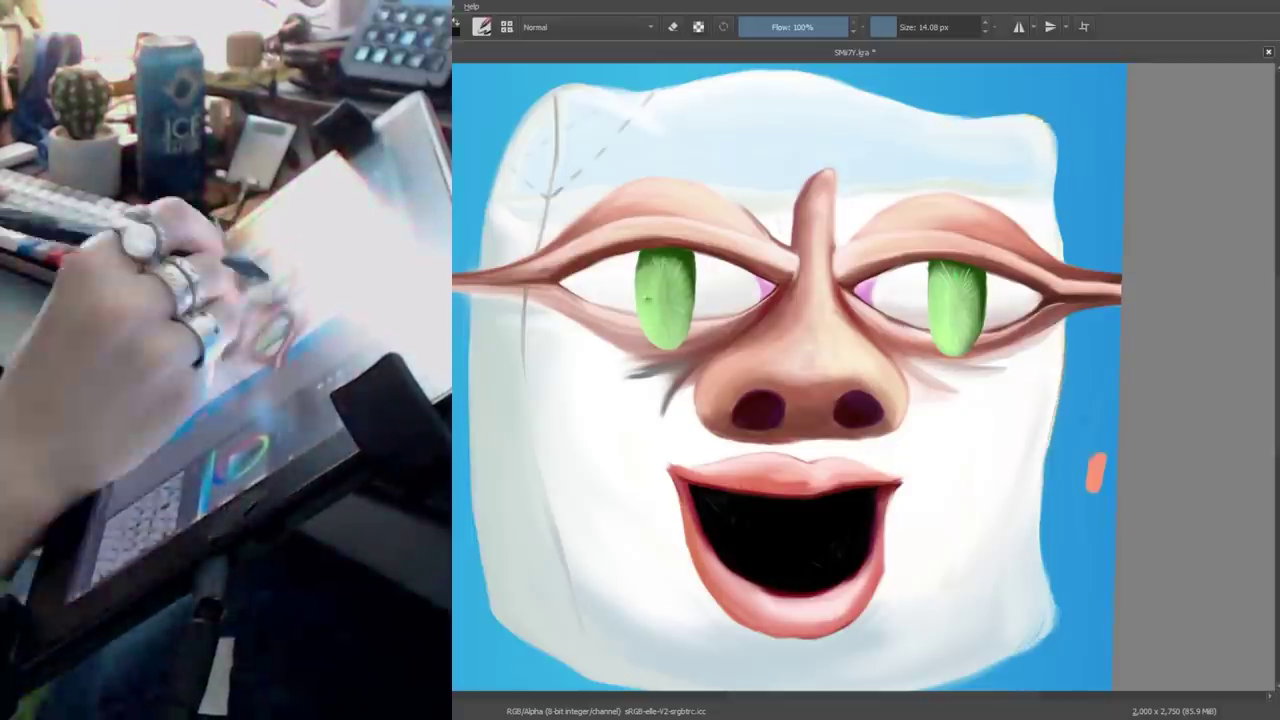
# Smooth both irises to an even light green and paint small black oval pupils with a brush of about 13 to 44 px.
pyautogui.moveTo(945, 310); pyautogui.dragTo(663, 253)
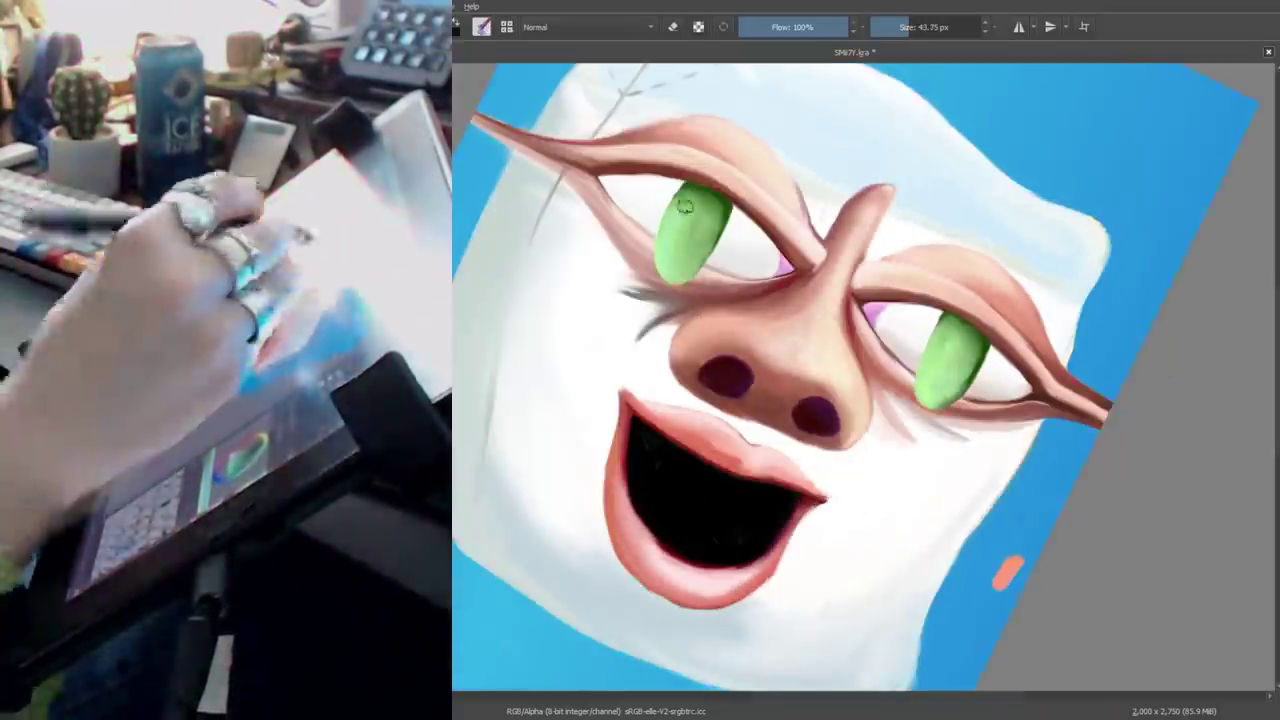
pyautogui.press('5')
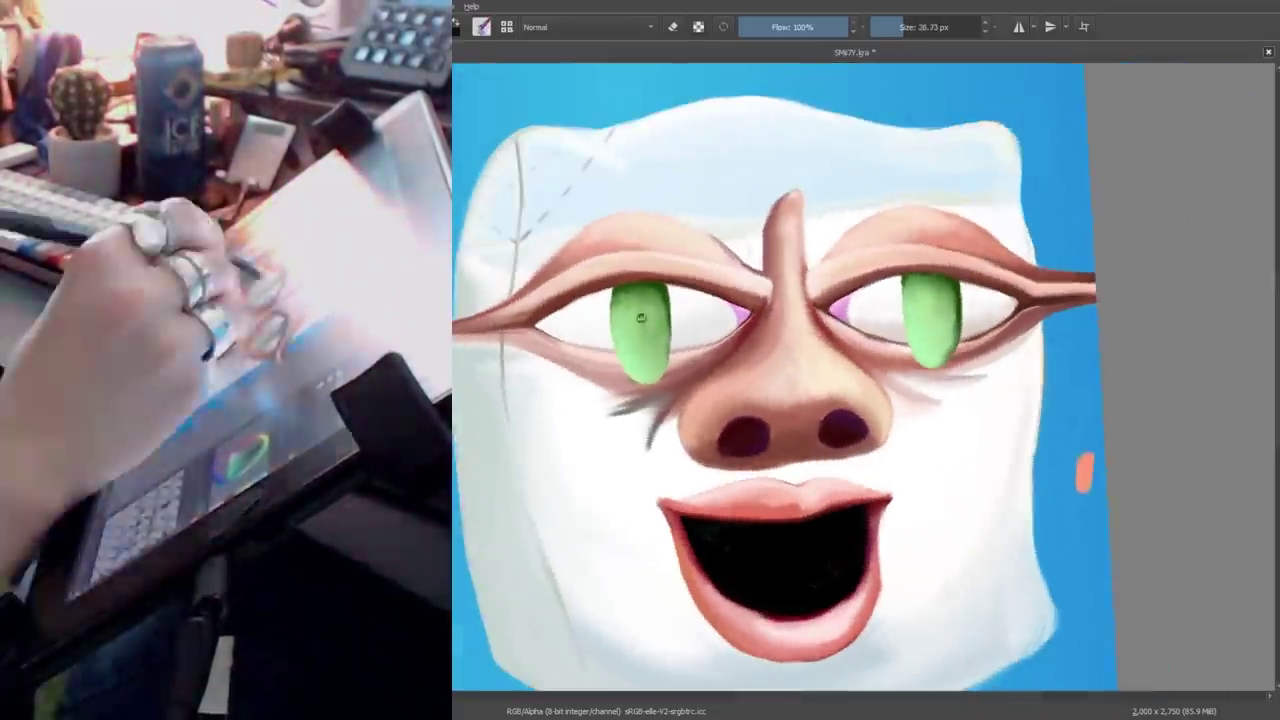
pyautogui.scroll(3, 865, 377)
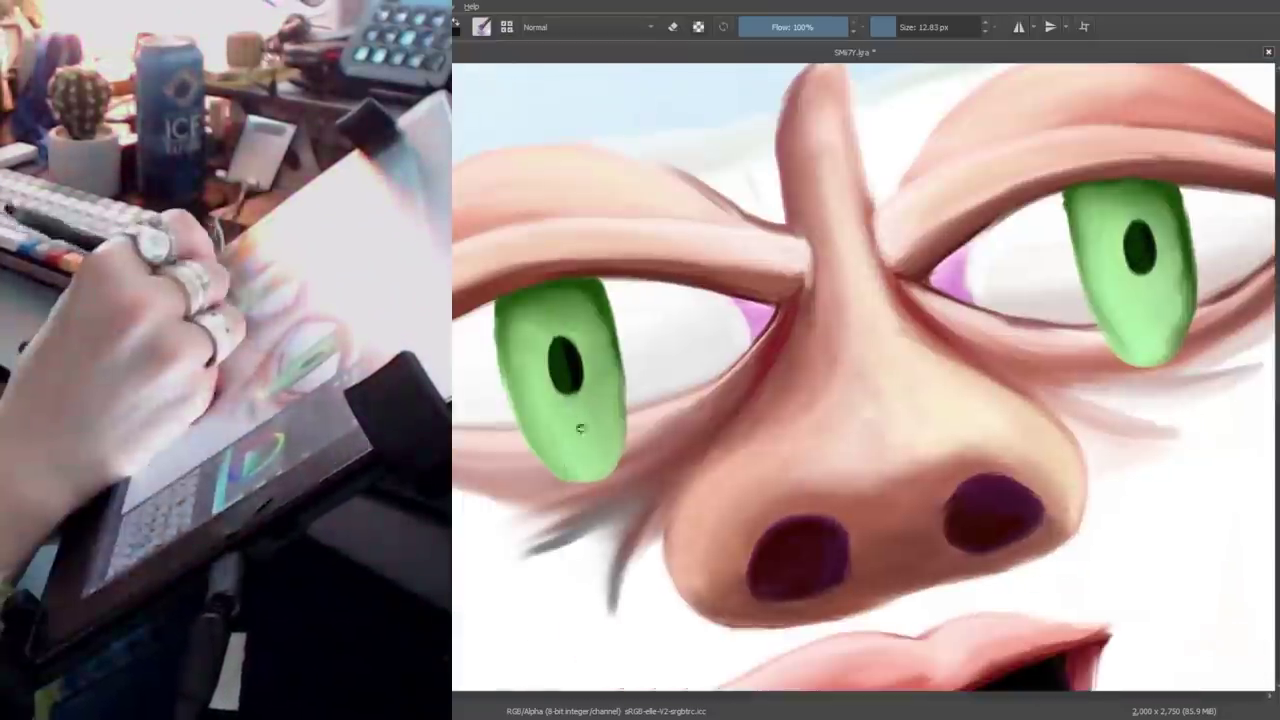
# Paint turquoise and yellow streaks radiating from the pupils across both green irises with a brush of about 17 to 22 px.
pyautogui.moveTo(575, 405); pyautogui.dragTo(745, 305)
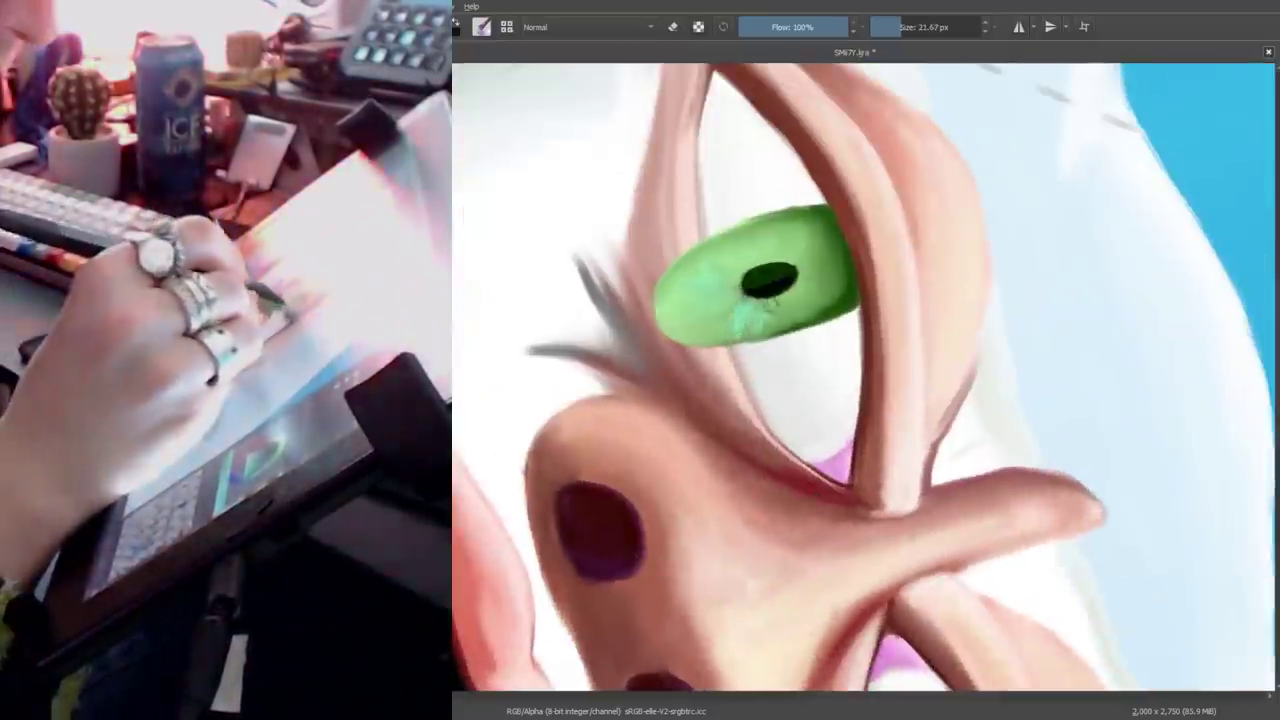
pyautogui.press('5')
pyautogui.moveTo(770, 430); pyautogui.dragTo(750, 355)
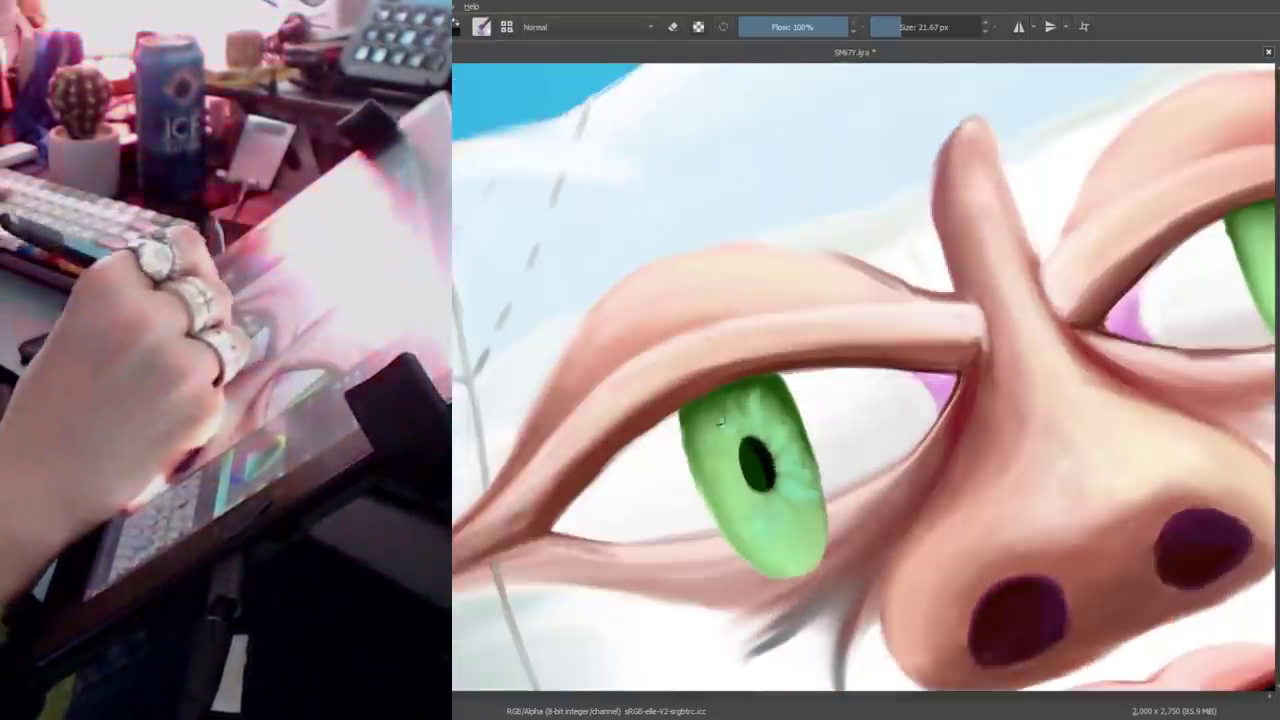
pyautogui.press('m')
pyautogui.moveTo(988, 400); pyautogui.dragTo(698, 312)
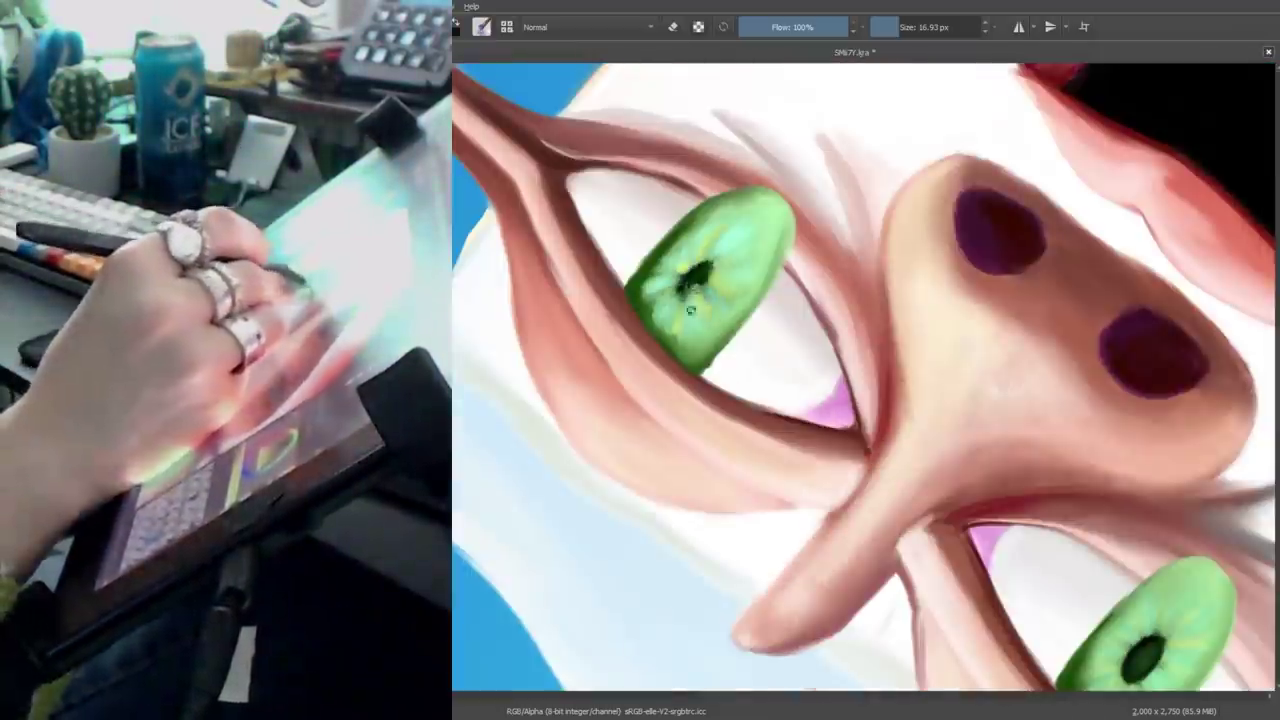
# Blend the iris streaks into pale green around the pupils and refine the dark pupils with a brush of about 18 to 37 px.
pyautogui.press('5')
pyautogui.press('-')
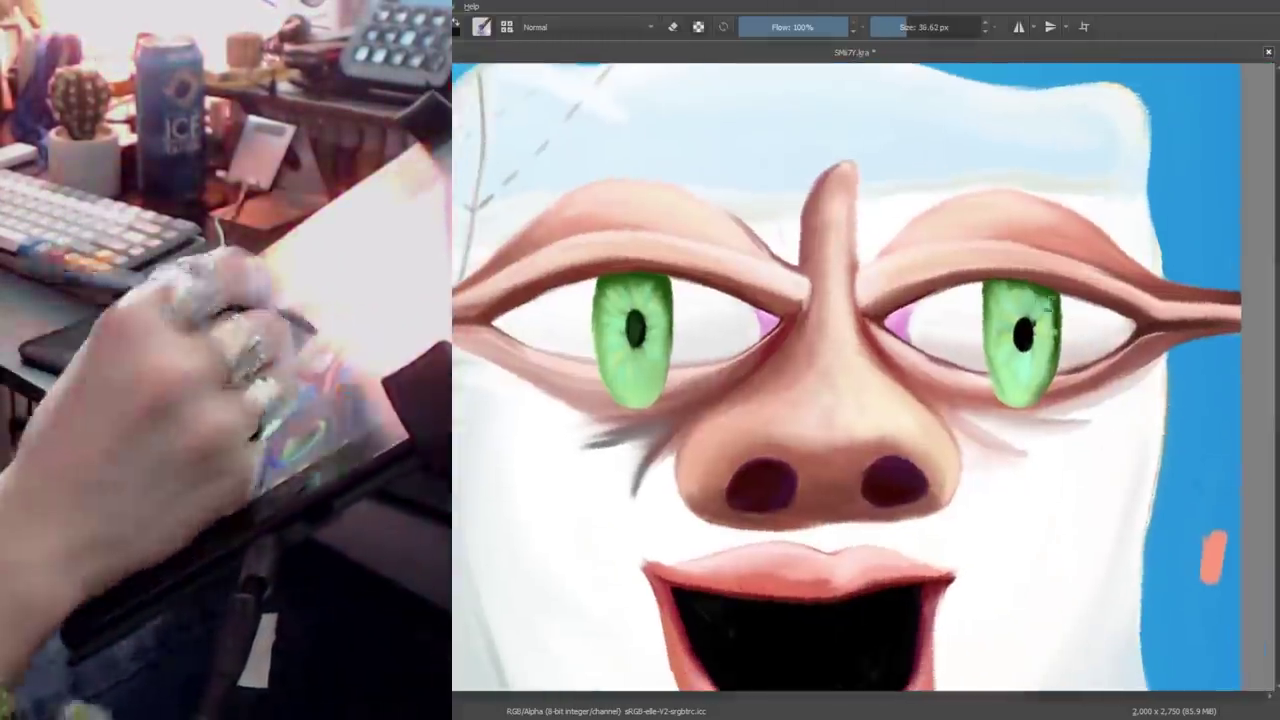
pyautogui.moveTo(1012, 352); pyautogui.dragTo(900, 300)
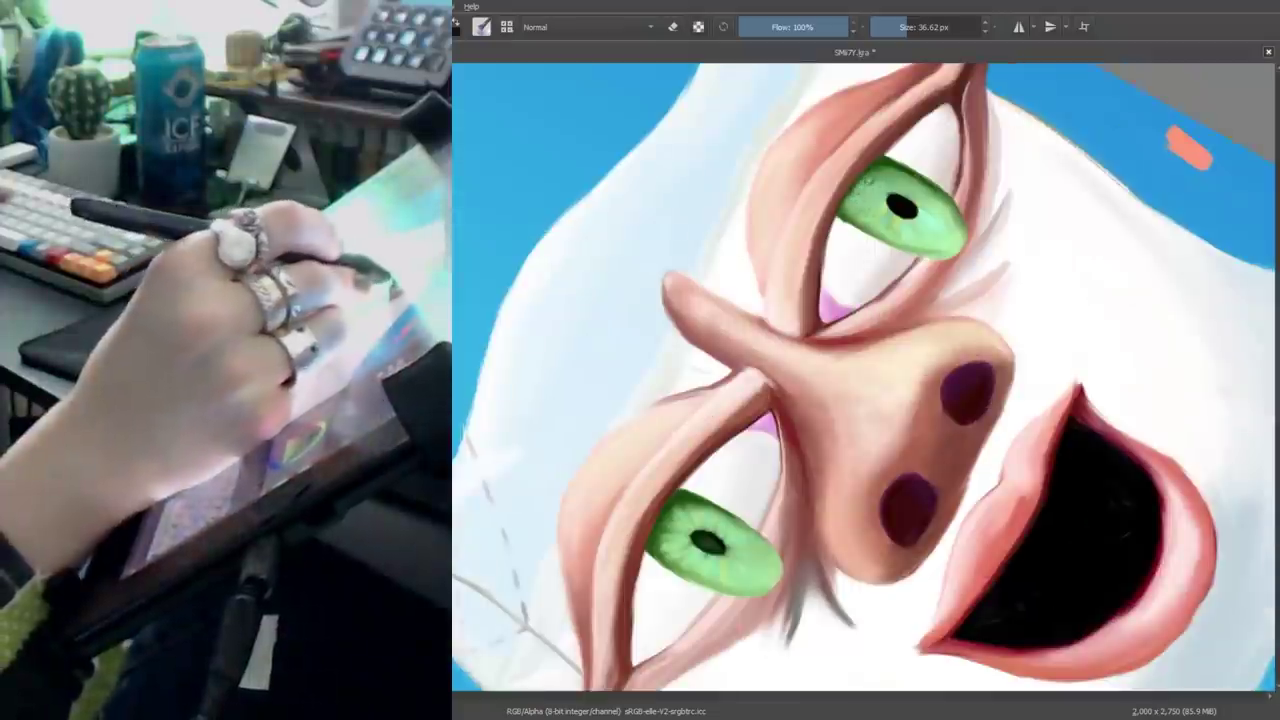
pyautogui.press('5')
pyautogui.moveTo(1045, 175); pyautogui.dragTo(1053, 157)
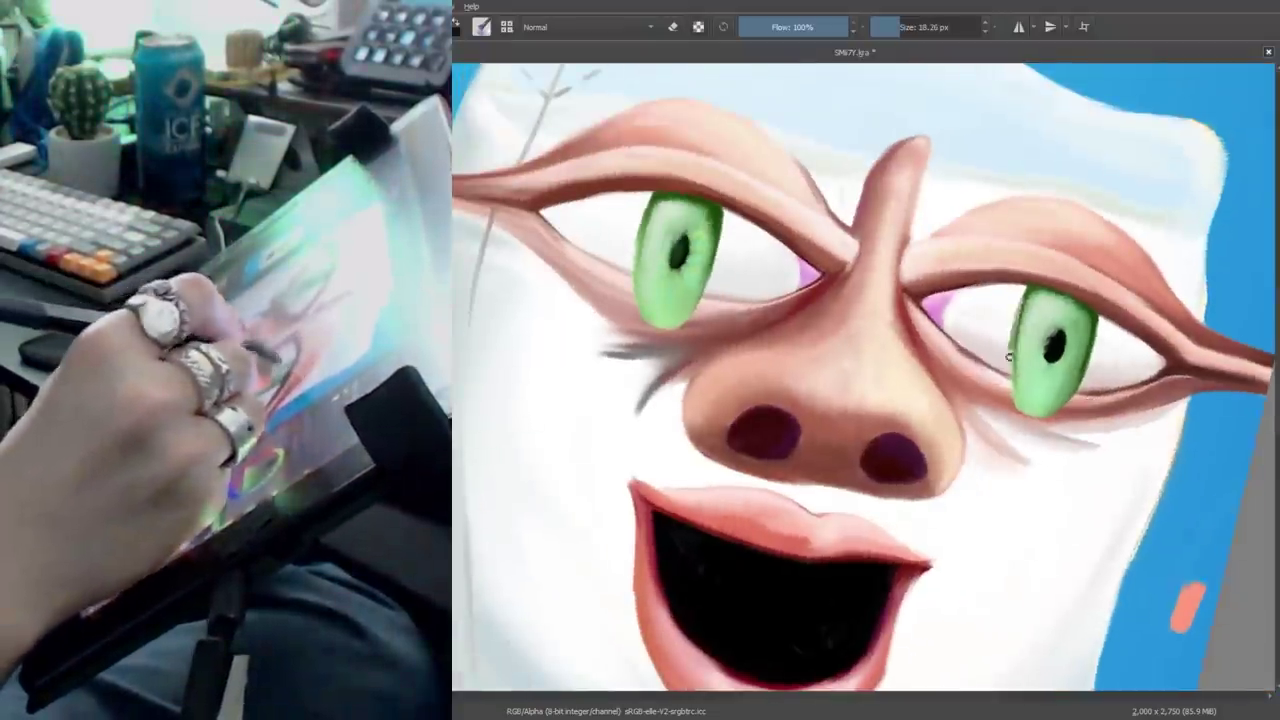
pyautogui.moveTo(865, 375)
pyautogui.mouseDown()
pyautogui.moveTo(700, 520)
pyautogui.moveTo(860, 300)
pyautogui.moveTo(880, 380)
pyautogui.moveTo(980, 300)
pyautogui.moveTo(912, 403)
pyautogui.moveTo(1000, 300)
pyautogui.mouseUp()
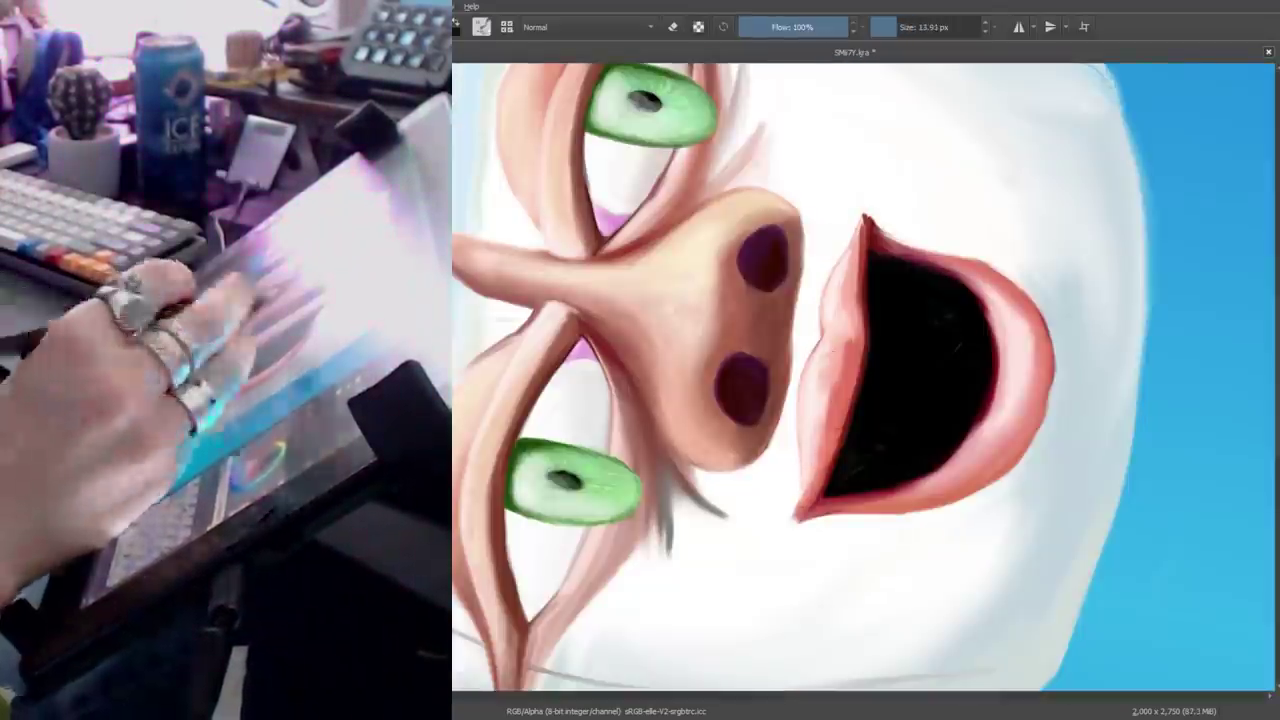
# Darken the mouth corners and inner lip edges with deep red using a brush of about 9 to 27 px.
pyautogui.moveTo(795, 503); pyautogui.dragTo(795, 448)
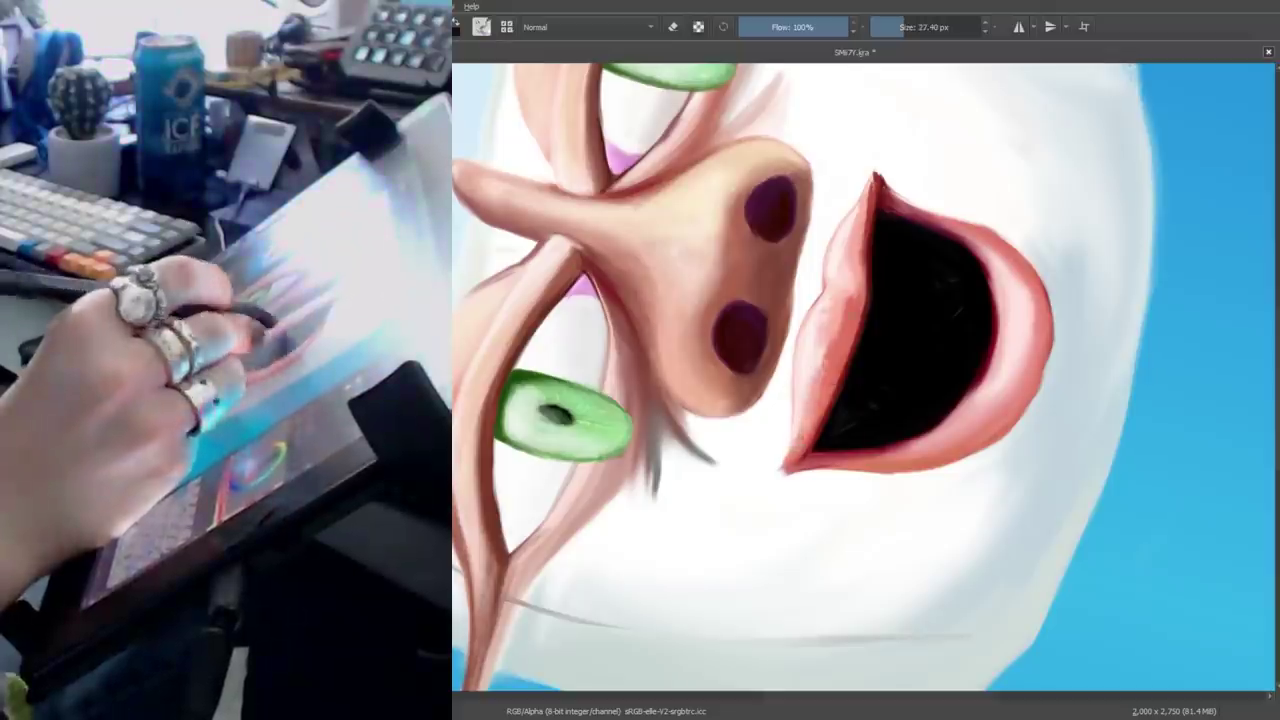
pyautogui.moveTo(900, 350); pyautogui.dragTo(980, 100)
pyautogui.moveTo(1005, 210)
pyautogui.mouseDown()
pyautogui.moveTo(1022, 441)
pyautogui.moveTo(960, 330)
pyautogui.mouseUp()
pyautogui.press('m')
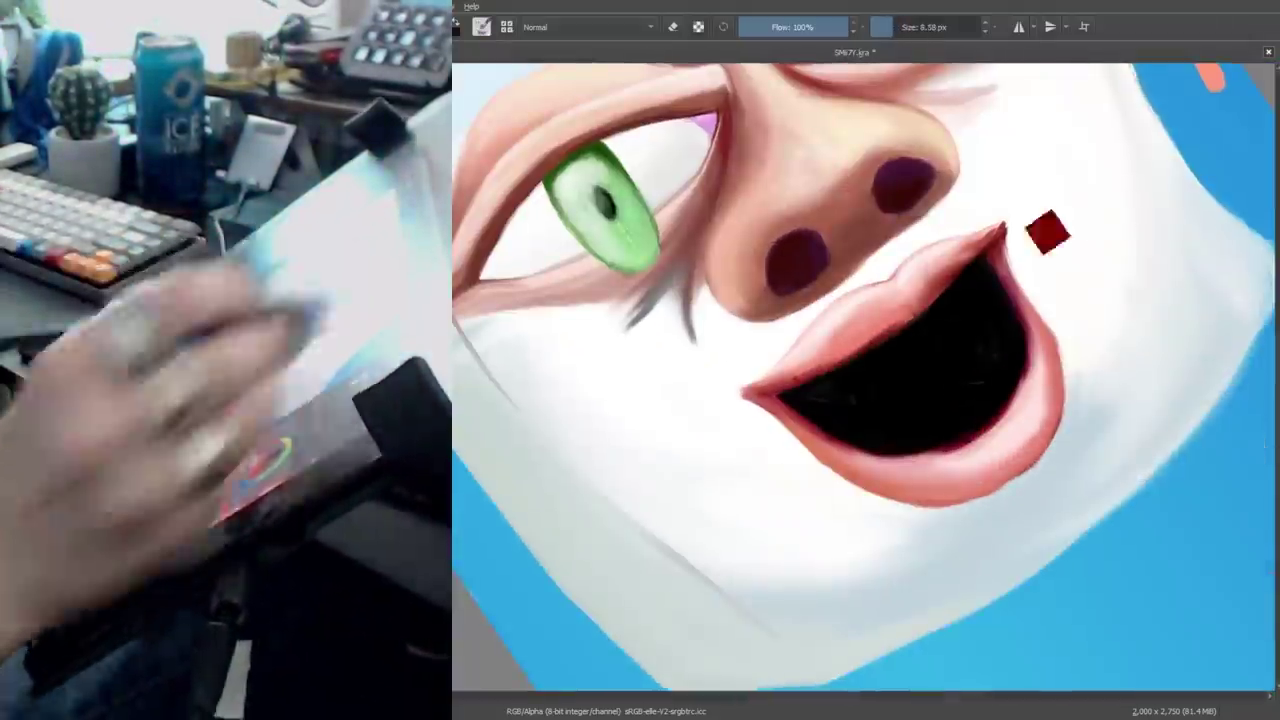
pyautogui.press('m')
pyautogui.moveTo(900, 400); pyautogui.dragTo(920, 380)
pyautogui.moveTo(785, 330)
pyautogui.mouseDown()
pyautogui.moveTo(1109, 240)
pyautogui.moveTo(1000, 400)
pyautogui.mouseUp()
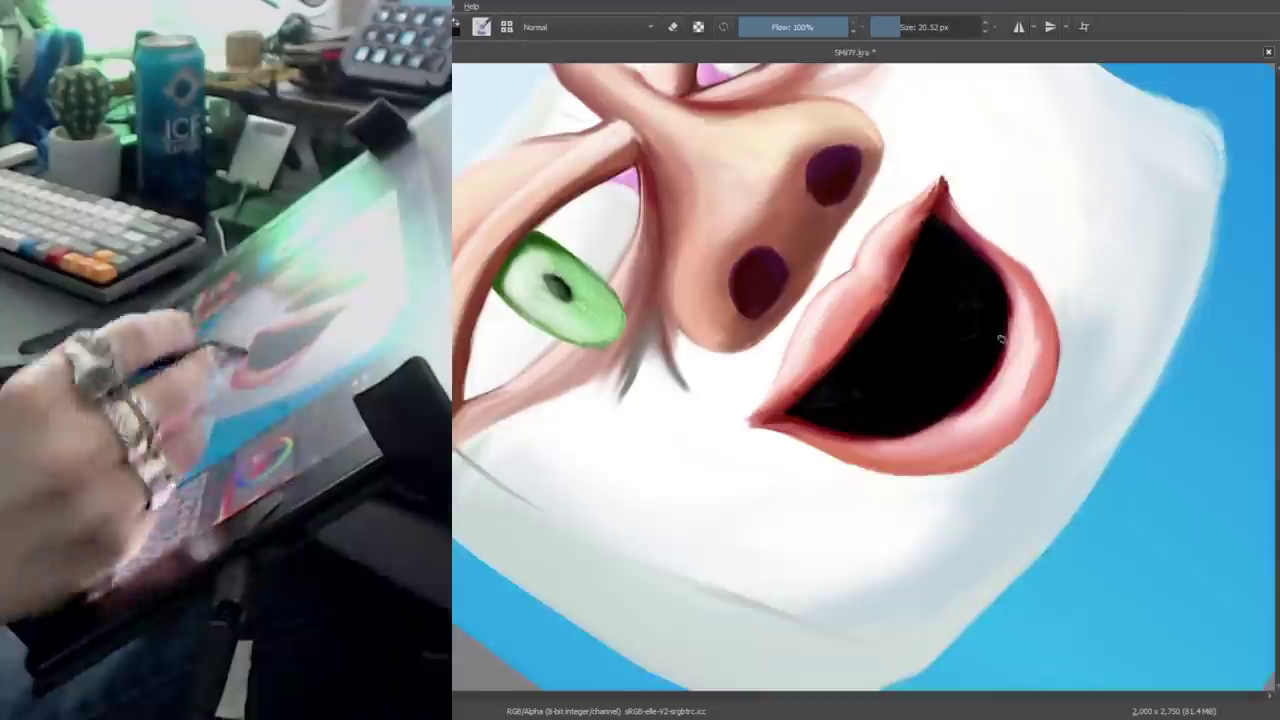
# Paint a small domed cap with a black outline and red and yellow panels on the head's upper right corner.
pyautogui.moveTo(1000, 340)
pyautogui.mouseDown()
pyautogui.moveTo(900, 380)
pyautogui.moveTo(850, 420)
pyautogui.moveTo(880, 450)
pyautogui.mouseUp()
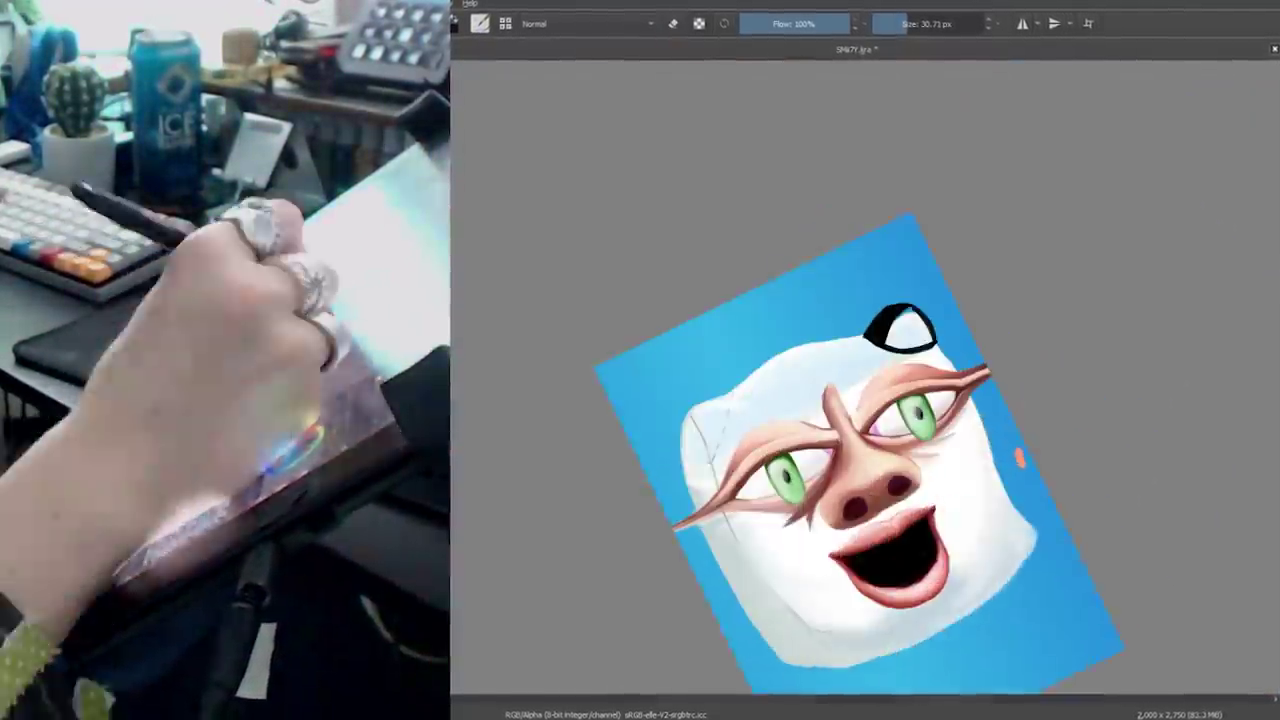
pyautogui.moveTo(1134, 320)
pyautogui.mouseDown()
pyautogui.moveTo(1020, 452)
pyautogui.moveTo(900, 380)
pyautogui.moveTo(885, 410)
pyautogui.moveTo(900, 380)
pyautogui.mouseUp()
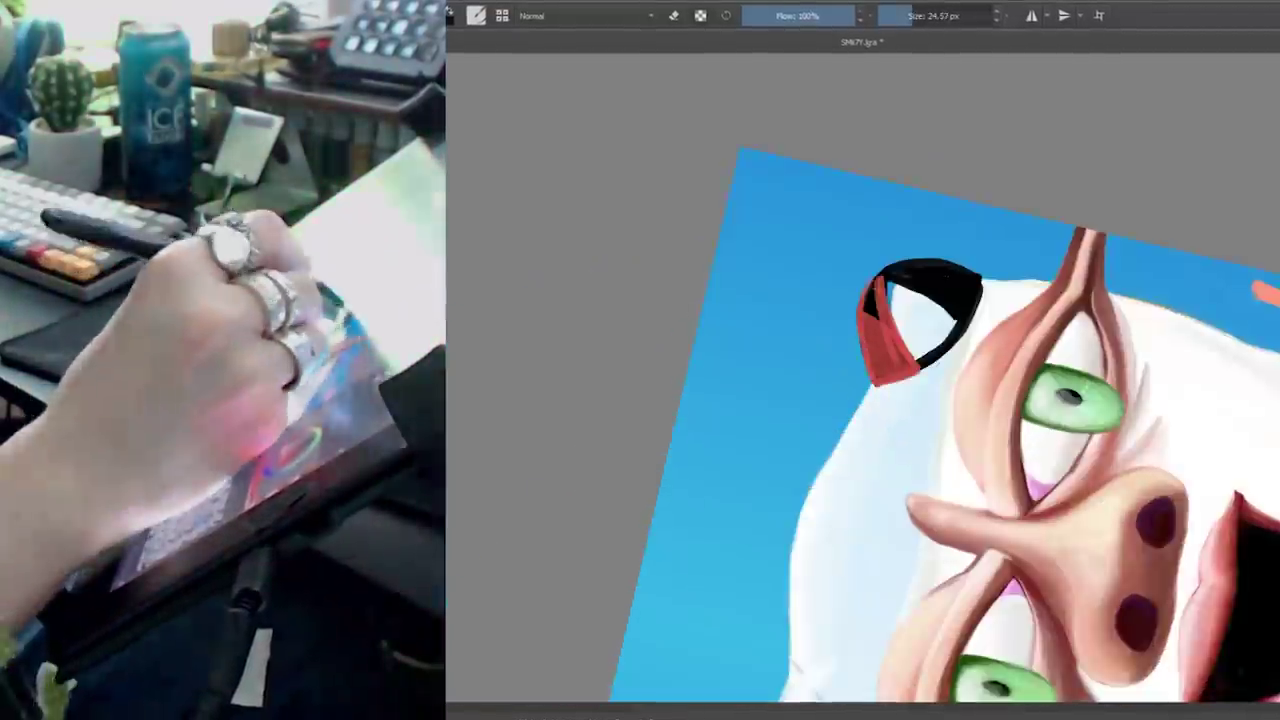
pyautogui.moveTo(1000, 400)
pyautogui.mouseDown()
pyautogui.moveTo(960, 380)
pyautogui.moveTo(900, 420)
pyautogui.moveTo(950, 380)
pyautogui.mouseUp()
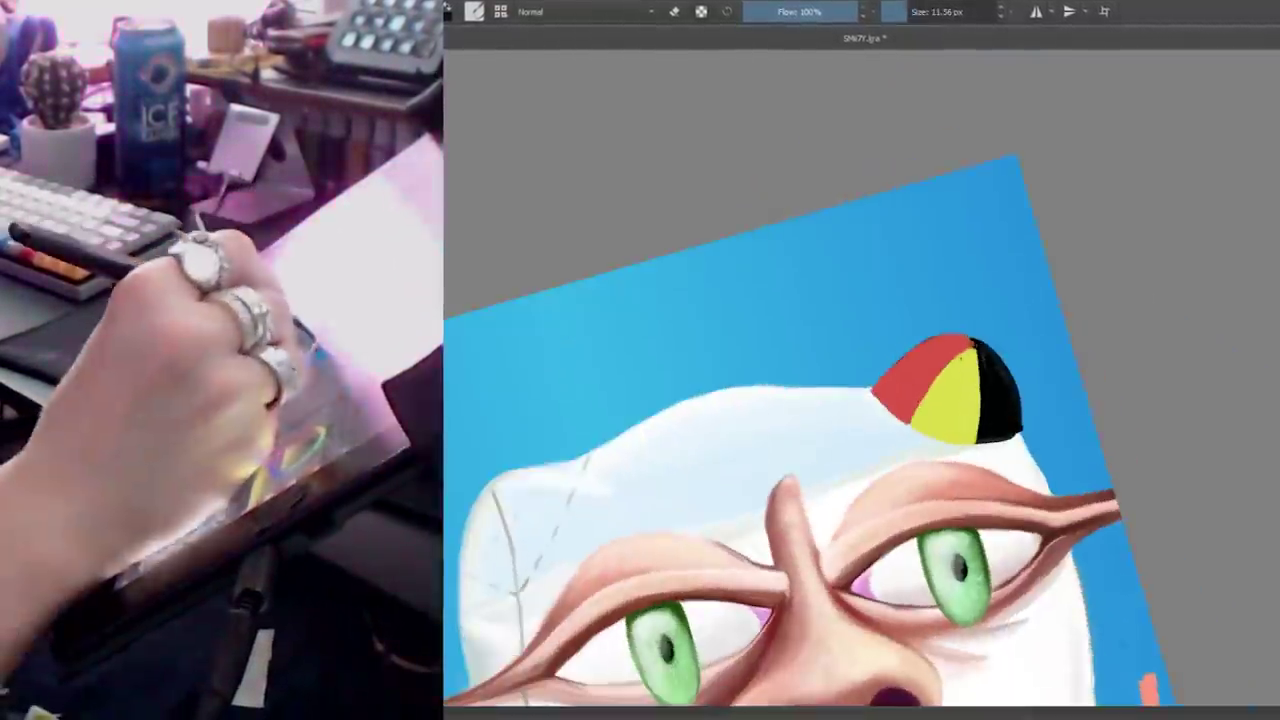
pyautogui.moveTo(900, 420); pyautogui.dragTo(850, 380)
# Paint the cap's last panel blue, shade the panels, and add a grey stem with two pale blue propeller blades.
pyautogui.moveTo(968, 350); pyautogui.dragTo(980, 430)
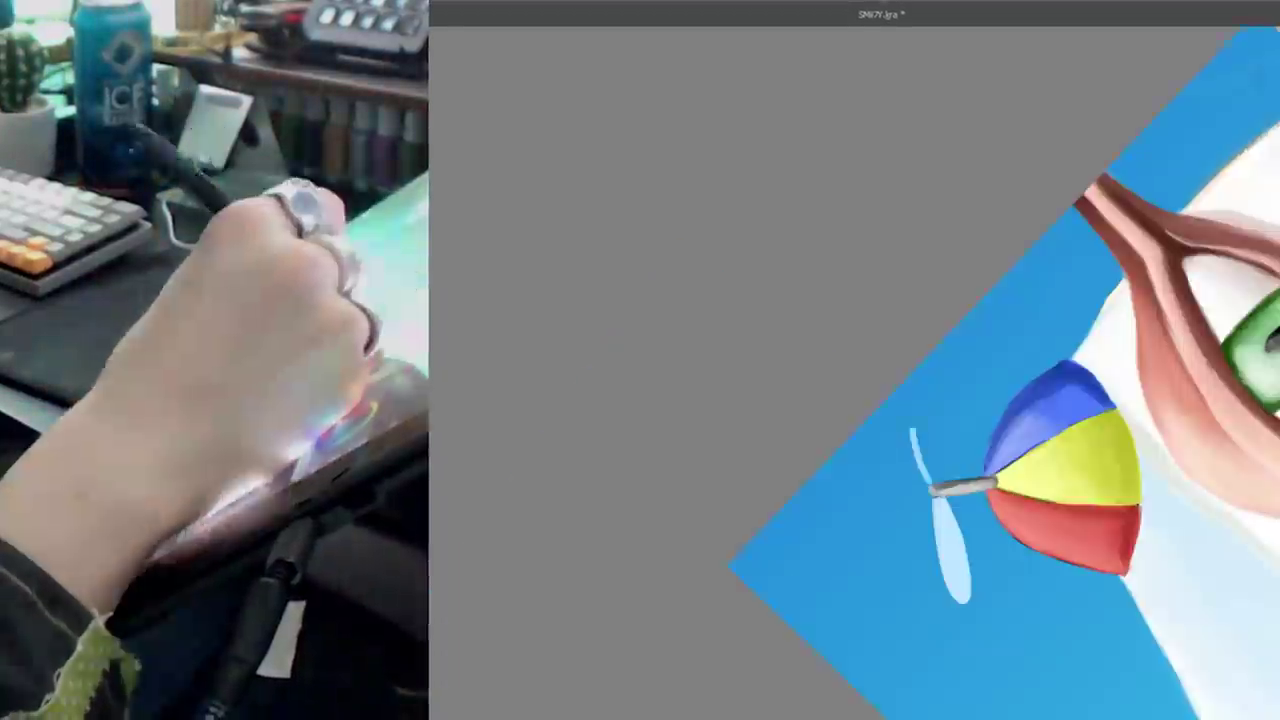
pyautogui.moveTo(935, 485)
pyautogui.mouseDown()
pyautogui.moveTo(905, 395)
pyautogui.moveTo(935, 475)
pyautogui.mouseUp()
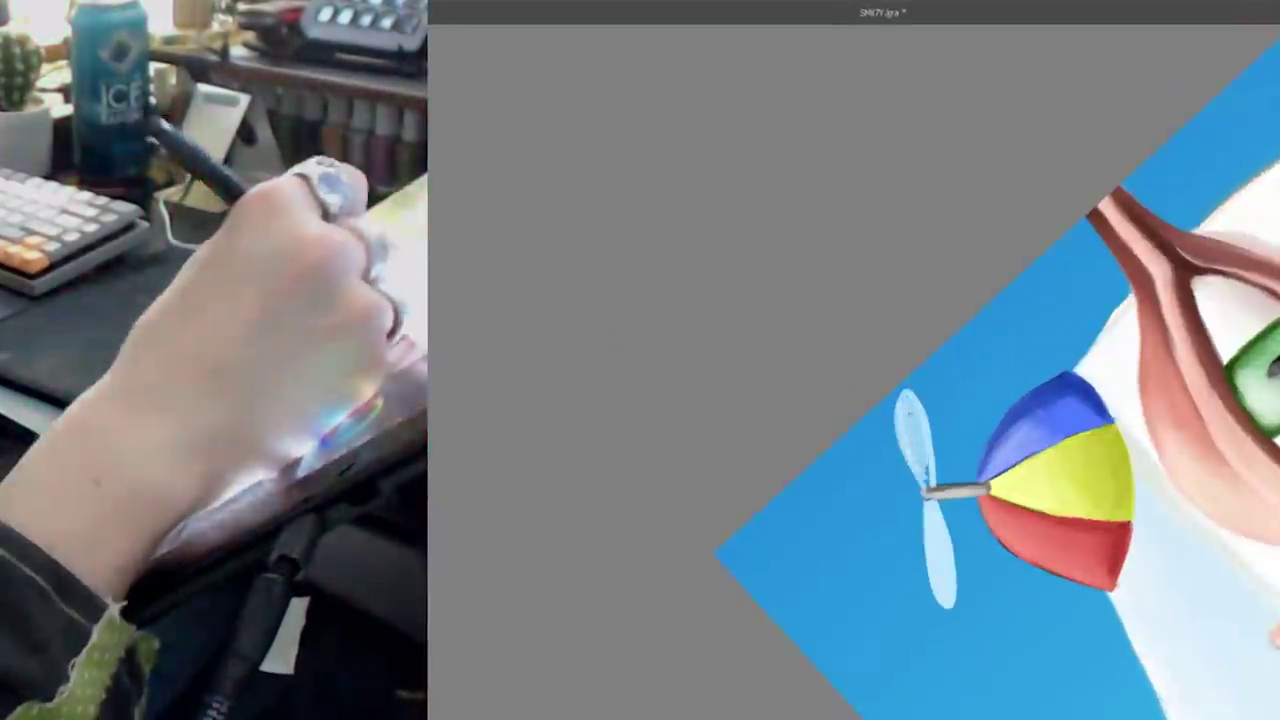
pyautogui.moveTo(940, 545); pyautogui.dragTo(946, 557)
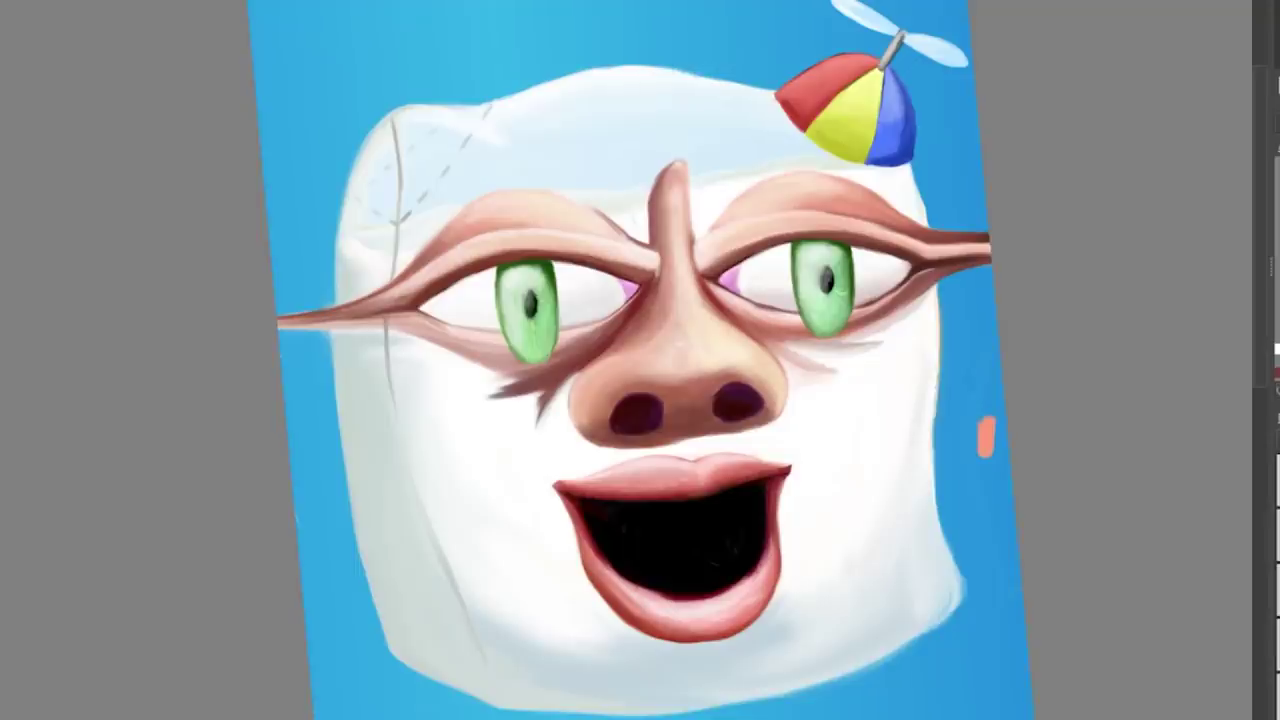
# Refine the nose shading with lighter cream highlights on the bridge and tip and darker brown around the nostrils.
pyautogui.moveTo(980, 230); pyautogui.dragTo(957, 177)
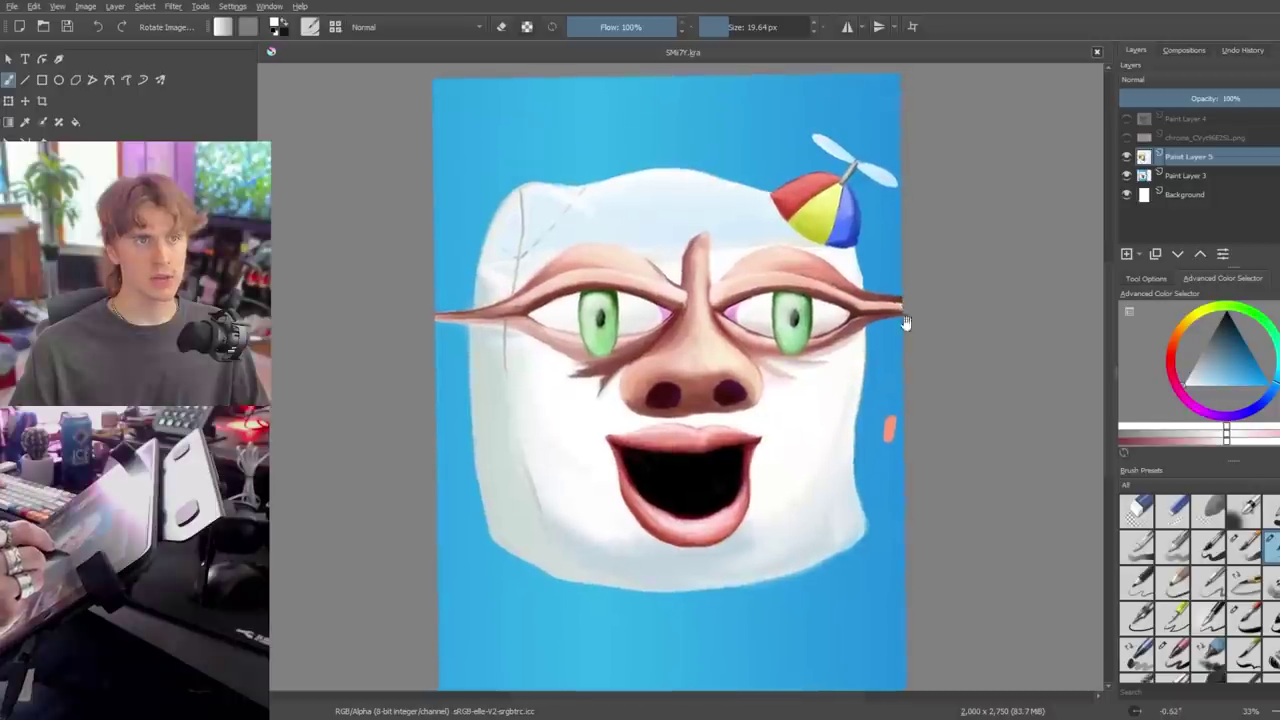
pyautogui.moveTo(905, 322); pyautogui.dragTo(905, 308)
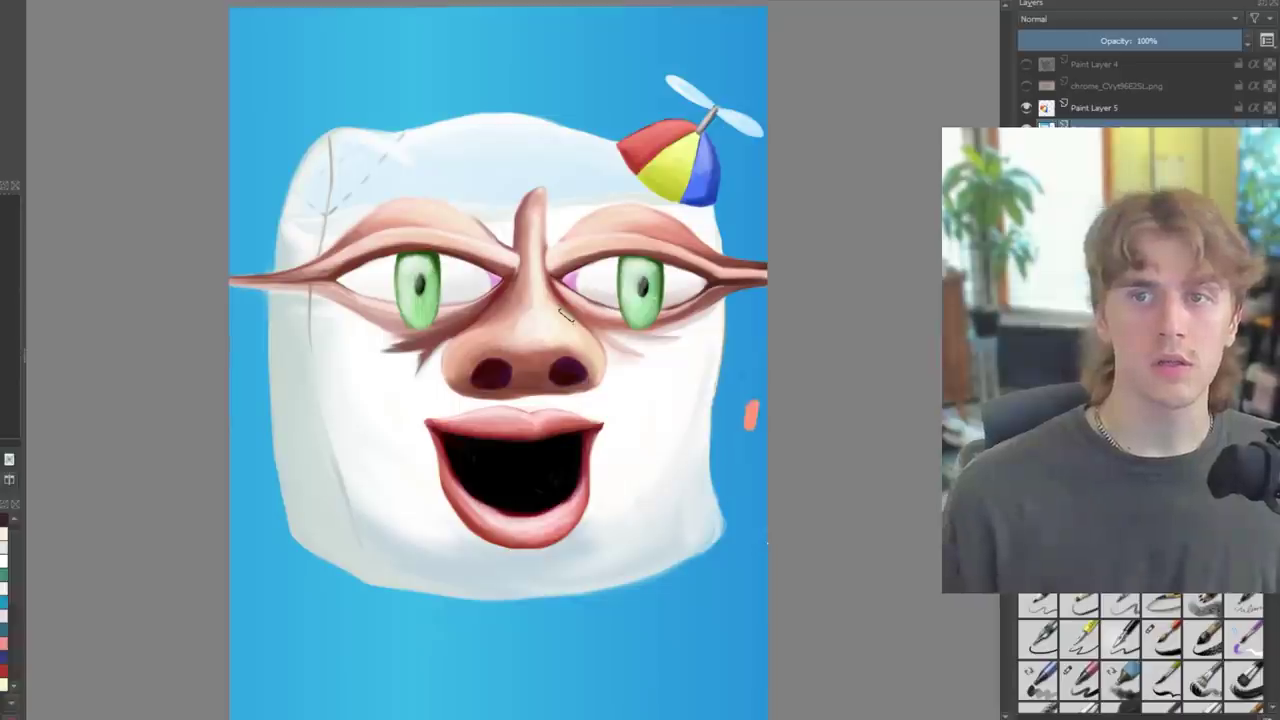
pyautogui.moveTo(565, 315); pyautogui.dragTo(519, 322)
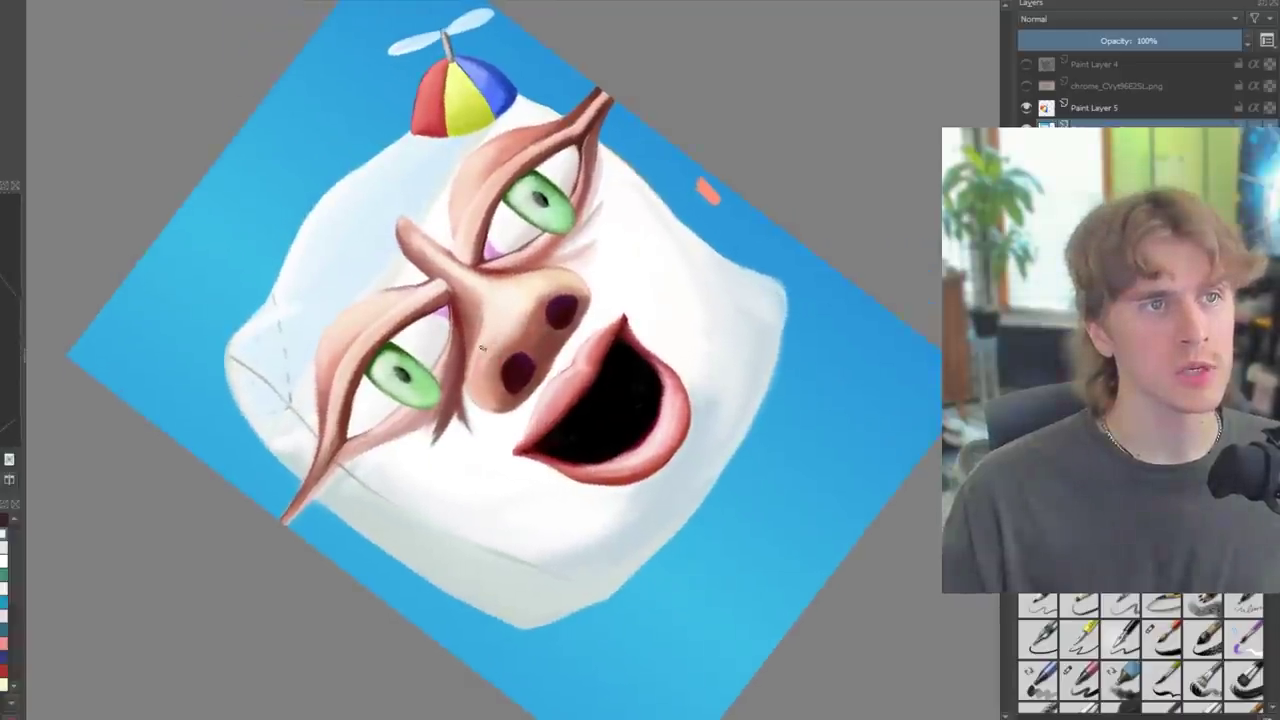
pyautogui.moveTo(580, 286); pyautogui.dragTo(564, 259)
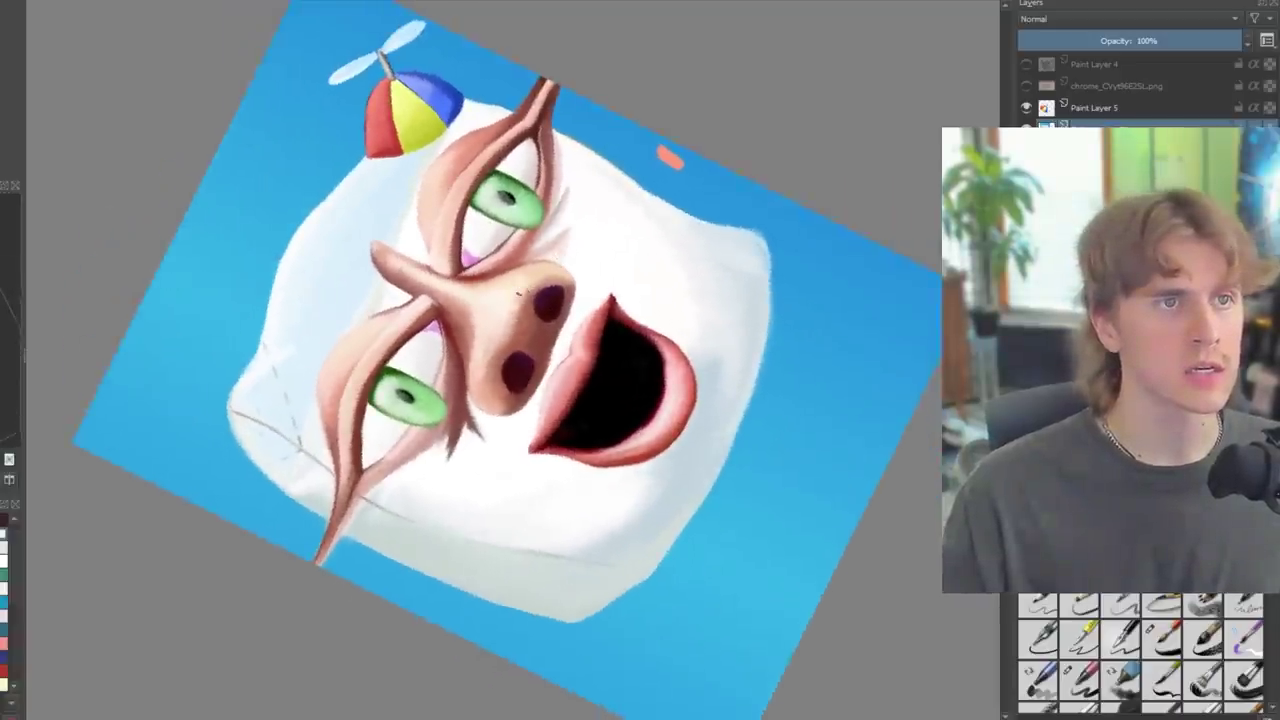
pyautogui.moveTo(517, 294); pyautogui.dragTo(525, 108)
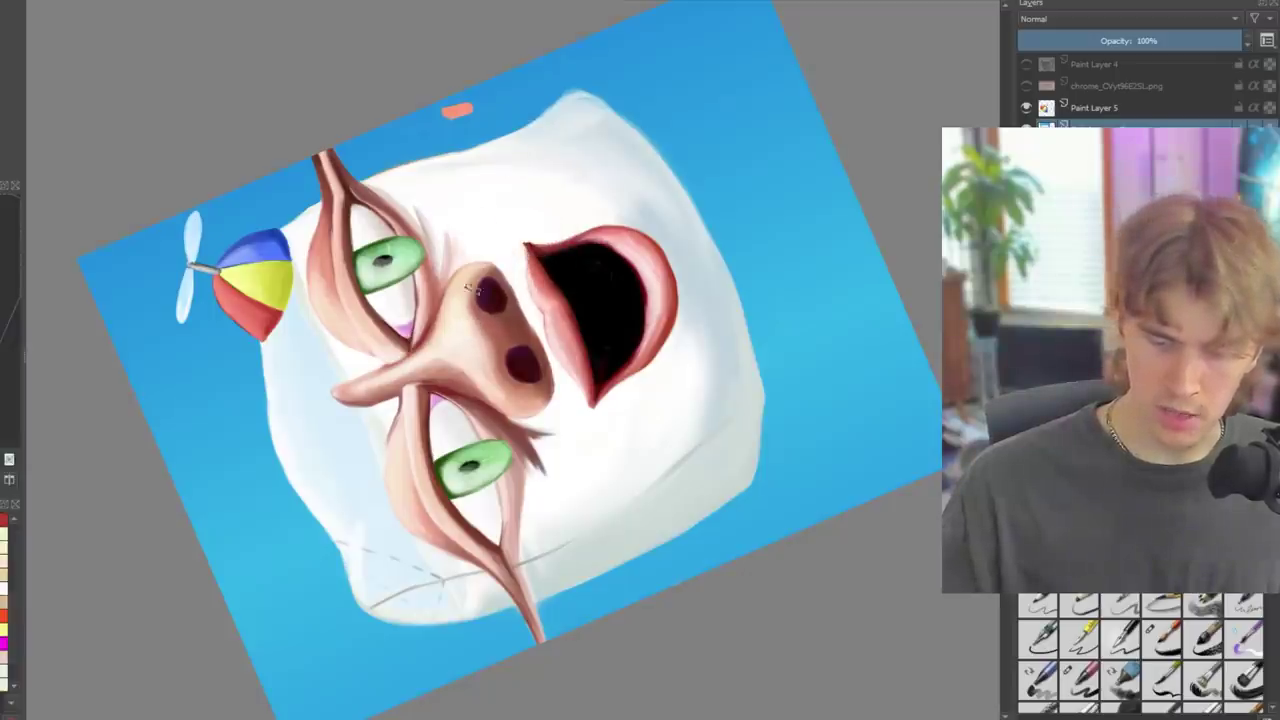
pyautogui.moveTo(468, 287)
pyautogui.mouseDown()
pyautogui.moveTo(600, 409)
pyautogui.moveTo(586, 363)
pyautogui.mouseUp()
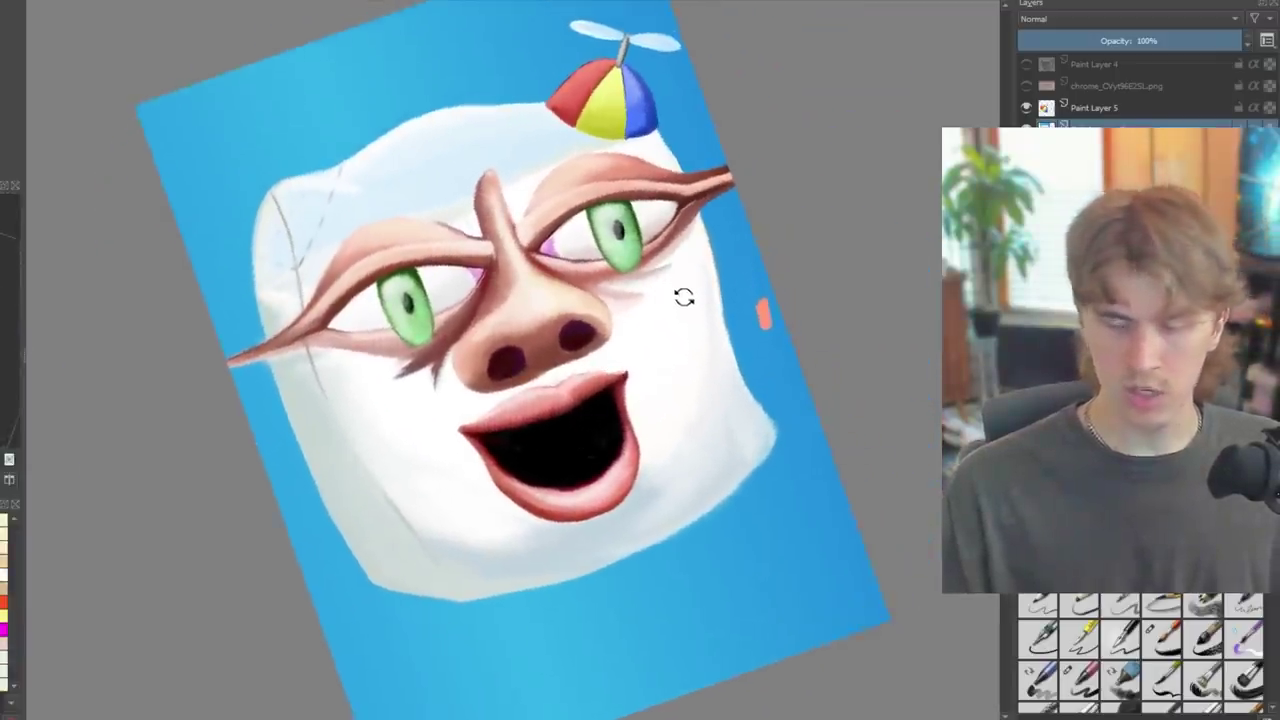
pyautogui.moveTo(684, 297)
pyautogui.mouseDown()
pyautogui.moveTo(580, 337)
pyautogui.moveTo(595, 285)
pyautogui.moveTo(546, 207)
pyautogui.moveTo(586, 157)
pyautogui.mouseUp()
pyautogui.keyDown('ctrl'); pyautogui.click(615, 310); pyautogui.keyUp('ctrl')
pyautogui.moveTo(534, 409); pyautogui.dragTo(595, 275)
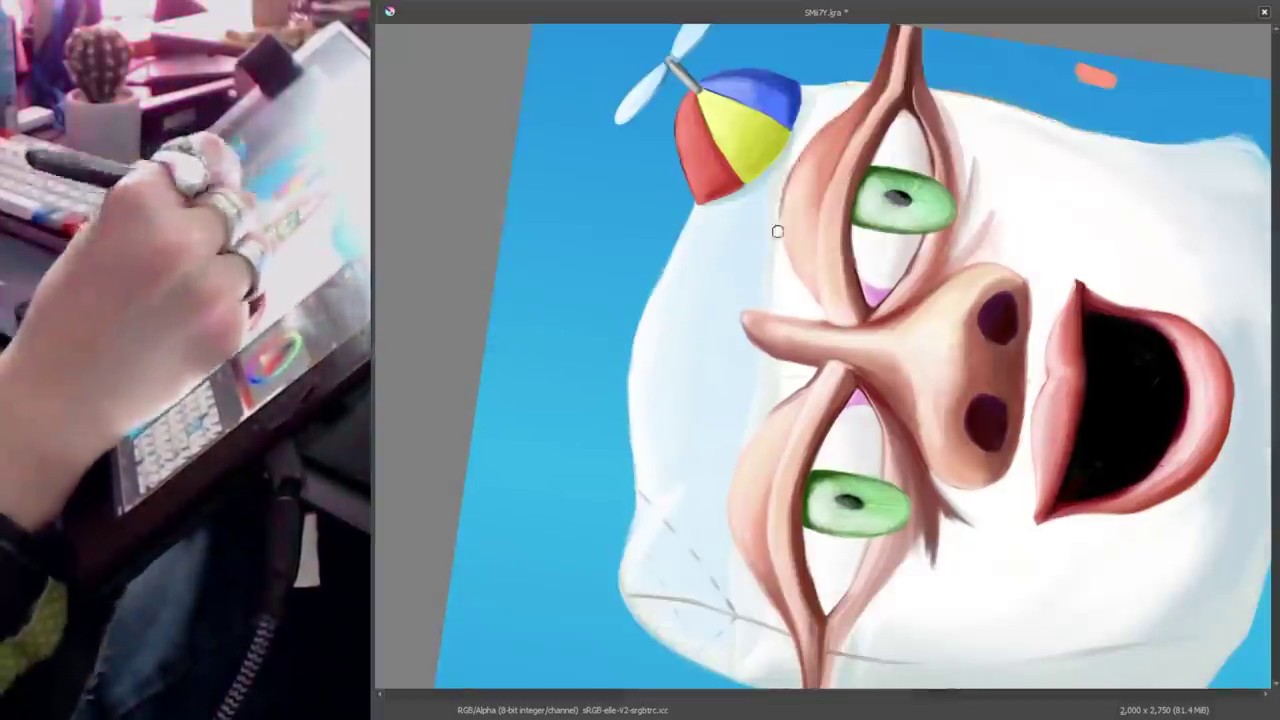
# Refine both upper eyelids with cream highlights and thin dark reddish crease lines along their edges.
pyautogui.moveTo(777, 231); pyautogui.dragTo(772, 344)
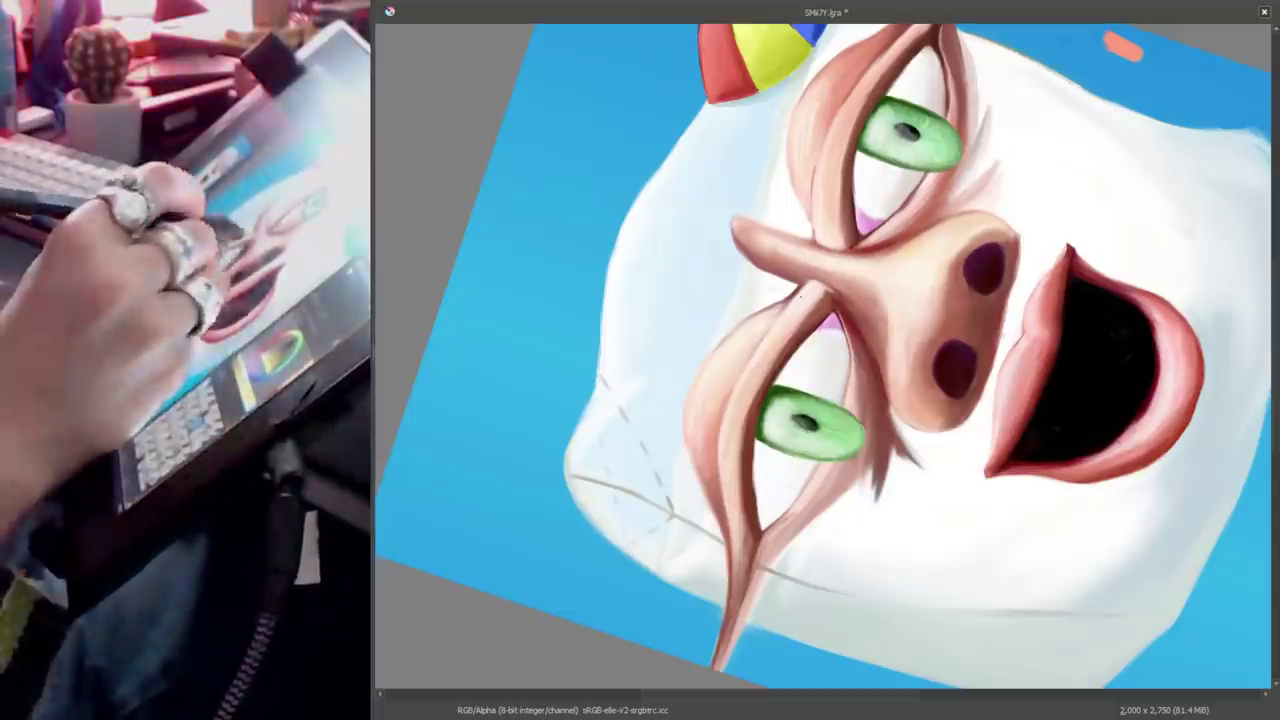
pyautogui.moveTo(809, 286); pyautogui.dragTo(806, 336)
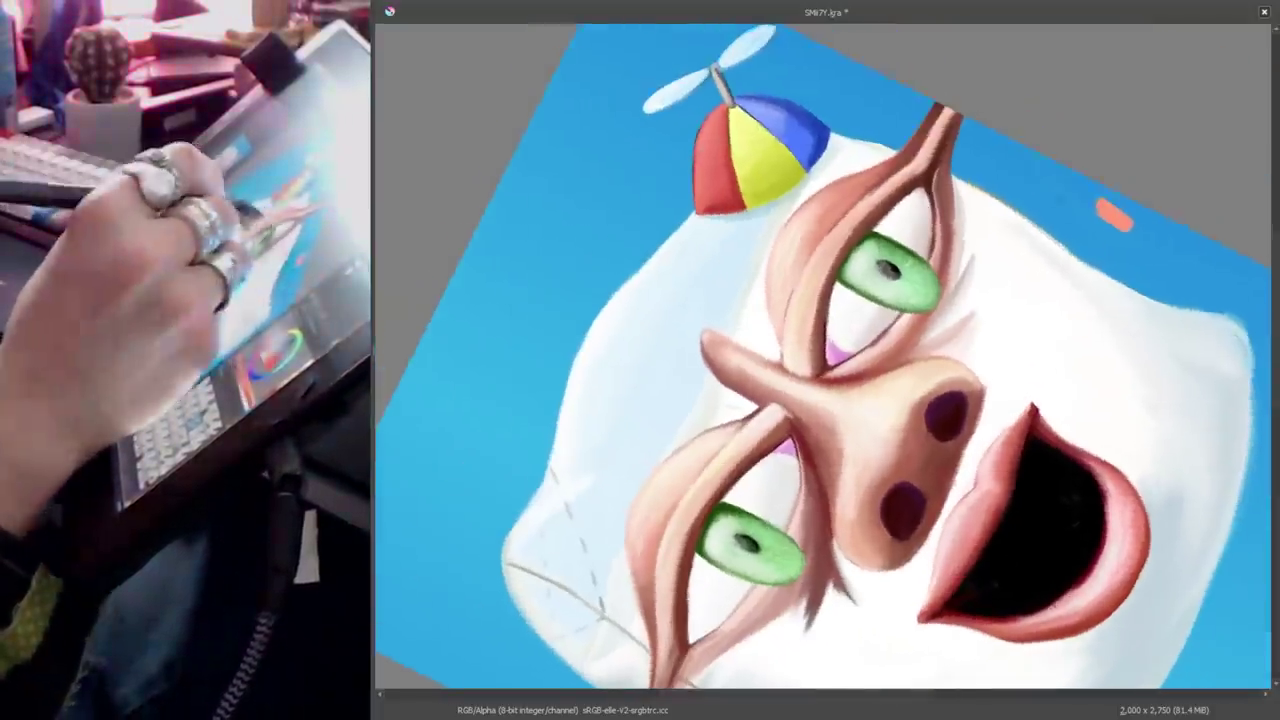
pyautogui.moveTo(782, 260); pyautogui.dragTo(889, 300)
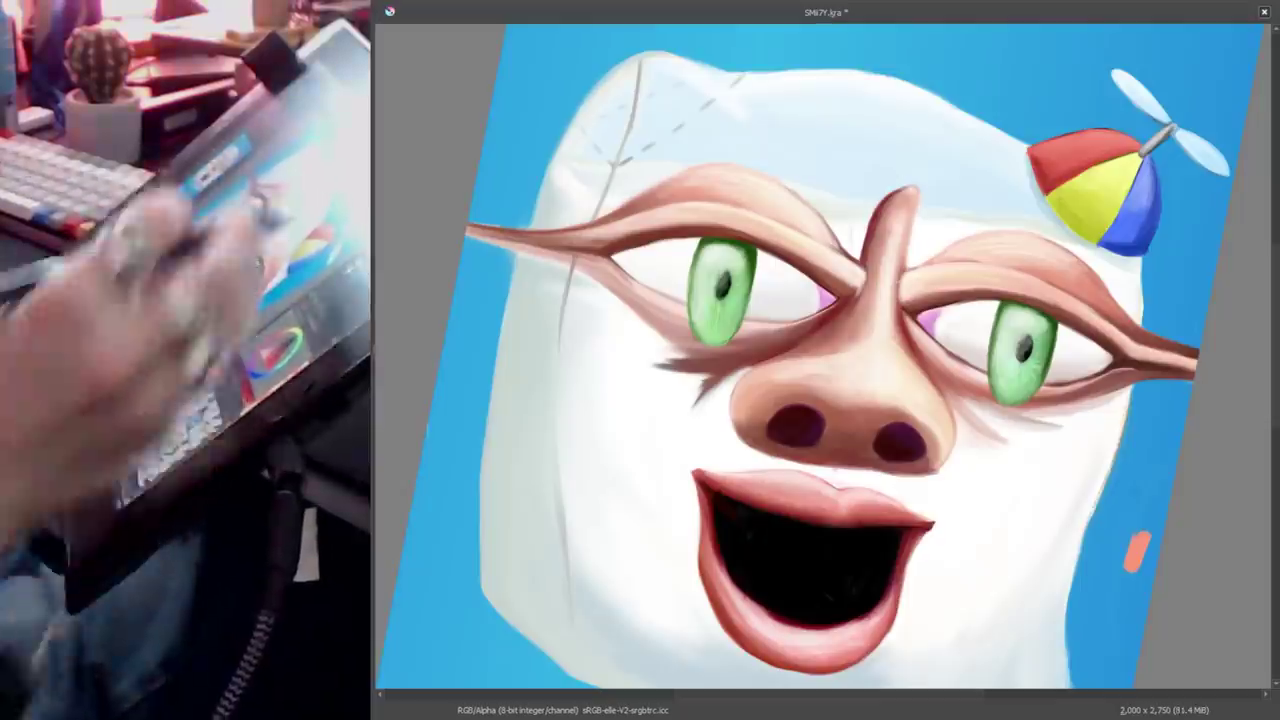
# Deepen the reddish-brown shading on the upper nose bridge and around the nostrils, and soften the wrinkles under the left eye.
pyautogui.moveTo(860, 255); pyautogui.dragTo(804, 312)
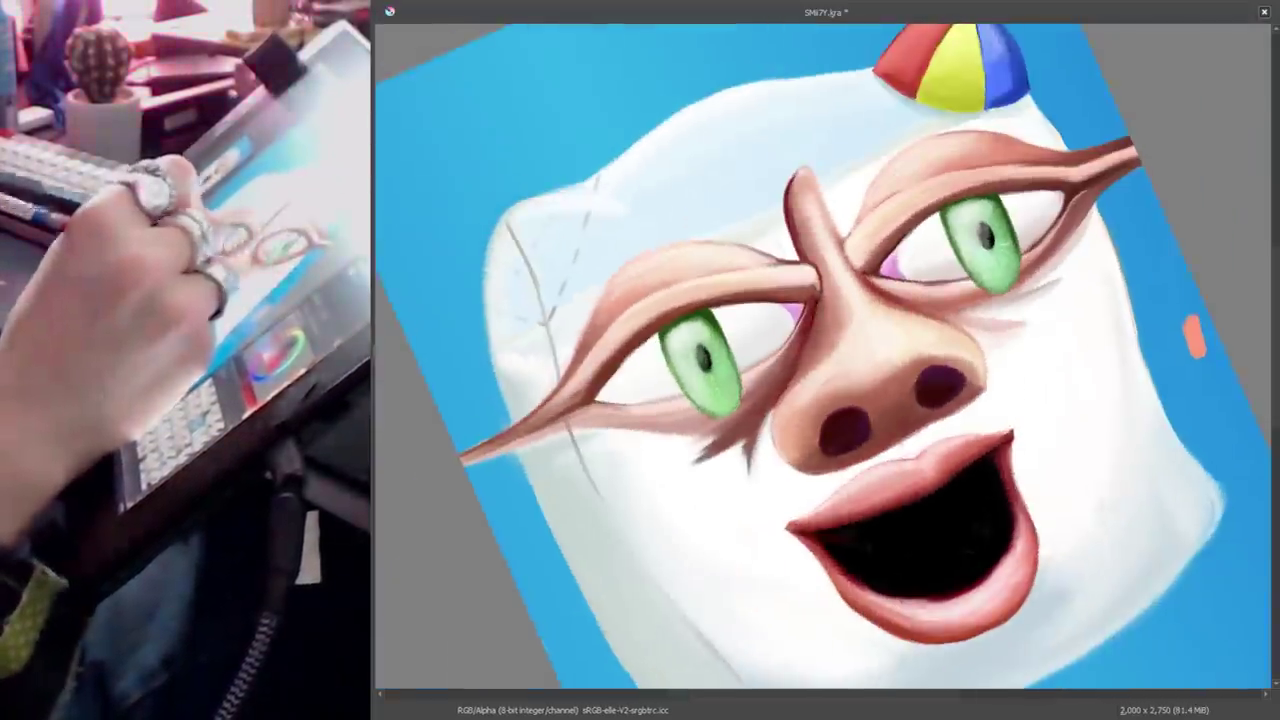
pyautogui.moveTo(760, 380); pyautogui.dragTo(1050, 280)
pyautogui.moveTo(1146, 232); pyautogui.dragTo(890, 360)
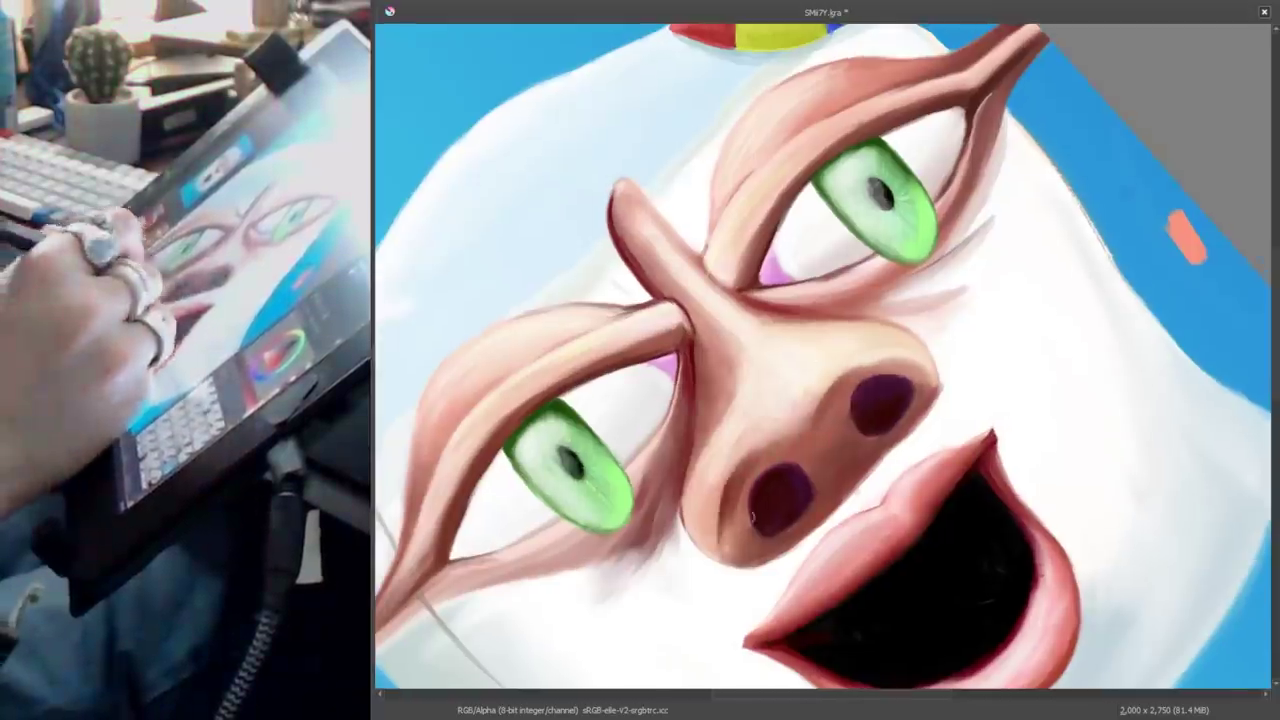
pyautogui.moveTo(753, 515); pyautogui.dragTo(789, 416)
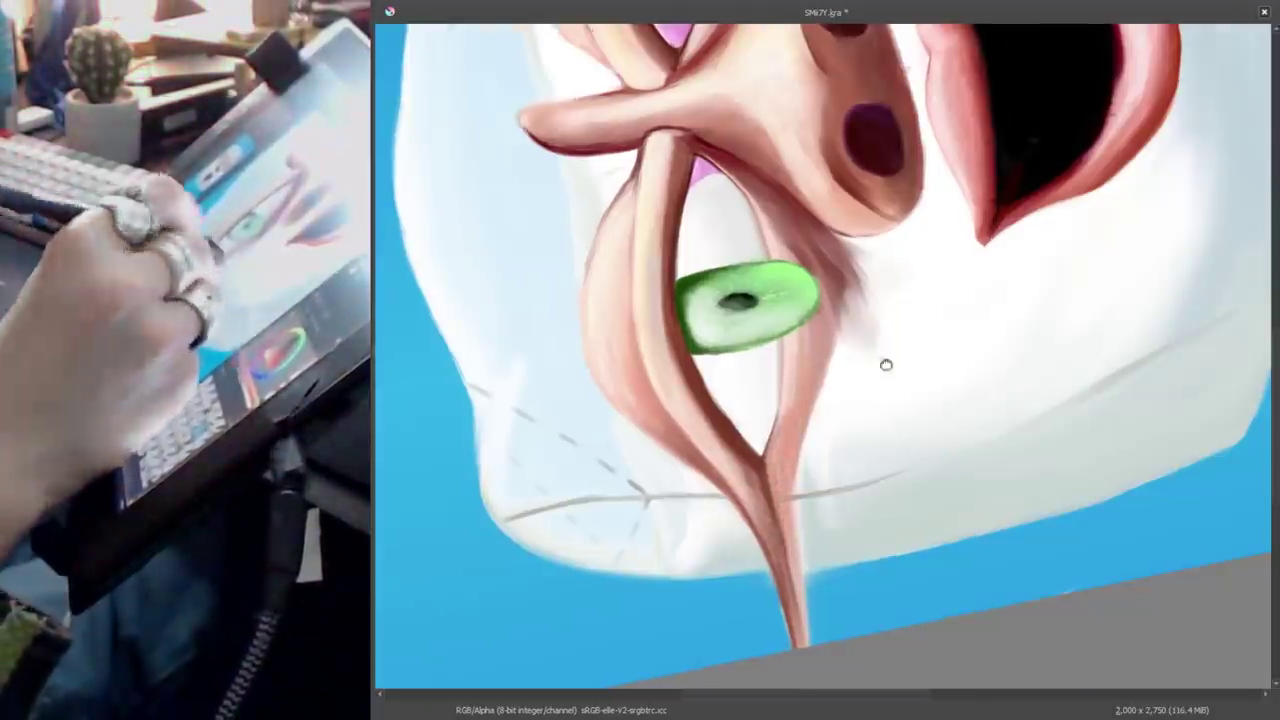
# Repaint both irises in a more even bright green, with darker green shading along their upper edges.
pyautogui.moveTo(886, 363); pyautogui.dragTo(1060, 430)
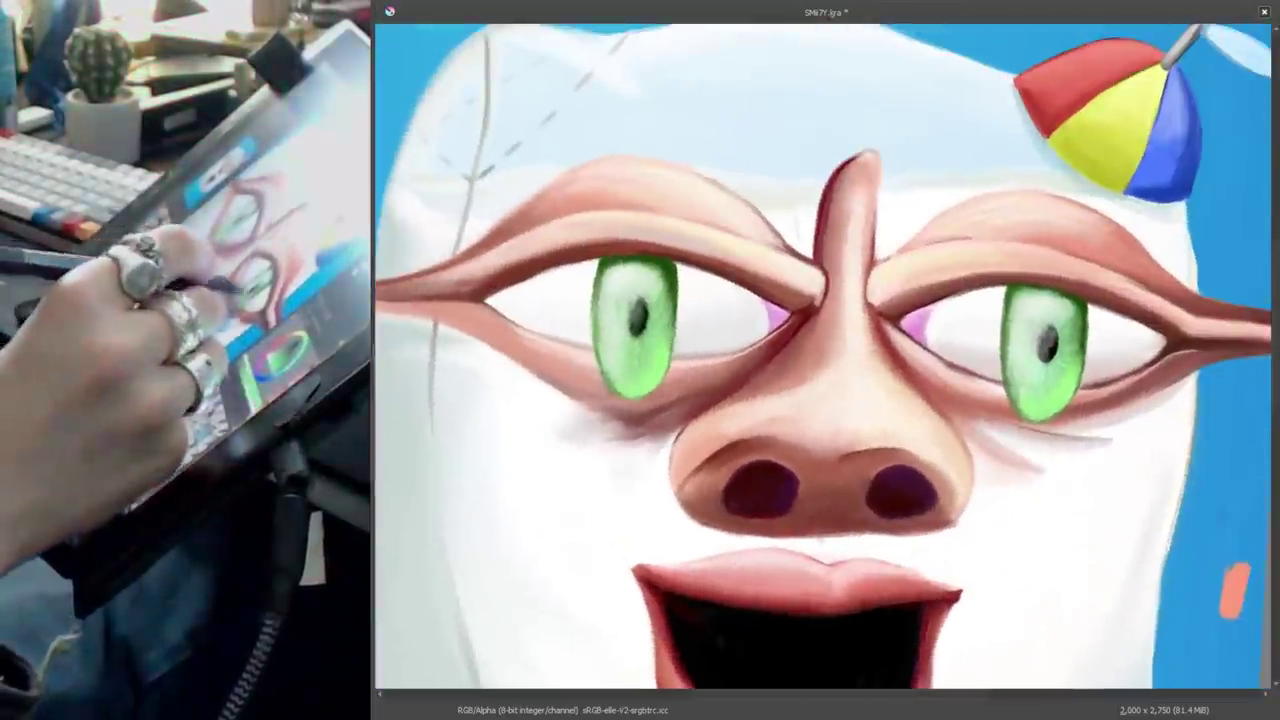
pyautogui.moveTo(595, 290); pyautogui.dragTo(658, 186)
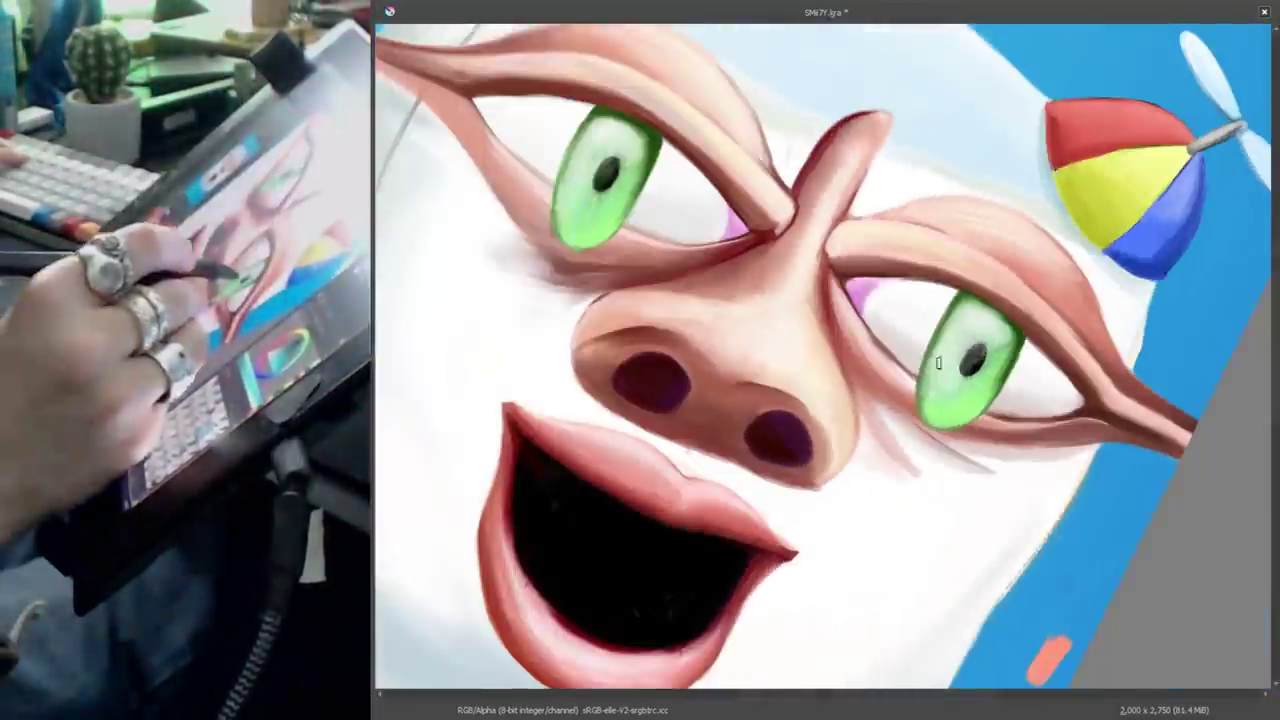
pyautogui.moveTo(938, 363); pyautogui.dragTo(977, 291)
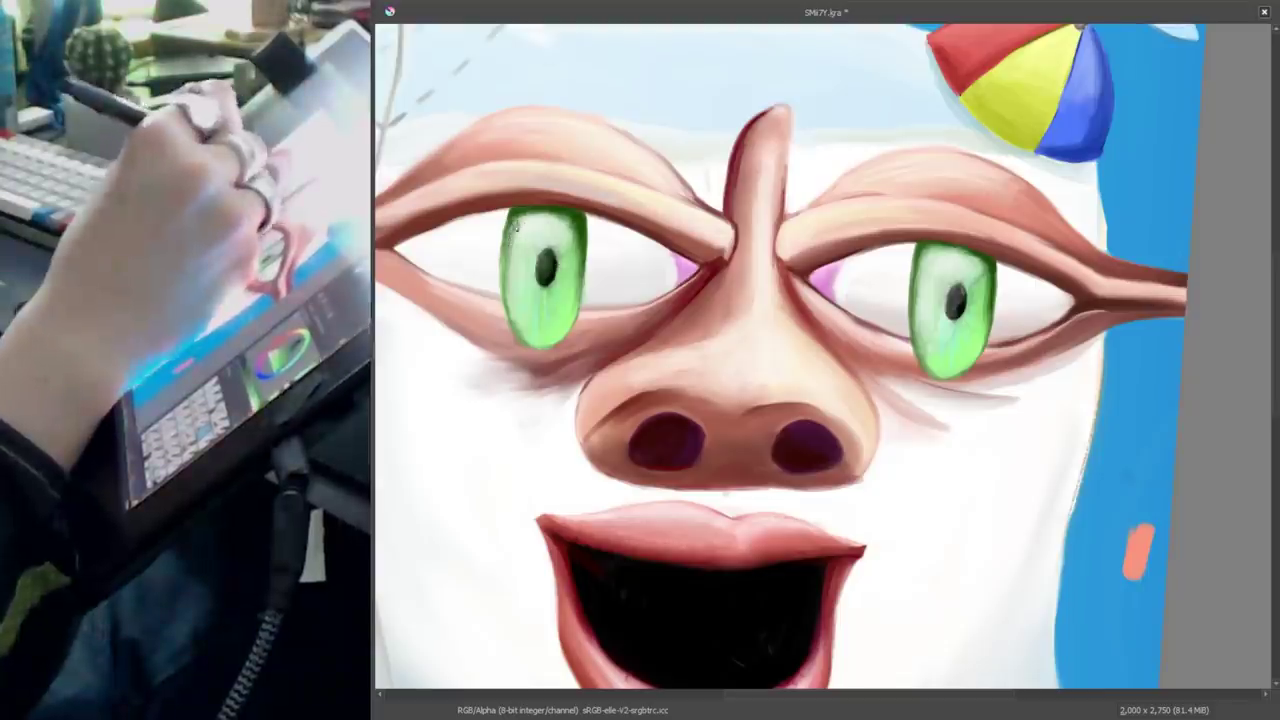
pyautogui.moveTo(530, 255); pyautogui.dragTo(600, 200)
pyautogui.moveTo(500, 390); pyautogui.dragTo(560, 300)
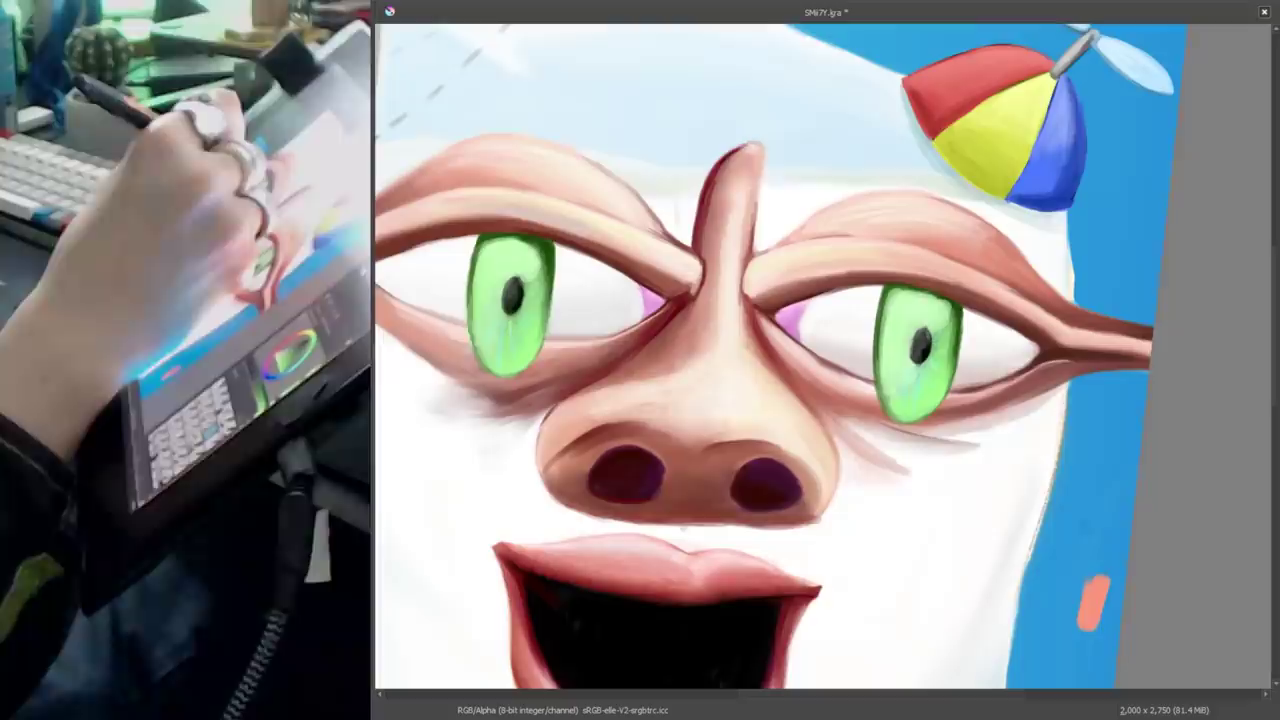
pyautogui.moveTo(700, 380); pyautogui.dragTo(780, 480)
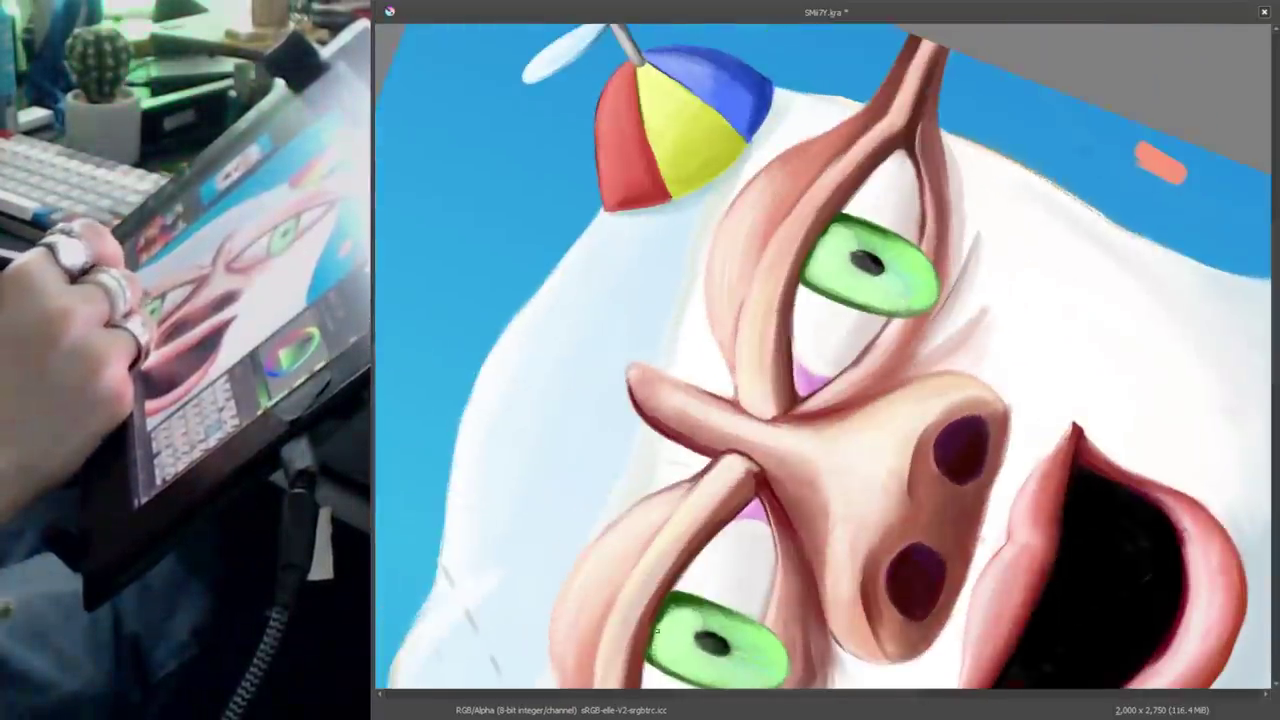
# Blend pale, nearly white green highlights into the upper part of both irises around the pupils.
pyautogui.press('5')
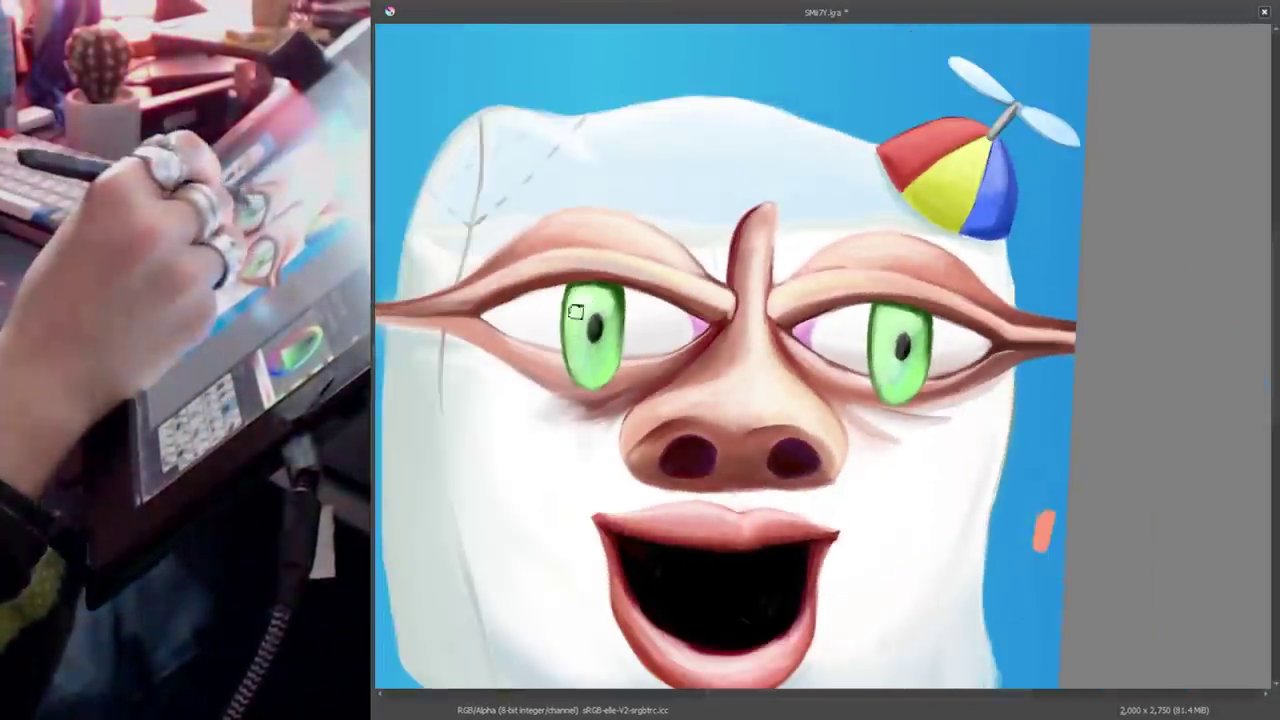
pyautogui.press('-')
pyautogui.moveTo(579, 318); pyautogui.dragTo(597, 300)
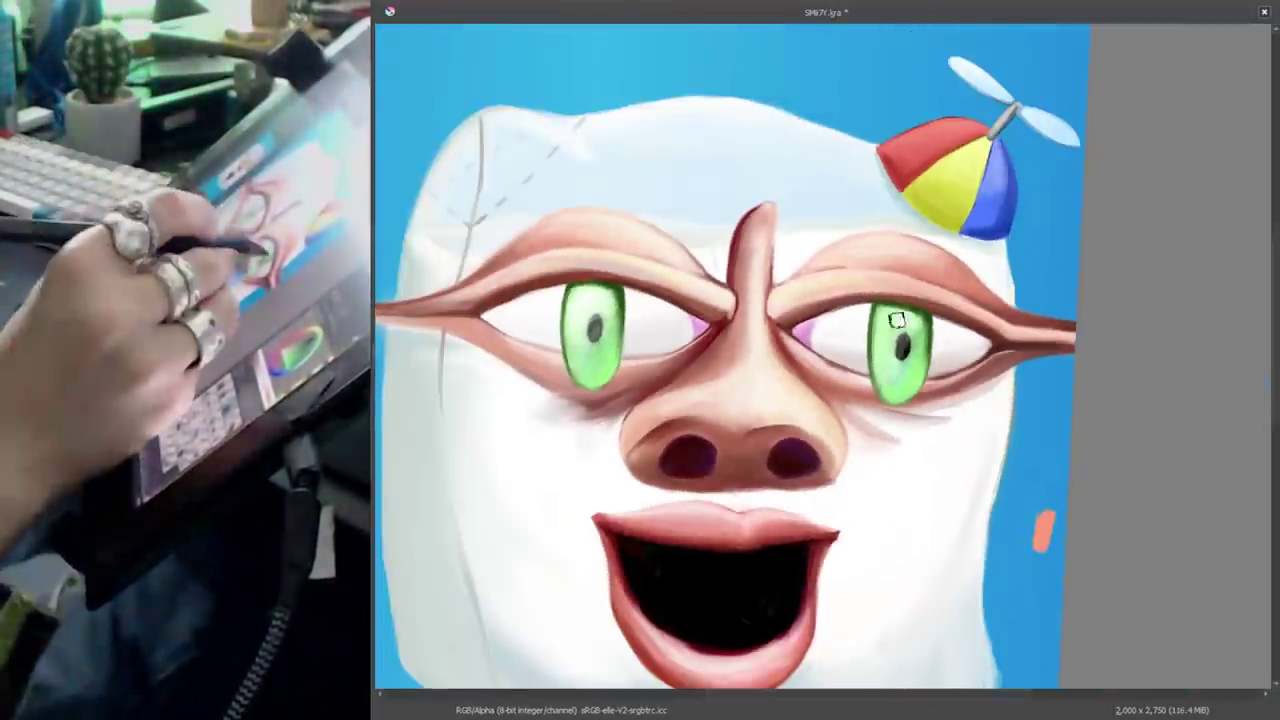
pyautogui.moveTo(897, 280); pyautogui.dragTo(905, 365)
pyautogui.moveTo(905, 360); pyautogui.dragTo(883, 330)
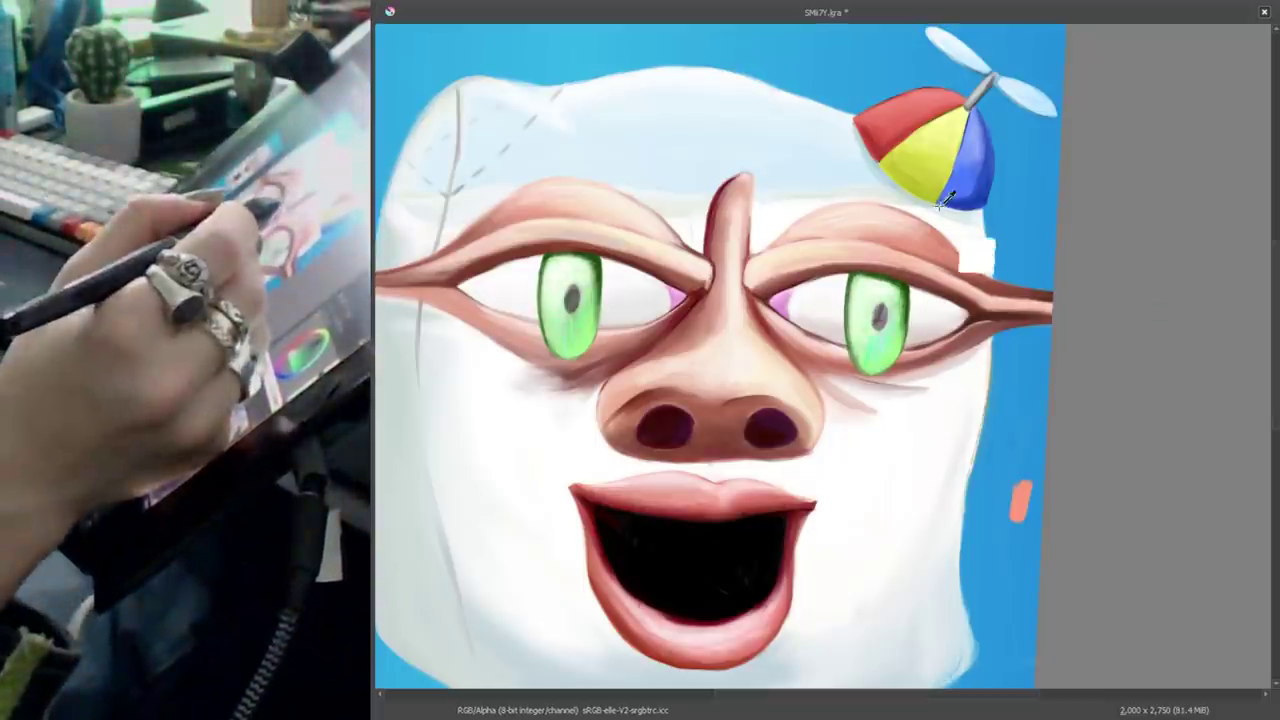
pyautogui.moveTo(938, 196); pyautogui.dragTo(918, 178)
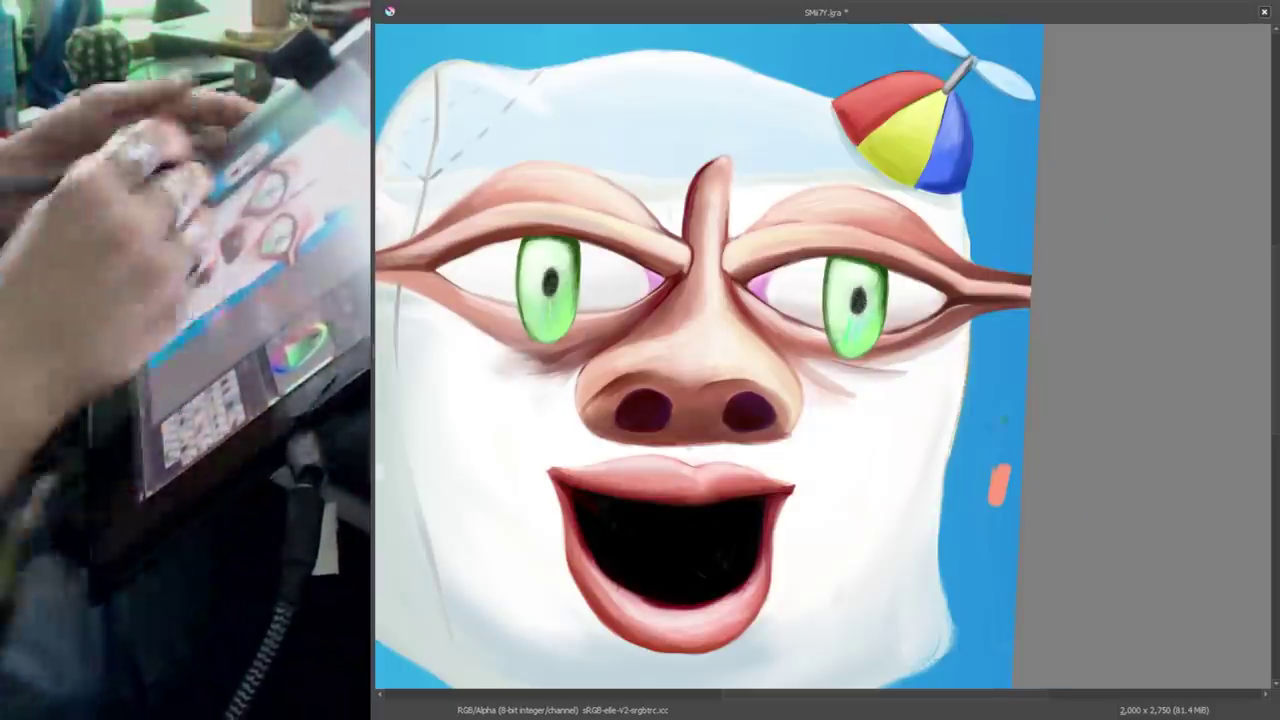
# Darken both pupils to black and brighten the irises with white-green highlights and cyan streaks below the right pupil.
pyautogui.press('+')
pyautogui.press('-')
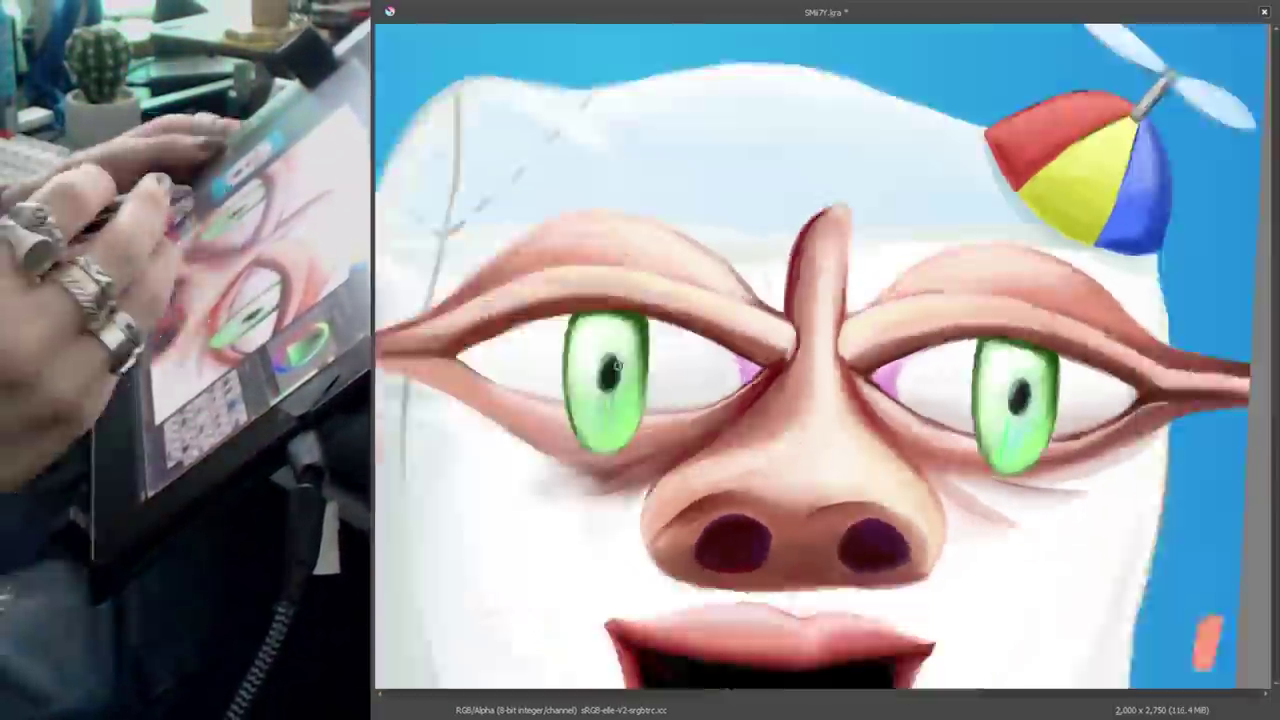
pyautogui.press('+')
pyautogui.press('-')
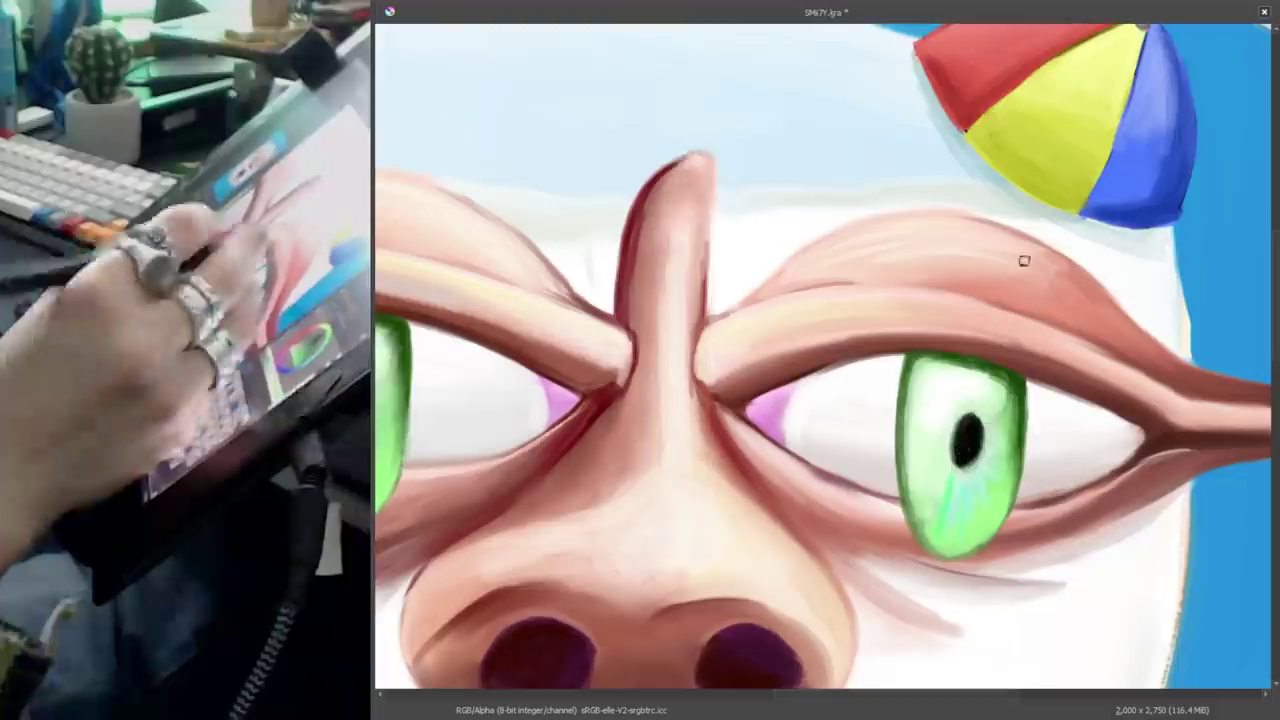
pyautogui.moveTo(1023, 260); pyautogui.dragTo(1037, 394)
pyautogui.press('-')
pyautogui.press('-')
pyautogui.press('+')
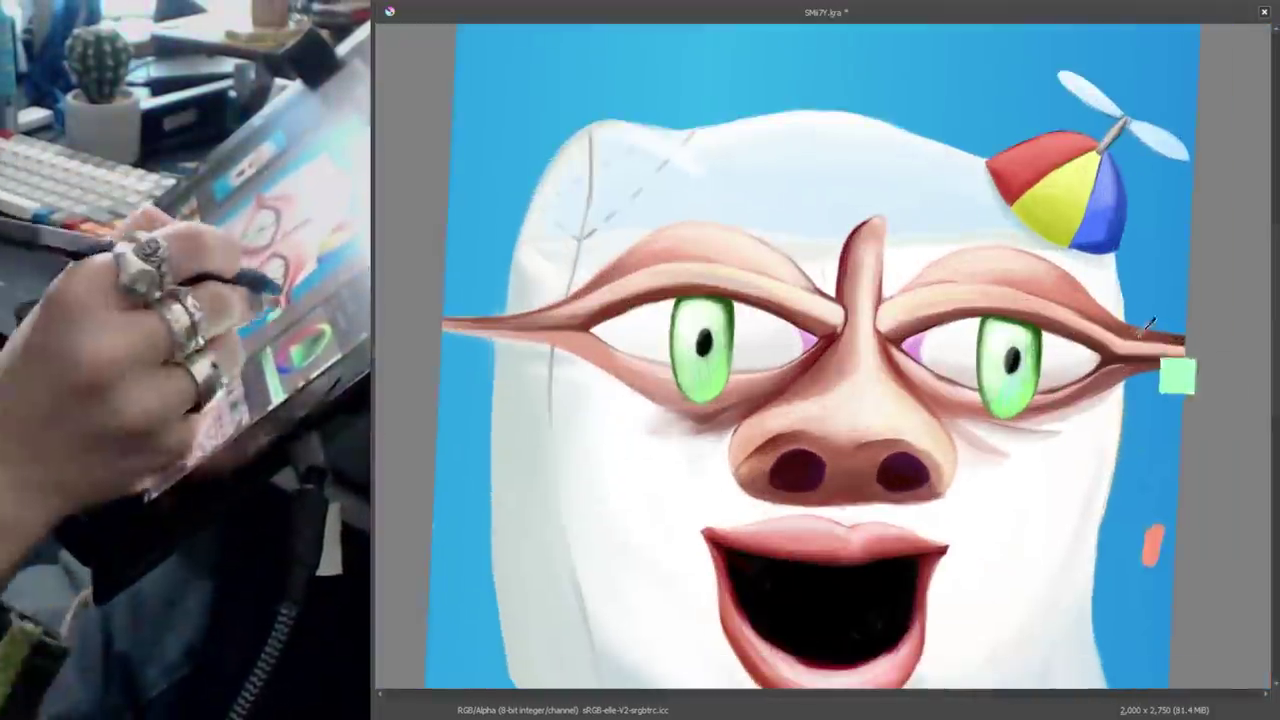
# Add fine pale streaks to the left iris and soft shading under the left eye and beside the nostril.
pyautogui.hotkey('ctrl', '[')
pyautogui.hotkey('ctrl', '[')
pyautogui.hotkey('ctrl', '[')
pyautogui.press('+')
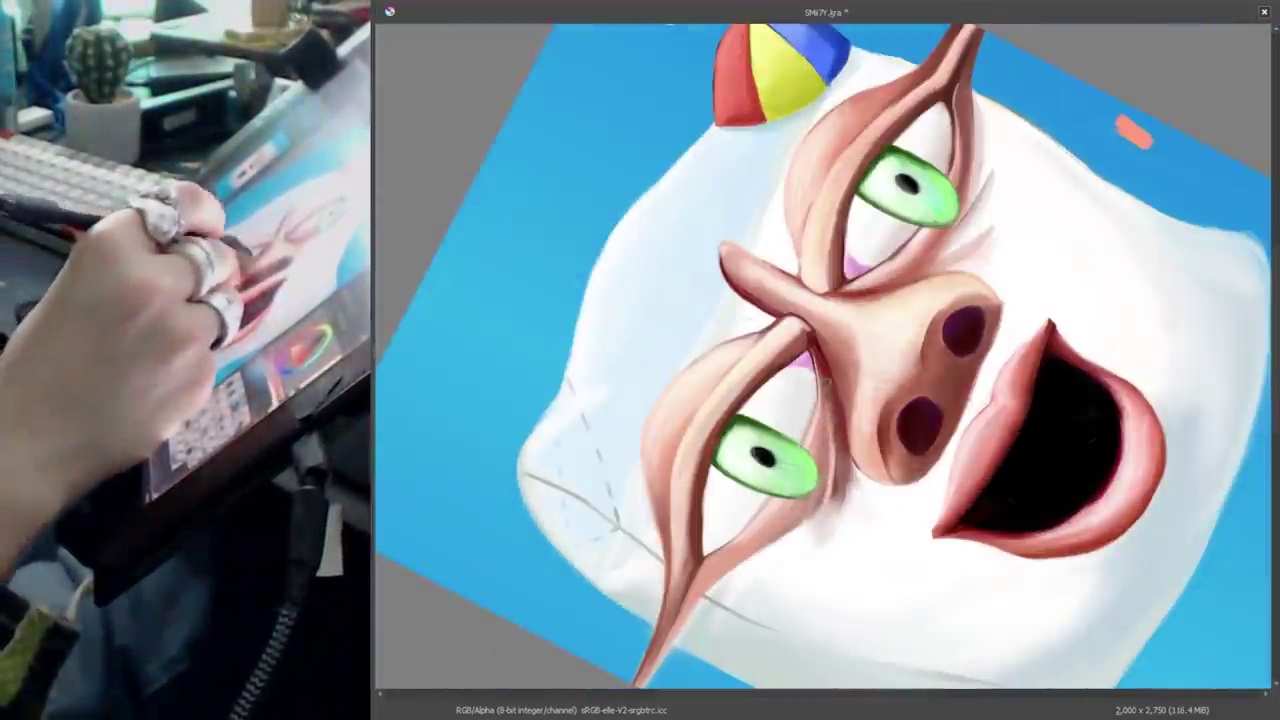
pyautogui.hotkey('ctrl', ']')
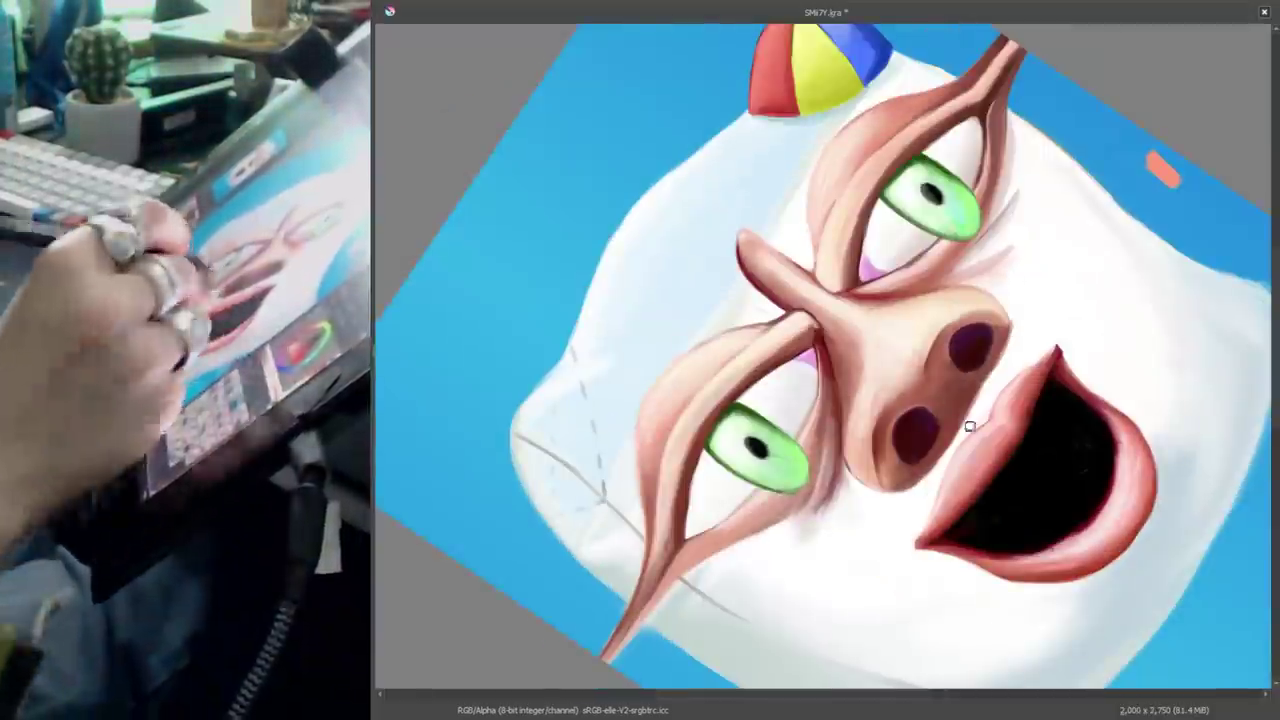
pyautogui.moveTo(969, 427)
pyautogui.mouseDown()
pyautogui.moveTo(1088, 448)
pyautogui.moveTo(872, 307)
pyautogui.mouseUp()
pyautogui.moveTo(985, 348)
pyautogui.mouseDown()
pyautogui.moveTo(883, 454)
pyautogui.moveTo(751, 523)
pyautogui.moveTo(909, 400)
pyautogui.moveTo(857, 431)
pyautogui.mouseUp()
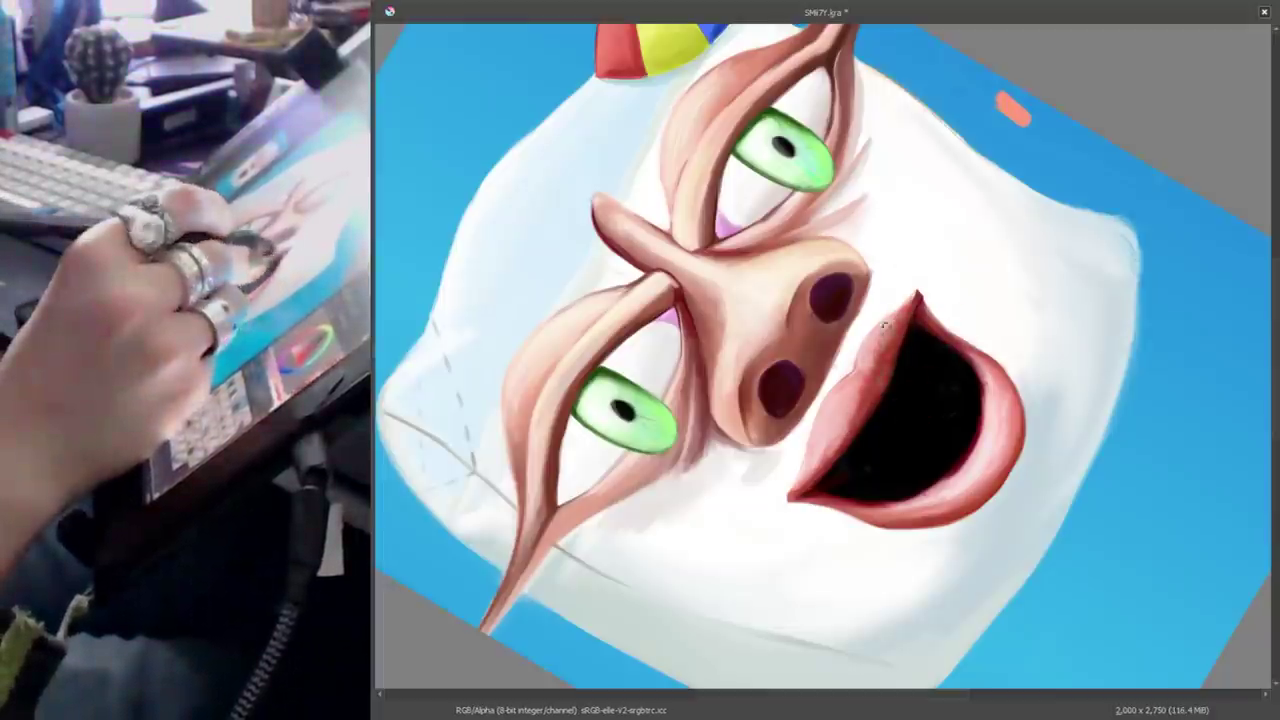
pyautogui.moveTo(893, 330)
pyautogui.mouseDown()
pyautogui.moveTo(1034, 537)
pyautogui.moveTo(897, 323)
pyautogui.mouseUp()
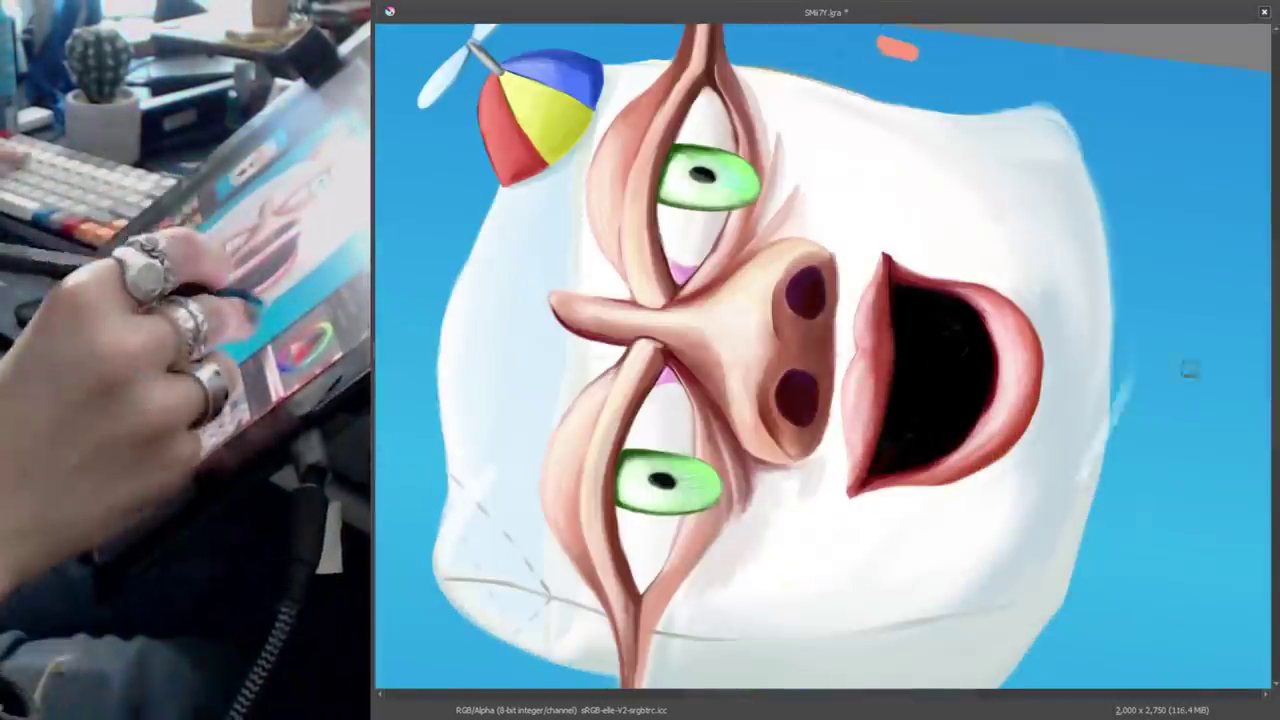
# Paint curved blue-grey smile creases beside both corners of the mouth and soften their edges into the white face.
pyautogui.moveTo(1186, 366)
pyautogui.mouseDown()
pyautogui.moveTo(1100, 250)
pyautogui.moveTo(890, 403)
pyautogui.mouseUp()
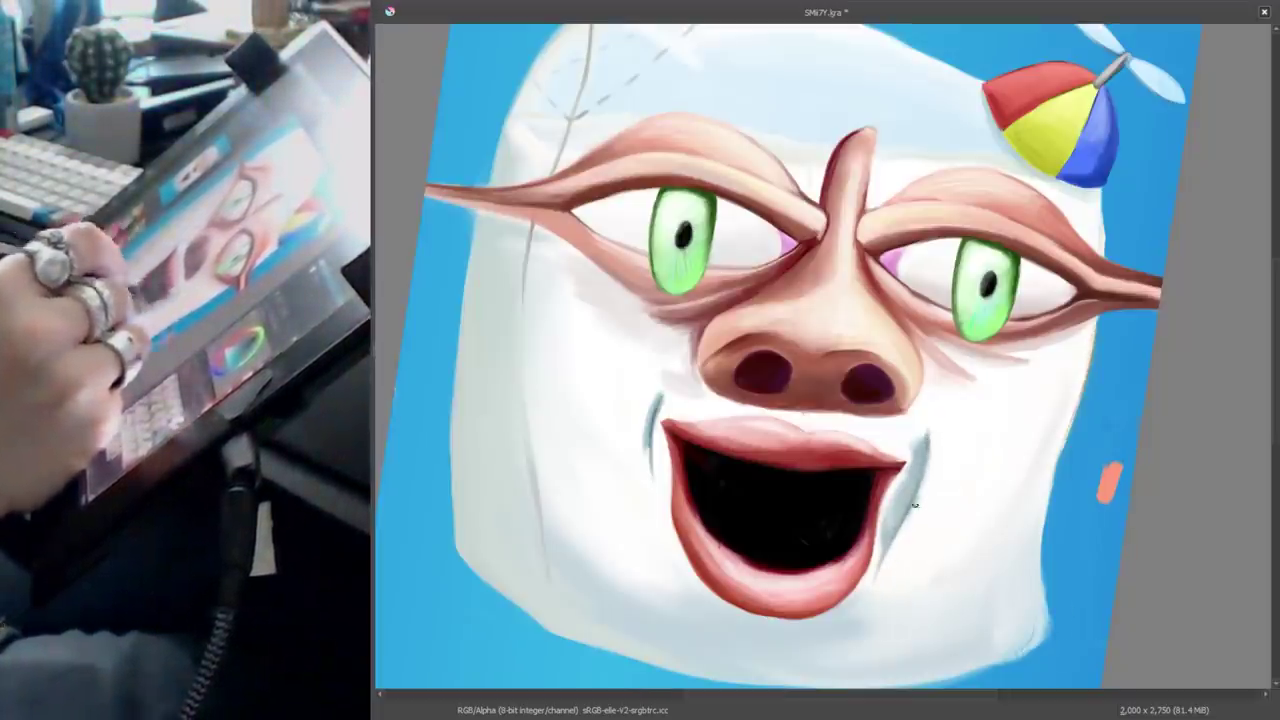
pyautogui.moveTo(913, 505); pyautogui.dragTo(668, 545)
pyautogui.moveTo(654, 454); pyautogui.dragTo(655, 440)
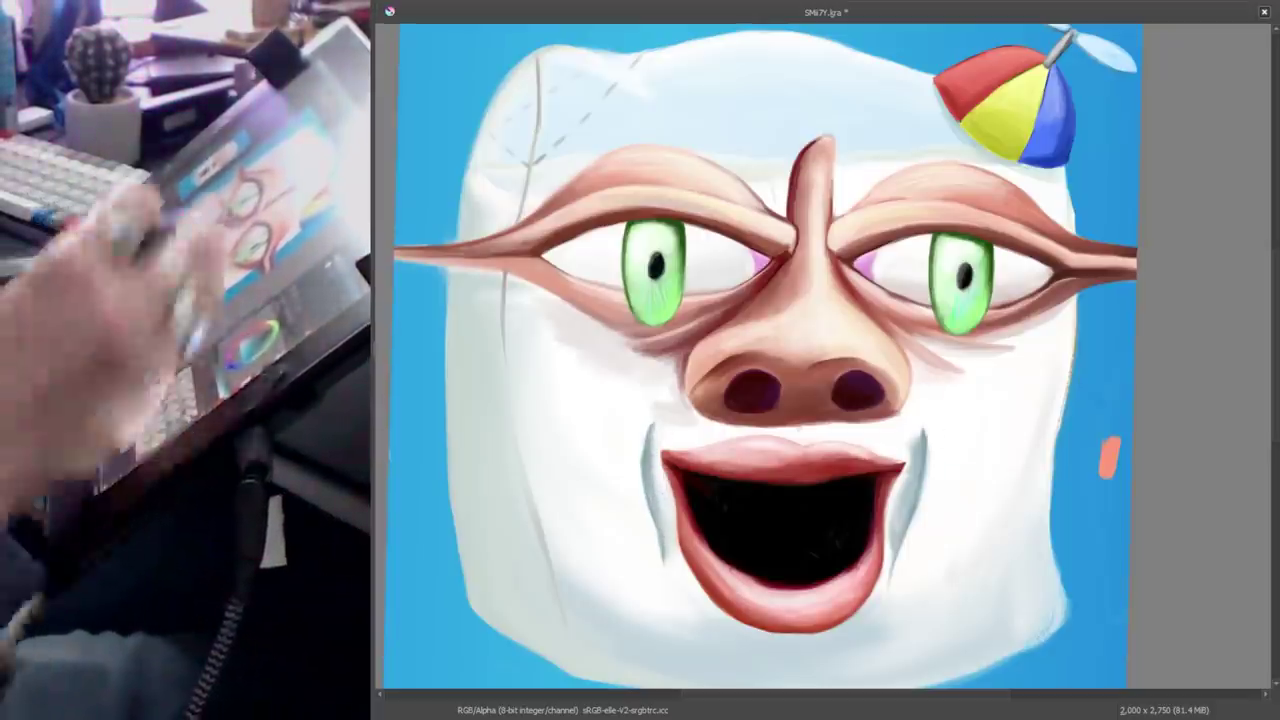
pyautogui.moveTo(643, 453); pyautogui.dragTo(930, 486)
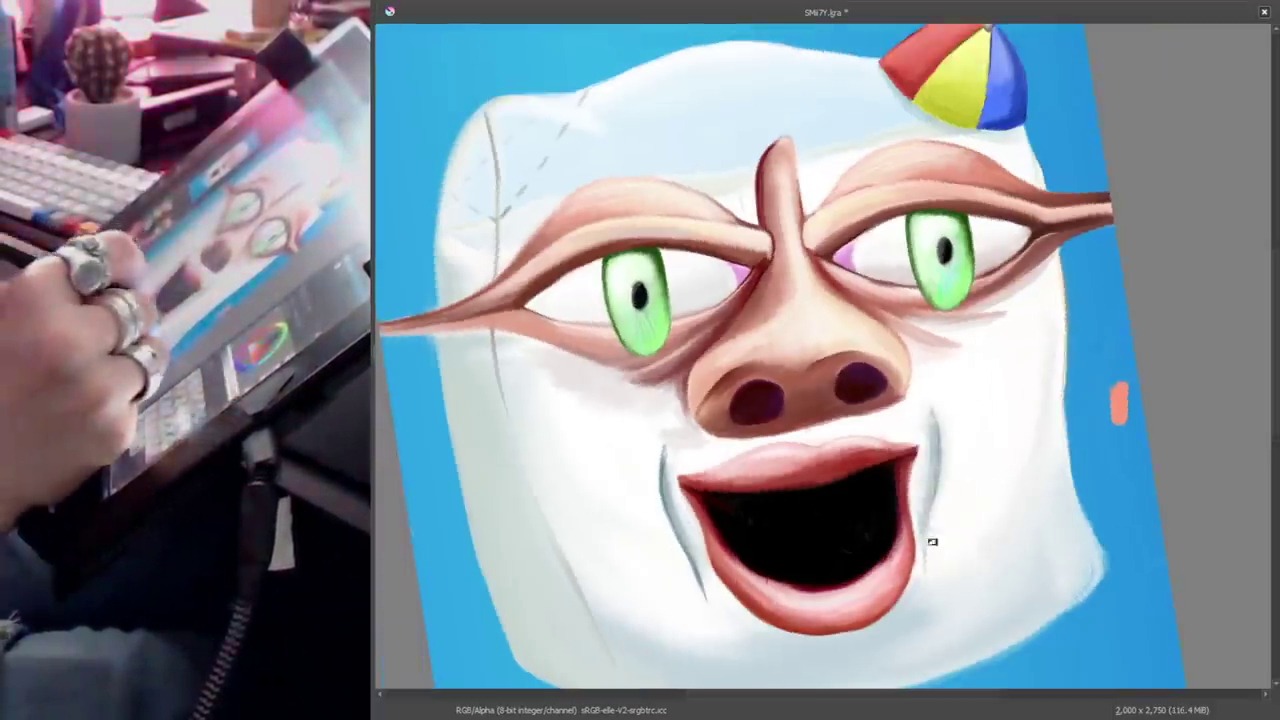
pyautogui.moveTo(929, 537); pyautogui.dragTo(920, 409)
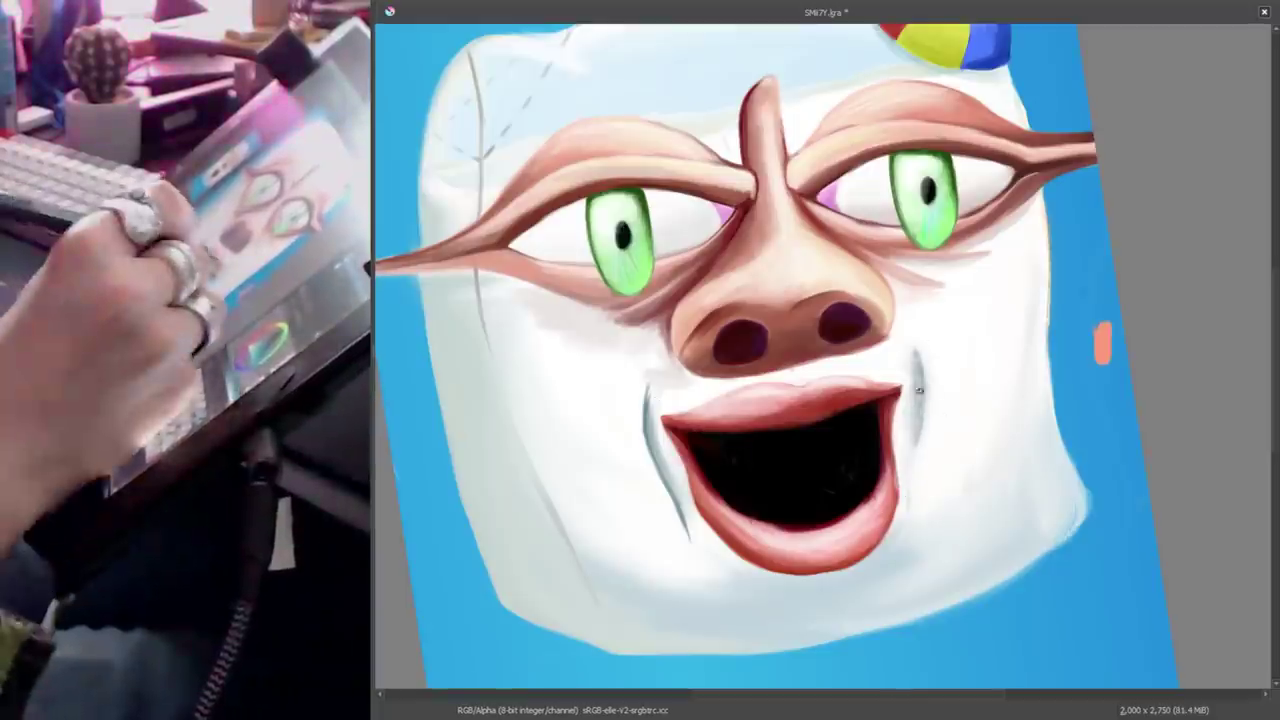
pyautogui.moveTo(909, 386); pyautogui.dragTo(832, 451)
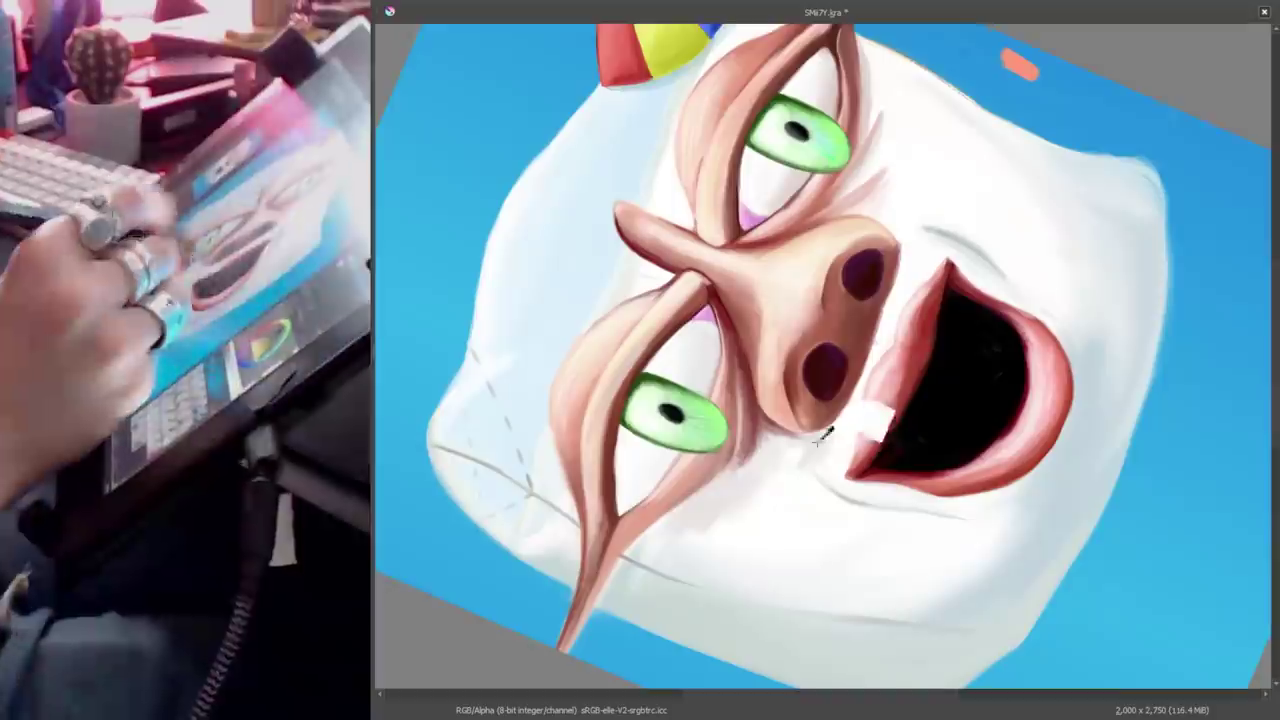
# Shade the block's underside grey along the bottom edge and paint a thin grey shadow beneath the lower lip.
pyautogui.moveTo(714, 533); pyautogui.dragTo(1036, 420)
pyautogui.scroll(-5, 1003, 480)
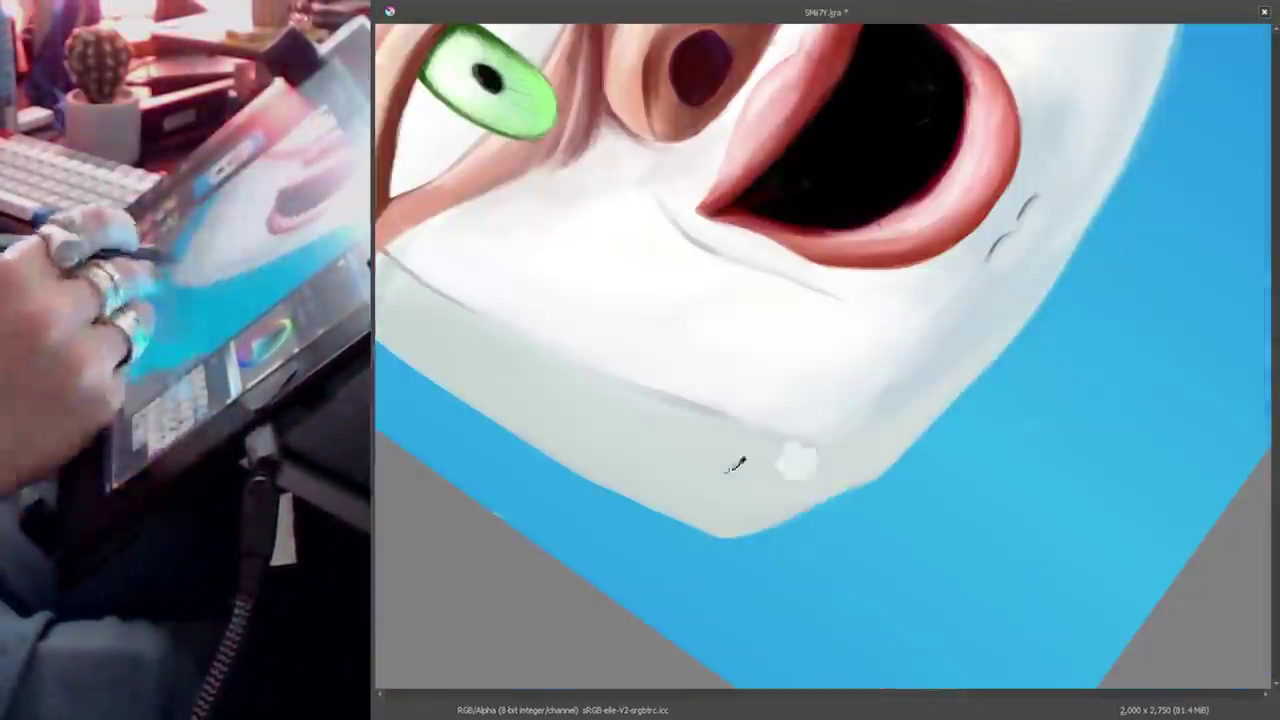
pyautogui.moveTo(794, 457)
pyautogui.mouseDown()
pyautogui.moveTo(865, 469)
pyautogui.moveTo(905, 425)
pyautogui.moveTo(840, 475)
pyautogui.mouseUp()
pyautogui.scroll(3, 931, 514)
pyautogui.scroll(-3, 931, 514)
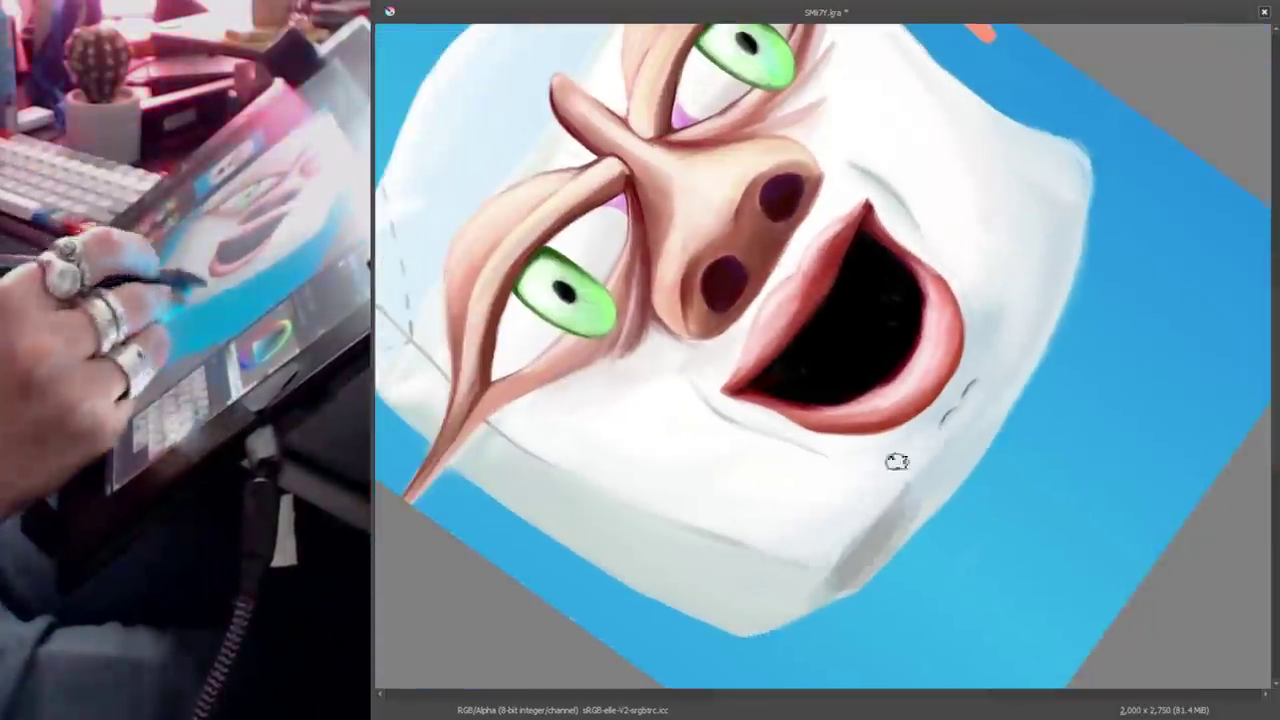
pyautogui.moveTo(934, 451); pyautogui.dragTo(1062, 317)
pyautogui.moveTo(982, 240); pyautogui.dragTo(800, 150)
pyautogui.moveTo(980, 300); pyautogui.dragTo(894, 557)
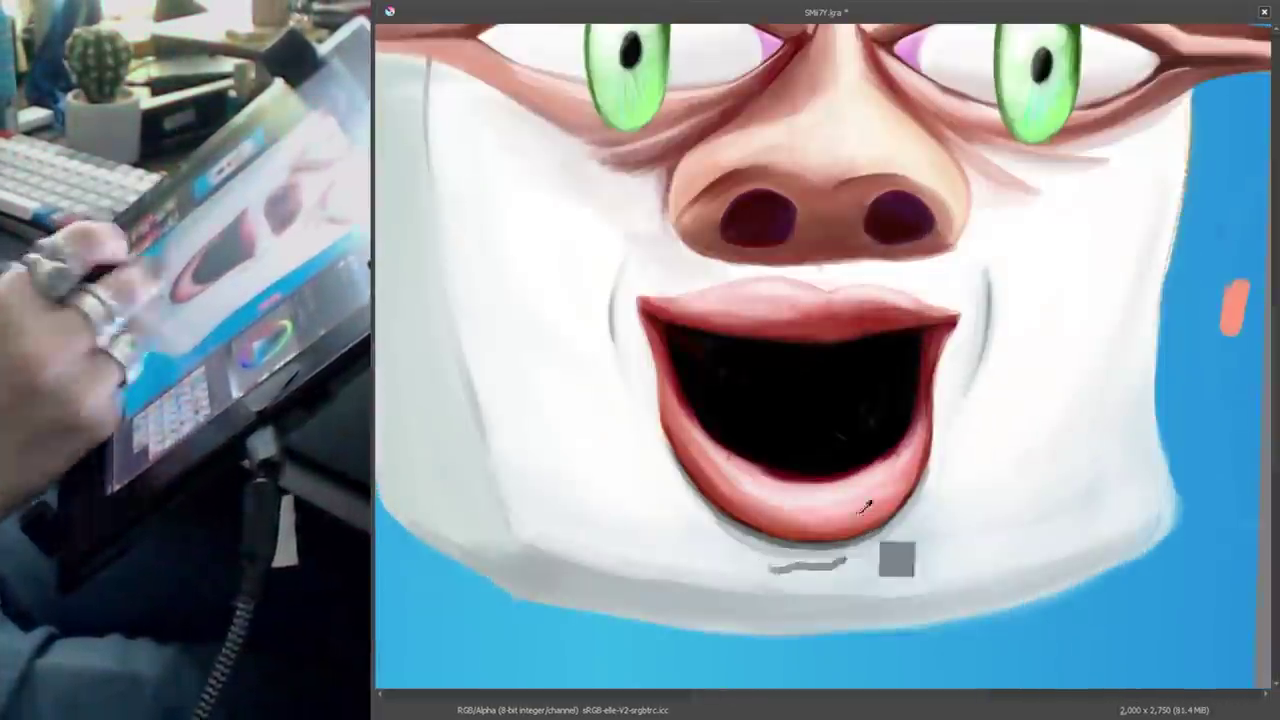
pyautogui.moveTo(1009, 523)
pyautogui.mouseDown()
pyautogui.moveTo(884, 131)
pyautogui.moveTo(801, 348)
pyautogui.moveTo(629, 543)
pyautogui.moveTo(837, 314)
pyautogui.moveTo(845, 376)
pyautogui.moveTo(853, 294)
pyautogui.moveTo(838, 485)
pyautogui.mouseUp()
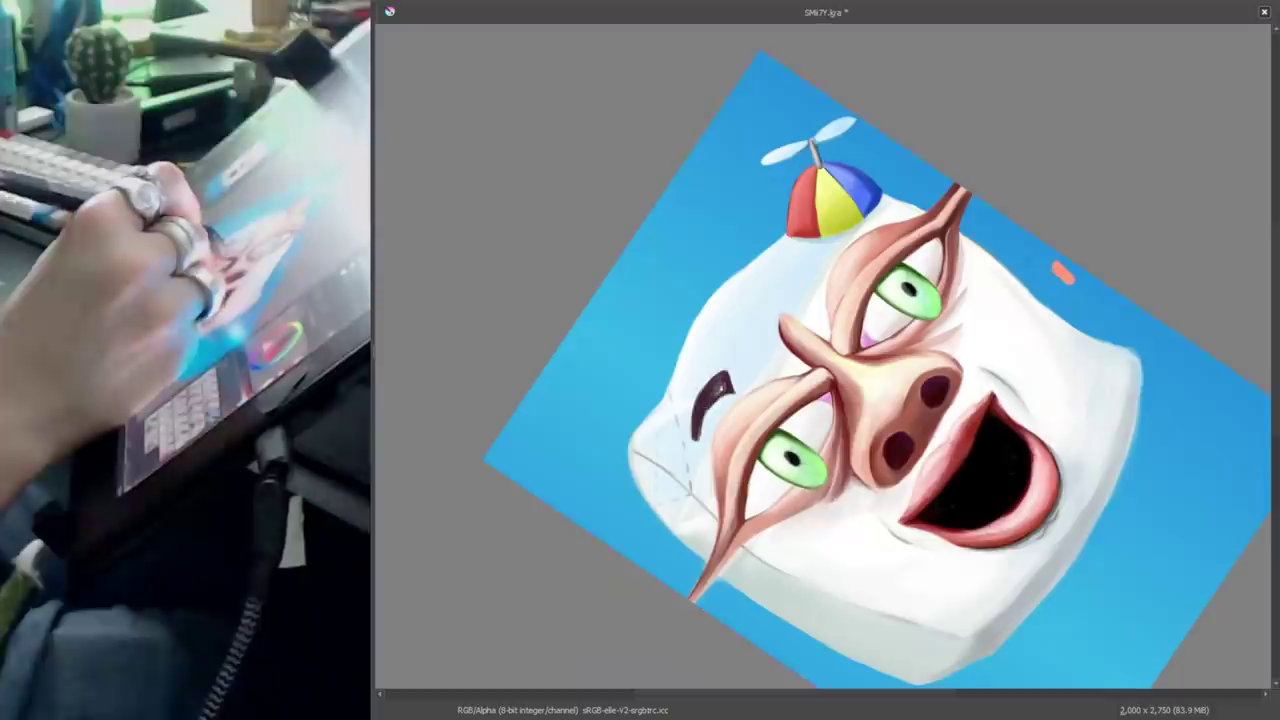
# Paint two dark brown eyebrows above the eyes, the right one running under the cap, and texture them with lighter brown hairs.
pyautogui.moveTo(700, 430); pyautogui.dragTo(811, 102)
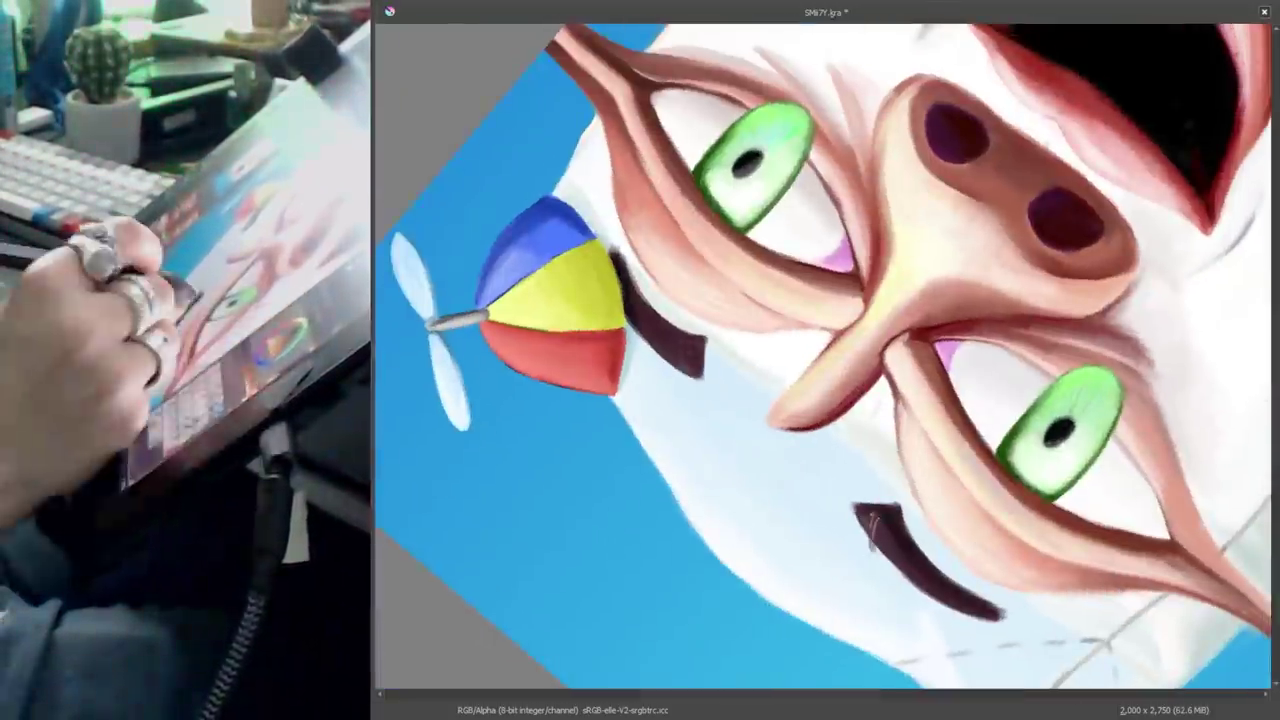
pyautogui.moveTo(869, 521); pyautogui.dragTo(971, 306)
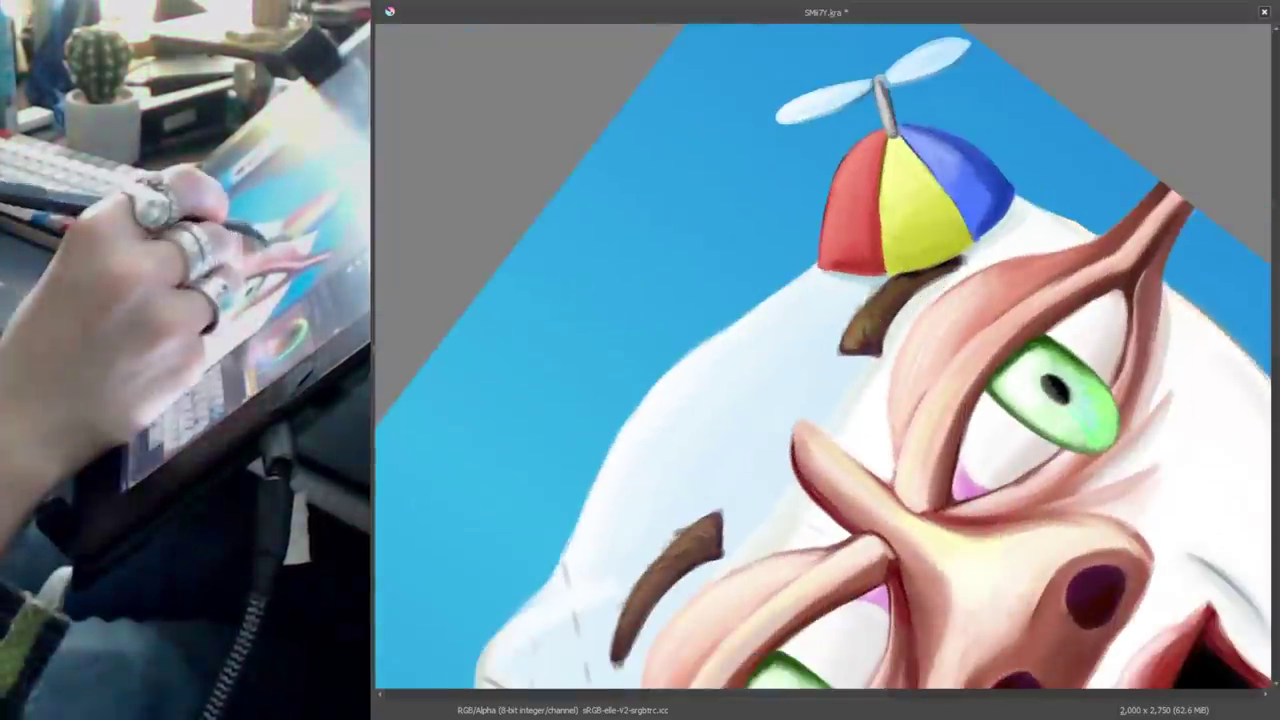
pyautogui.moveTo(931, 264); pyautogui.dragTo(873, 252)
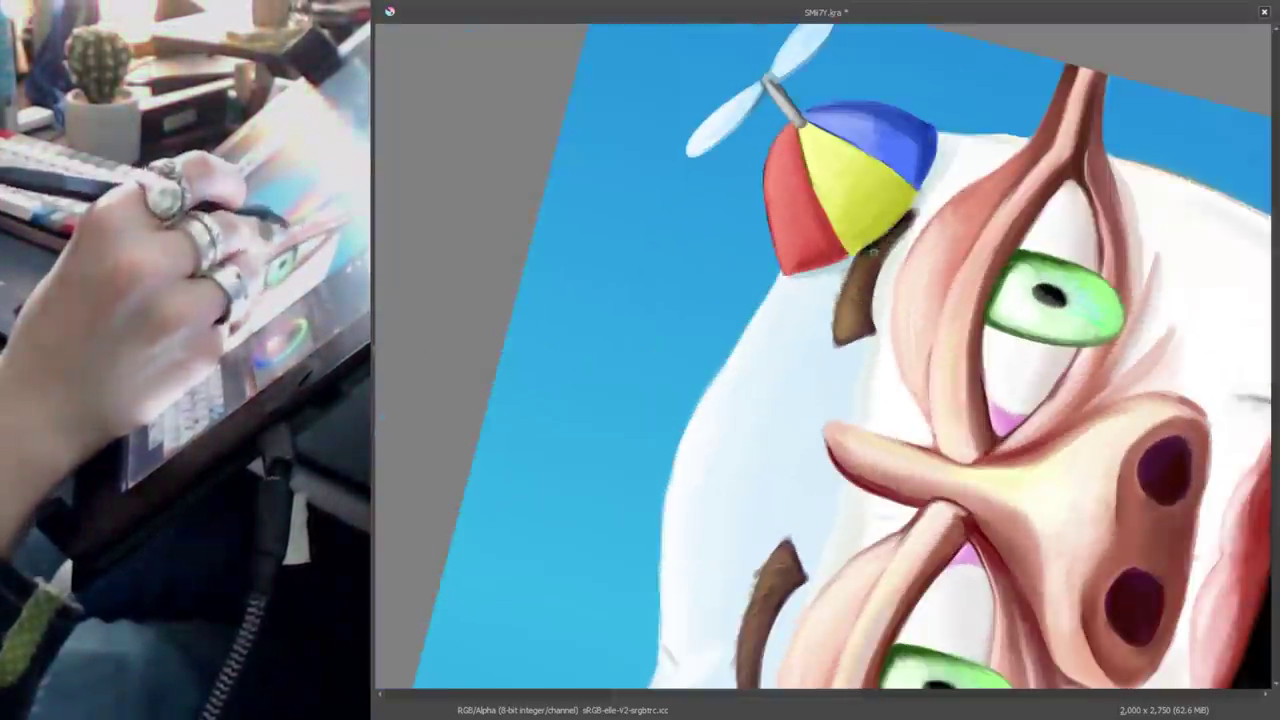
pyautogui.moveTo(870, 300); pyautogui.dragTo(760, 420)
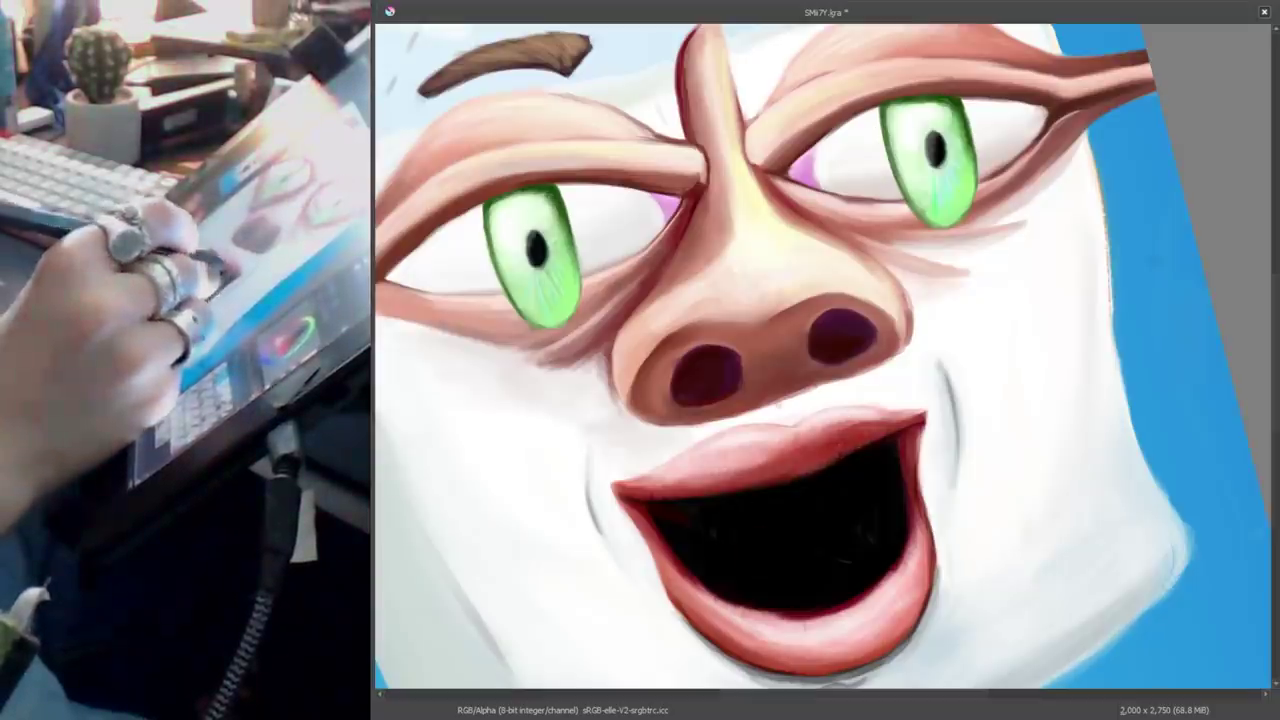
# Deepen the red shading on the upper lip and around the corners of the mouth.
pyautogui.moveTo(820, 450); pyautogui.dragTo(820, 560)
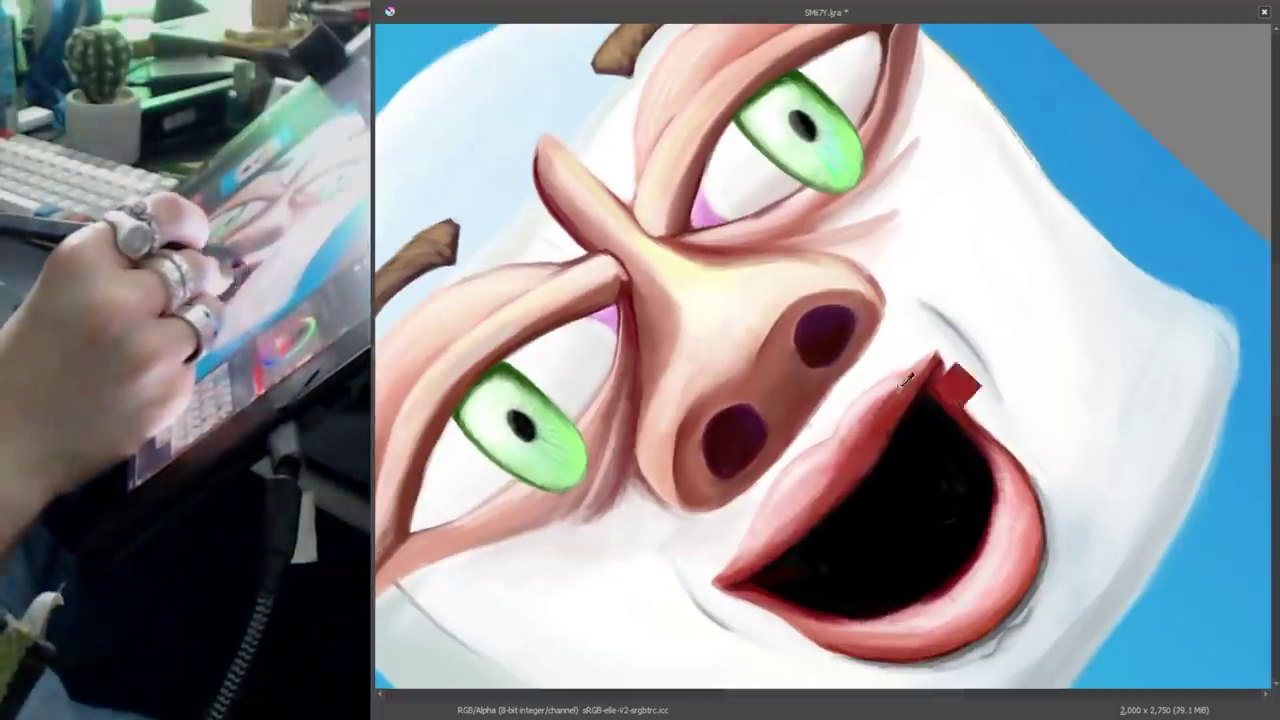
pyautogui.moveTo(955, 428)
pyautogui.mouseDown()
pyautogui.moveTo(1029, 474)
pyautogui.moveTo(1100, 380)
pyautogui.moveTo(1077, 432)
pyautogui.mouseUp()
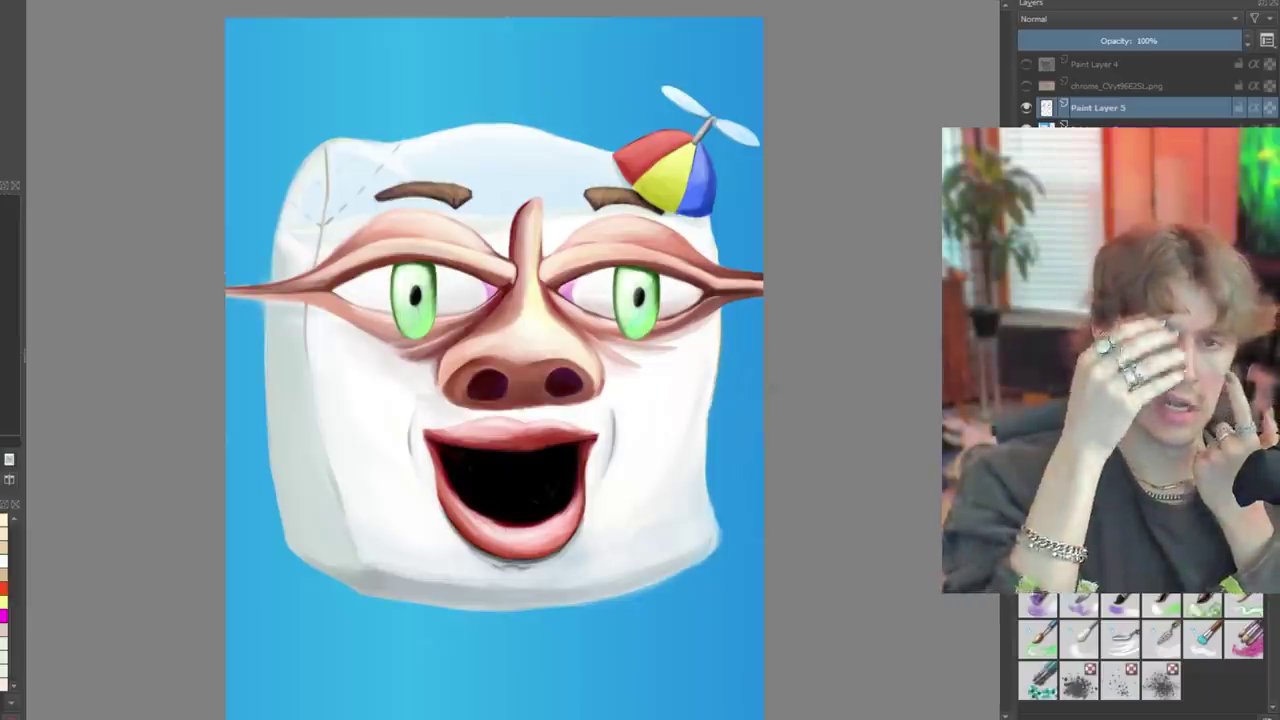
# Examine the painted face up close, checking the mouth, nose, eyes, eyebrows and propeller cap.
pyautogui.scroll(2, 520, 154)
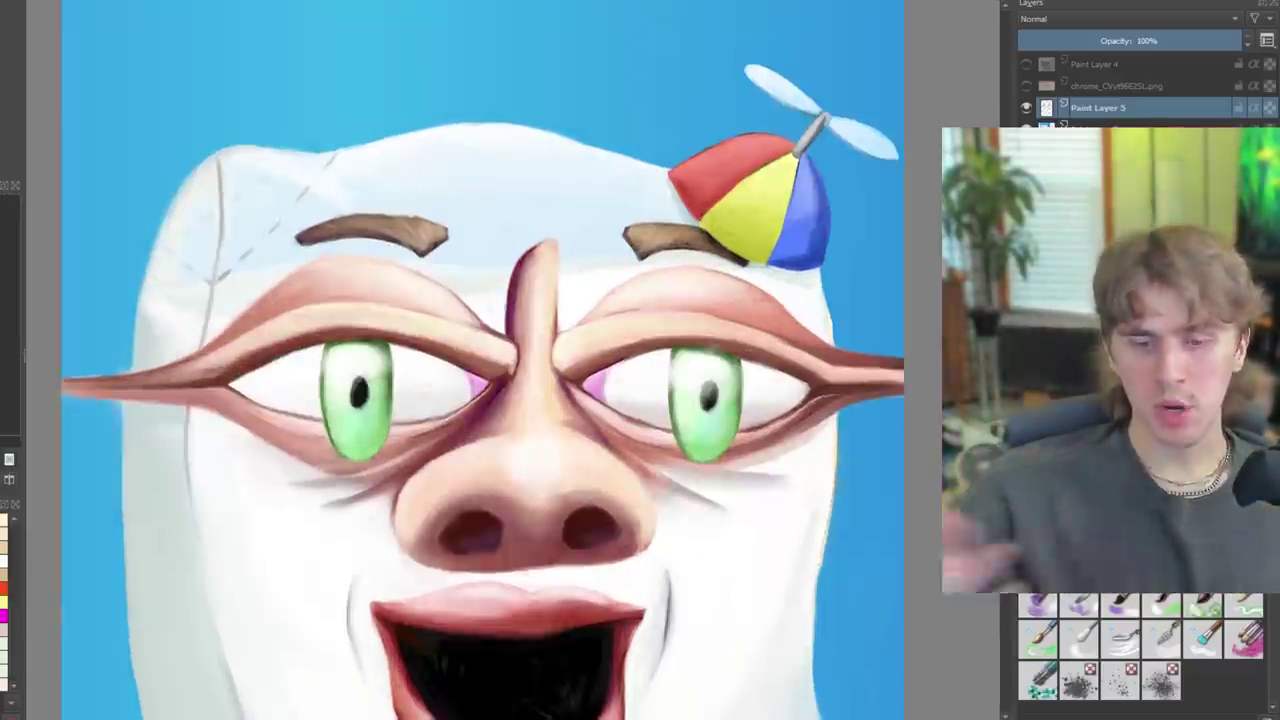
pyautogui.scroll(-1, 480, 360)
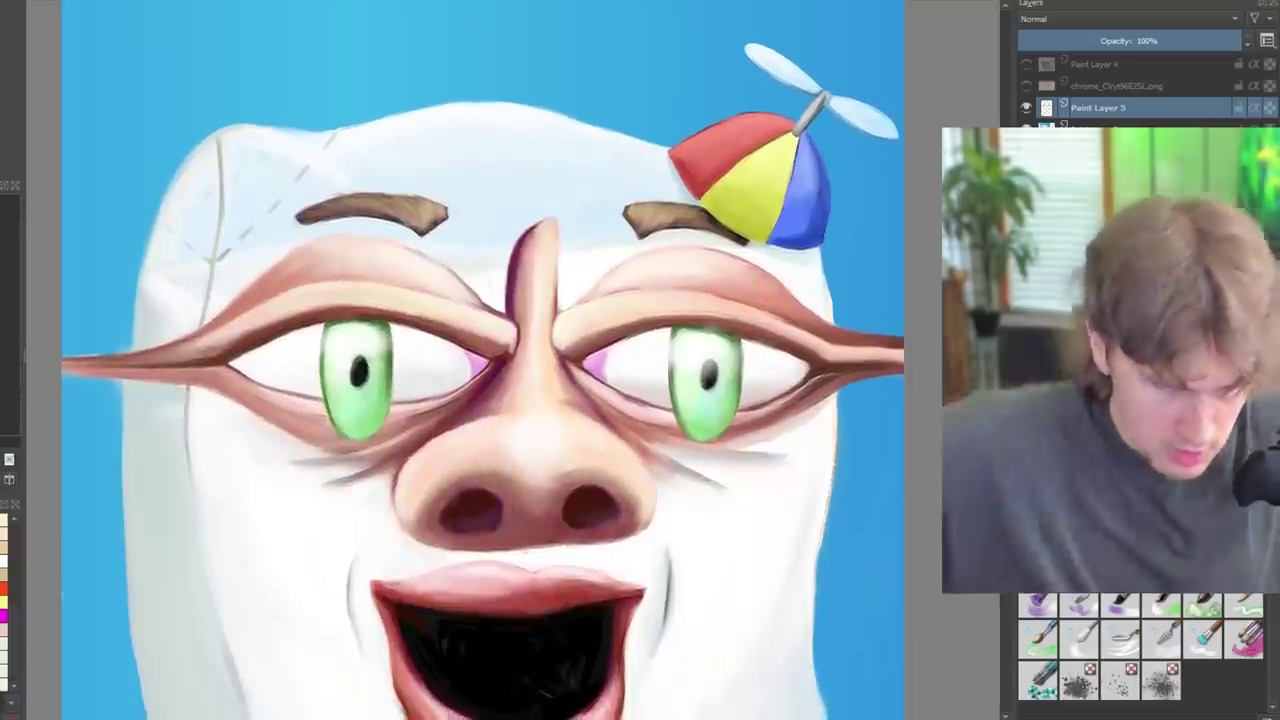
pyautogui.scroll(-1, 480, 360)
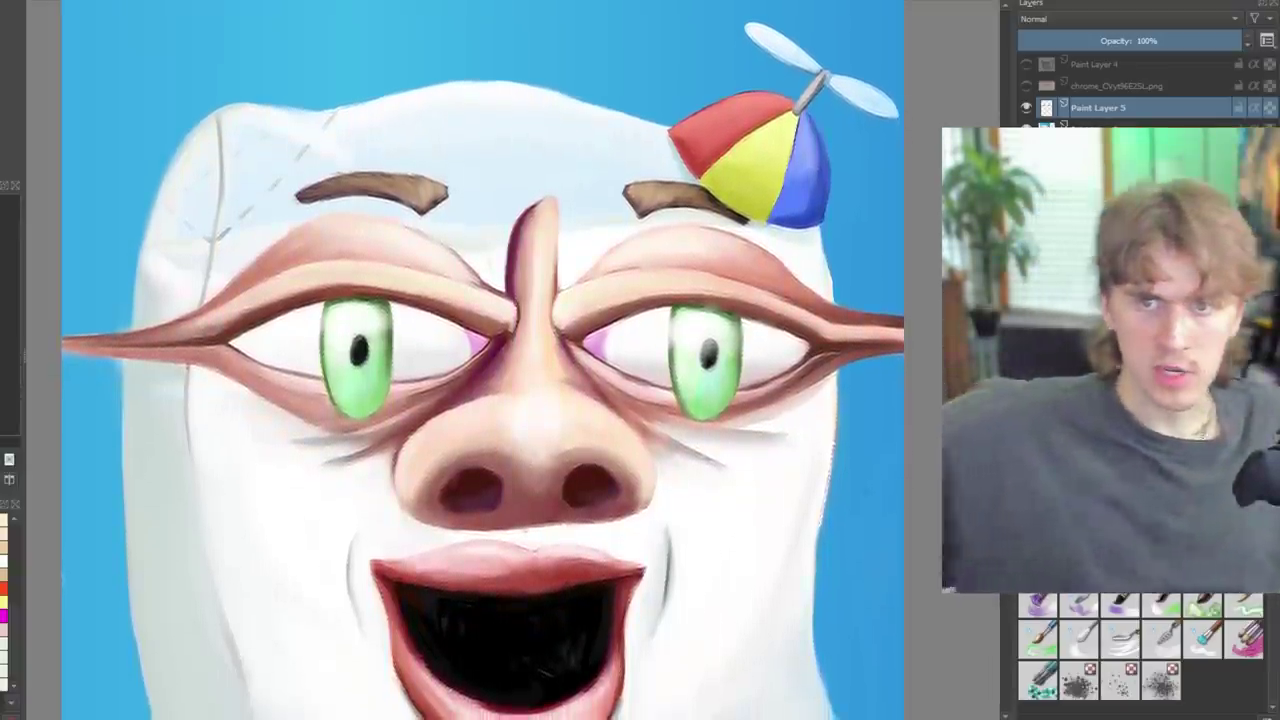
pyautogui.scroll(-1, 480, 360)
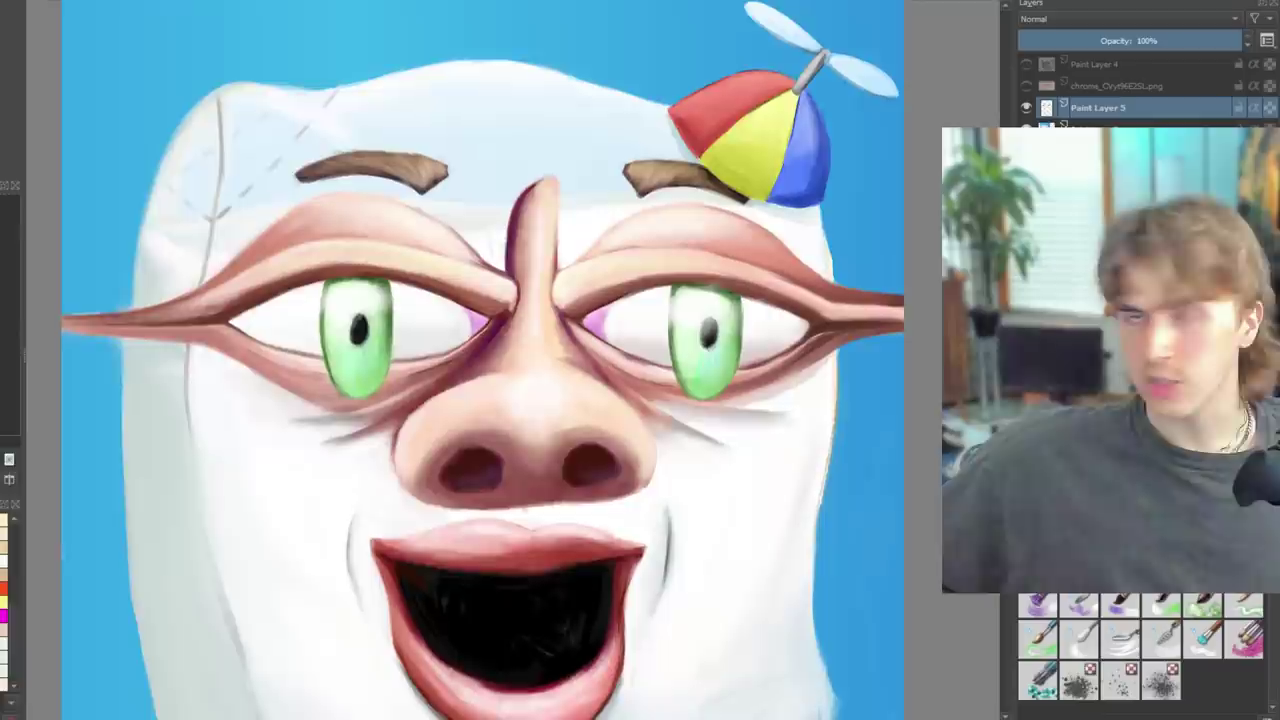
pyautogui.scroll(-1, 480, 360)
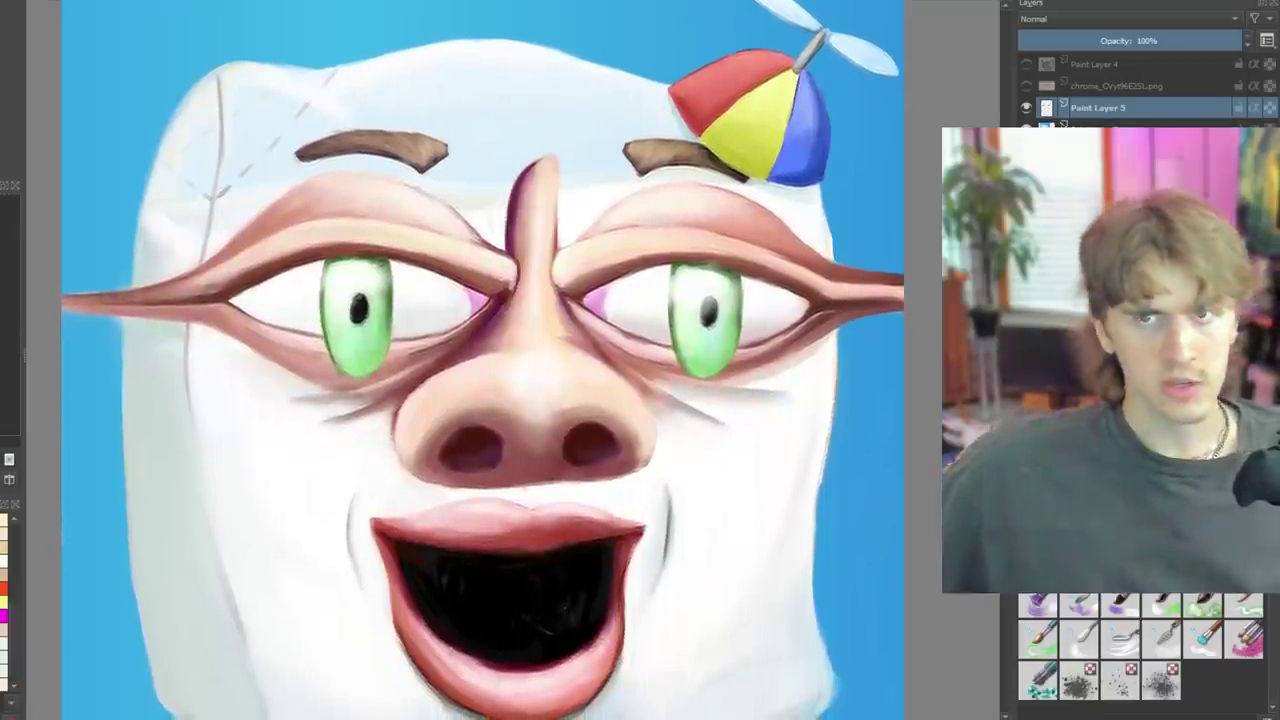
pyautogui.scroll(-1, 480, 360)
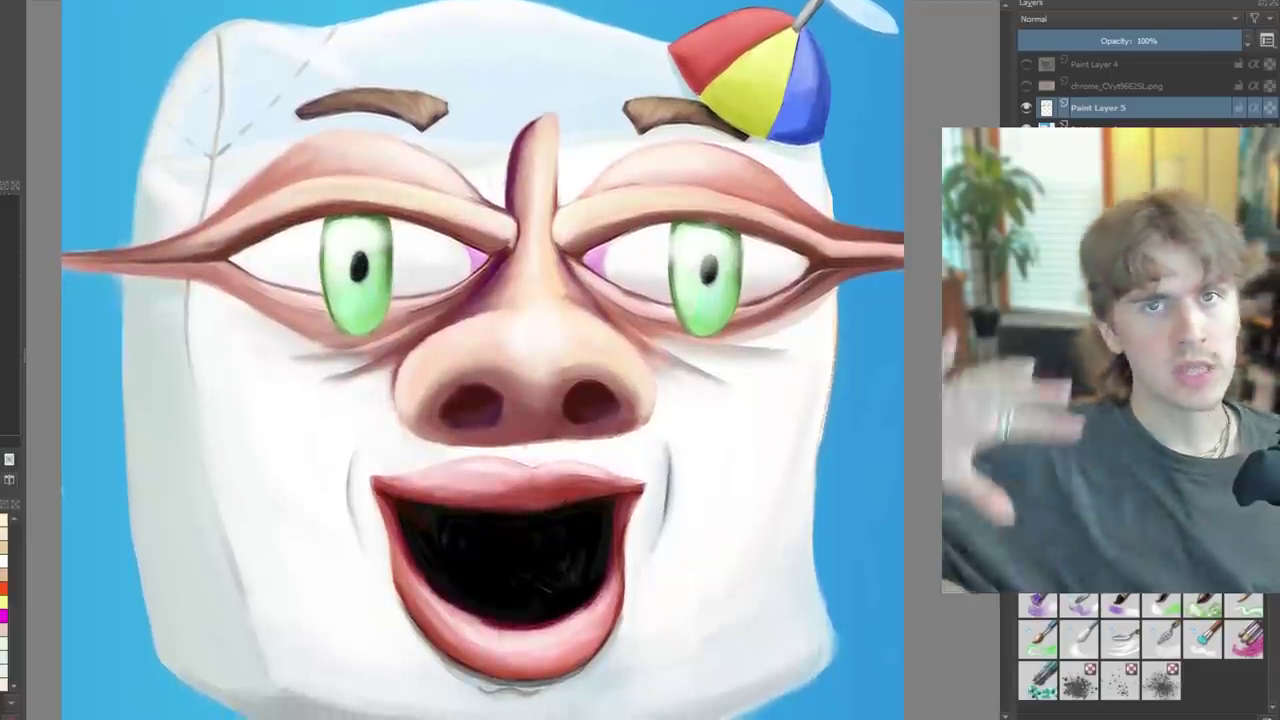
pyautogui.scroll(3, 664, 592)
pyautogui.moveTo(664, 592); pyautogui.dragTo(664, 487)
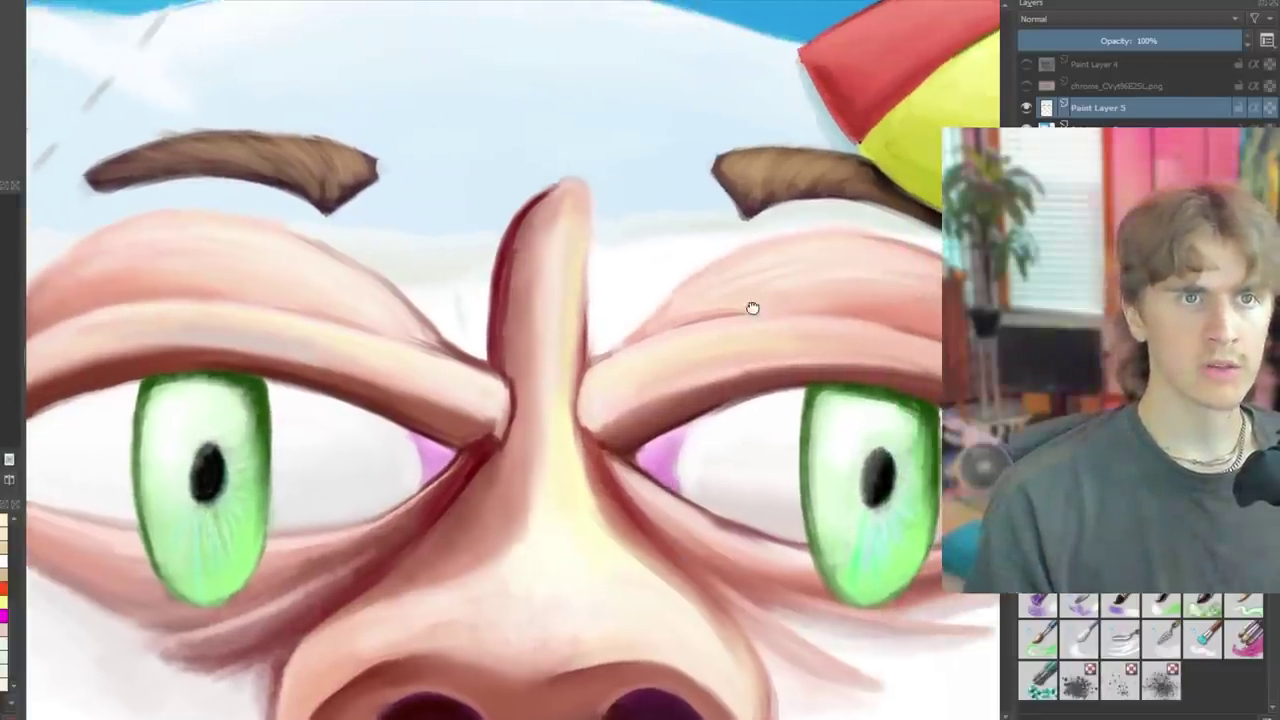
pyautogui.moveTo(751, 306); pyautogui.dragTo(589, 386)
pyautogui.scroll(1, 720, 310)
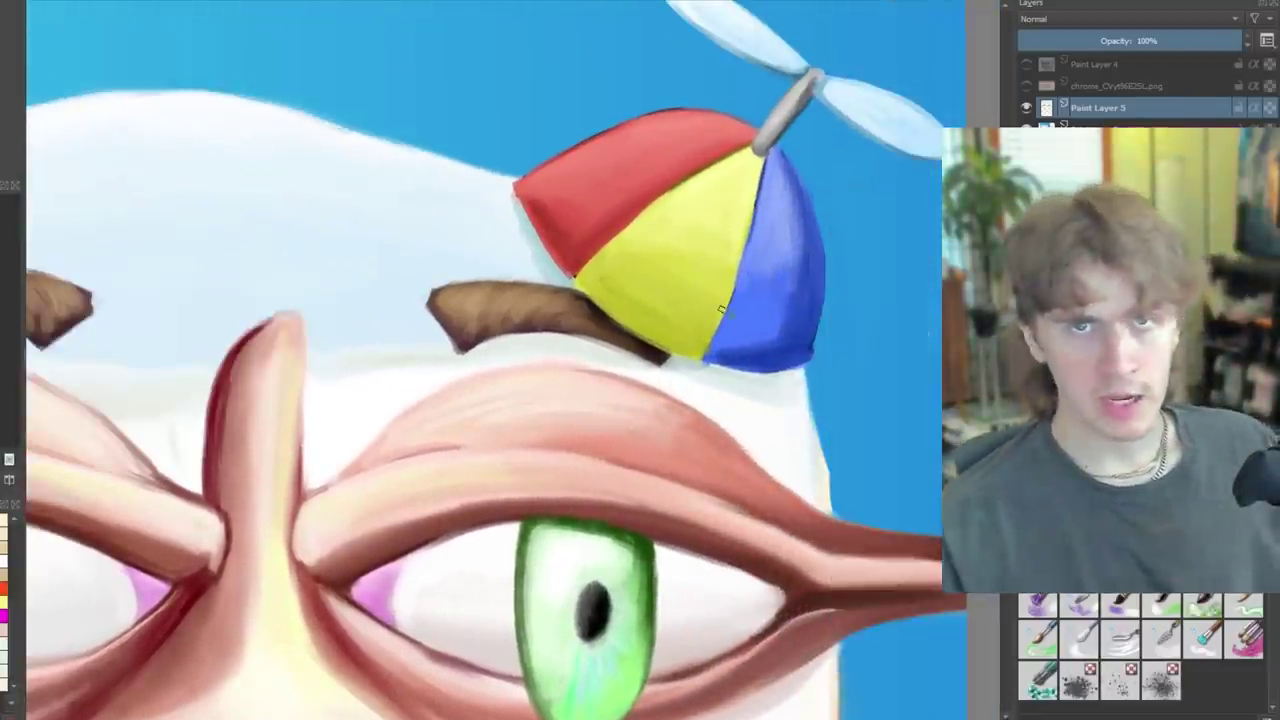